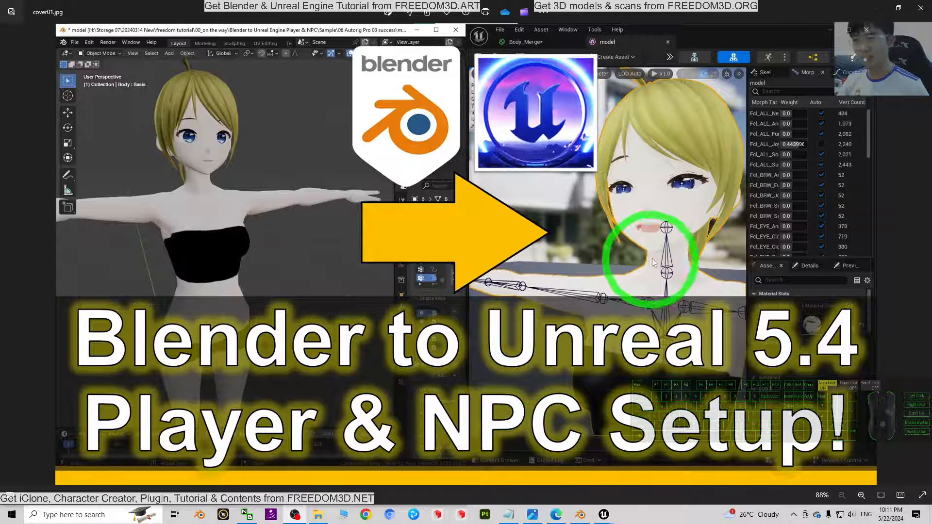
# - Switch to Blender, maximize its window and examine the T-posed character body from several angles
pyautogui.click(580, 518)
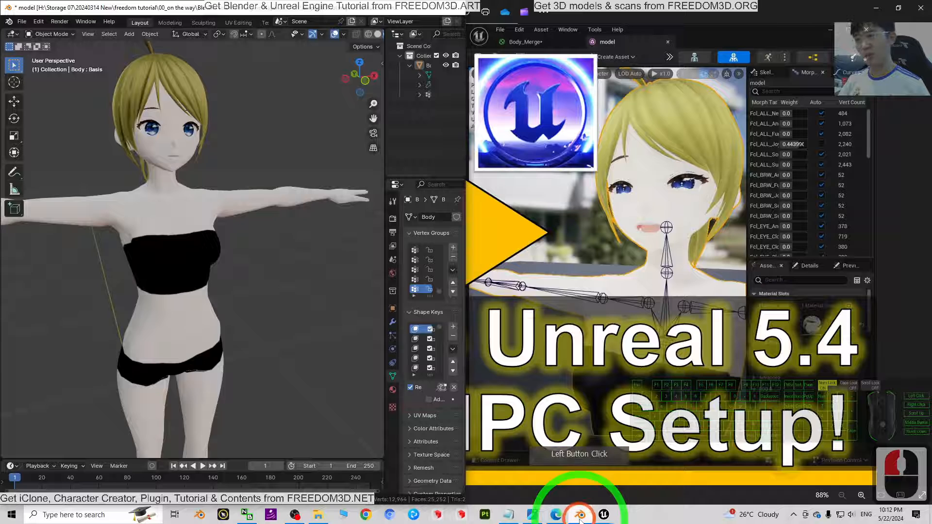
pyautogui.click(432, 5)
pyautogui.scroll(-4, 583, 223)
pyautogui.scroll(2, 539, 243)
pyautogui.scroll(-2, 583, 282)
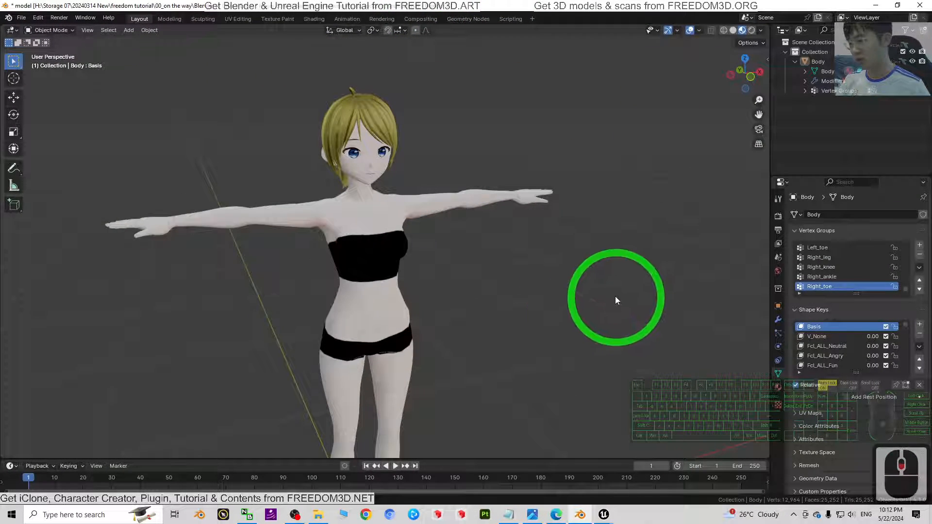
pyautogui.moveTo(615, 300); pyautogui.dragTo(547, 318, button='middle')
pyautogui.keyDown('shift'); pyautogui.moveTo(536, 317); pyautogui.dragTo(654, 317, button='middle'); pyautogui.keyUp('shift')
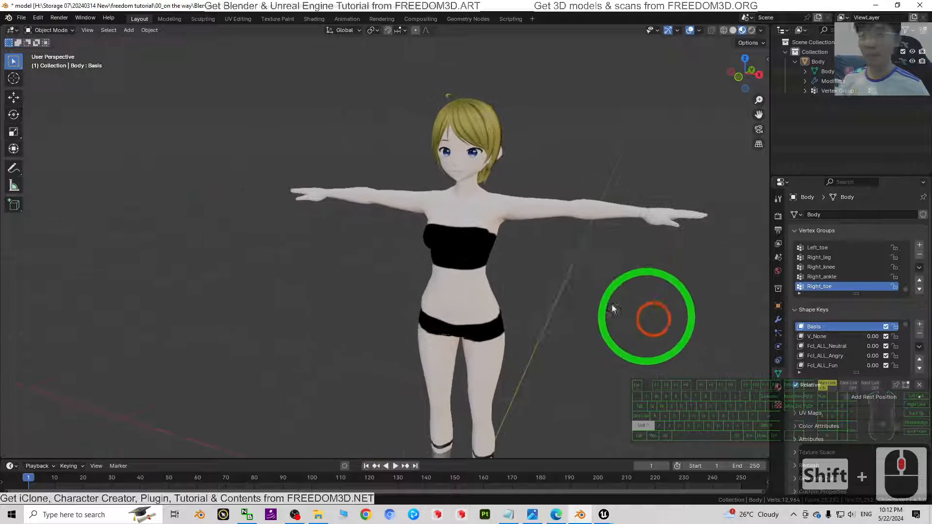
pyautogui.click(490, 205)
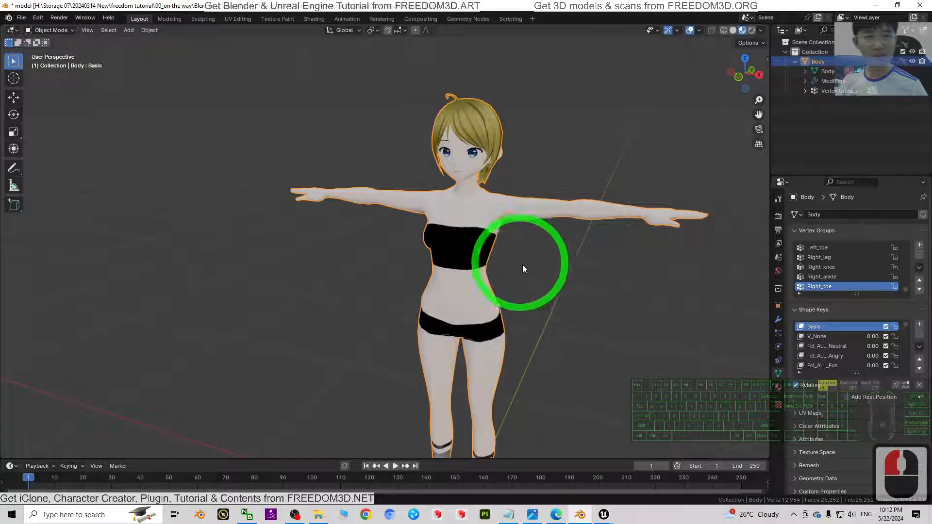
pyautogui.moveTo(527, 266); pyautogui.dragTo(614, 302, button='middle')
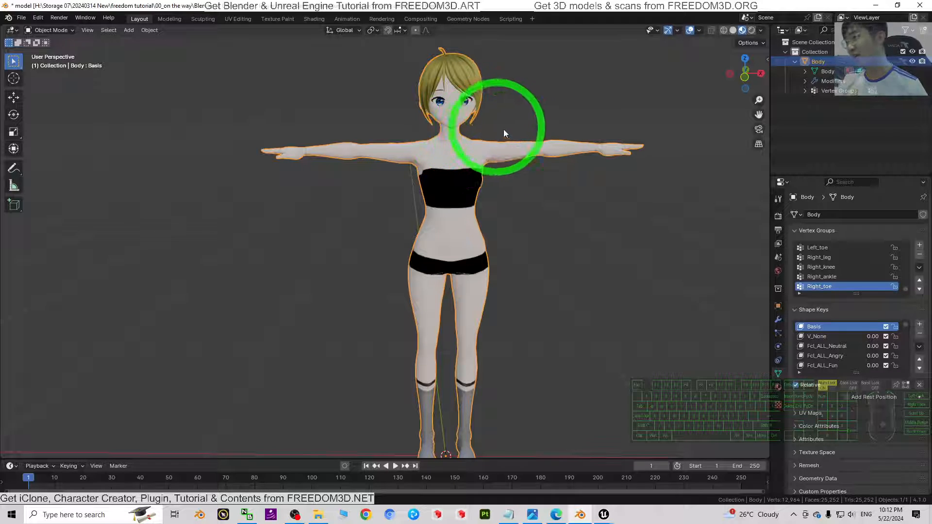
pyautogui.moveTo(585, 240); pyautogui.dragTo(557, 244, button='middle')
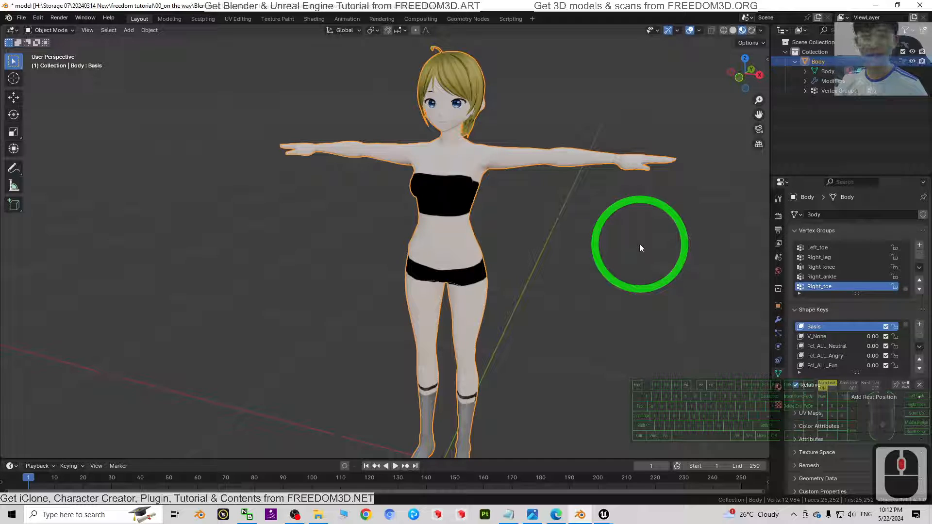
pyautogui.moveTo(635, 243); pyautogui.dragTo(447, 281, button='middle')
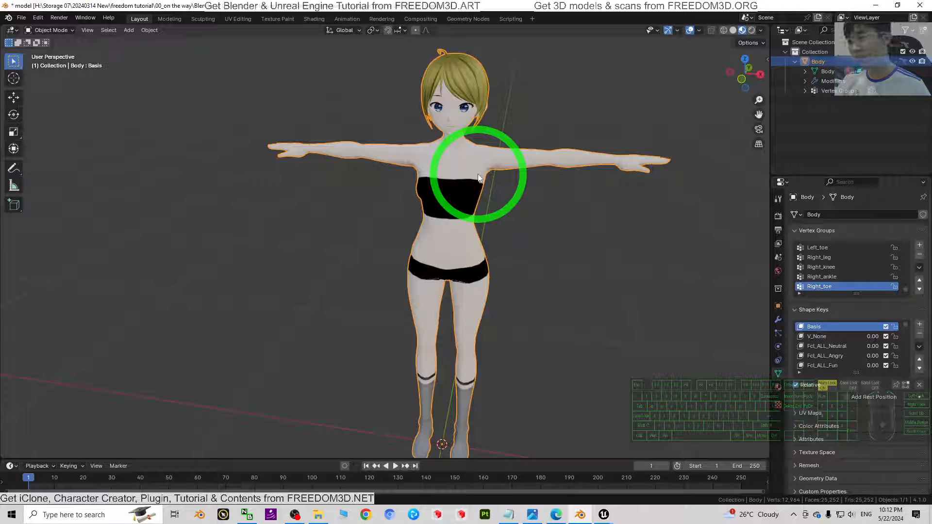
pyautogui.moveTo(454, 246); pyautogui.dragTo(500, 221, button='middle')
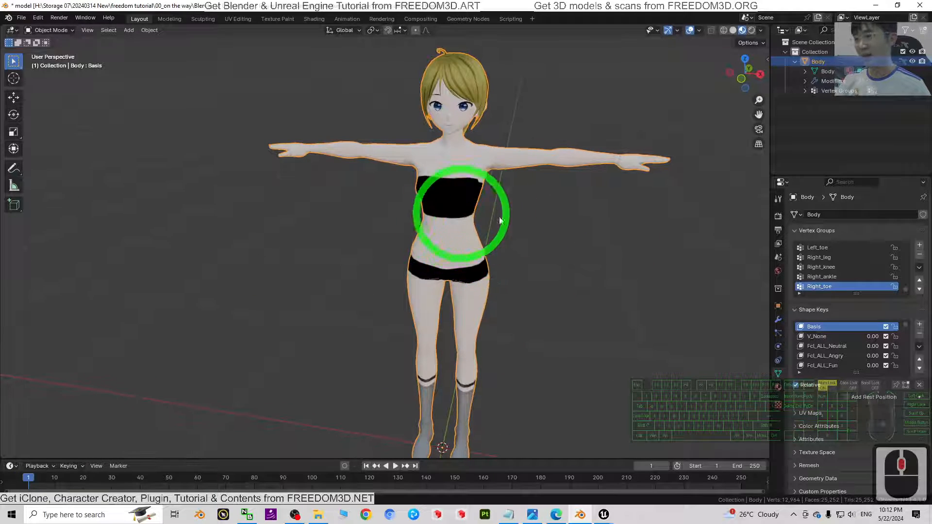
# - Switch to the model skeletal mesh window in Unreal Engine, maximize it and examine the imported character with its bones
pyautogui.click(605, 515)
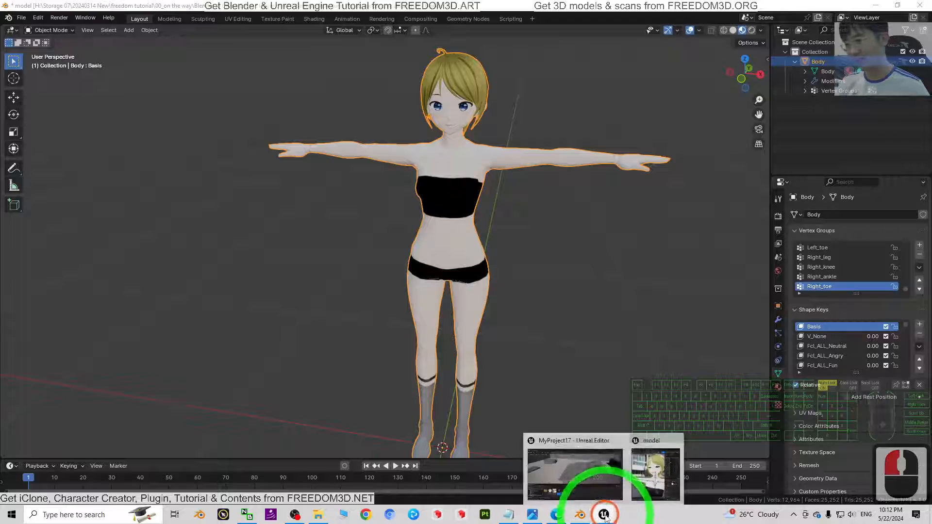
pyautogui.click(651, 471)
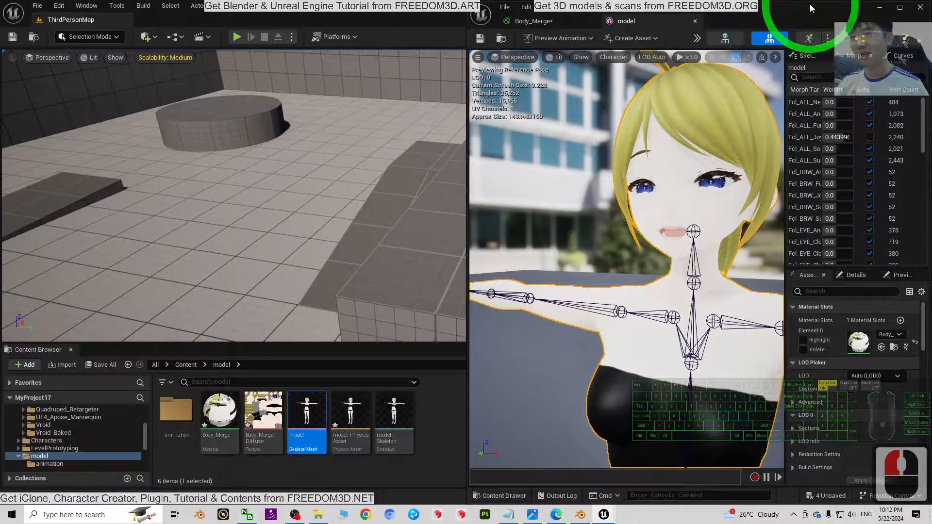
pyautogui.moveTo(810, 8); pyautogui.dragTo(719, 1)
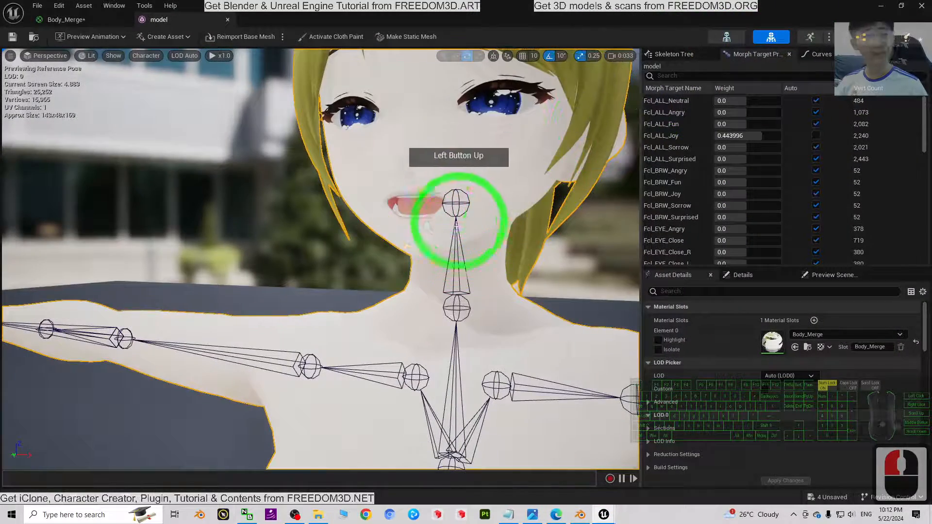
pyautogui.scroll(-5, 466, 224)
pyautogui.scroll(4, 483, 253)
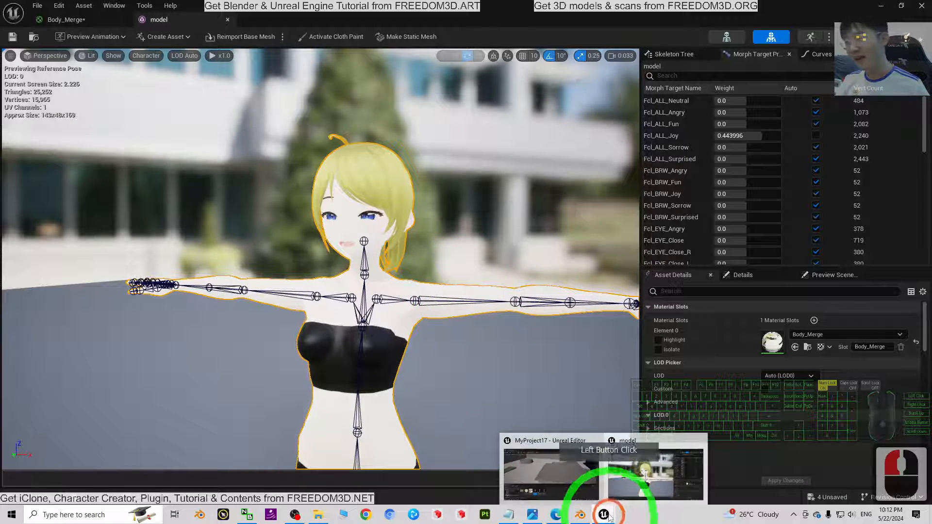
# - Close the skeletal mesh window and enlarge the ThirdPersonMap level viewport by shrinking the Content Browser
pyautogui.click(548, 475)
pyautogui.moveTo(604, 514)
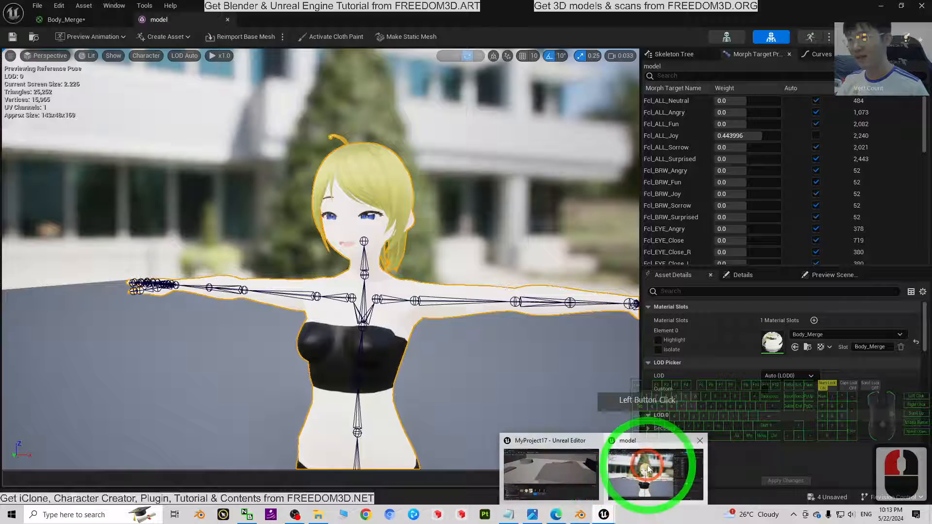
pyautogui.click(649, 469)
pyautogui.click(921, 5)
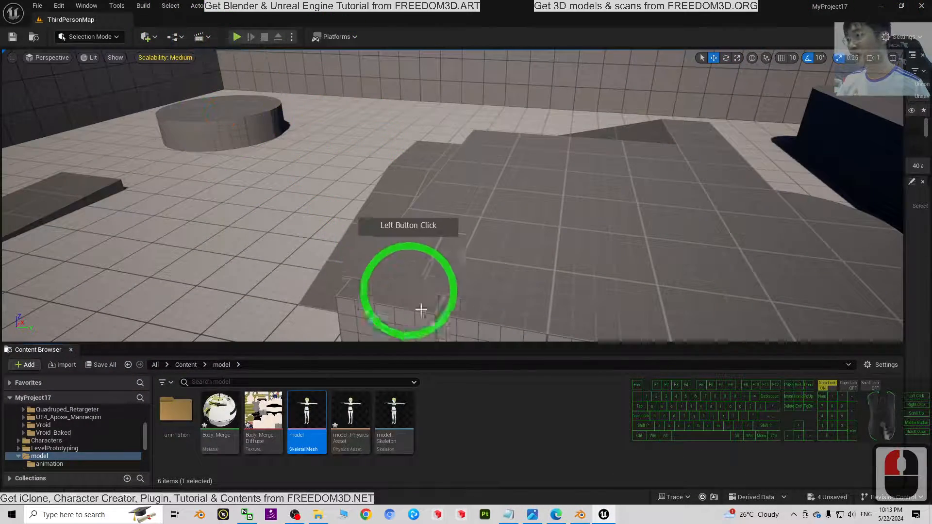
pyautogui.moveTo(449, 345); pyautogui.dragTo(447, 458)
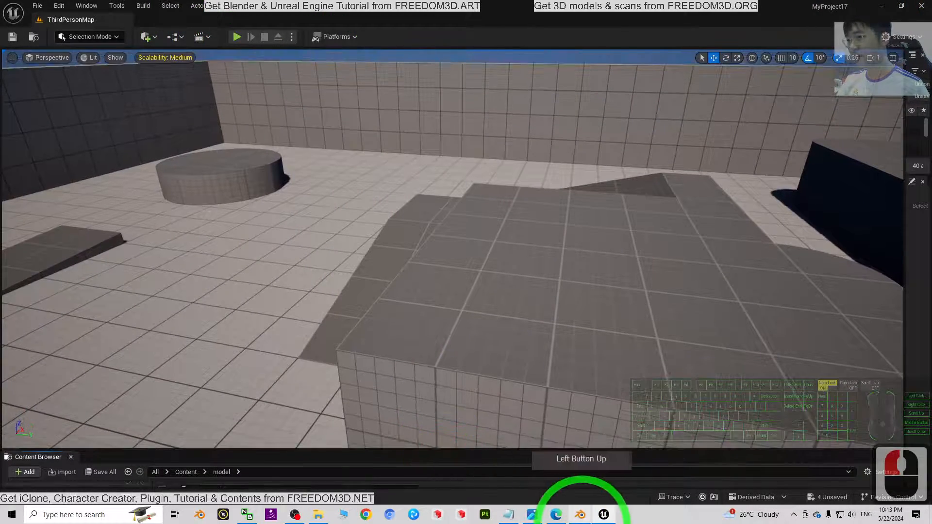
# - Switch to Blender to look at the character model again, and minimize its window to return to Unreal Engine
pyautogui.click(580, 514)
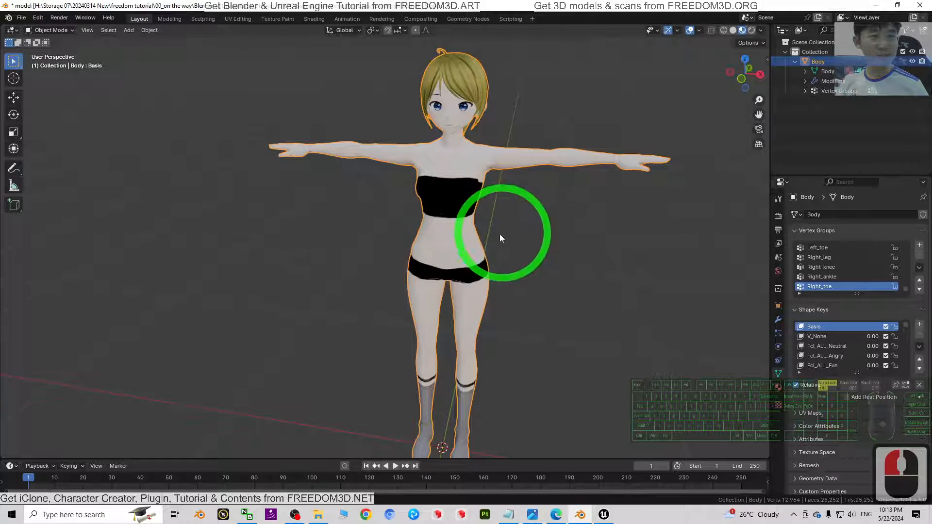
pyautogui.moveTo(632, 280); pyautogui.dragTo(748, 146, button='middle')
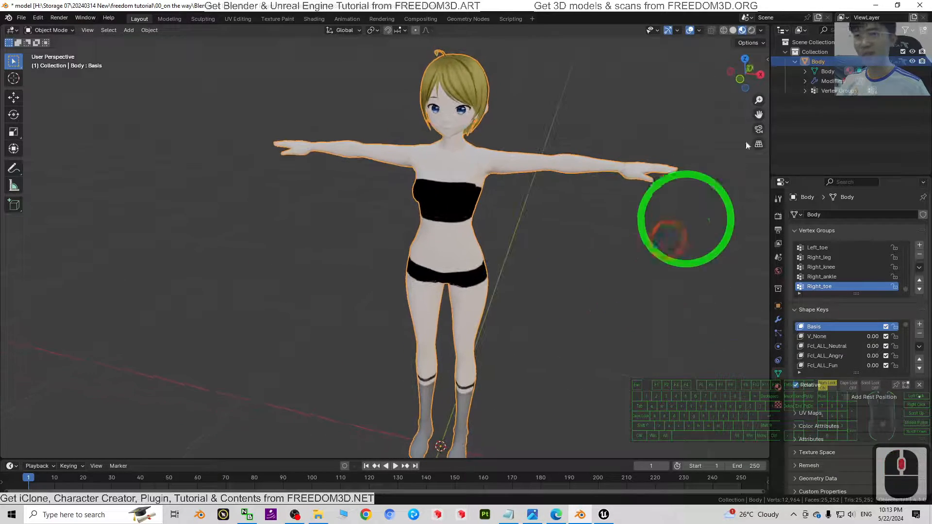
pyautogui.click(876, 5)
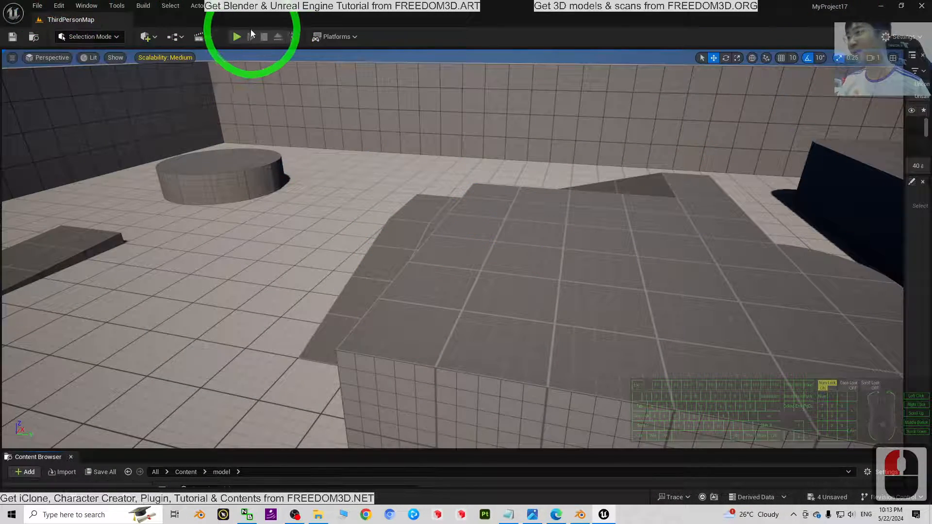
# - Play the ThirdPersonMap level, run the character around the ramp and platform in all directions, and end the play session
pyautogui.click(231, 40)
pyautogui.click(389, 244)
pyautogui.press('w')
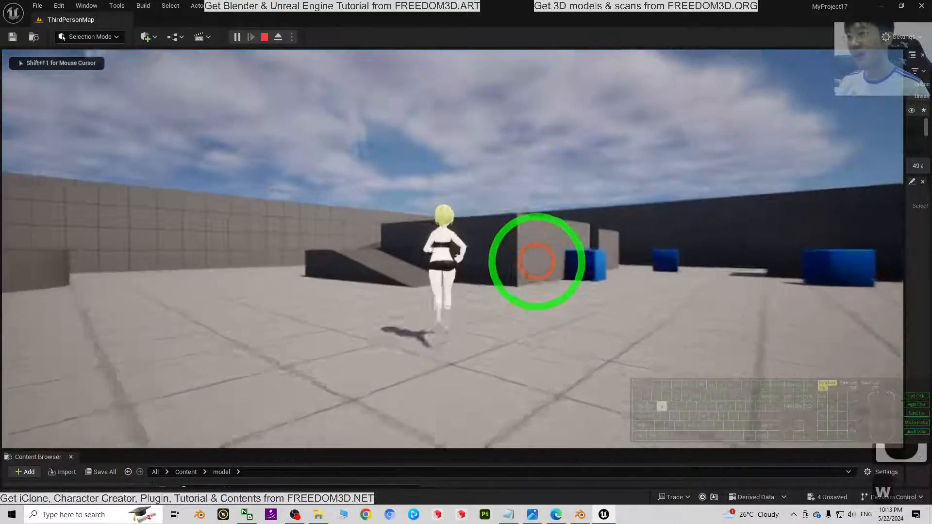
pyautogui.press('s')
pyautogui.press('s')
pyautogui.press('w')
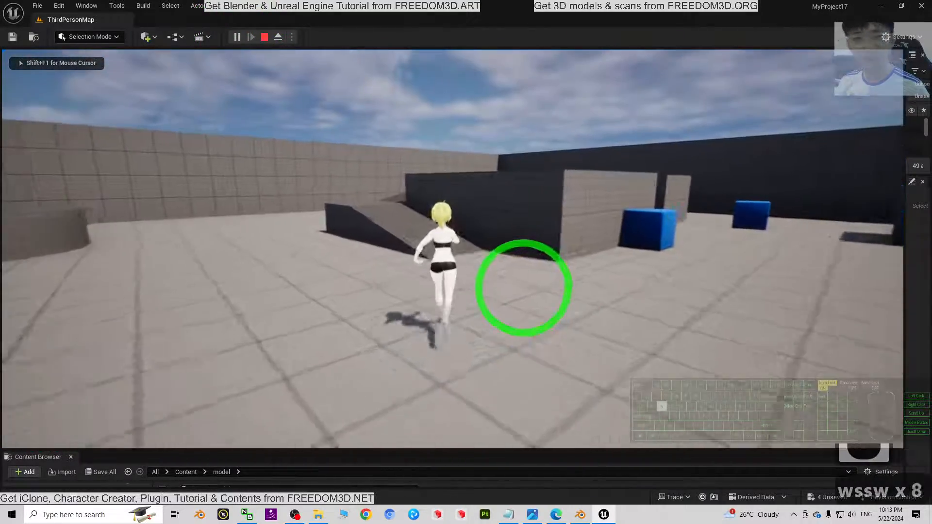
pyautogui.press('a')
pyautogui.press('d')
pyautogui.press('s')
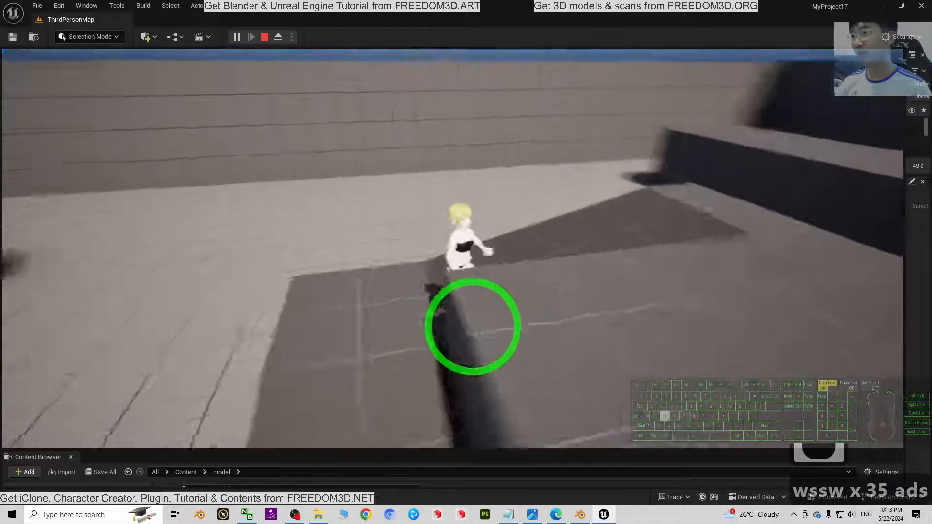
pyautogui.press('d')
pyautogui.press('d')
pyautogui.press('s')
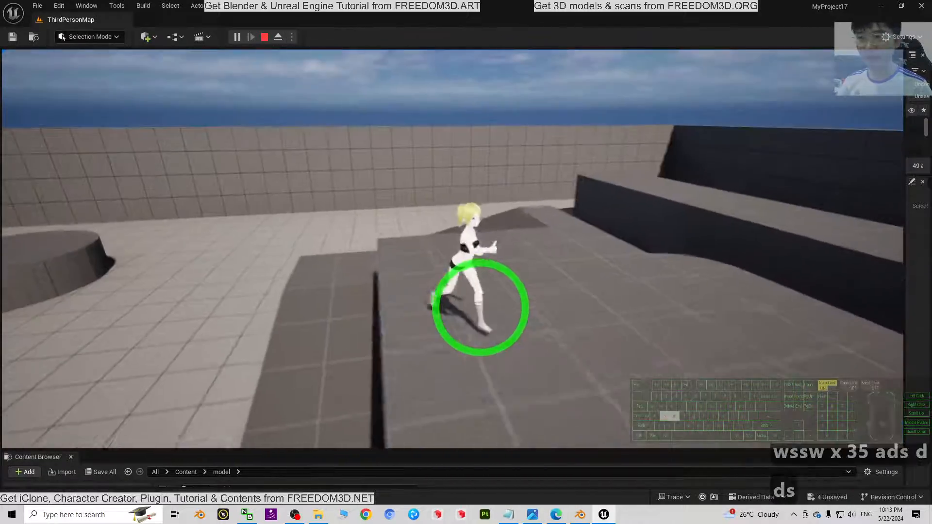
pyautogui.press('a')
pyautogui.press('s')
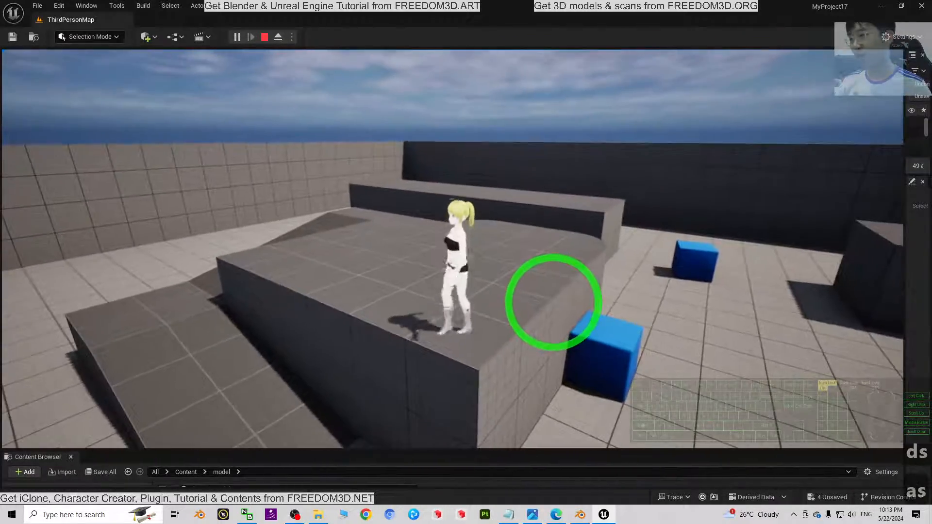
pyautogui.press('s')
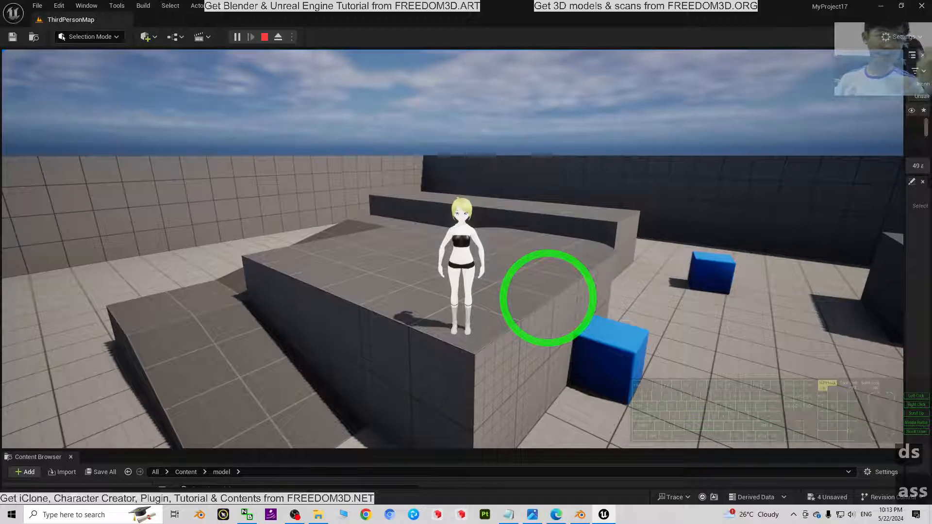
pyautogui.press('s')
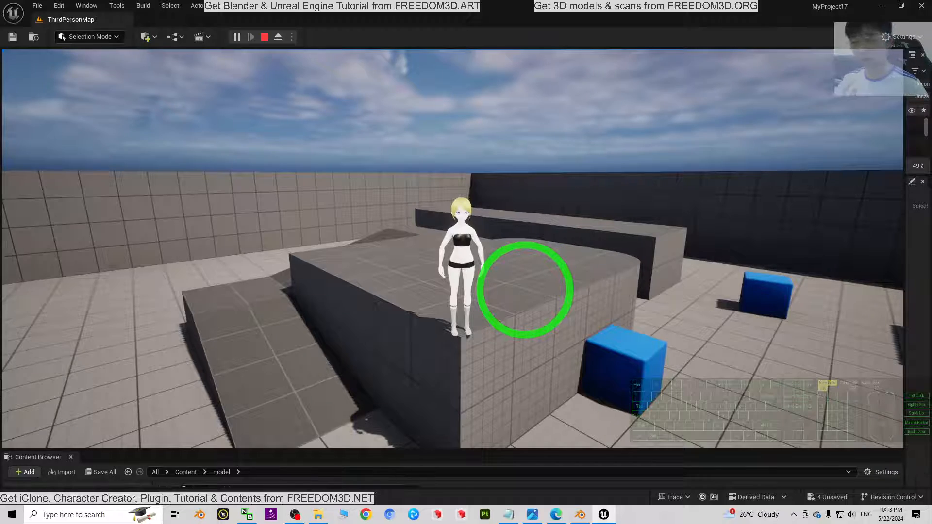
pyautogui.press('s')
pyautogui.press('a')
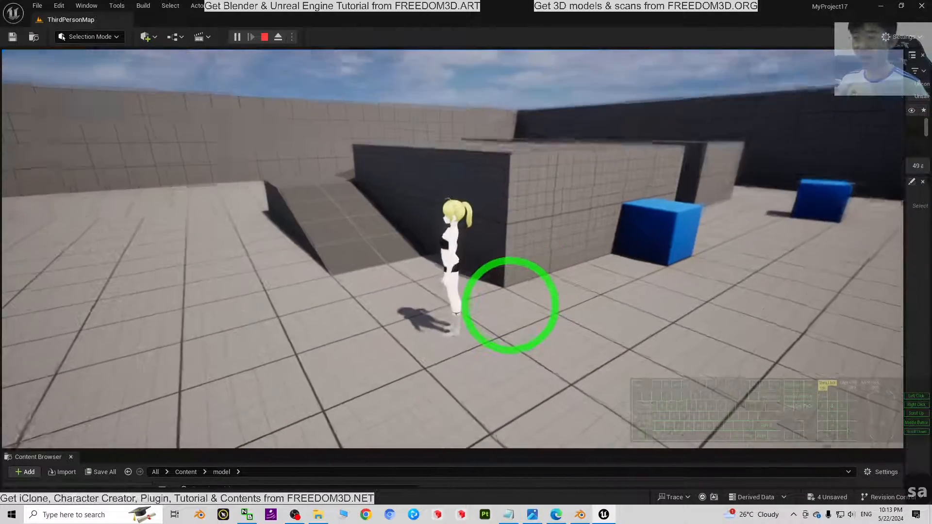
pyautogui.press('Escape')
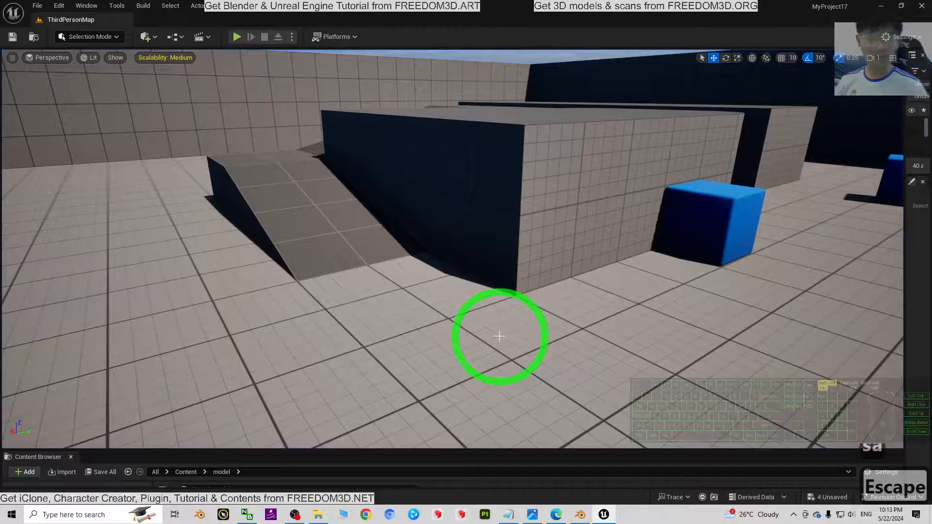
pyautogui.click(881, 5)
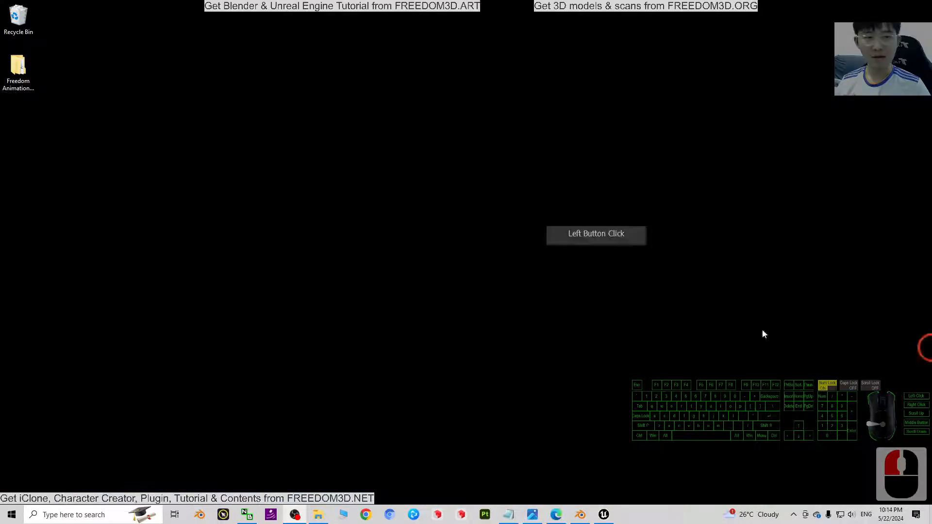
pyautogui.click(614, 305)
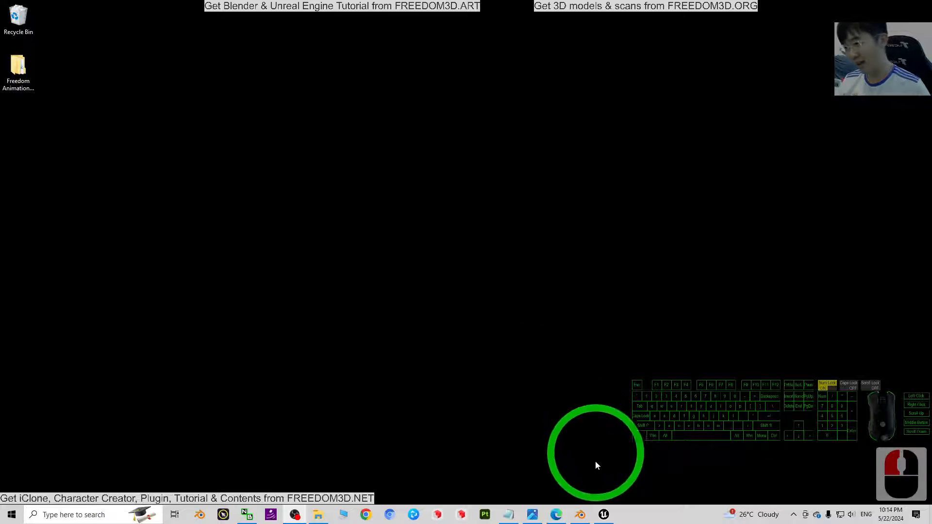
pyautogui.click(584, 516)
pyautogui.click(608, 518)
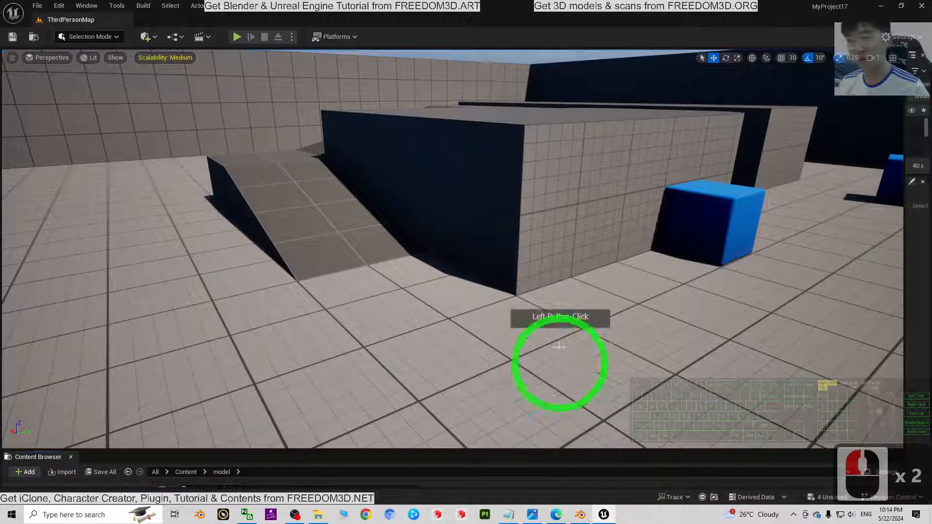
pyautogui.click(568, 311)
pyautogui.scroll(-3, 582, 310)
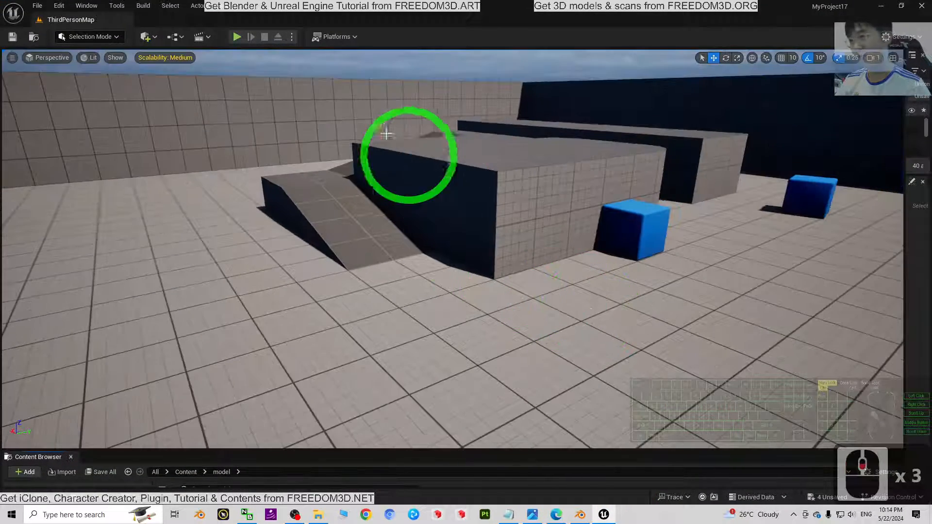
# - Play the ThirdPersonMap level again, run the character around the open floor, view it from several angles, and end the session
pyautogui.click(241, 38)
pyautogui.click(532, 266)
pyautogui.press('w')
pyautogui.press('a')
pyautogui.press('s')
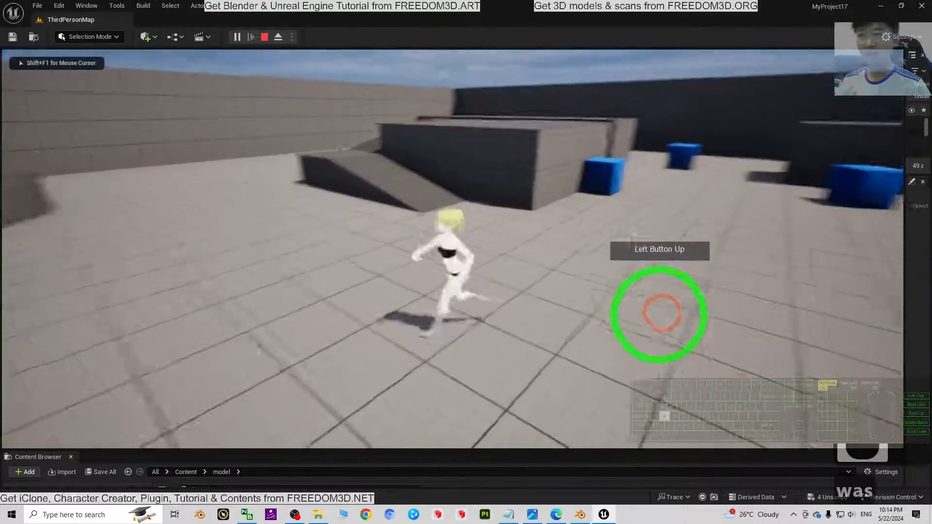
pyautogui.press('d')
pyautogui.press('a')
pyautogui.press('w')
pyautogui.press('s')
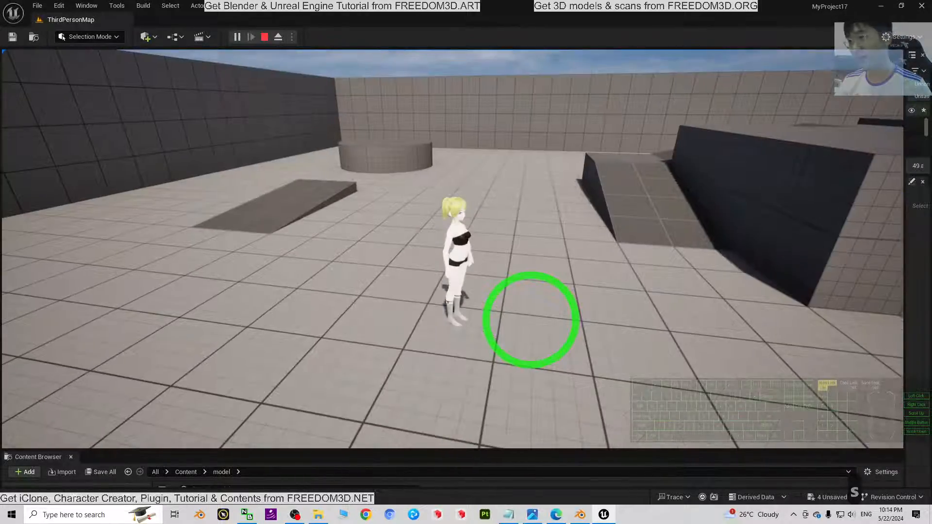
pyautogui.press('w')
pyautogui.press('a')
pyautogui.press('s')
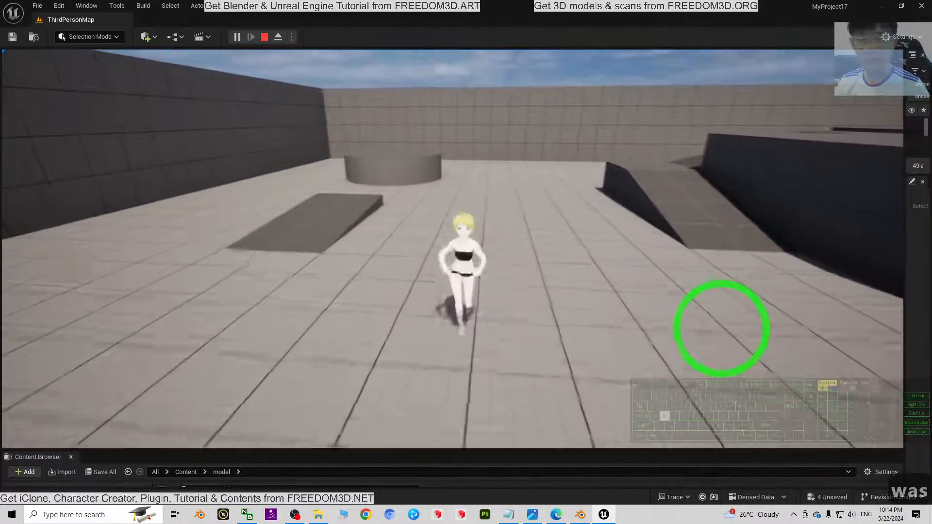
pyautogui.press('a')
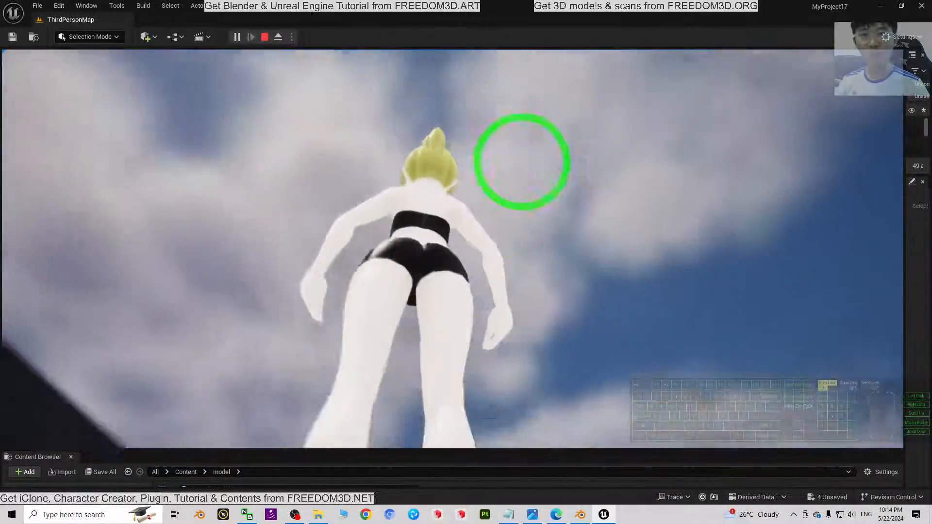
pyautogui.press('Escape')
pyautogui.press('Escape')
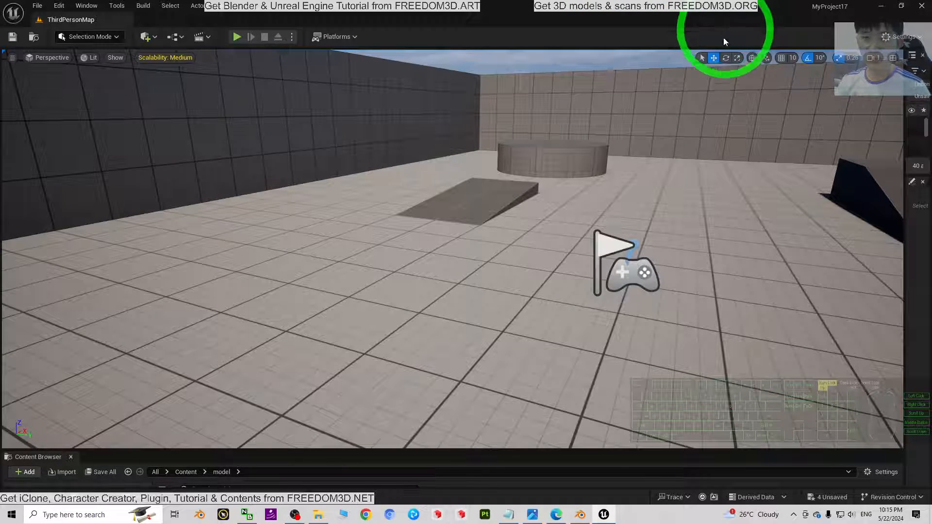
# - Minimize Unreal Engine, switch to the maximized Blender window, and examine the character's head and upper body up close
pyautogui.click(882, 8)
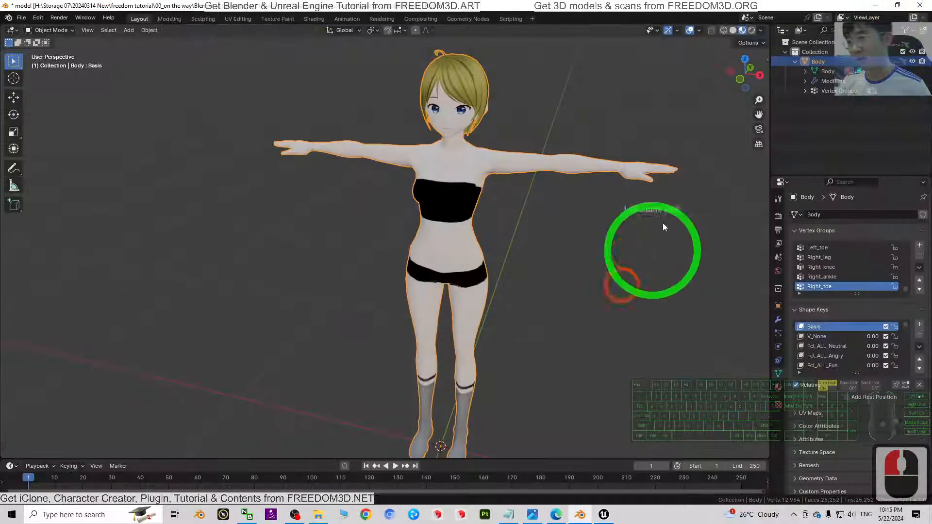
pyautogui.moveTo(561, 4); pyautogui.dragTo(226, 188)
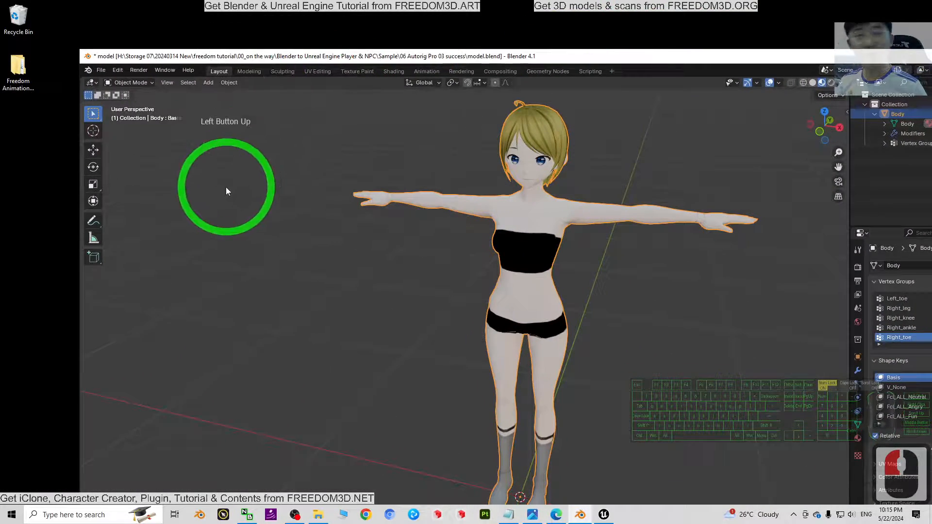
pyautogui.doubleClick(619, 63)
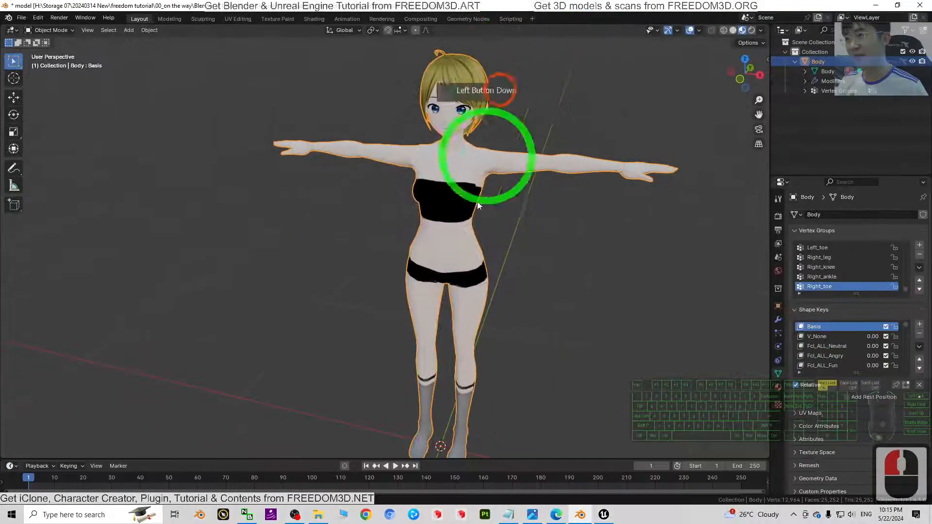
pyautogui.click(409, 186)
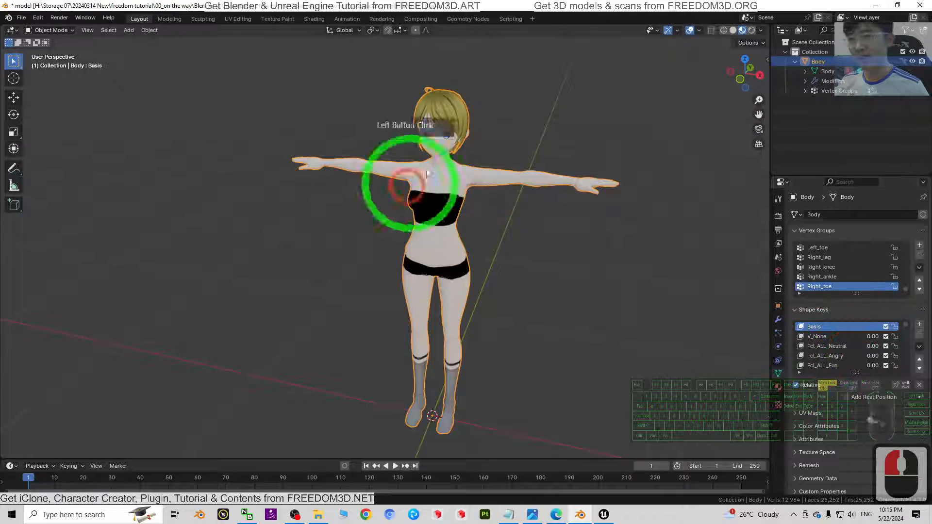
pyautogui.scroll(4, 593, 185)
pyautogui.scroll(-2, 593, 185)
pyautogui.keyDown('shift'); pyautogui.moveTo(626, 185); pyautogui.dragTo(583, 294, button='middle'); pyautogui.keyUp('shift')
pyautogui.scroll(3, 593, 278)
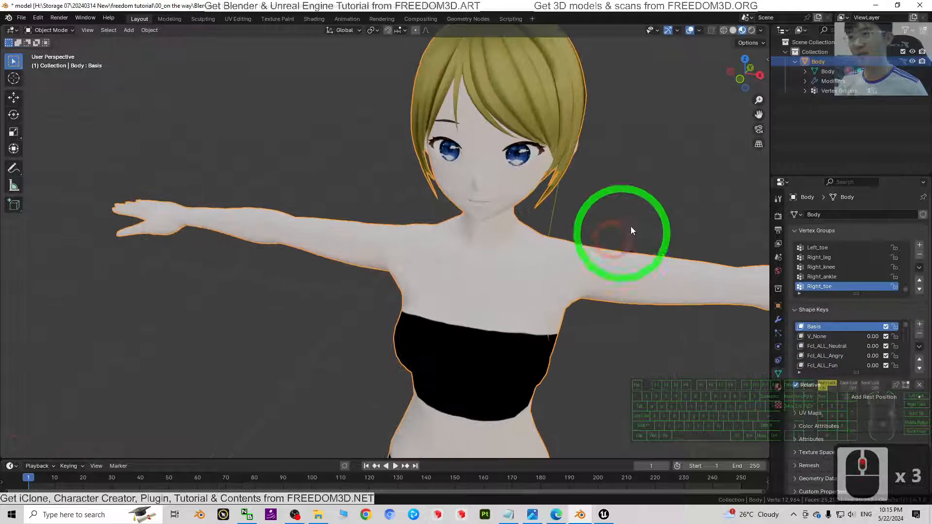
pyautogui.moveTo(634, 229); pyautogui.dragTo(657, 235, button='middle')
pyautogui.keyDown('shift'); pyautogui.moveTo(640, 196); pyautogui.dragTo(560, 290, button='middle'); pyautogui.keyUp('shift')
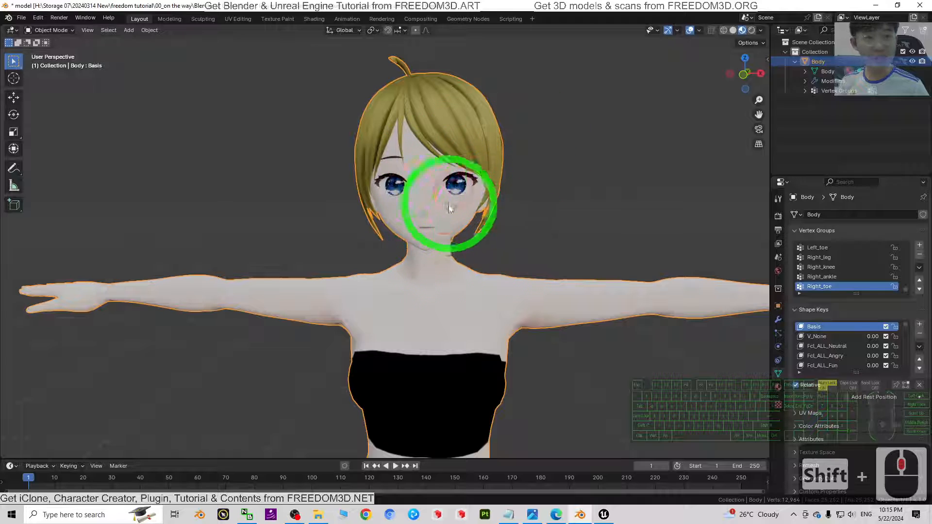
# - Preview the Fcl_ALL_Angry shape key at 1.00 on the character's face, and return it to 0.00
pyautogui.moveTo(850, 356); pyautogui.dragTo(868, 357)
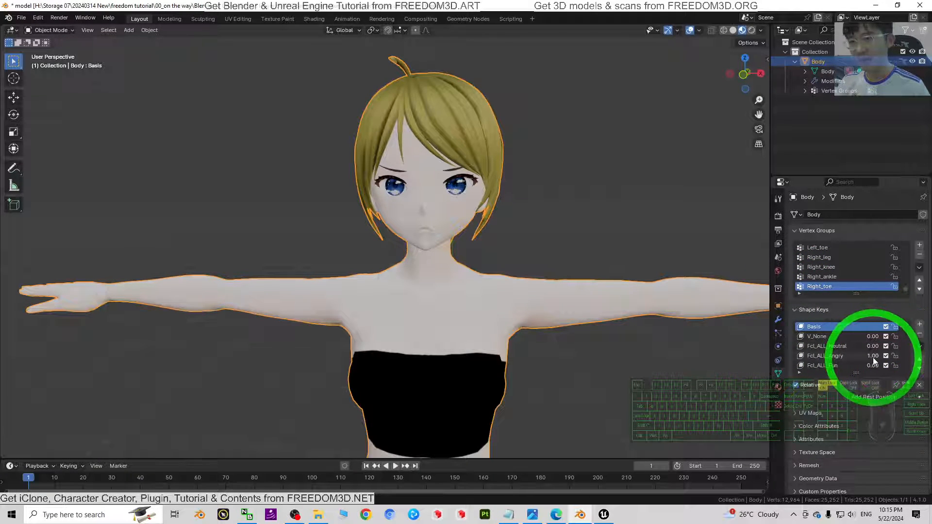
pyautogui.moveTo(873, 356); pyautogui.dragTo(60, 346)
pyautogui.scroll(-4, 551, 275)
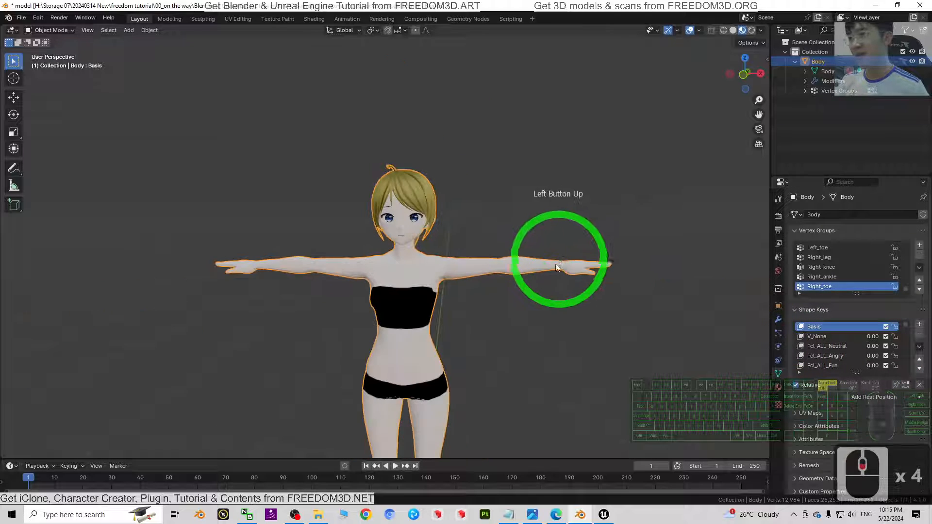
# - Examine the T-posed character's body and arms from slightly different angles and distances
pyautogui.scroll(3, 552, 336)
pyautogui.moveTo(567, 286); pyautogui.dragTo(603, 297, button='middle')
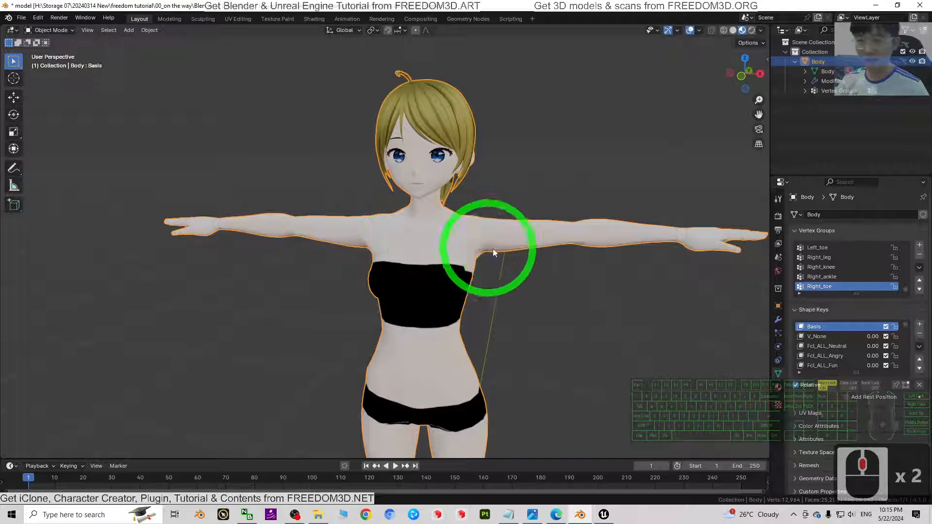
pyautogui.moveTo(608, 289); pyautogui.dragTo(581, 292, button='middle')
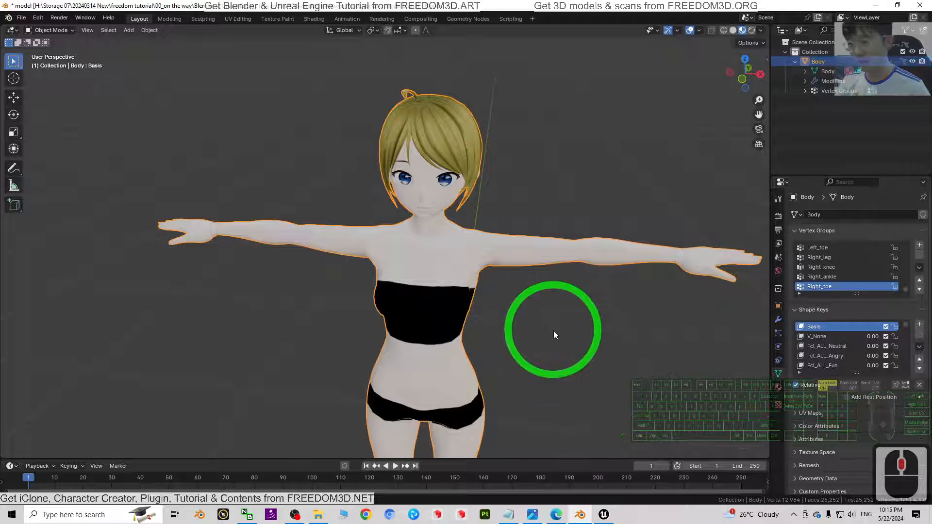
pyautogui.scroll(-1, 556, 334)
pyautogui.scroll(1, 589, 355)
pyautogui.keyDown('shift'); pyautogui.moveTo(588, 340); pyautogui.dragTo(495, 255, button='middle'); pyautogui.keyUp('shift')
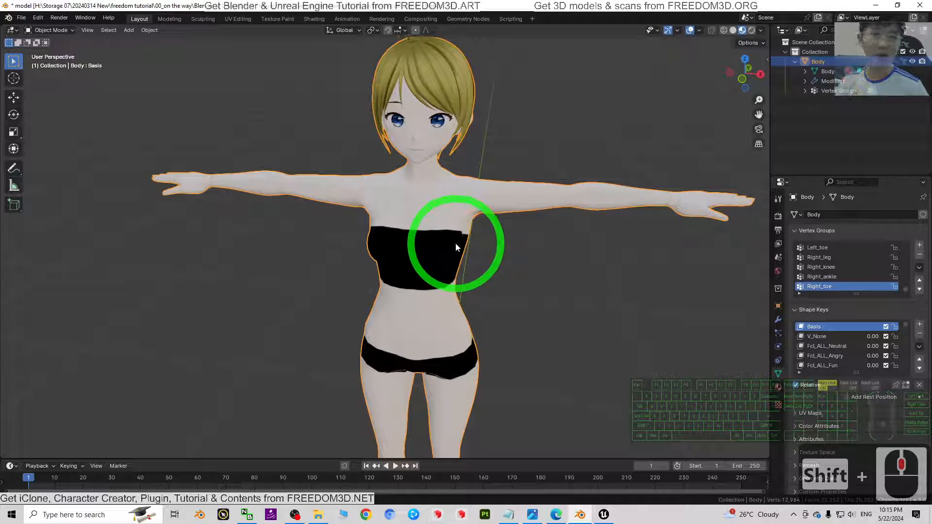
pyautogui.scroll(-1, 491, 241)
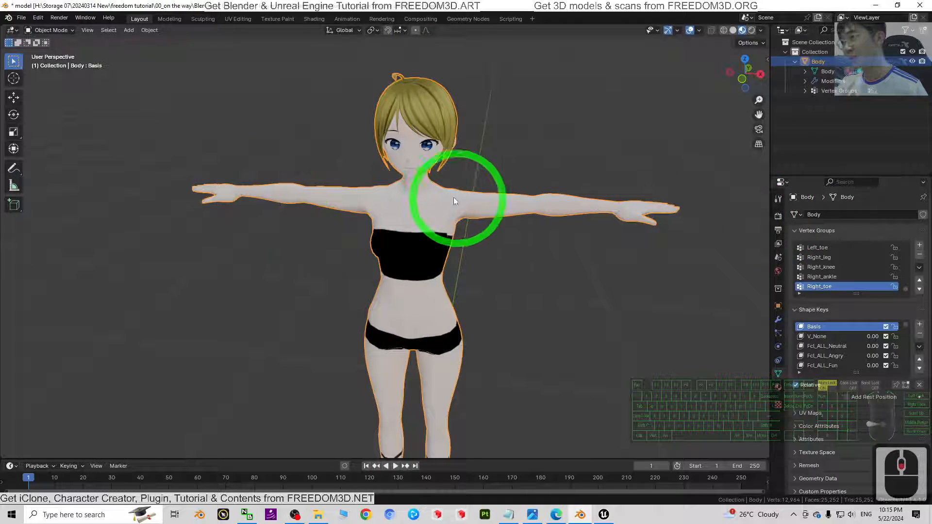
pyautogui.scroll(-1, 592, 230)
pyautogui.scroll(1, 657, 277)
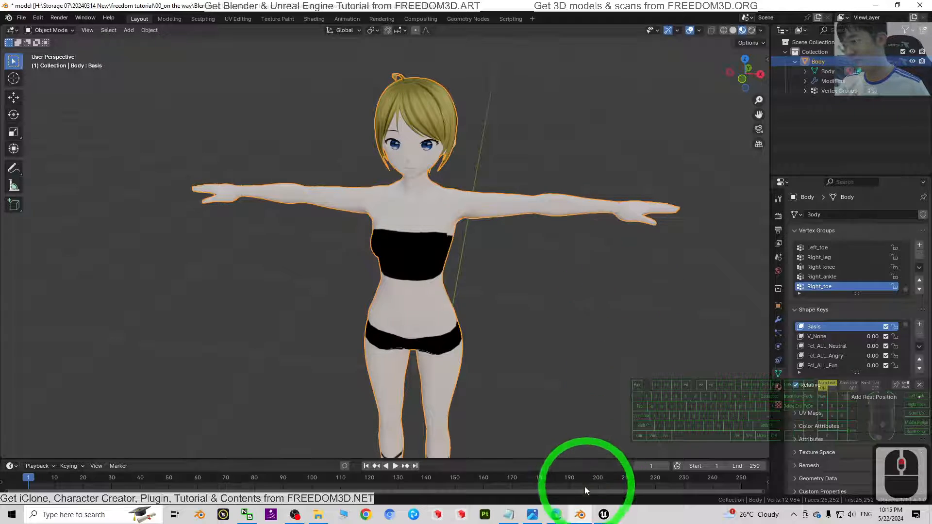
# - Switch to the web browser and view the Auto-Rig Pro product page on Blender Market
pyautogui.click(557, 516)
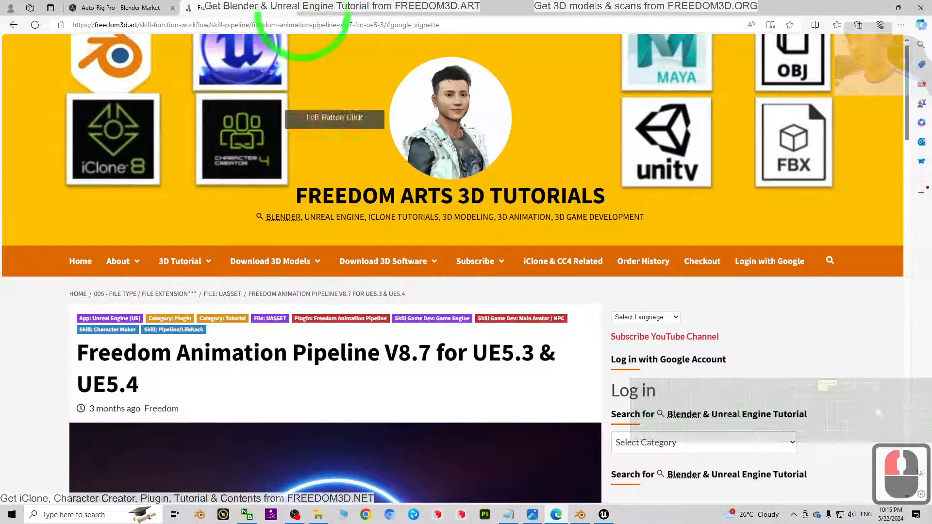
pyautogui.click(132, 6)
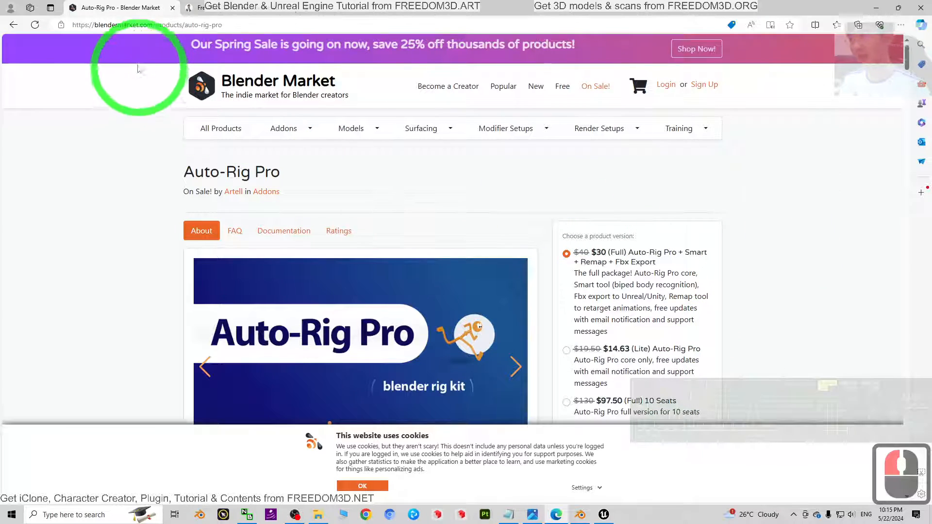
pyautogui.scroll(-2, 460, 241)
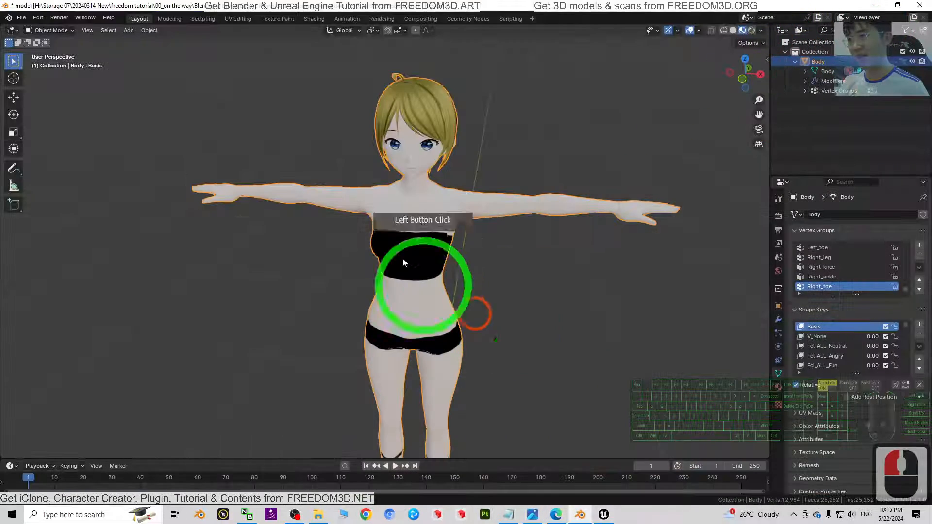
# - Back in Blender, display the Auto-Rig Pro tools in the 3D viewport and select the character's body
pyautogui.click(633, 299)
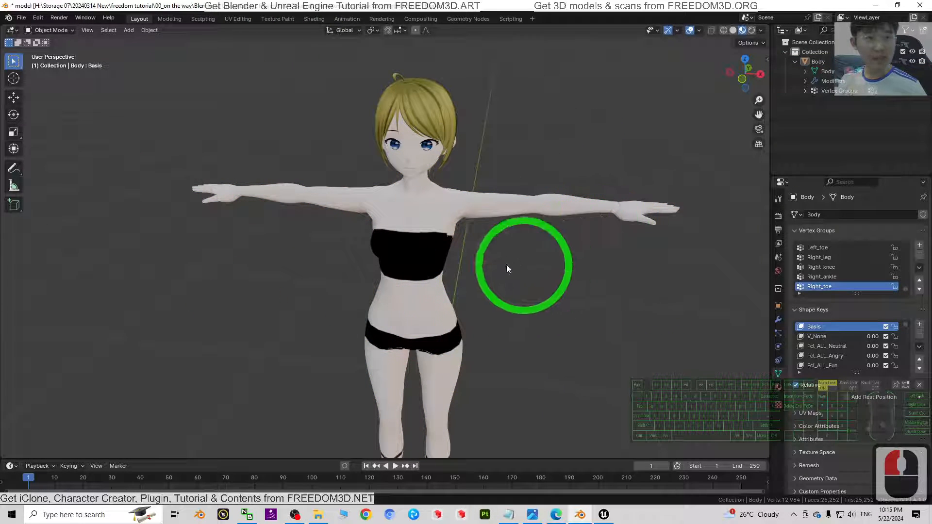
pyautogui.press('n')
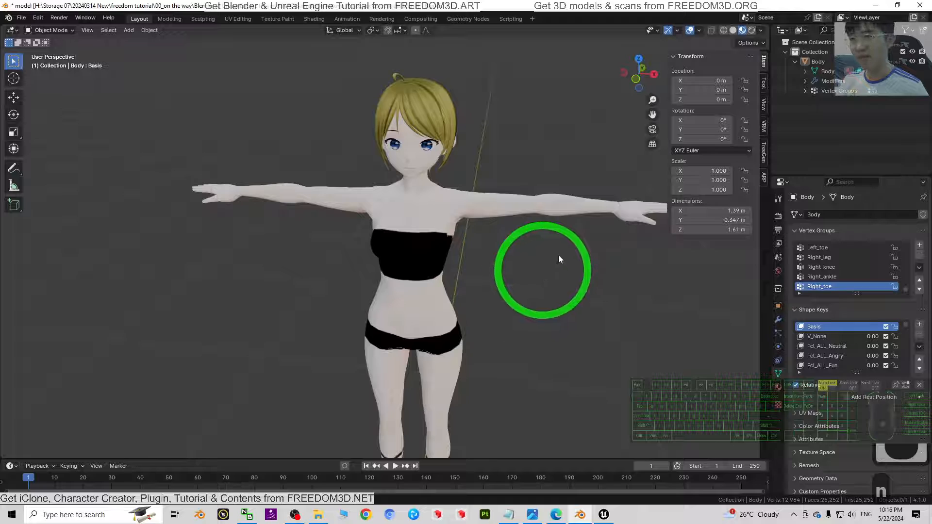
pyautogui.click(765, 181)
pyautogui.click(470, 228)
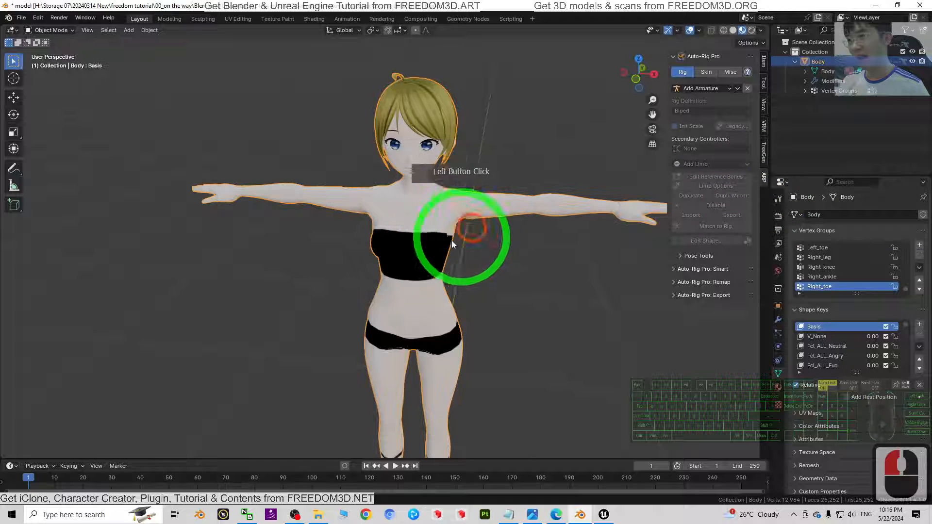
pyautogui.scroll(-2, 534, 303)
pyautogui.scroll(2, 531, 318)
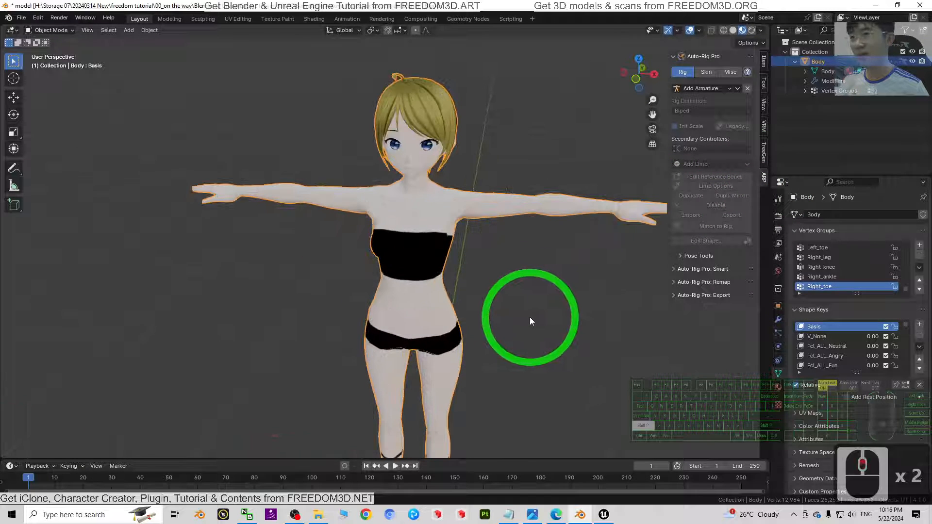
# - Reveal the Auto-Rig Pro: Smart options and reselect the character's body with the whole figure framed
pyautogui.keyDown('shift'); pyautogui.moveTo(530, 318); pyautogui.dragTo(514, 254, button='middle'); pyautogui.keyUp('shift')
pyautogui.scroll(-1, 513, 254)
pyautogui.click(556, 201)
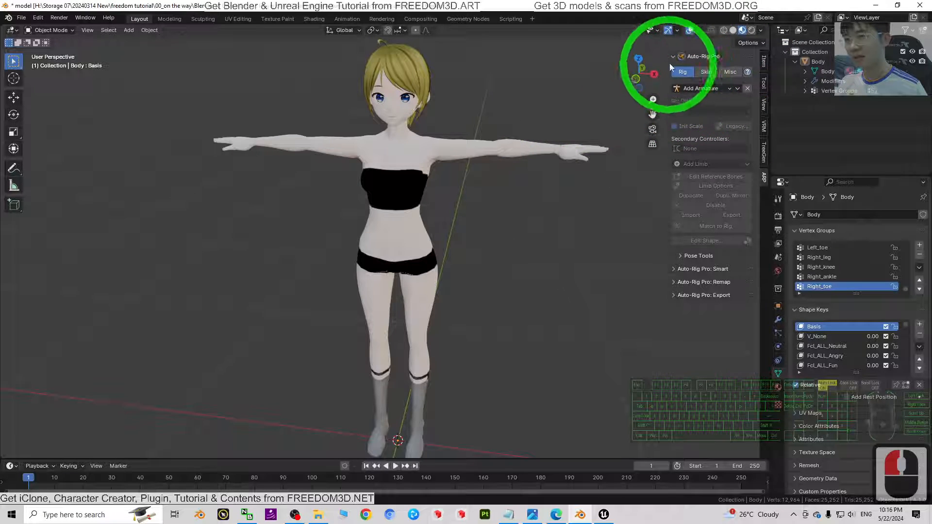
pyautogui.click(675, 269)
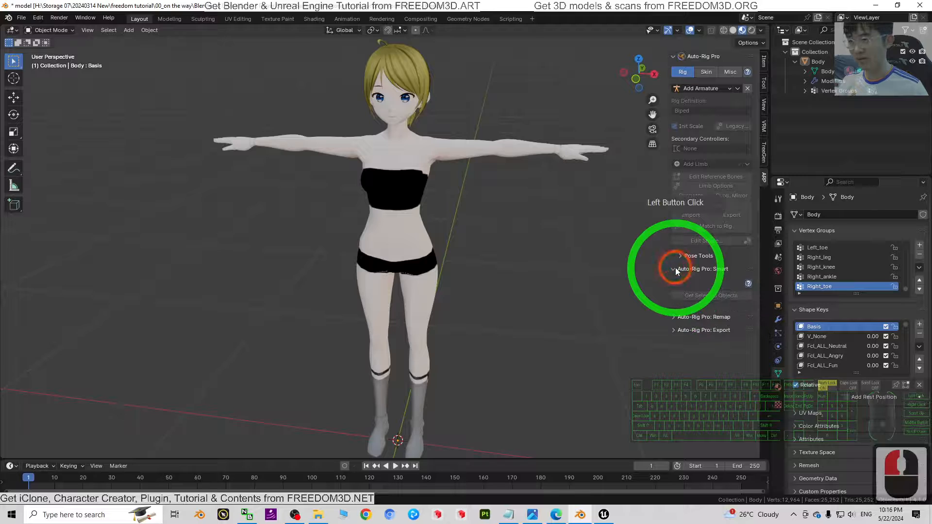
pyautogui.click(360, 160)
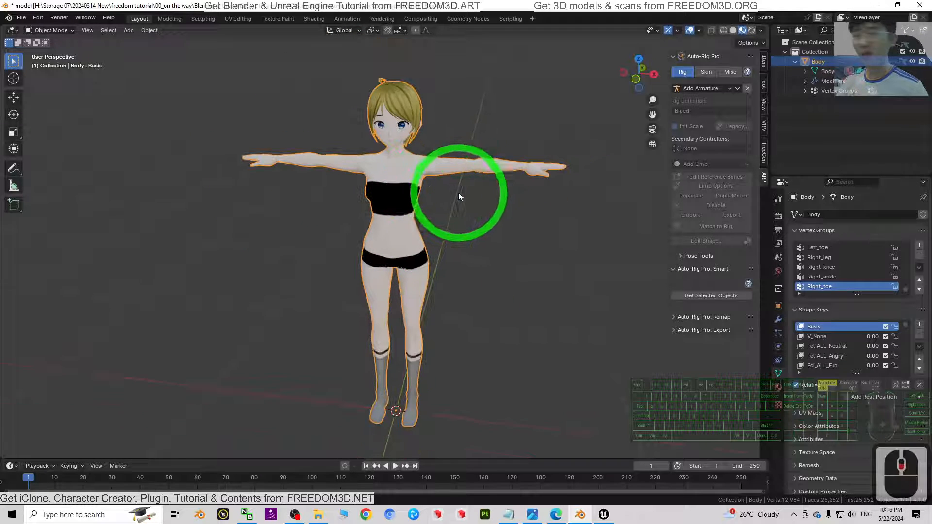
# - Enter Edit Mode on the body mesh, select all of its vertices and merge them by distance
pyautogui.click(60, 31)
pyautogui.click(45, 52)
pyautogui.click(697, 283)
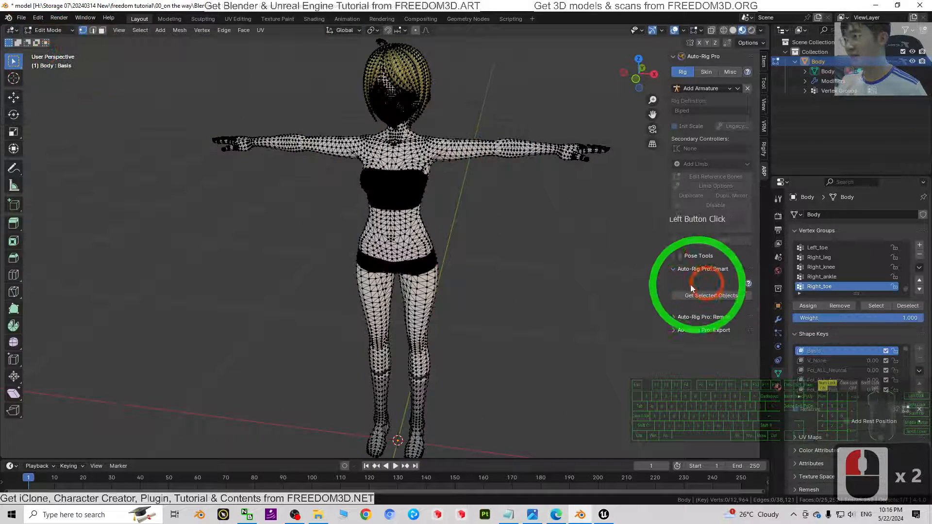
pyautogui.click(485, 221)
pyautogui.doubleClick(500, 215)
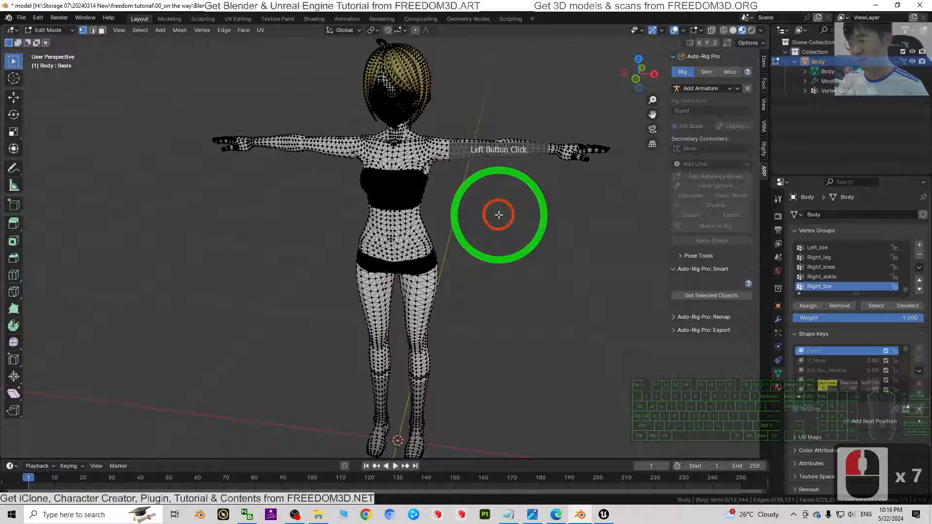
pyautogui.press('a')
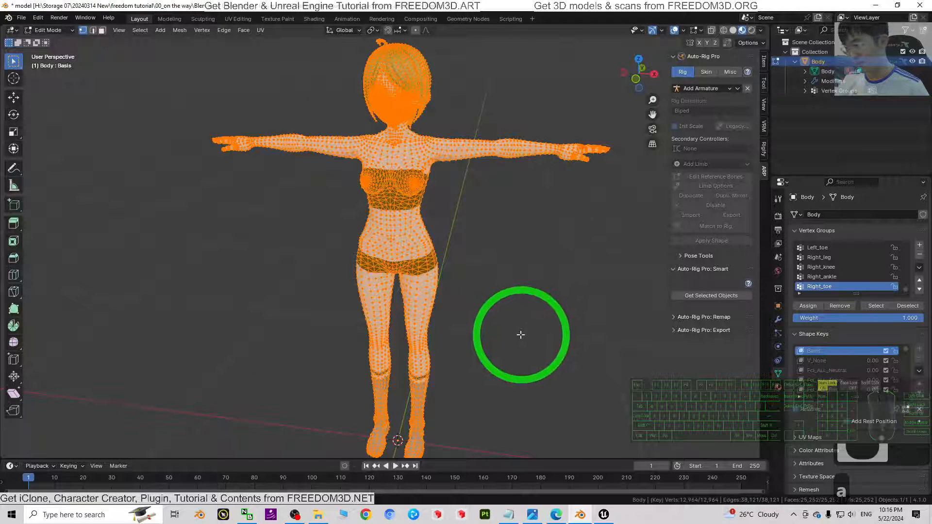
pyautogui.rightClick(410, 237)
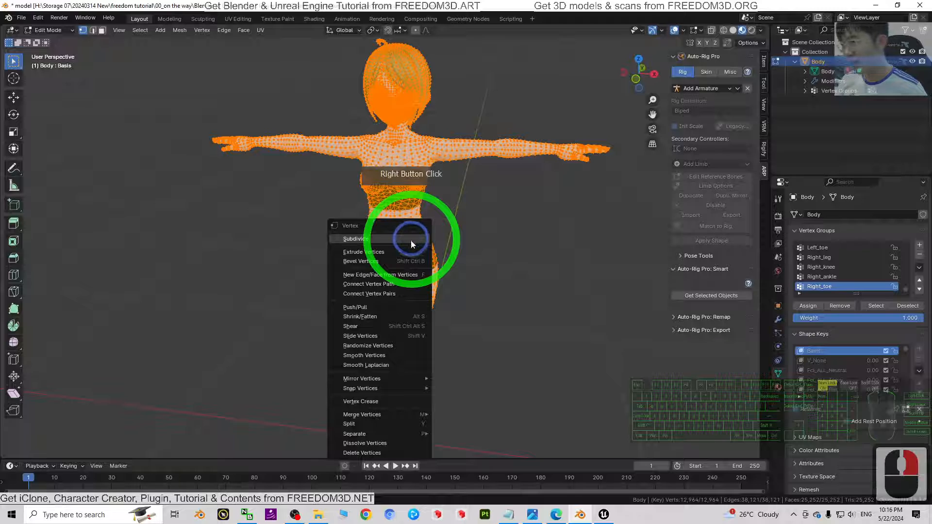
pyautogui.moveTo(367, 416)
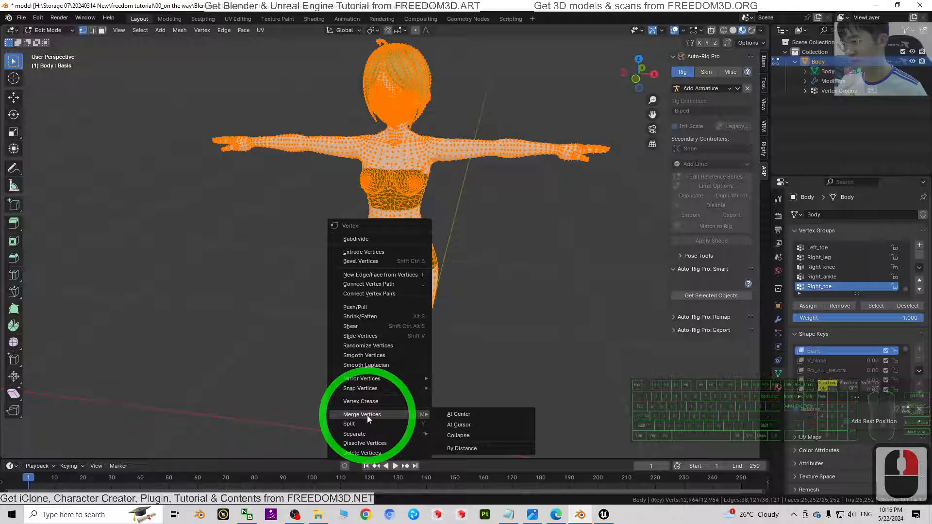
pyautogui.click(469, 450)
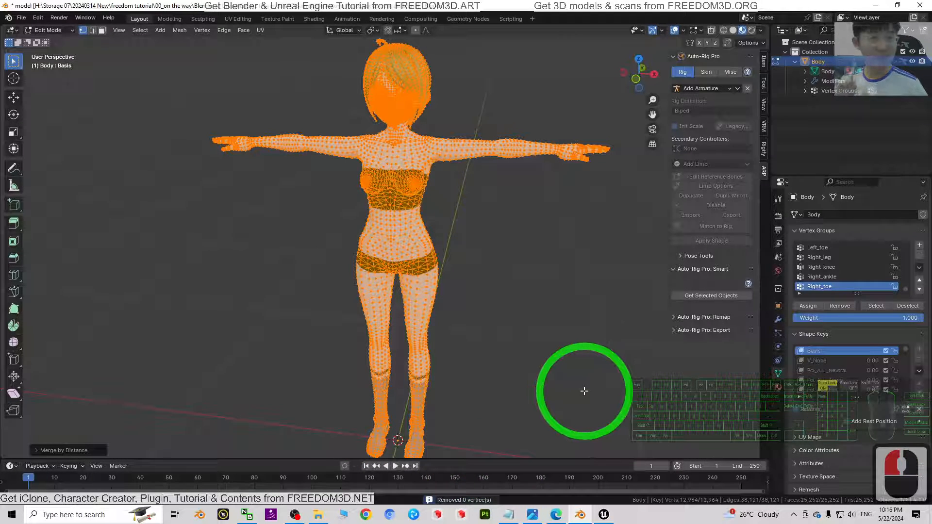
# - Return to Object Mode and keep the character's body selected
pyautogui.click(58, 32)
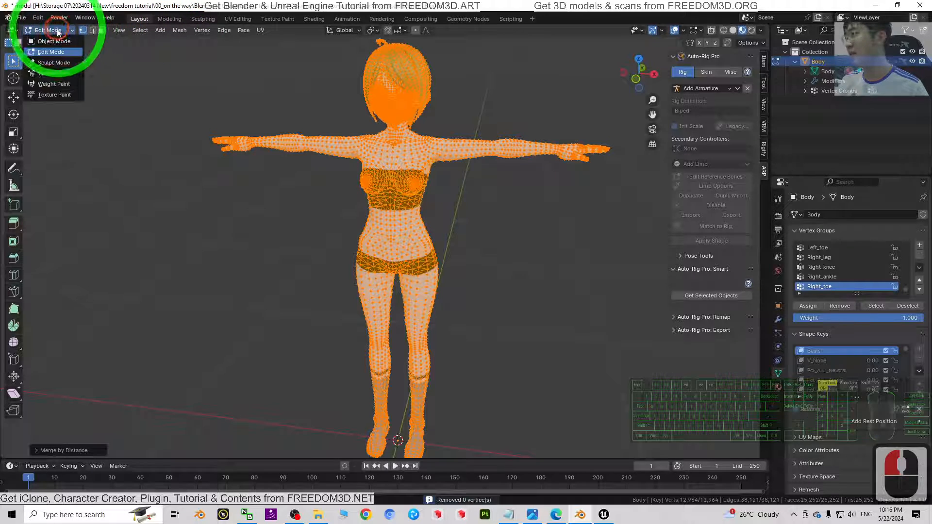
pyautogui.click(54, 42)
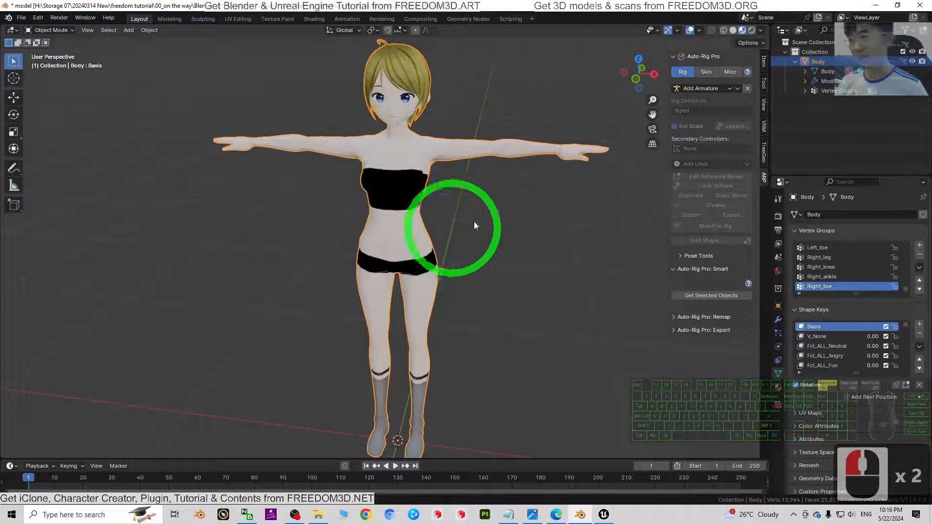
pyautogui.click(582, 218)
pyautogui.click(397, 154)
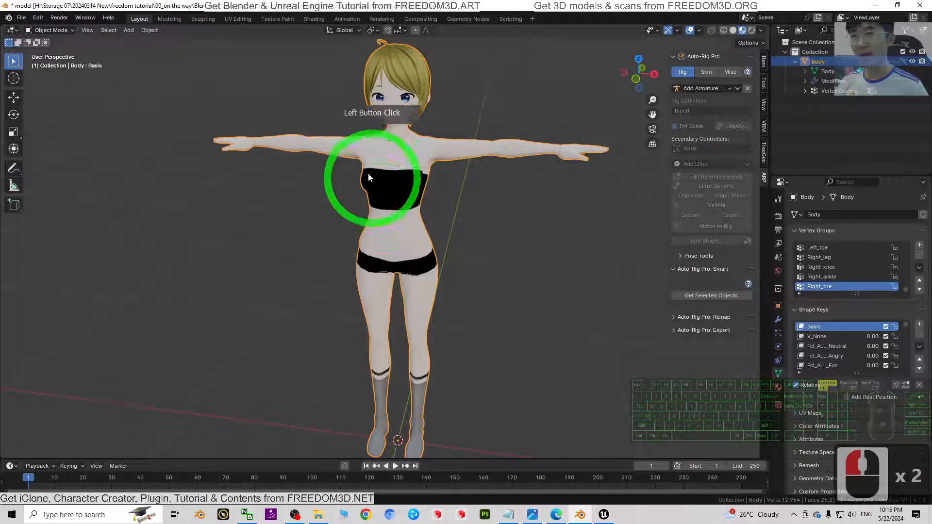
pyautogui.click(384, 113)
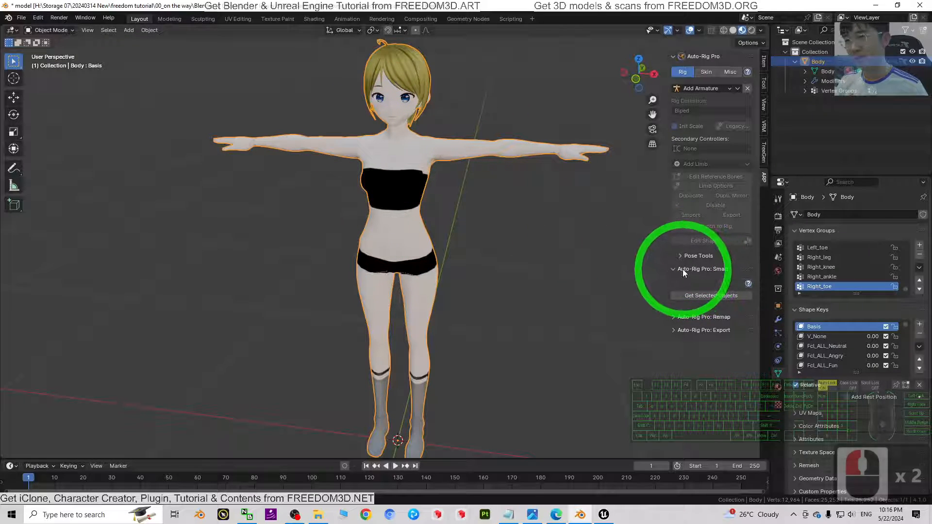
# - Load the selected body into Auto-Rig Pro: Smart using the Full Body option
pyautogui.click(710, 296)
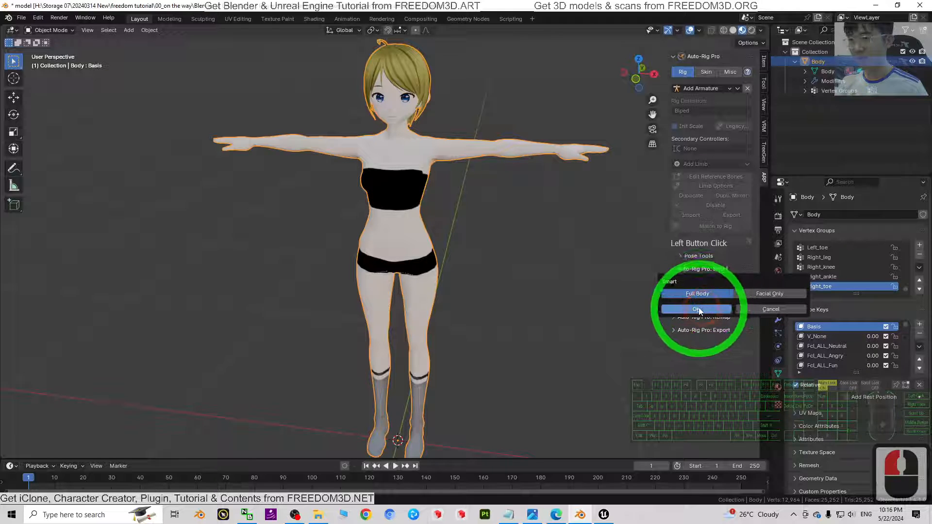
pyautogui.click(693, 296)
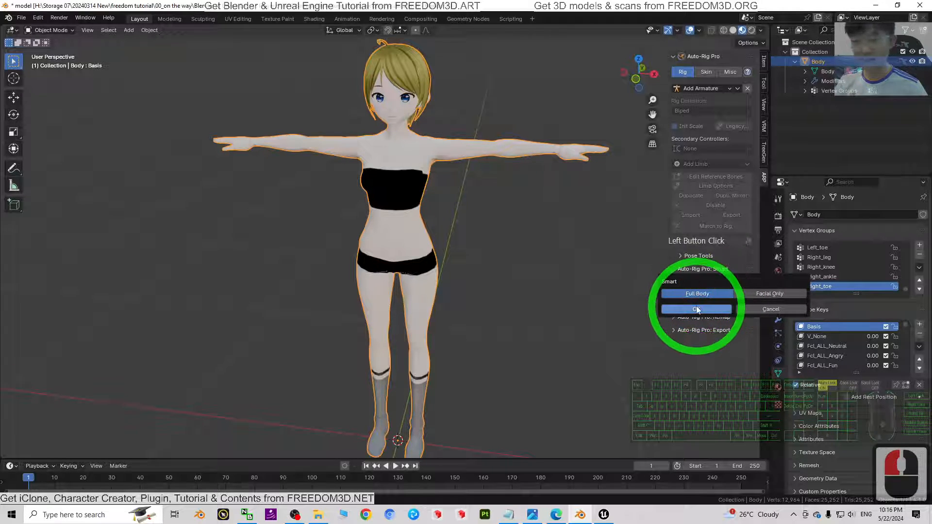
pyautogui.click(697, 310)
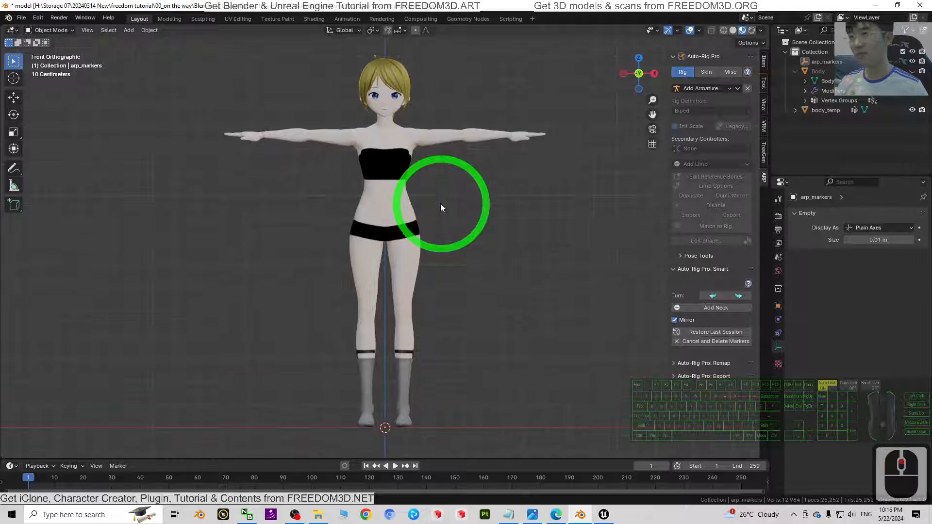
# - Add the neck marker at the base of the neck and start adding the chin marker
pyautogui.click(720, 308)
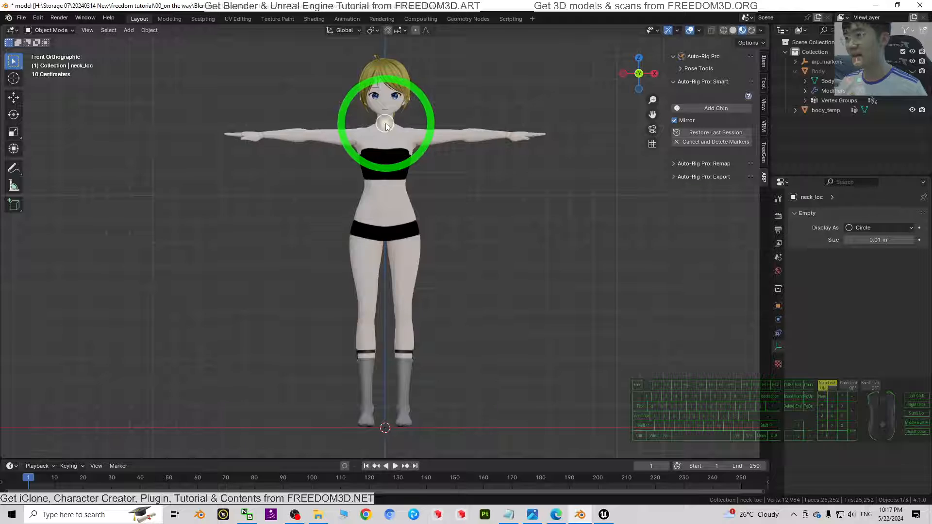
pyautogui.click(387, 126)
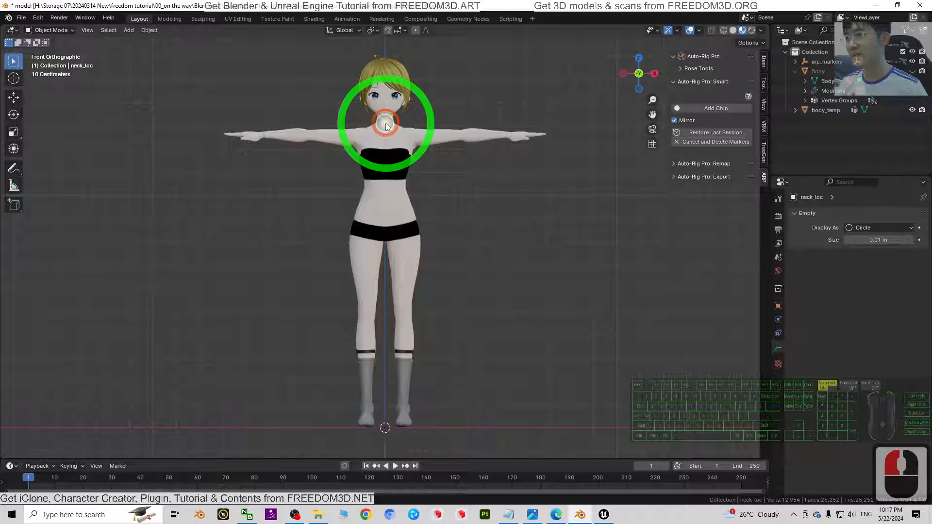
pyautogui.click(714, 109)
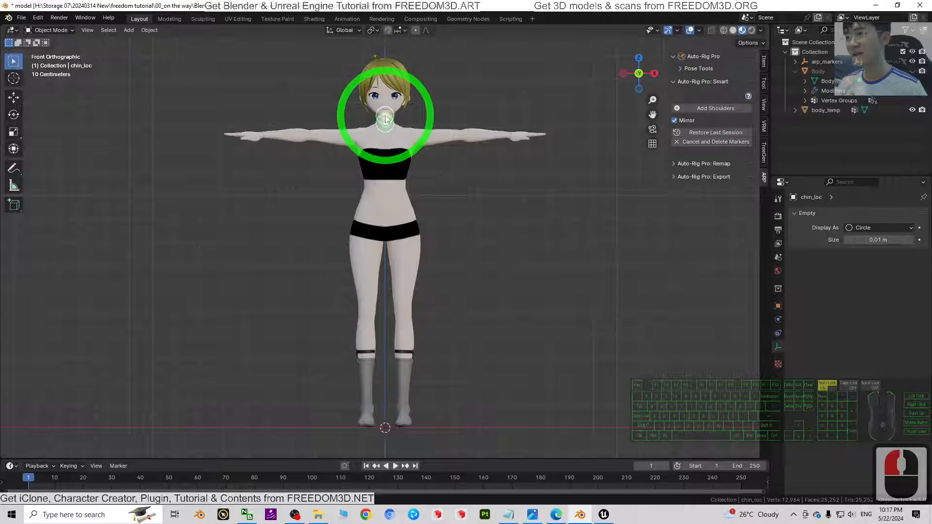
# - Add mirrored shoulder markers at the tops of the arms and mirrored wrist markers at the hands
pyautogui.click(715, 109)
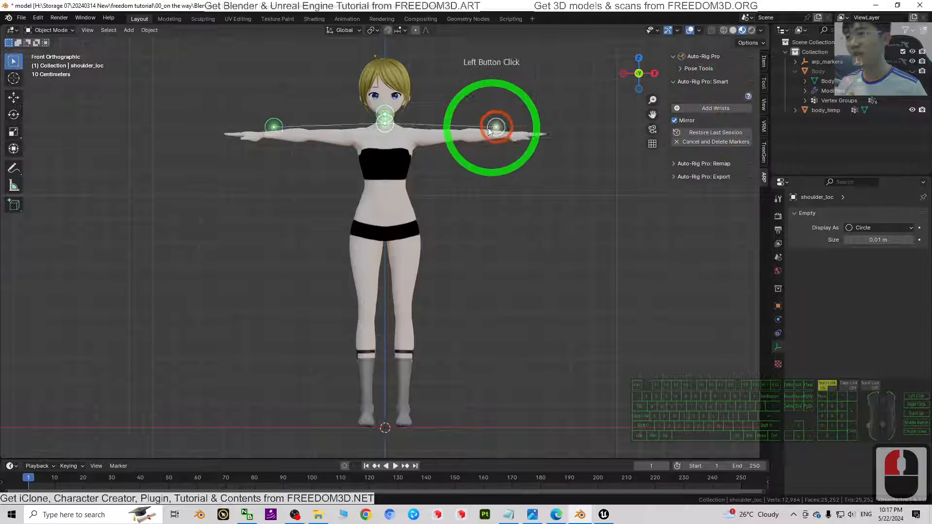
pyautogui.click(420, 139)
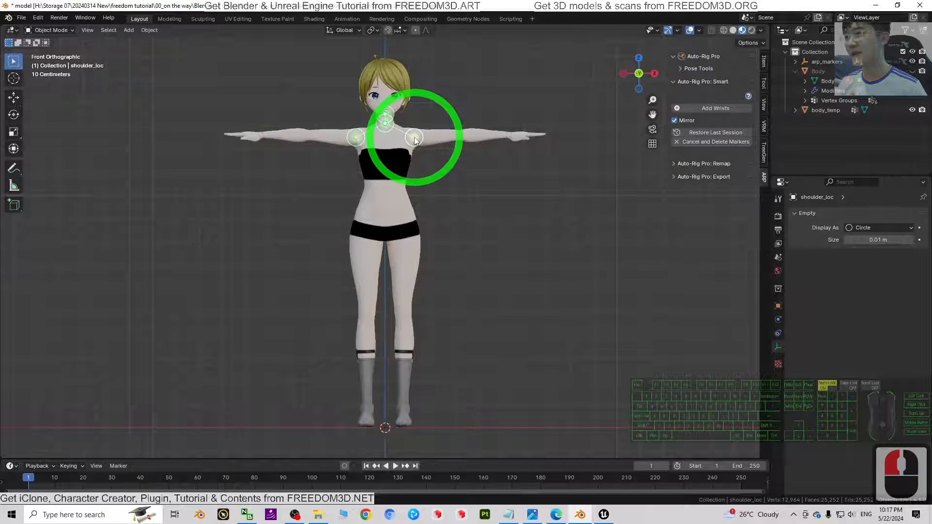
pyautogui.click(715, 108)
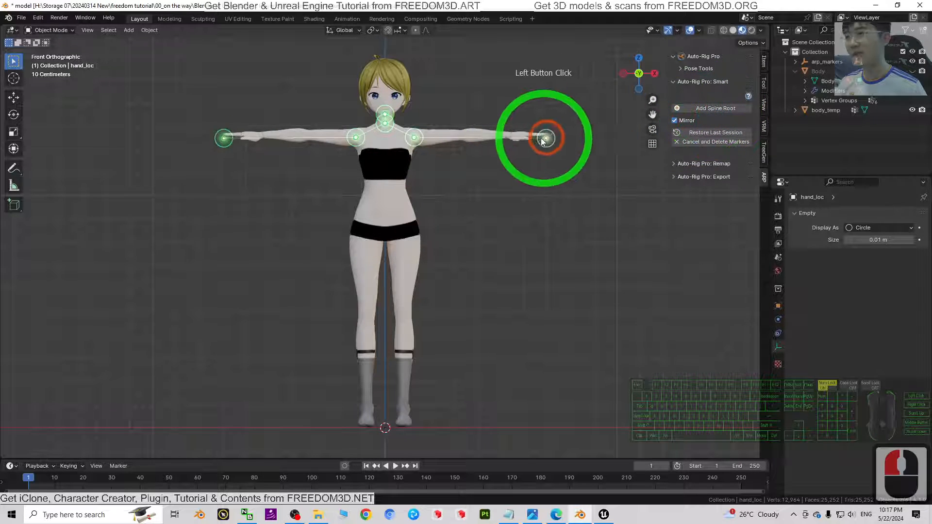
pyautogui.click(510, 138)
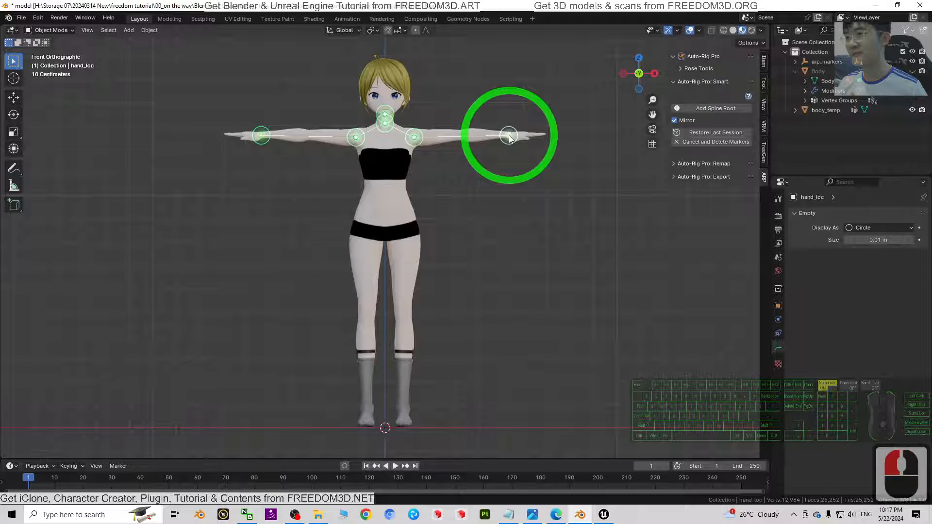
# - Add the spine root marker at the centre of the pelvis and mirrored ankle markers on both feet
pyautogui.click(709, 107)
pyautogui.click(579, 153)
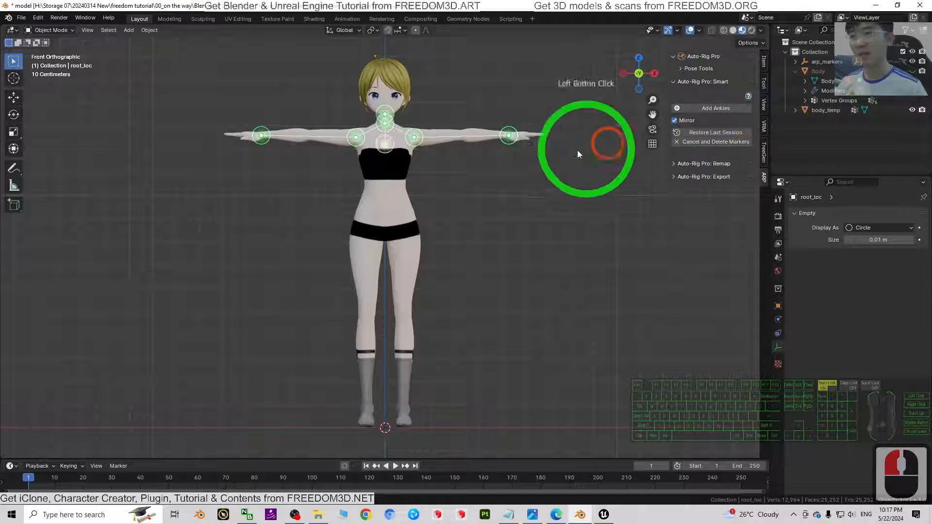
pyautogui.click(387, 233)
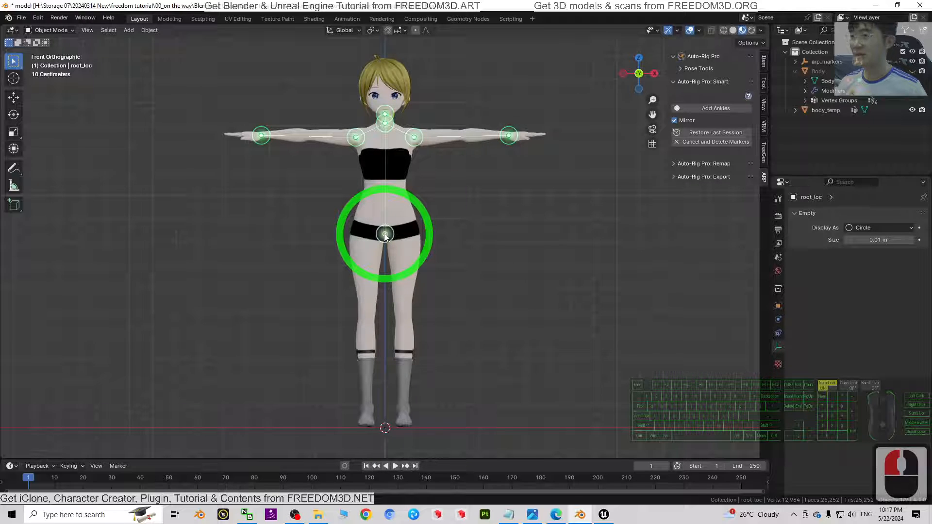
pyautogui.click(716, 108)
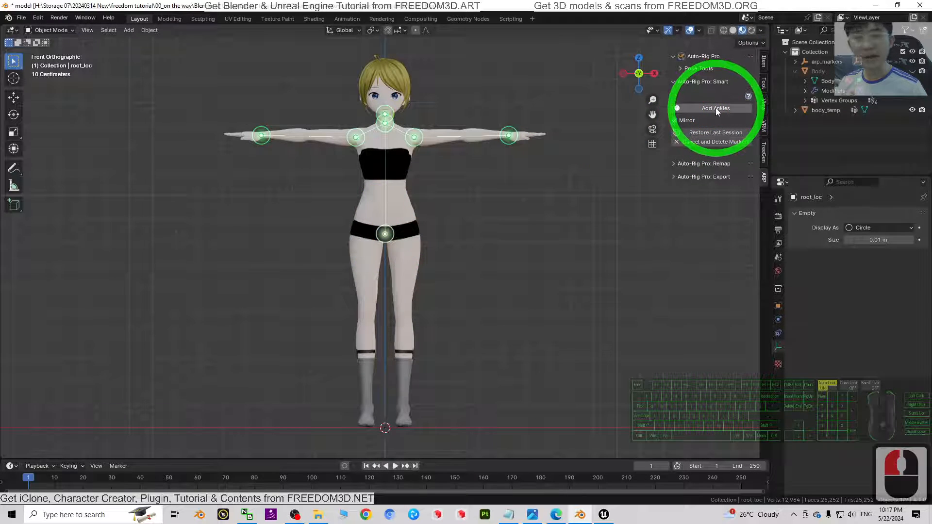
pyautogui.click(404, 410)
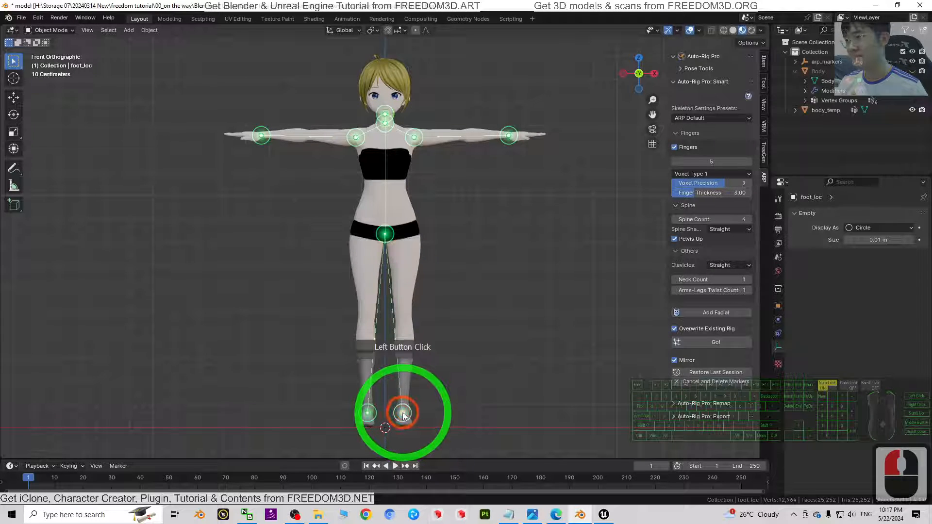
# - Generate the Auto-Rig Pro reference bones from the markers with the default skeleton settings, leaving the Export options collapsed
pyautogui.click(710, 343)
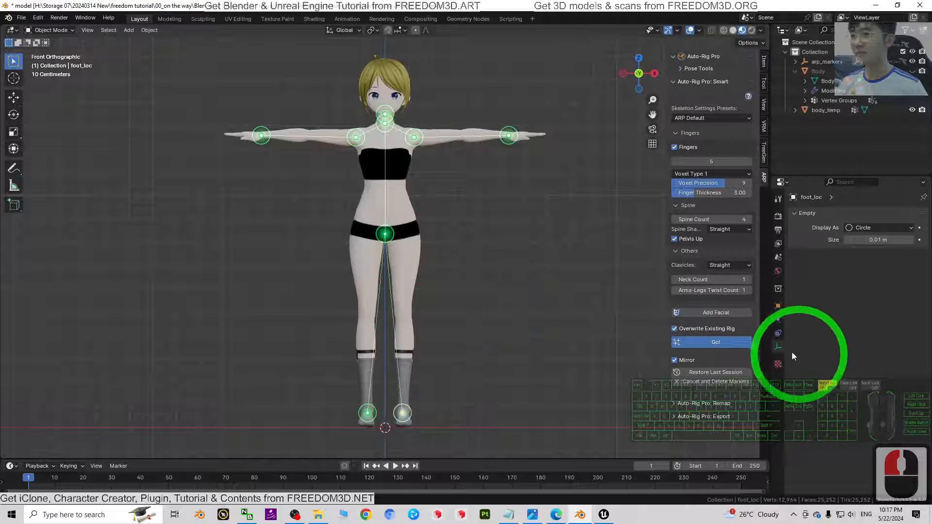
pyautogui.click(710, 342)
pyautogui.click(710, 343)
pyautogui.click(710, 342)
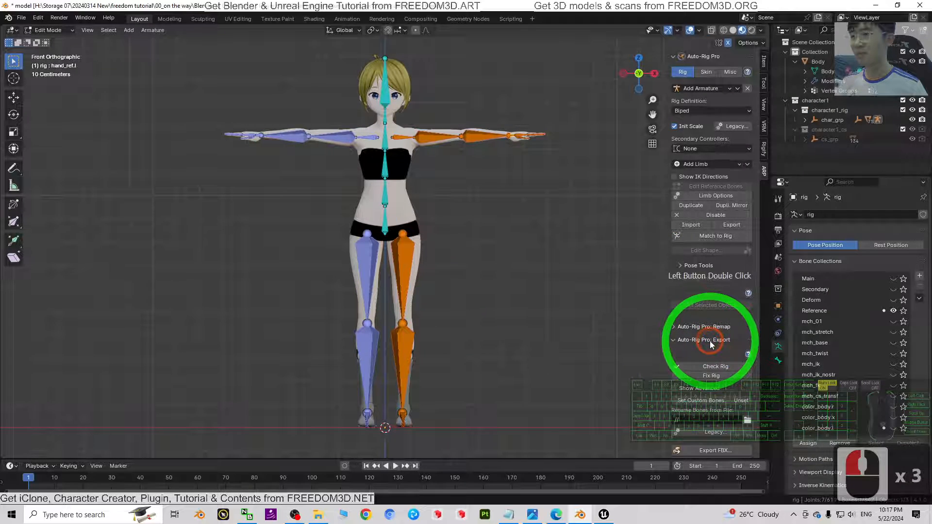
pyautogui.click(710, 341)
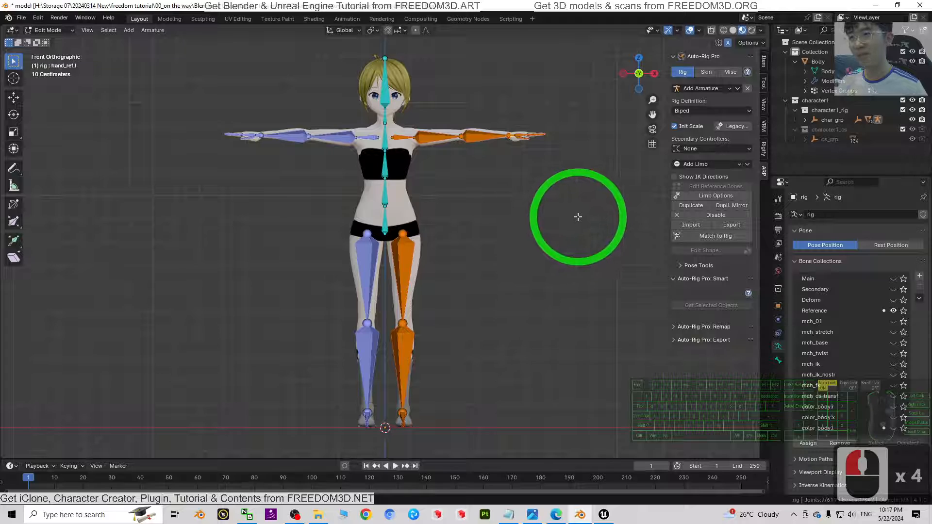
# - In the right side view, move both end joints of the lowest spine bone forward to centre them inside the torso
pyautogui.moveTo(578, 217); pyautogui.dragTo(633, 86, button='middle')
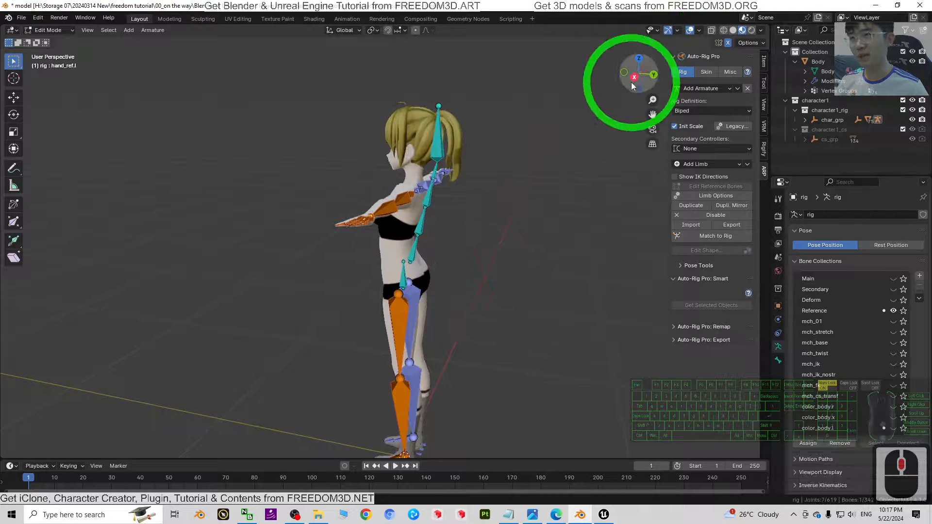
pyautogui.click(633, 80)
pyautogui.scroll(2, 549, 123)
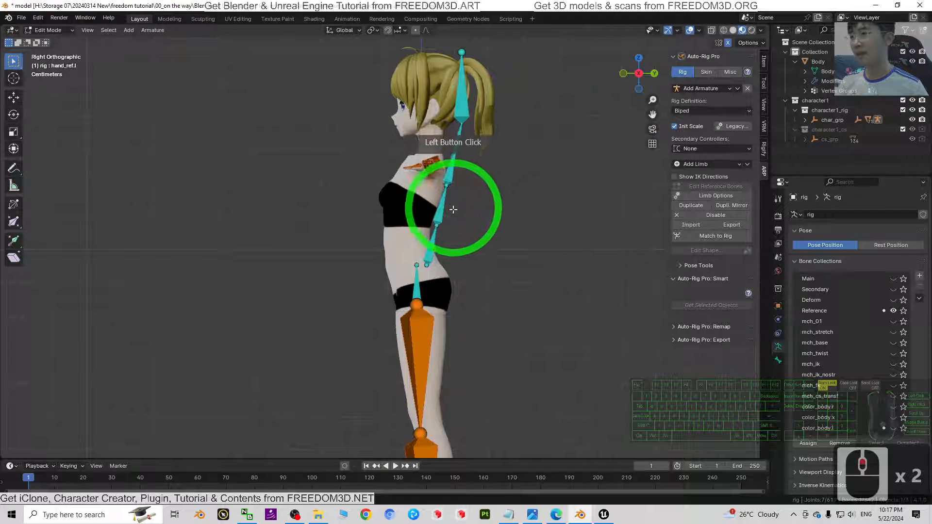
pyautogui.click(427, 265)
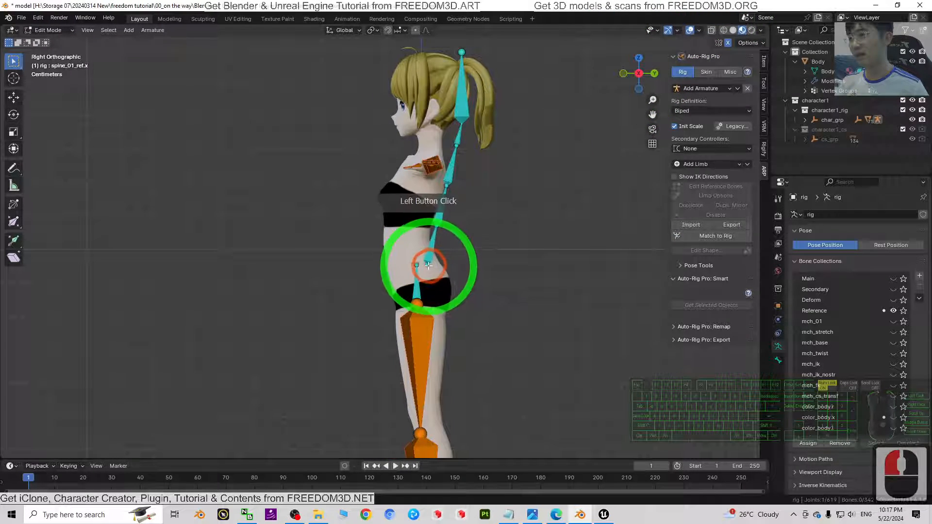
pyautogui.click(13, 97)
pyautogui.click(431, 252)
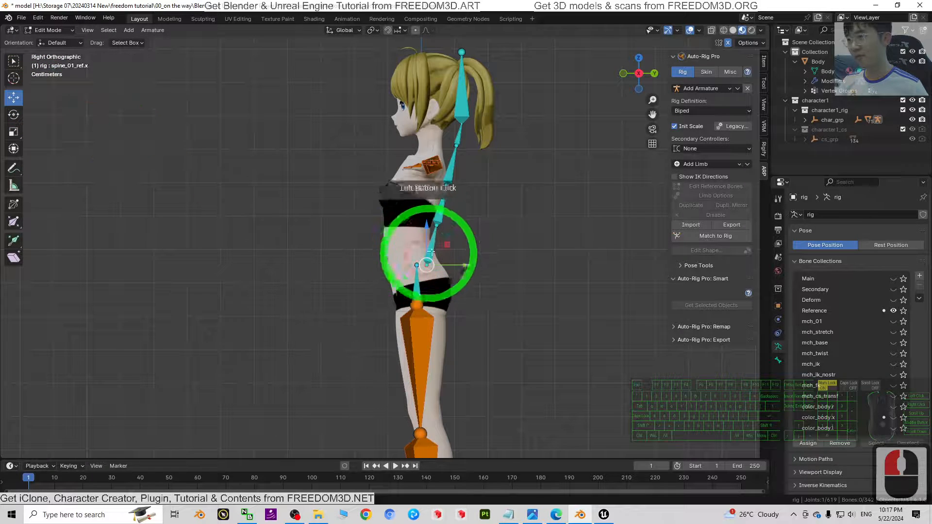
pyautogui.moveTo(445, 244); pyautogui.dragTo(455, 227)
pyautogui.click(437, 225)
# - Move the chest-level spine joint and the joint at the base of the neck forward inside the body
pyautogui.click(449, 179)
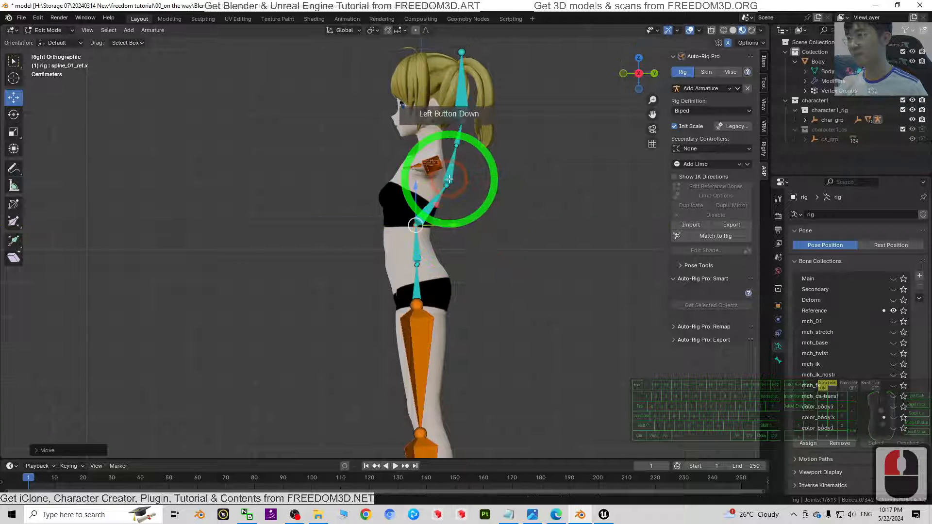
pyautogui.moveTo(448, 186)
pyautogui.mouseDown()
pyautogui.moveTo(483, 189)
pyautogui.moveTo(462, 185)
pyautogui.mouseUp()
pyautogui.click(458, 147)
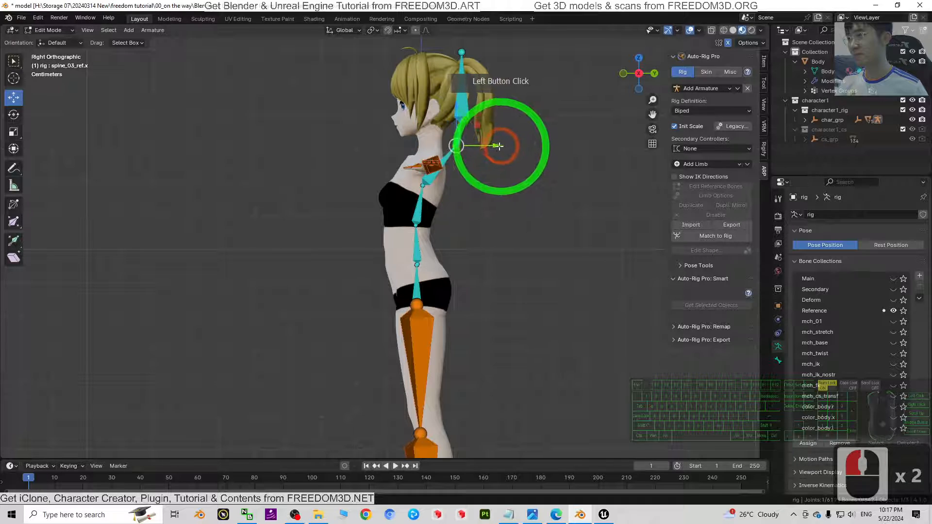
pyautogui.moveTo(499, 145); pyautogui.dragTo(440, 149)
# - Move the joint between neck and head forward into the neck and fine-tune the neck's base joint
pyautogui.click(463, 126)
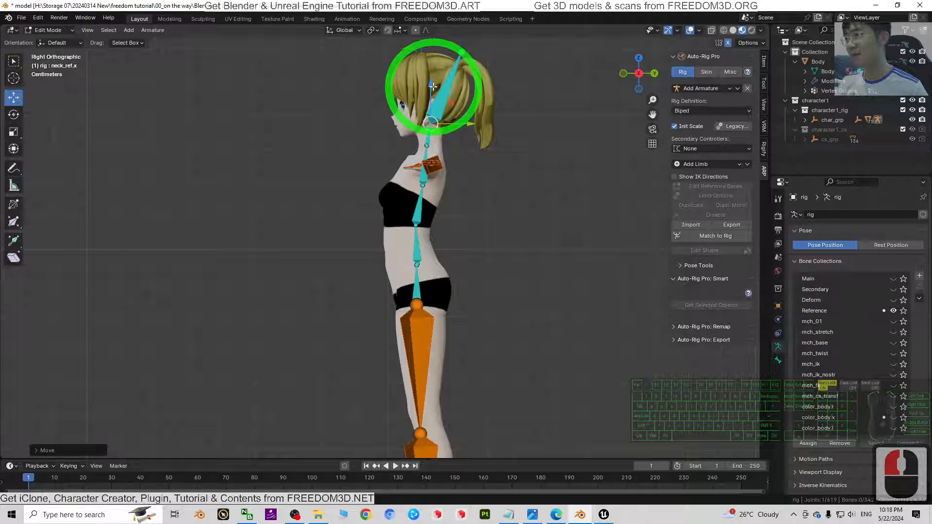
pyautogui.moveTo(430, 86); pyautogui.dragTo(432, 89)
pyautogui.click(427, 146)
pyautogui.moveTo(443, 131); pyautogui.dragTo(453, 131)
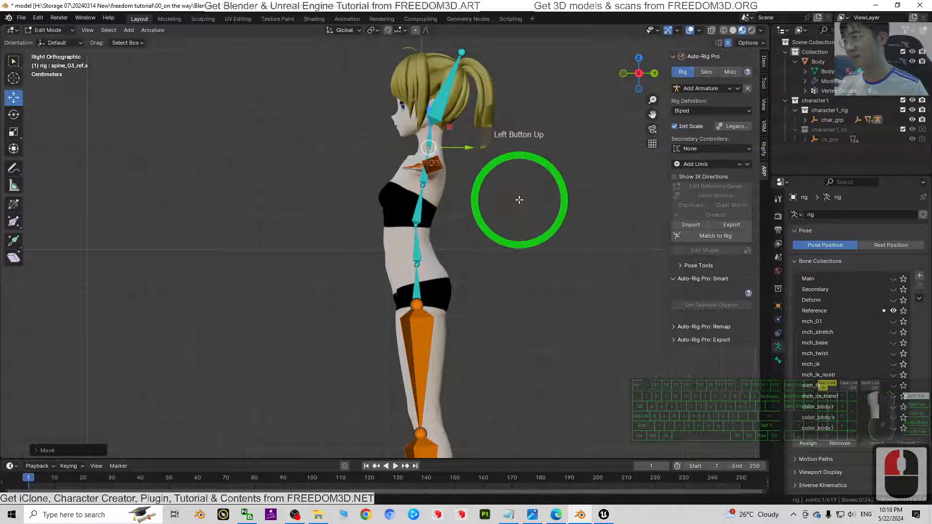
# - Move the head bone's tip forward about 0.09 m so that the bone stands upright above the neck
pyautogui.click(452, 70)
pyautogui.click(452, 85)
pyautogui.scroll(-1, 492, 77)
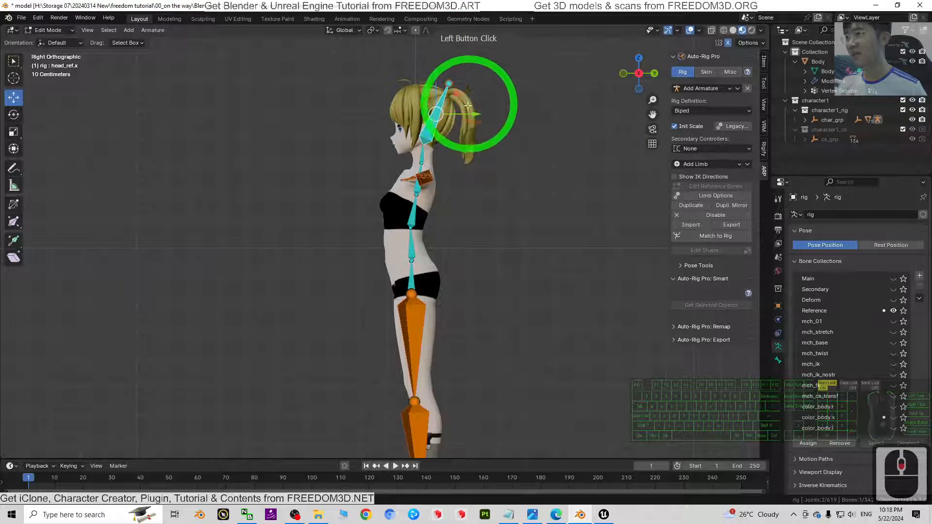
pyautogui.moveTo(479, 98); pyautogui.dragTo(484, 85)
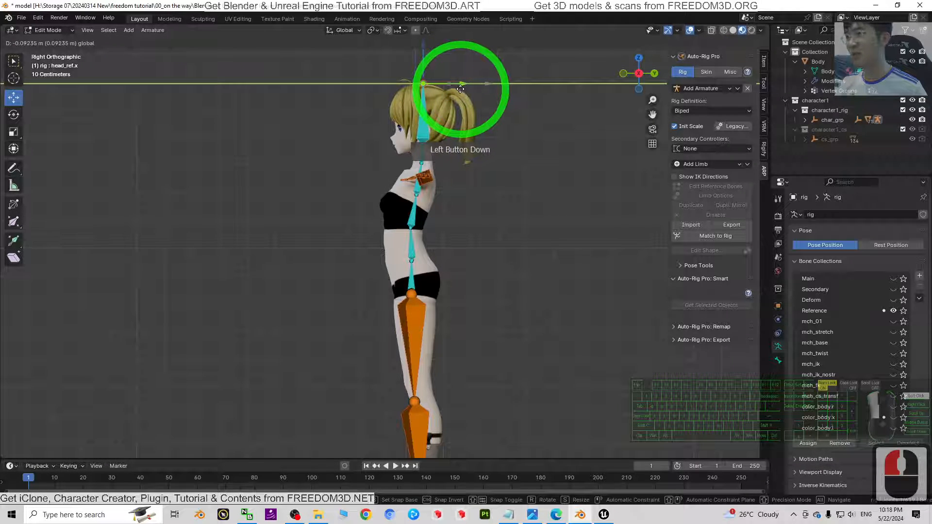
pyautogui.moveTo(460, 89); pyautogui.dragTo(461, 91)
pyautogui.scroll(1, 505, 364)
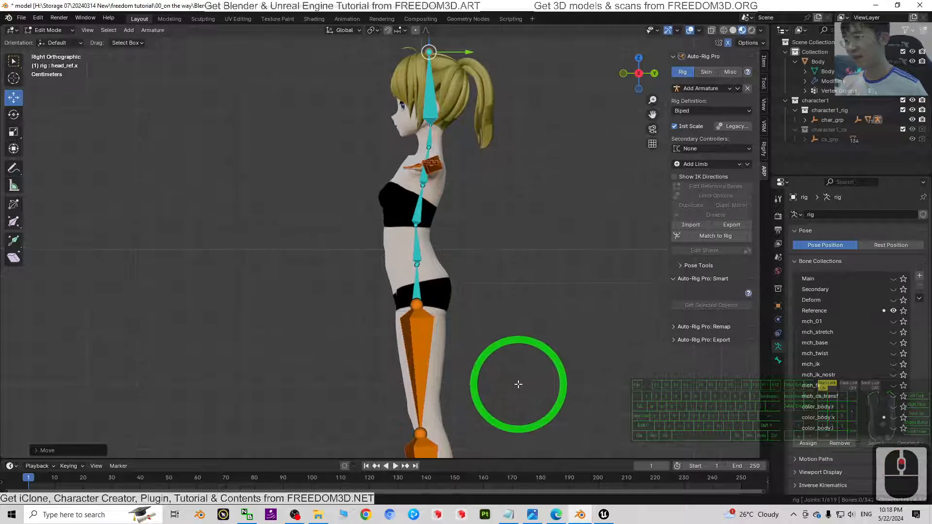
# - Raise the knee joint to the height of the character's knee and shift it slightly backward
pyautogui.scroll(-1, 509, 401)
pyautogui.keyDown('shift'); pyautogui.moveTo(502, 366); pyautogui.dragTo(501, 246, button='middle'); pyautogui.keyUp('shift')
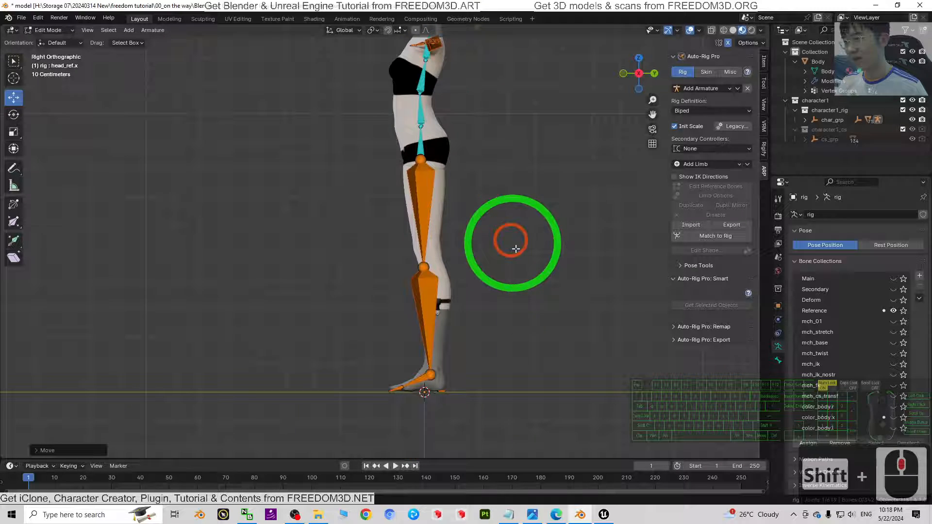
pyautogui.click(424, 267)
pyautogui.moveTo(424, 267); pyautogui.dragTo(425, 208)
pyautogui.moveTo(464, 250); pyautogui.dragTo(468, 250)
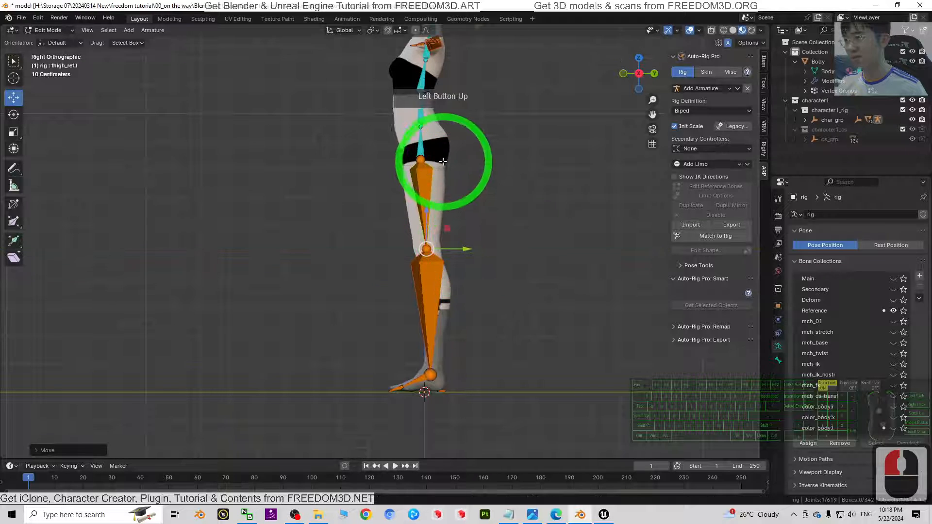
# - Shift the hip joint and the lower spine joint above the pelvis slightly backward inside the body
pyautogui.click(421, 160)
pyautogui.click(469, 155)
pyautogui.moveTo(461, 160); pyautogui.dragTo(459, 158)
pyautogui.click(471, 154)
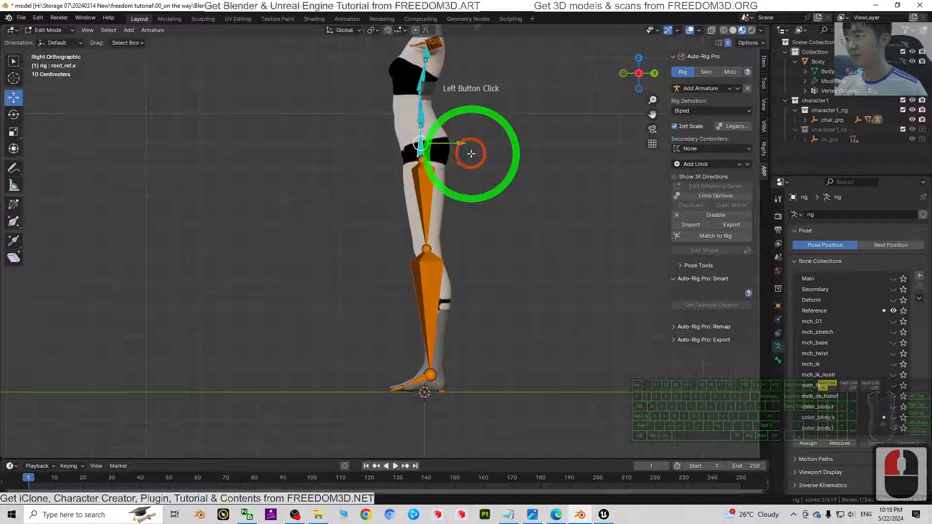
pyautogui.moveTo(464, 146)
pyautogui.mouseDown()
pyautogui.moveTo(429, 130)
pyautogui.moveTo(462, 128)
pyautogui.mouseUp()
pyautogui.click(429, 126)
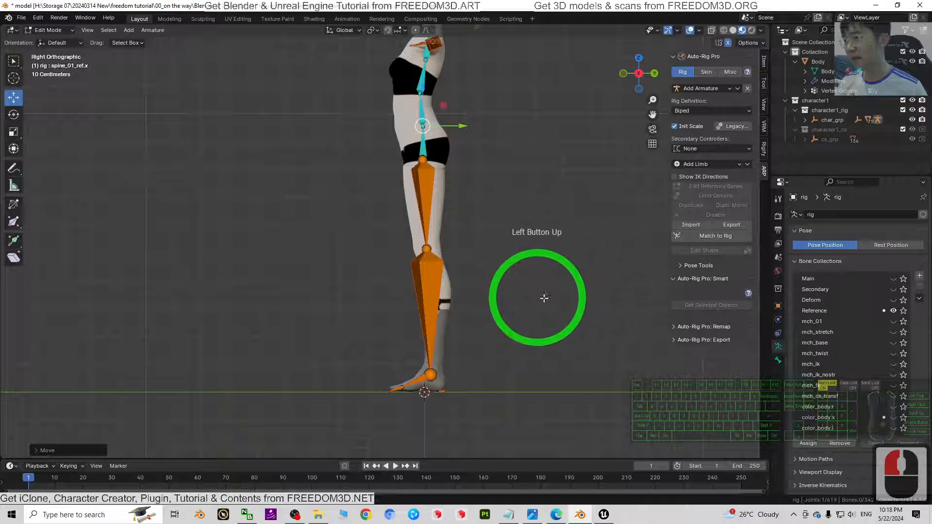
# - Move the ankle joint slightly down and backward toward the character's heel
pyautogui.scroll(1, 555, 337)
pyautogui.click(441, 402)
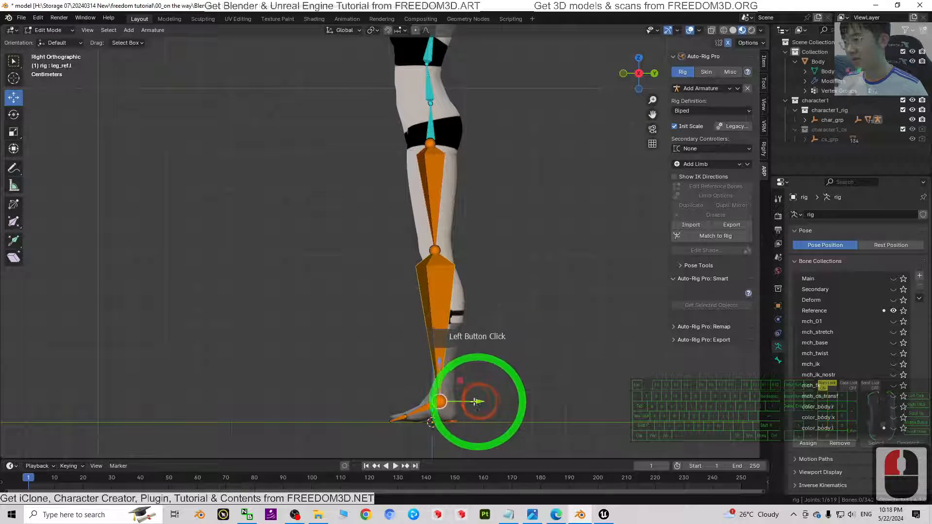
pyautogui.moveTo(460, 383); pyautogui.dragTo(437, 312)
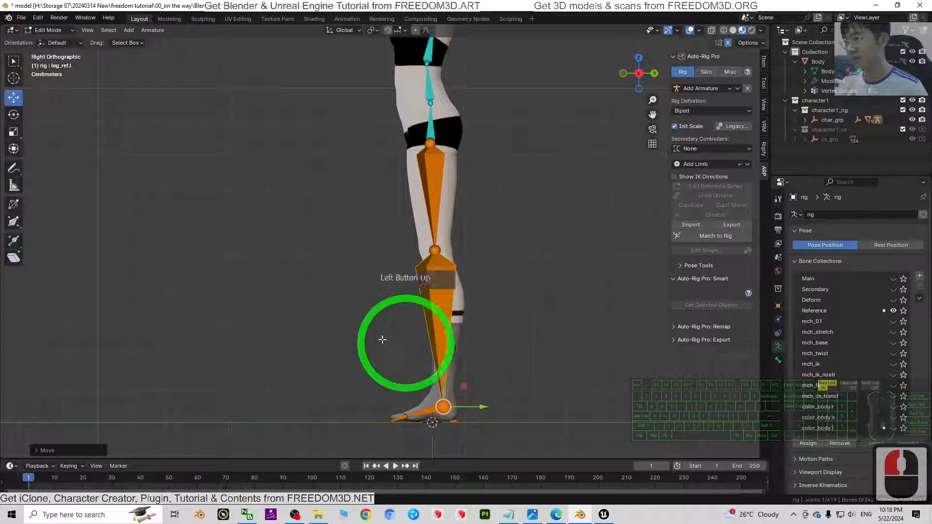
# - Check the reference bones from above and the front, and generate the control rig with Match to Rig
pyautogui.scroll(-4, 487, 263)
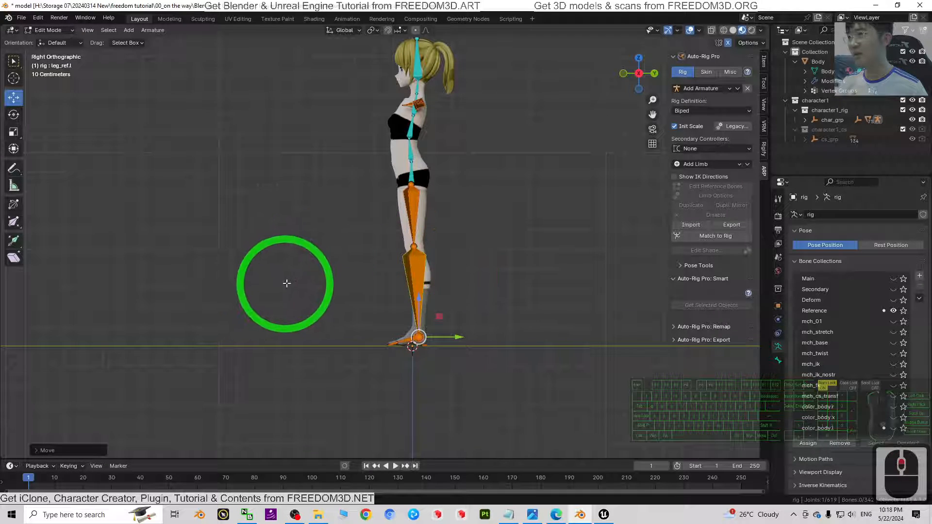
pyautogui.moveTo(285, 279); pyautogui.dragTo(524, 202, button='middle')
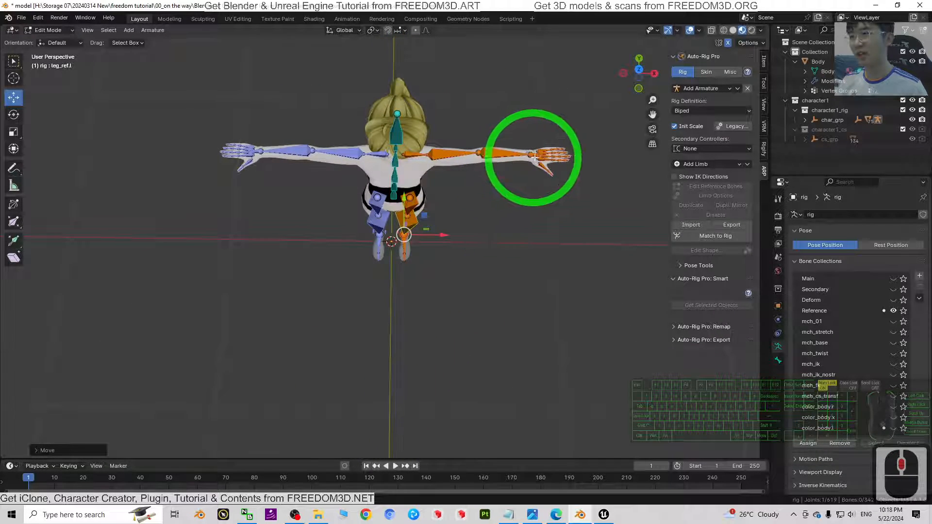
pyautogui.scroll(2, 516, 156)
pyautogui.scroll(2, 546, 88)
pyautogui.moveTo(467, 281); pyautogui.dragTo(485, 254, button='middle')
pyautogui.scroll(1, 488, 241)
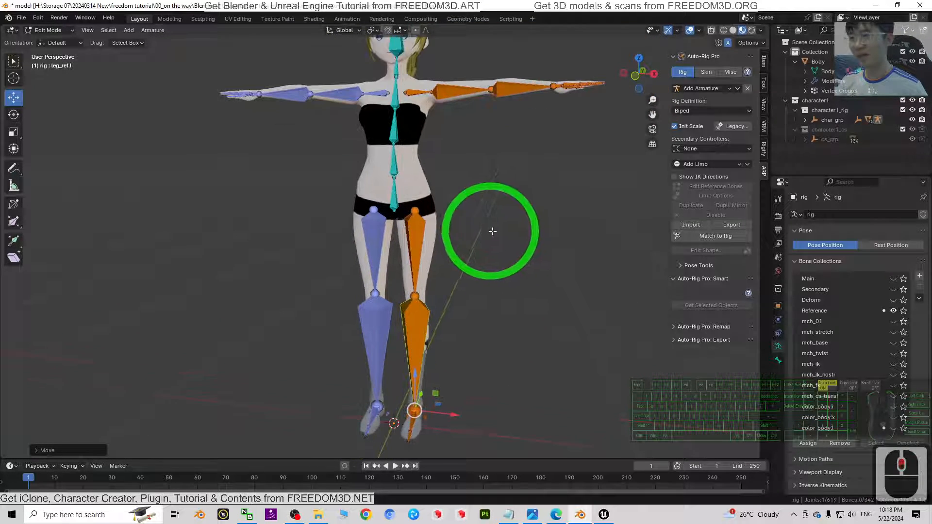
pyautogui.scroll(-1, 493, 232)
pyautogui.click(717, 237)
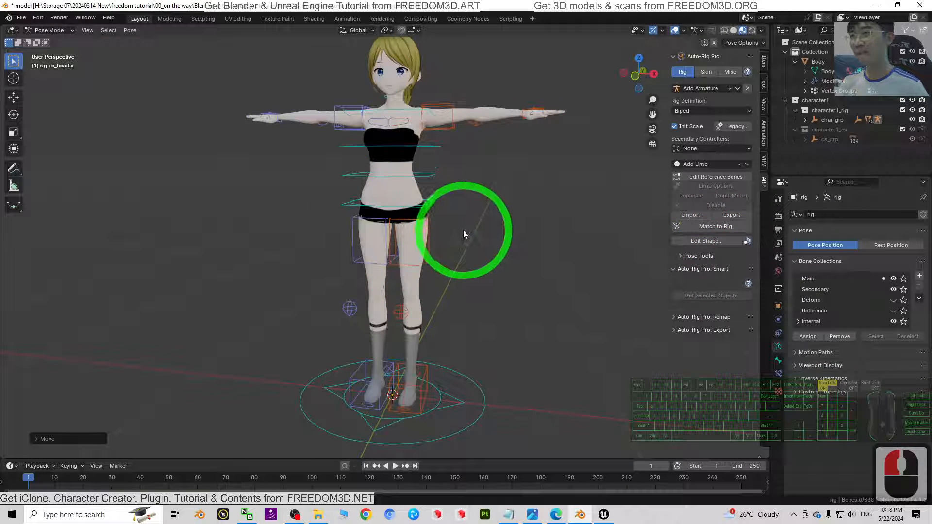
# - Bind the body mesh to the rig in Object Mode with the Heat Maps engine, removing existing armature modifiers and vertex groups
pyautogui.click(707, 72)
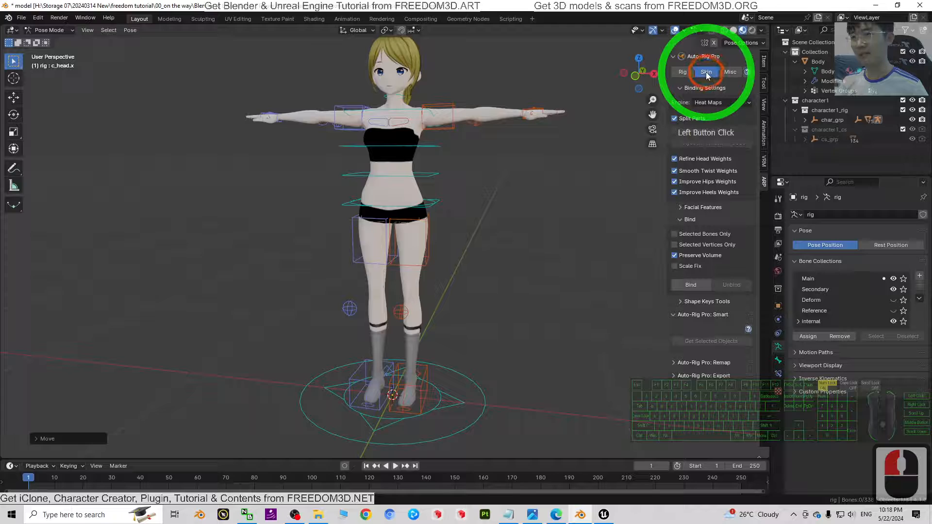
pyautogui.click(49, 31)
pyautogui.click(54, 41)
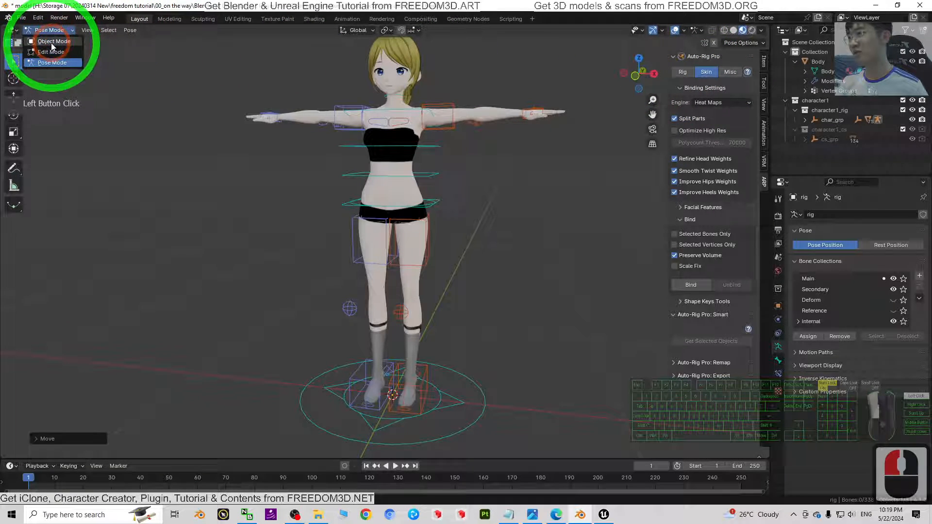
pyautogui.click(493, 194)
pyautogui.click(478, 188)
pyautogui.click(488, 192)
pyautogui.click(500, 195)
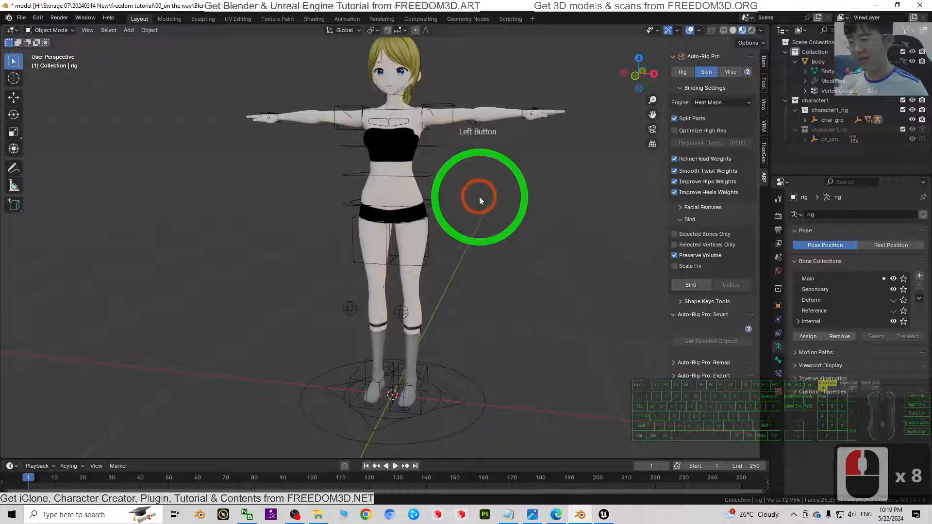
pyautogui.press('a')
pyautogui.click(694, 286)
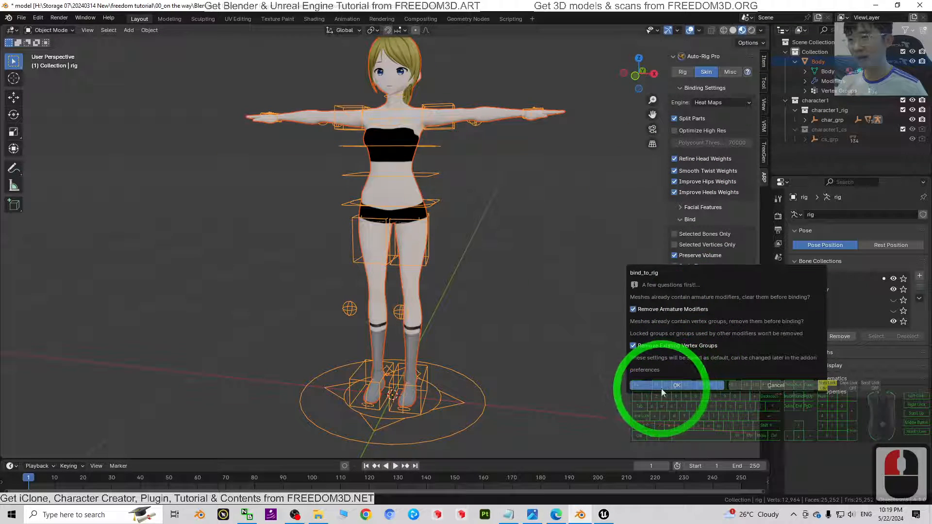
pyautogui.click(661, 388)
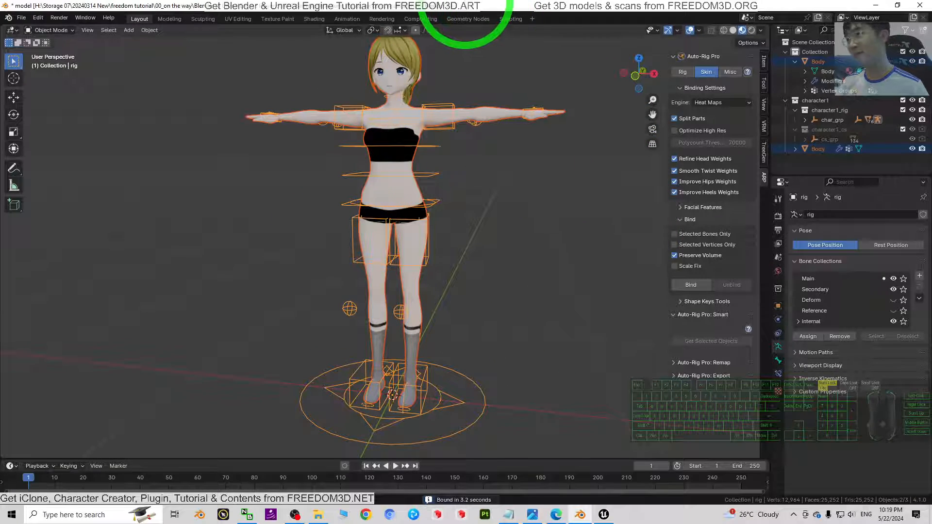
pyautogui.moveTo(440, 4); pyautogui.dragTo(533, 30)
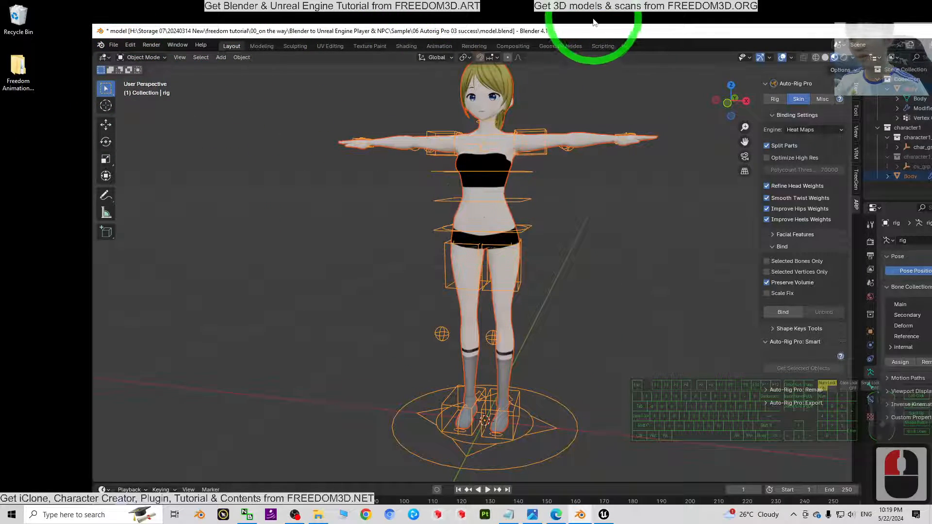
pyautogui.moveTo(603, 36); pyautogui.dragTo(500, 5)
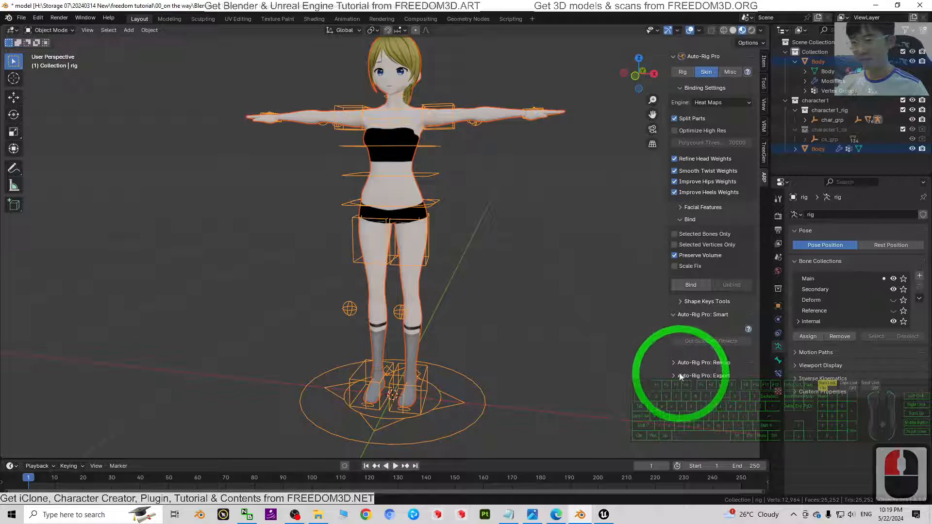
# - Start an Auto-Rig Pro FBX export with Unreal Engine as the target, the Universal rig type and Export Twist disabled
pyautogui.click(680, 377)
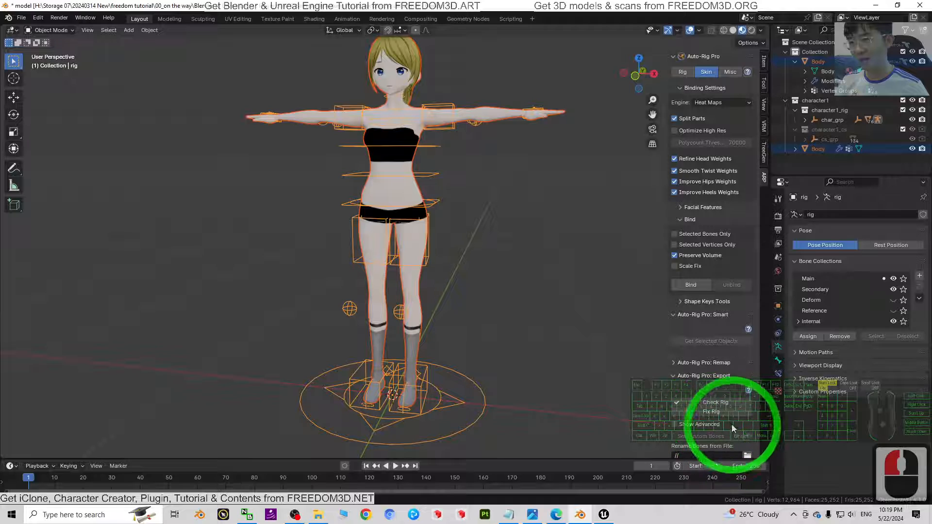
pyautogui.scroll(-5, 731, 426)
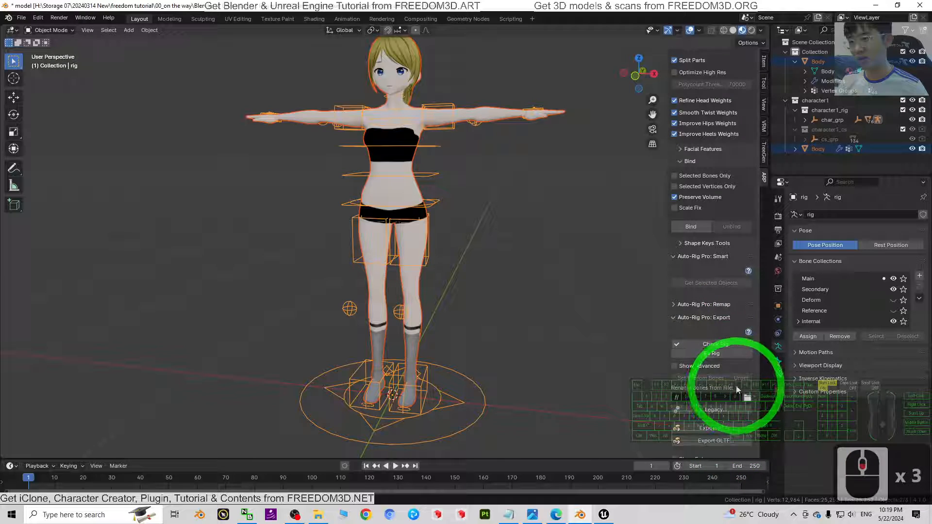
pyautogui.click(717, 418)
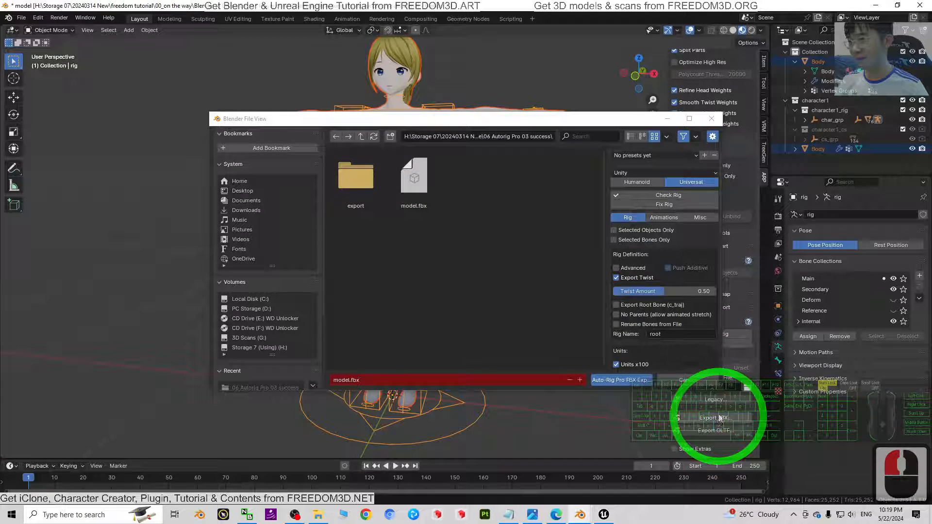
pyautogui.click(636, 176)
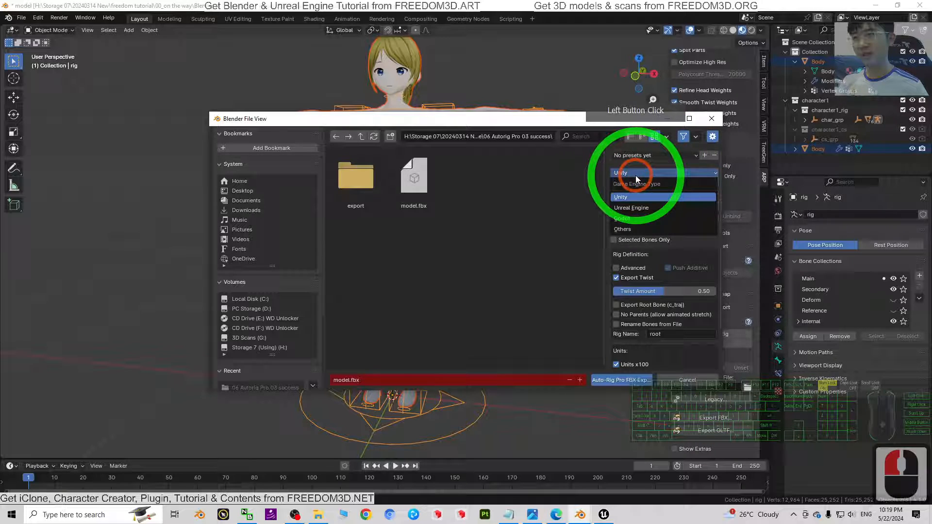
pyautogui.click(631, 208)
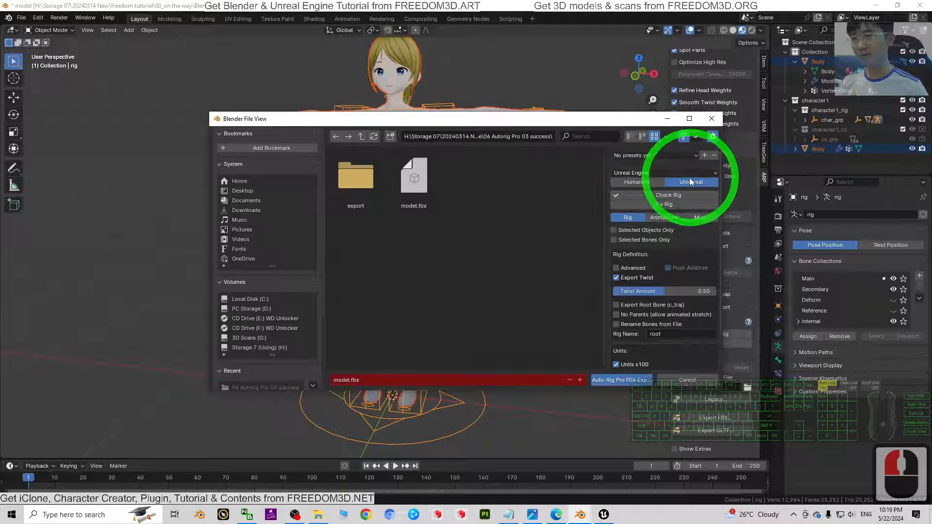
pyautogui.click(617, 279)
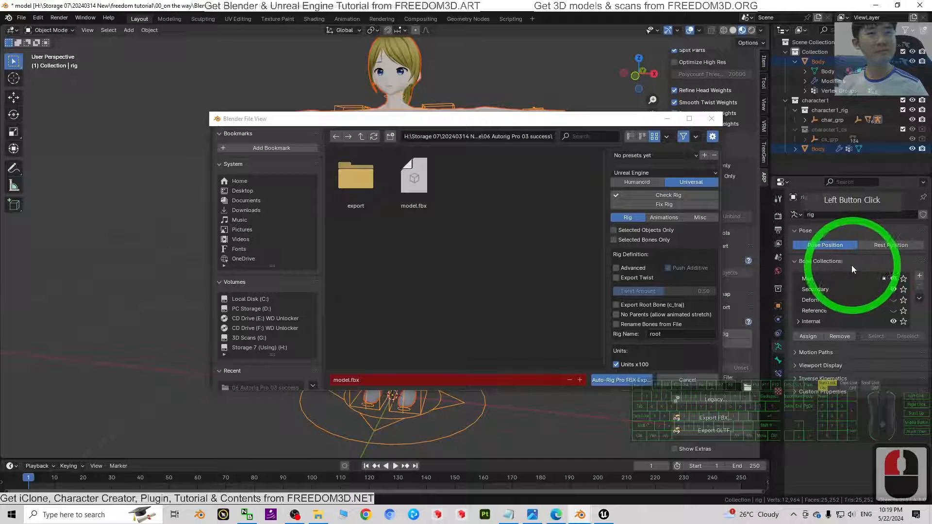
pyautogui.click(479, 238)
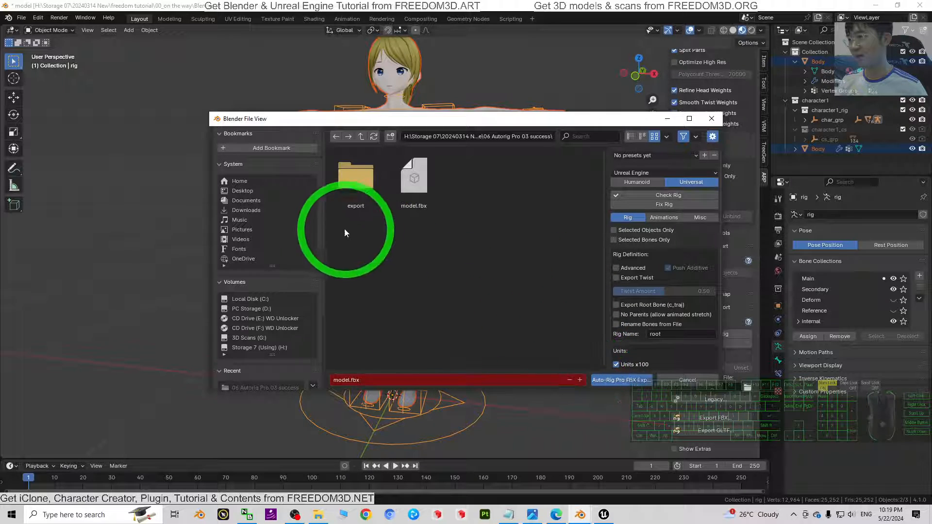
# - Create a folder named model on the Desktop and open it as the export location
pyautogui.click(242, 191)
pyautogui.rightClick(396, 262)
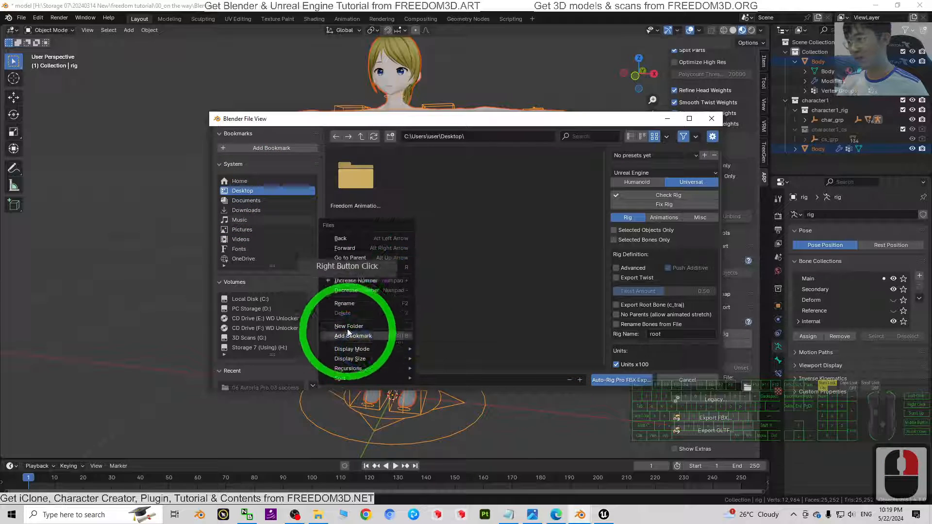
pyautogui.click(356, 329)
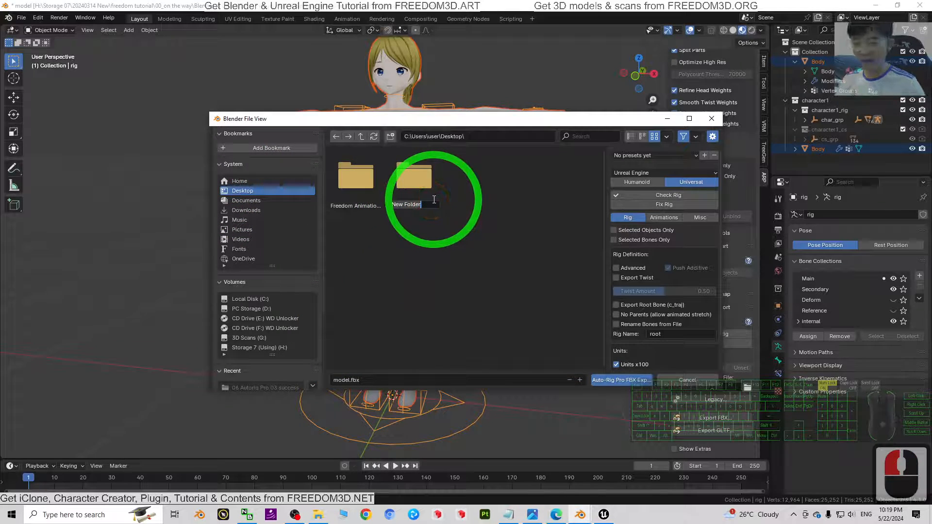
pyautogui.write('model')
pyautogui.press('Return')
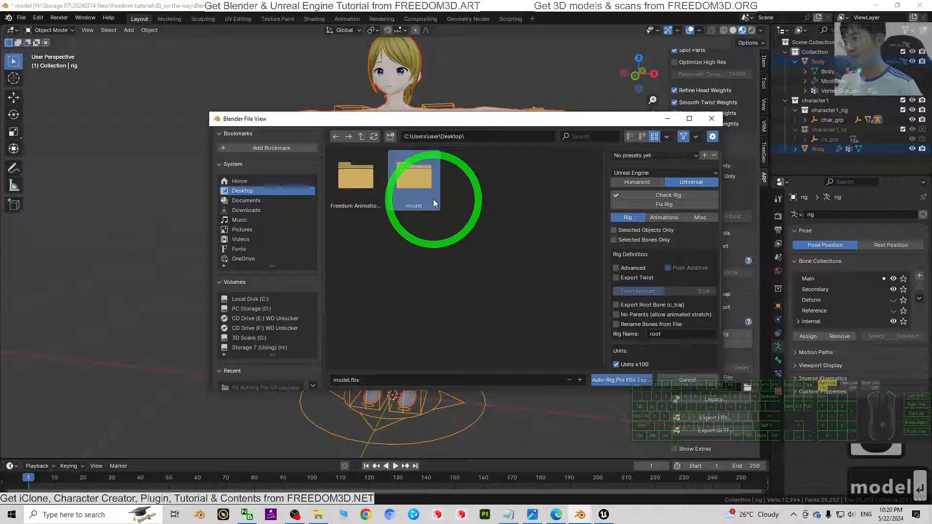
pyautogui.doubleClick(429, 196)
# - Export the rigged character as model.fbx and dismiss the export notice
pyautogui.click(364, 379)
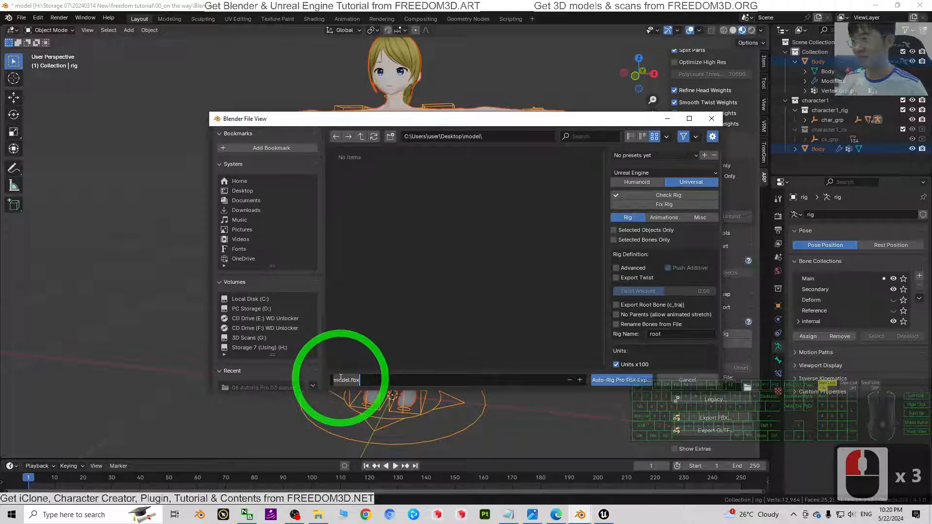
pyautogui.click(616, 382)
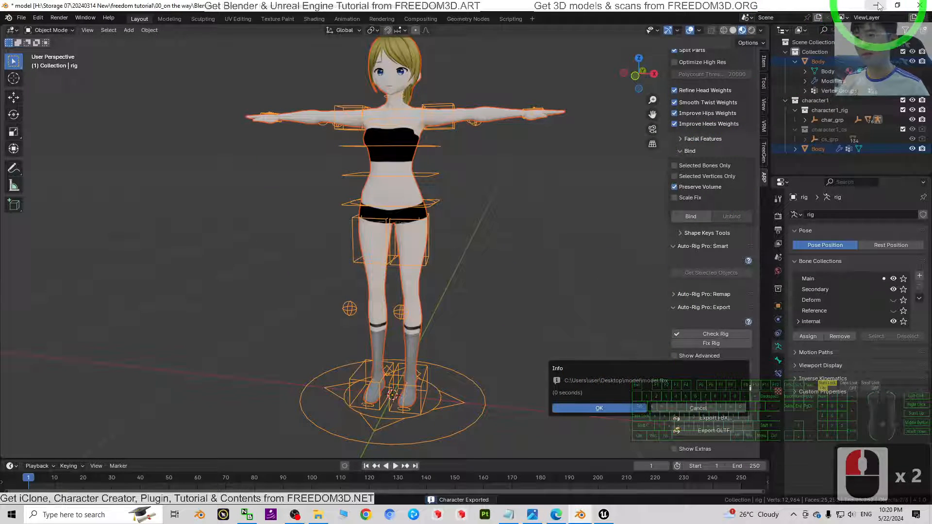
pyautogui.click(607, 407)
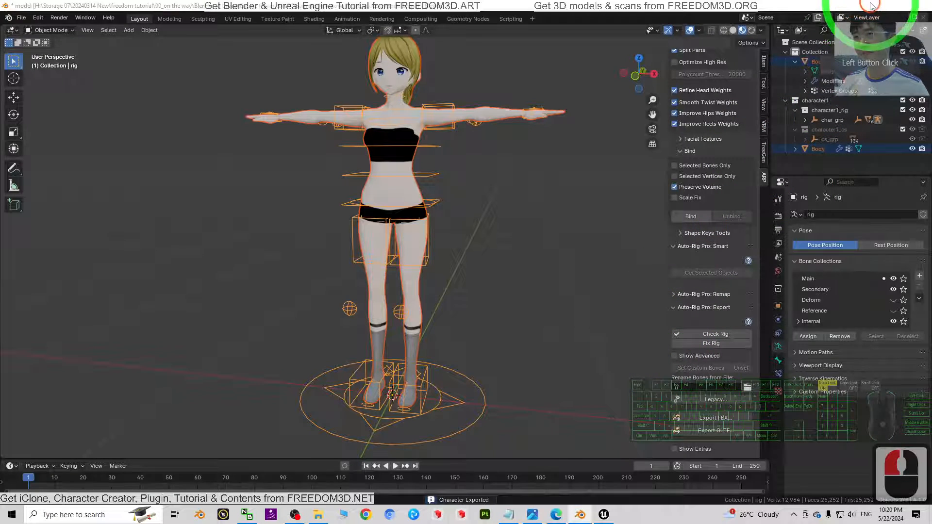
# - Minimize Blender and open the exported model.fbx from the desktop's model folder in Autodesk FBX Review
pyautogui.click(871, 6)
pyautogui.click(389, 194)
pyautogui.doubleClick(15, 125)
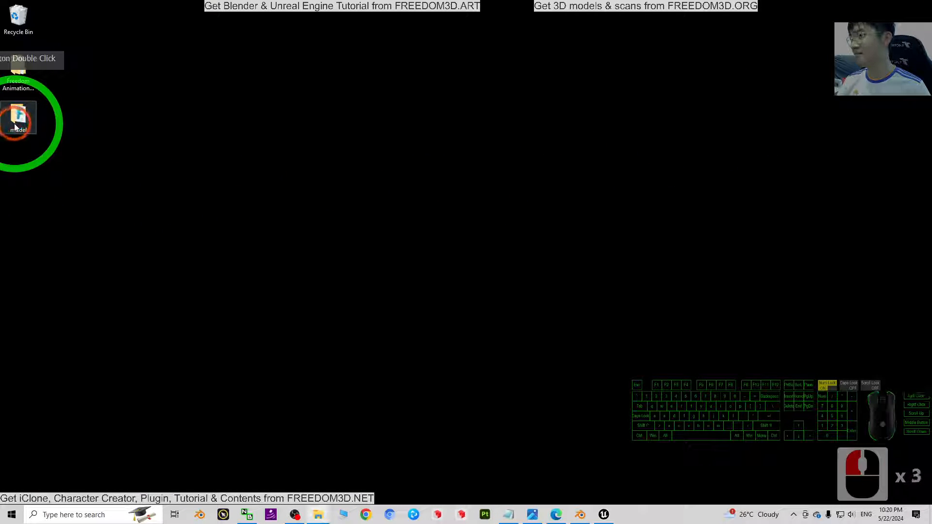
pyautogui.click(595, 99)
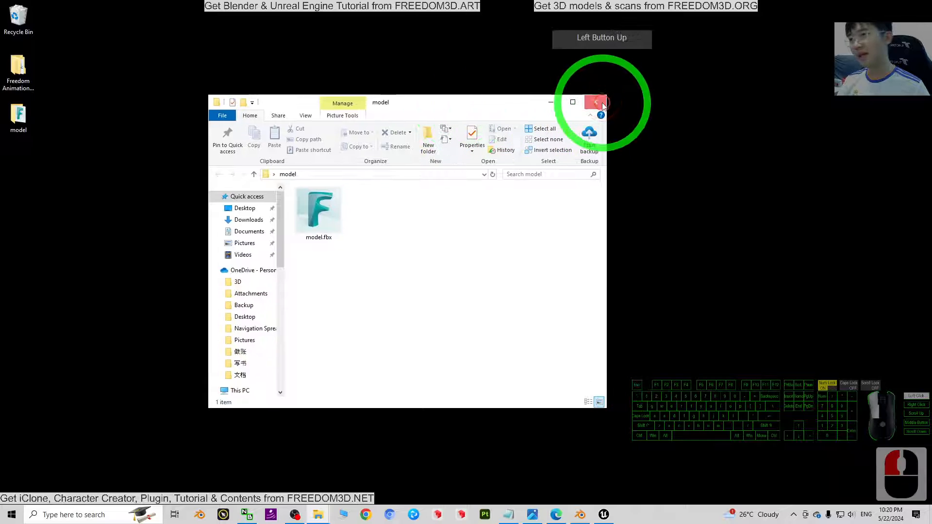
pyautogui.click(22, 120)
pyautogui.doubleClick(22, 120)
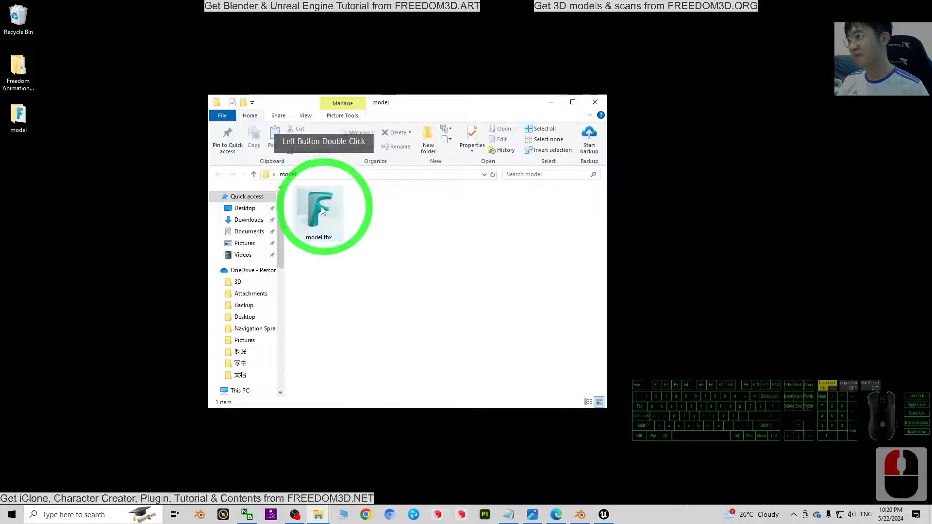
pyautogui.click(315, 212)
pyautogui.doubleClick(315, 212)
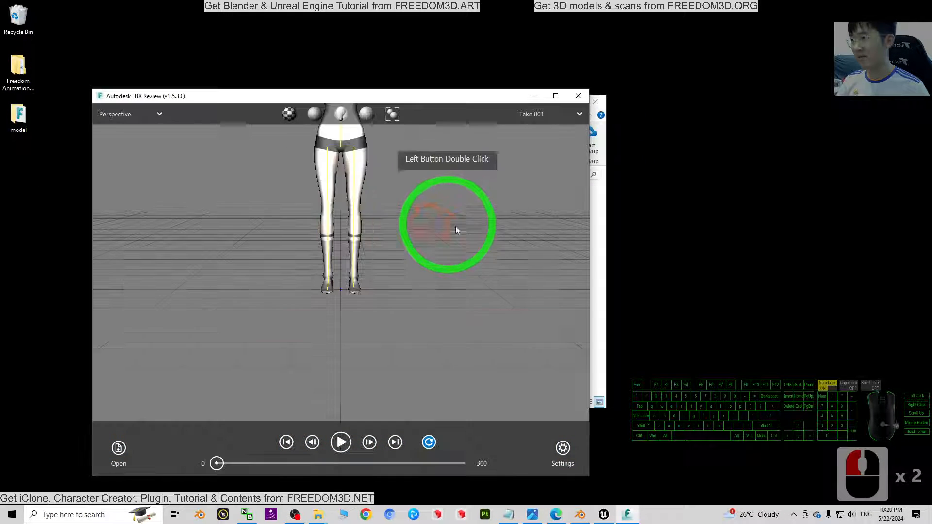
# - Examine the exported character's mesh and skeleton from several angles and close FBX Review
pyautogui.moveTo(439, 199); pyautogui.dragTo(439, 274, button='middle')
pyautogui.scroll(5, 439, 273)
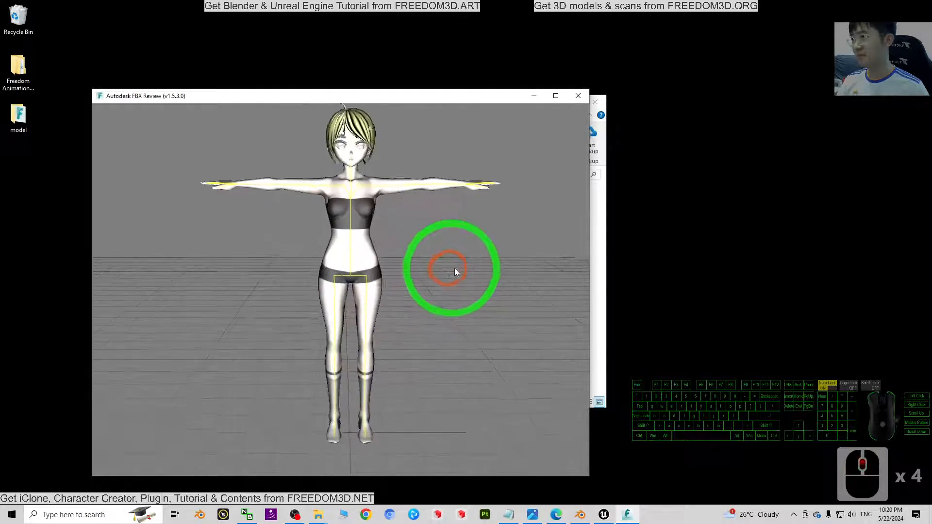
pyautogui.scroll(-1, 495, 285)
pyautogui.moveTo(496, 284); pyautogui.dragTo(312, 162)
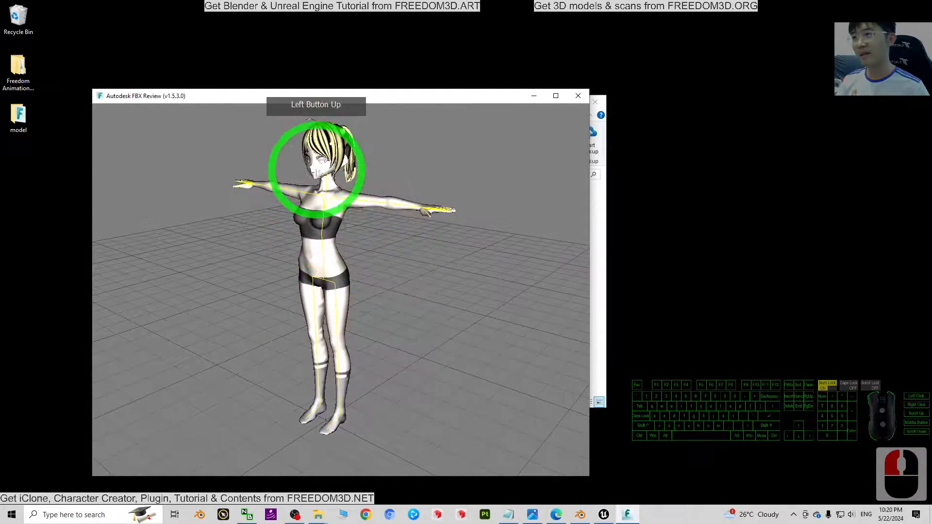
pyautogui.moveTo(343, 228); pyautogui.dragTo(556, 269)
pyautogui.scroll(3, 556, 269)
pyautogui.scroll(-3, 443, 292)
pyautogui.moveTo(443, 291); pyautogui.dragTo(558, 141)
pyautogui.click(579, 96)
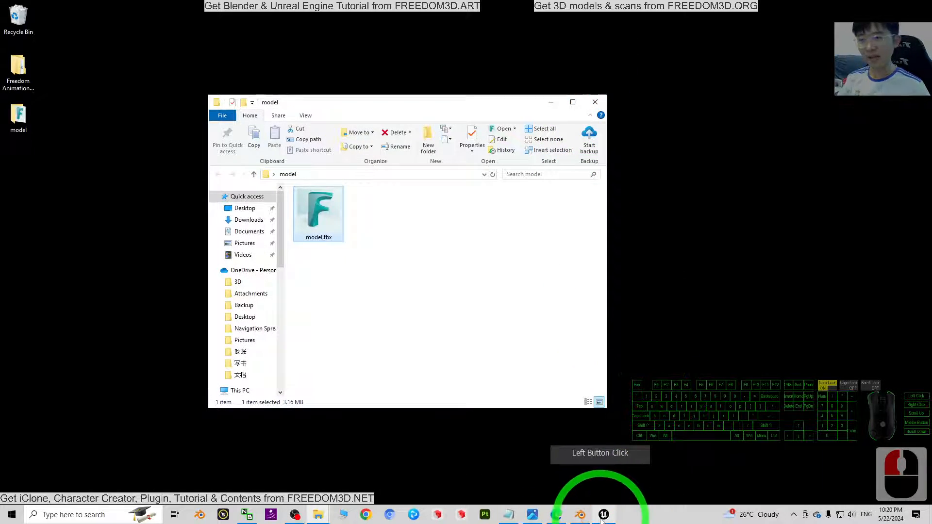
# - Switch to Unreal Engine and close the open MyProject17 project without saving its changed assets
pyautogui.click(603, 516)
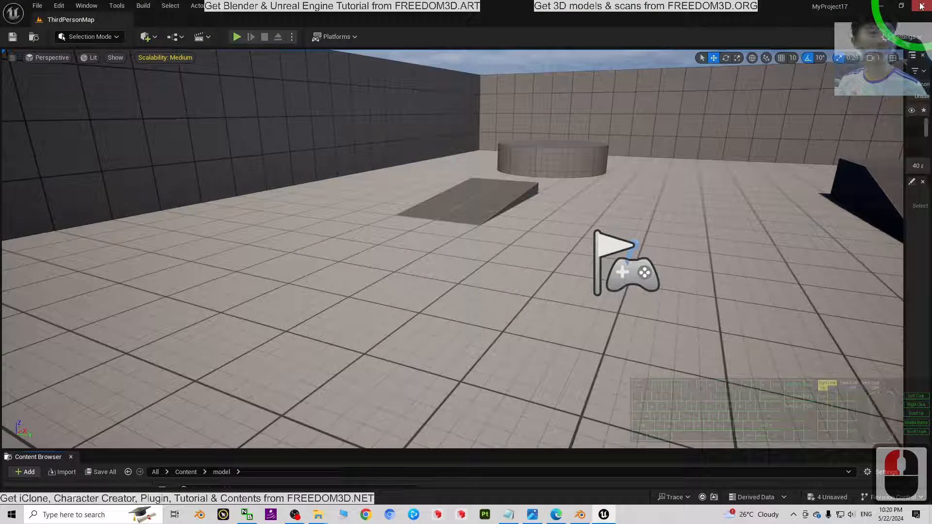
pyautogui.click(921, 6)
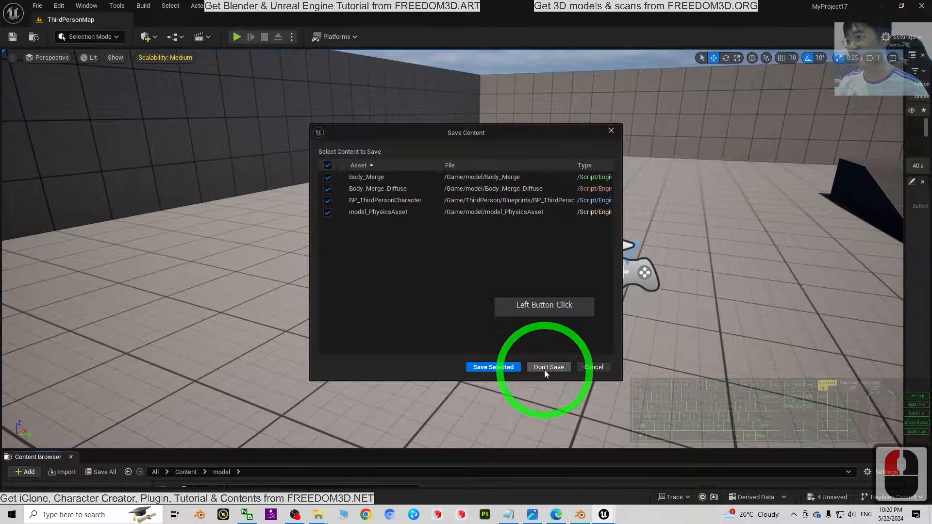
pyautogui.click(544, 369)
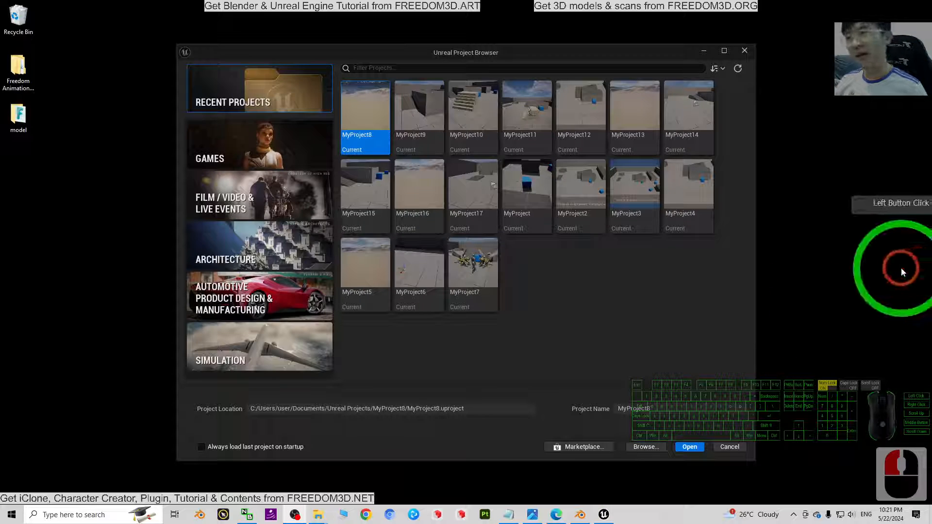
# - Create a new Games project named MyProject18 from the Third Person template, keeping the default Blueprint settings
pyautogui.click(346, 129)
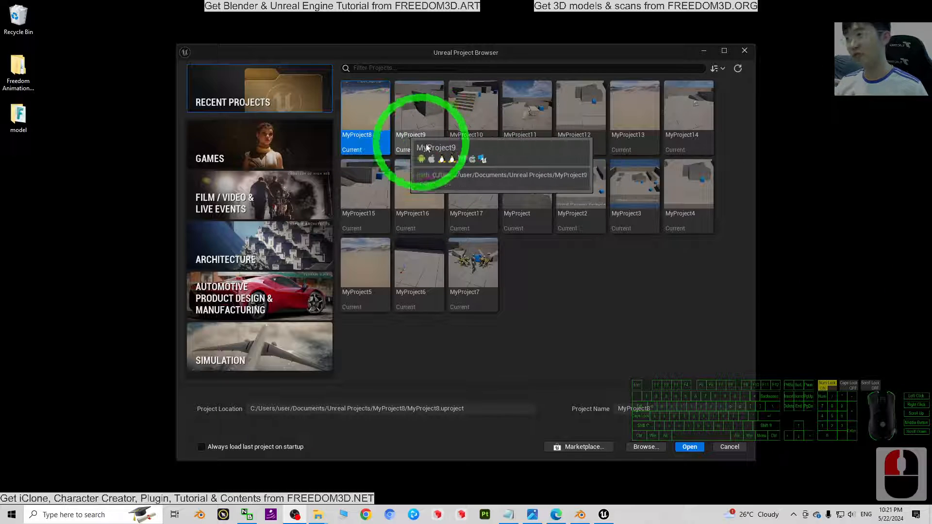
pyautogui.click(239, 160)
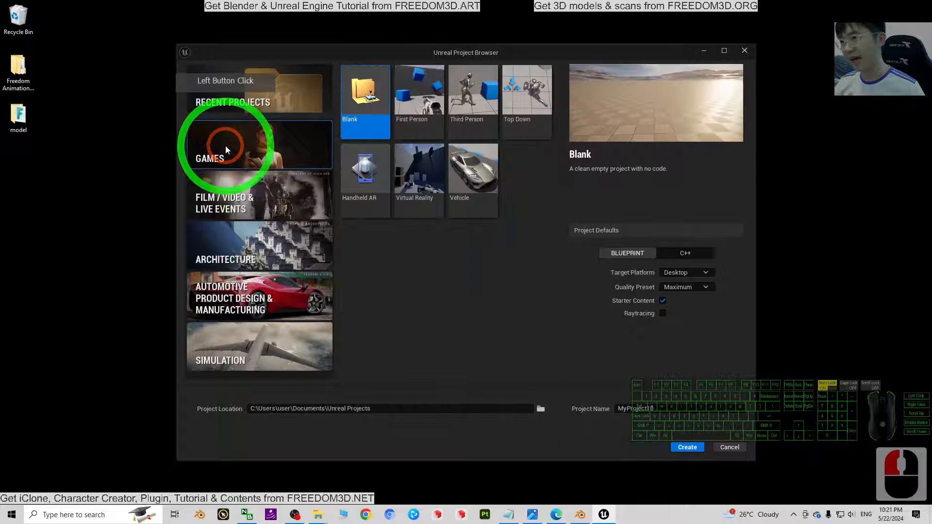
pyautogui.click(461, 77)
pyautogui.click(480, 93)
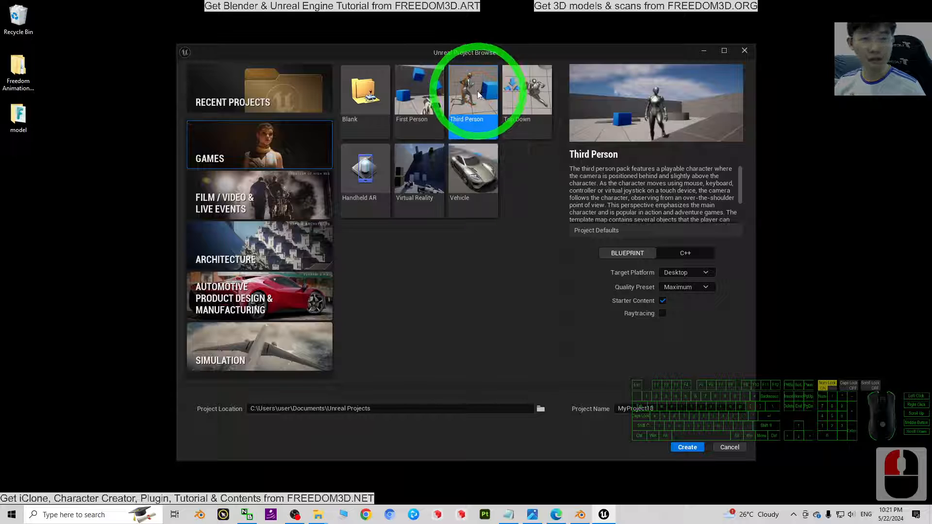
pyautogui.click(684, 446)
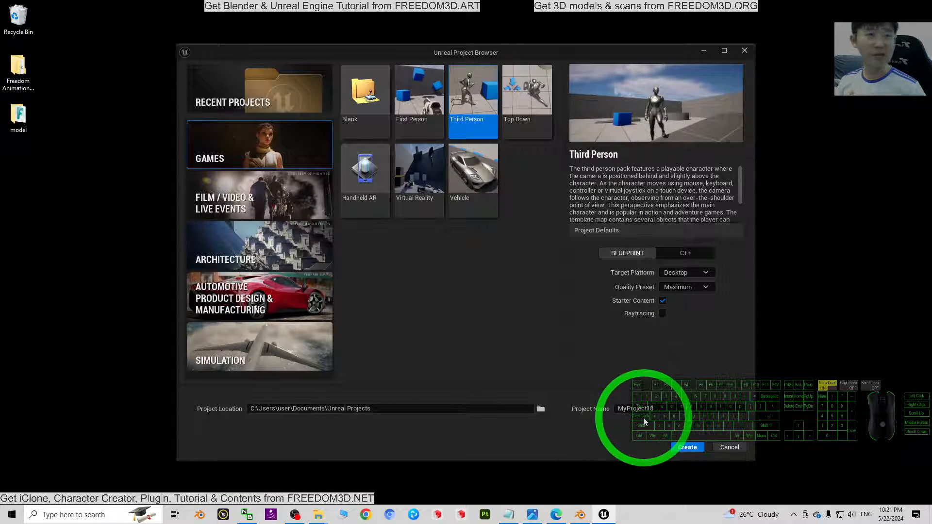
pyautogui.click(685, 447)
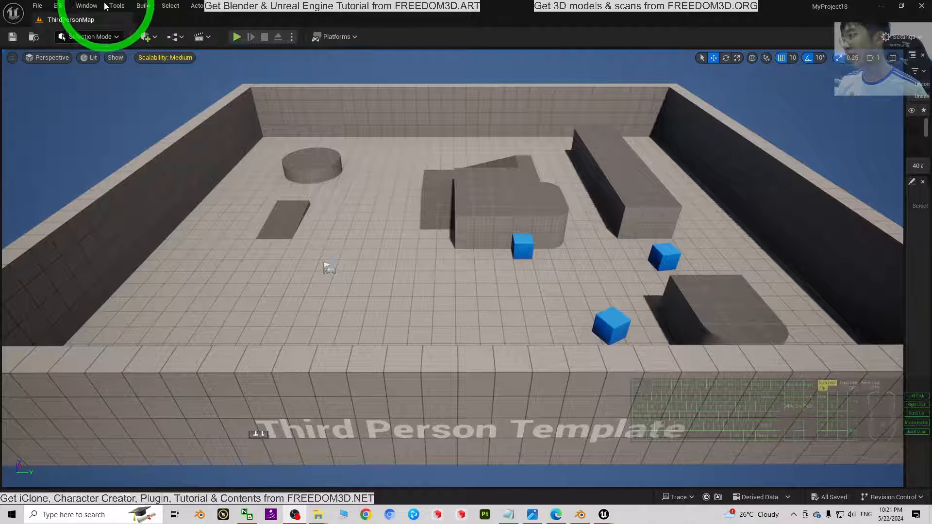
# - Open Content Browser 1, dock it below the viewport at a reduced height and show the Content folder
pyautogui.click(87, 5)
pyautogui.moveTo(127, 56)
pyautogui.click(273, 70)
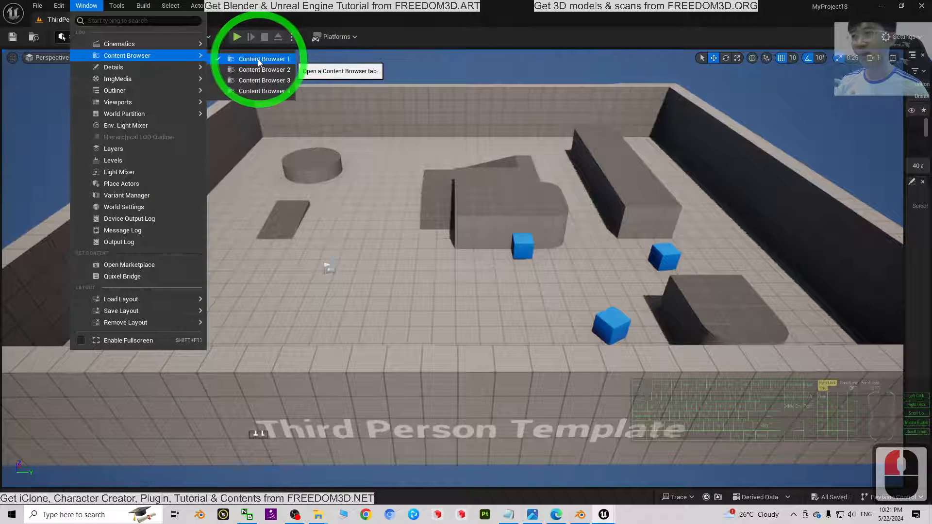
pyautogui.click(266, 60)
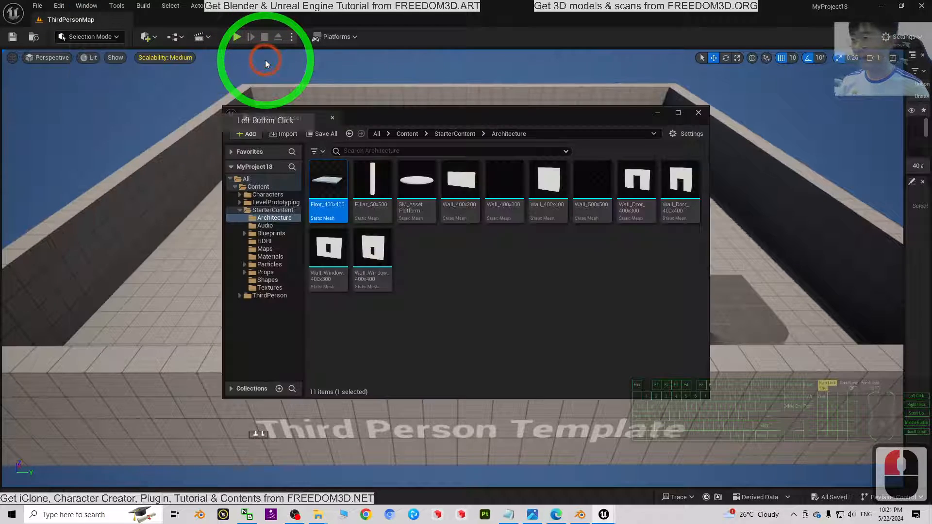
pyautogui.moveTo(307, 126); pyautogui.dragTo(178, 360)
pyautogui.click(187, 290)
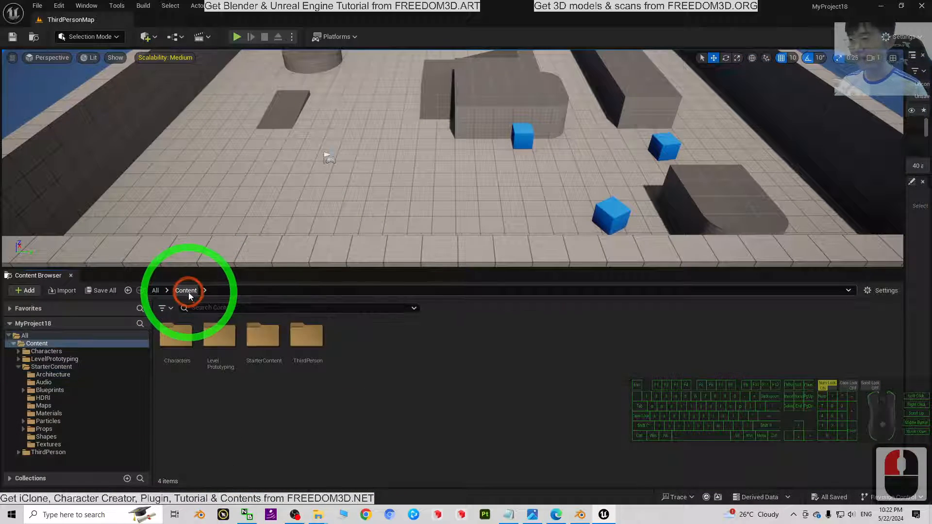
pyautogui.moveTo(371, 272); pyautogui.dragTo(371, 363)
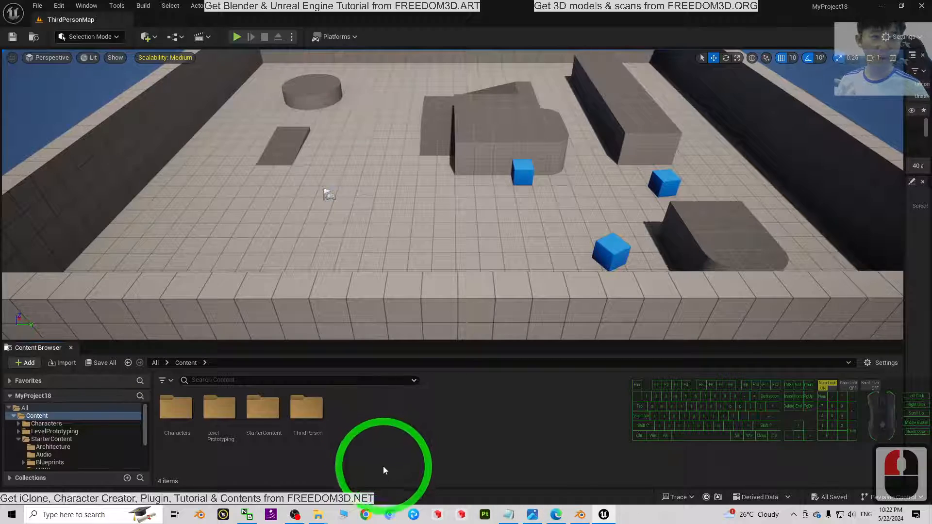
# - Shrink the Unreal Engine window and arrange it beside the model folder window containing model.fbx
pyautogui.moveTo(385, 19); pyautogui.dragTo(527, 84)
pyautogui.click(876, 5)
pyautogui.moveTo(590, 85); pyautogui.dragTo(666, 54)
pyautogui.moveTo(266, 103); pyautogui.dragTo(149, 104)
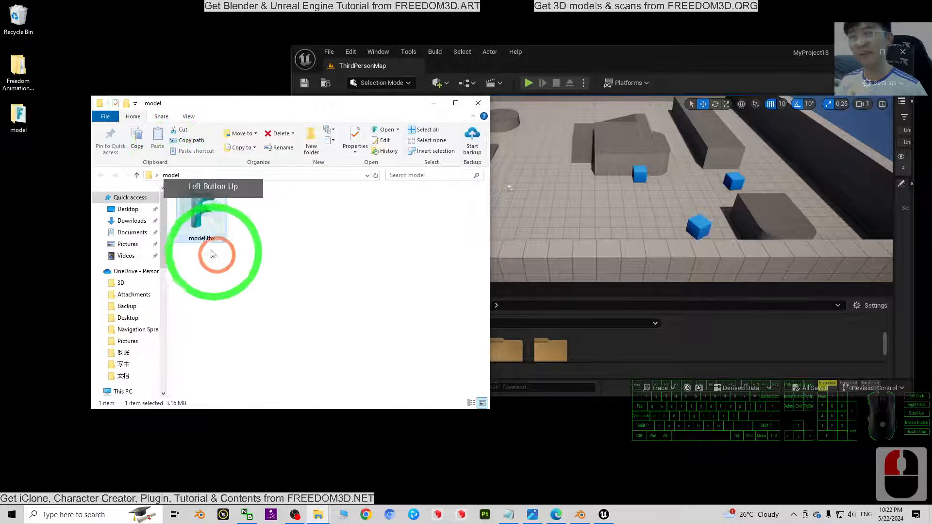
pyautogui.click(376, 271)
pyautogui.moveTo(202, 197); pyautogui.dragTo(597, 483)
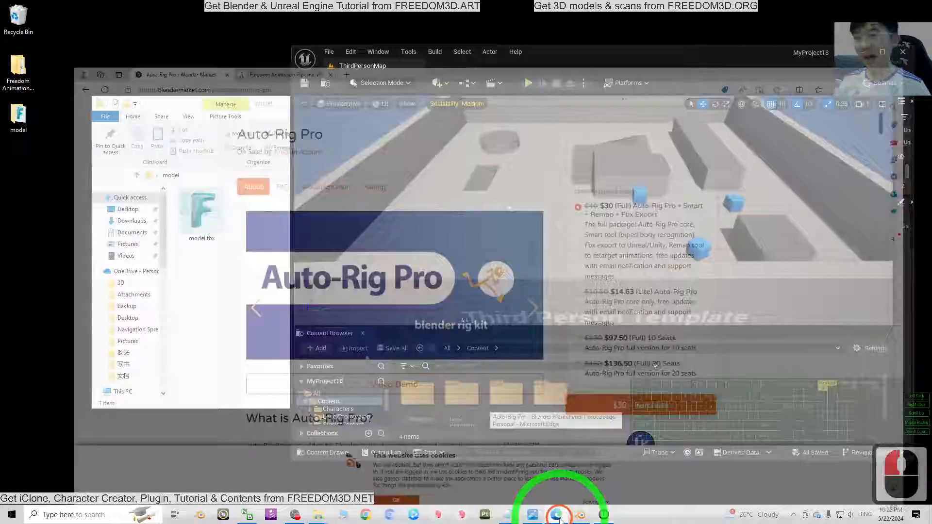
# - Switch to Microsoft Edge and examine the Freedom Animation Pipeline V8.7 page's title and description
pyautogui.click(558, 429)
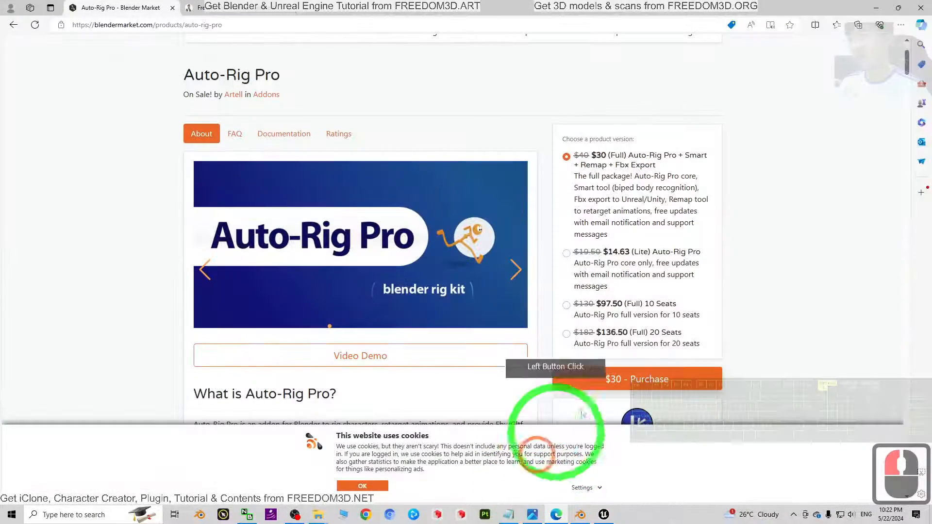
pyautogui.click(200, 7)
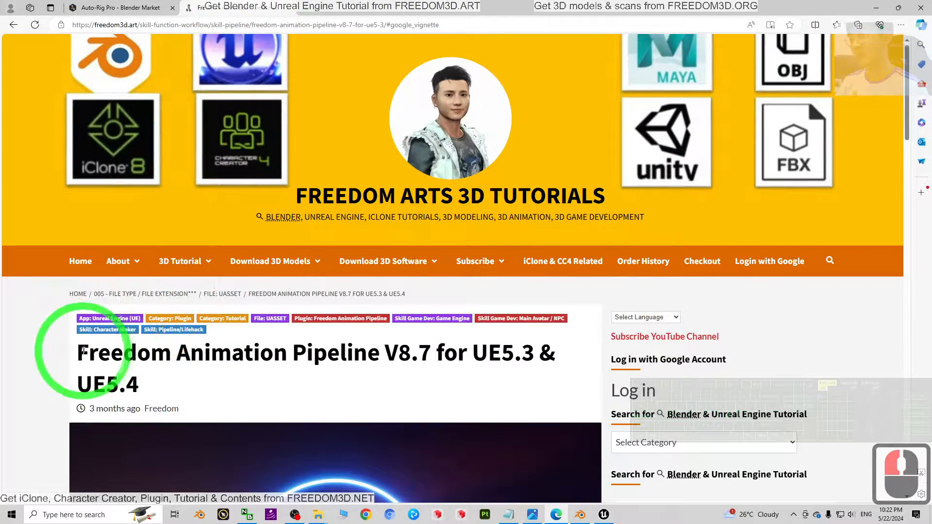
pyautogui.moveTo(78, 351); pyautogui.dragTo(429, 358)
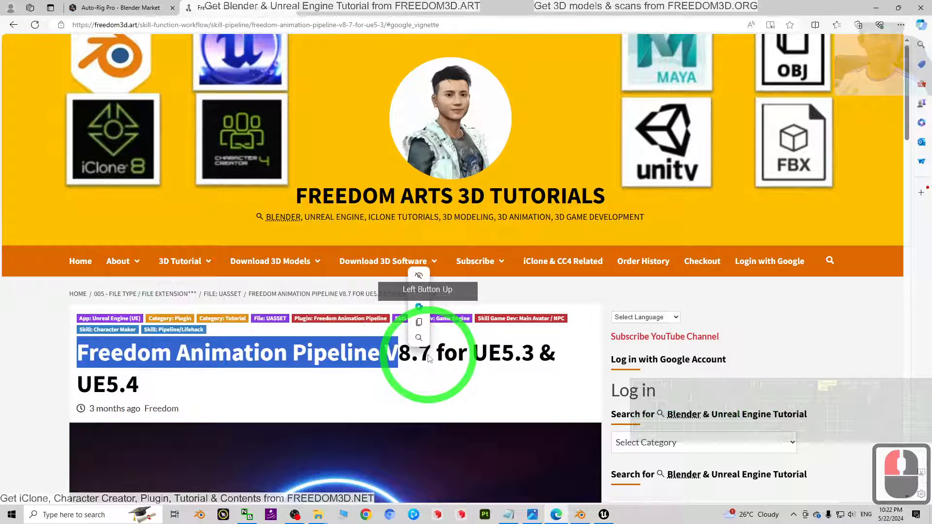
pyautogui.click(532, 362)
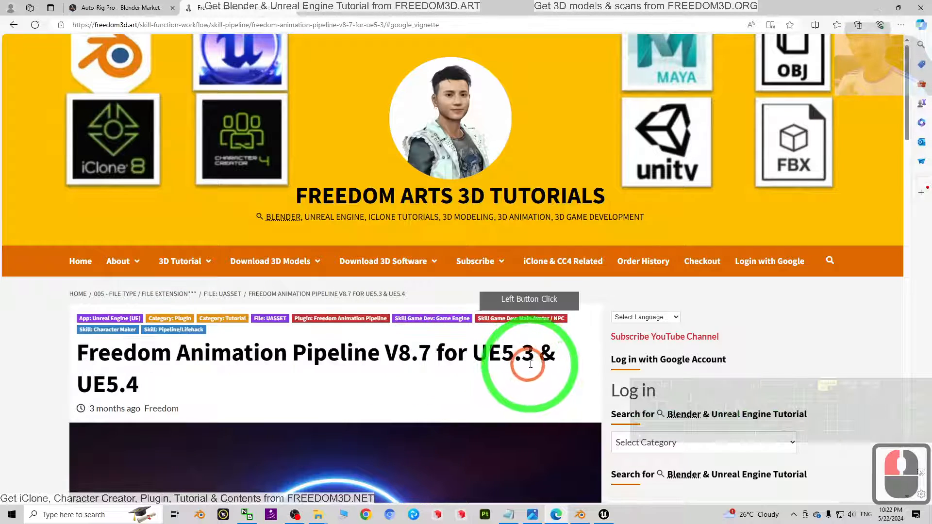
pyautogui.scroll(-7, 534, 361)
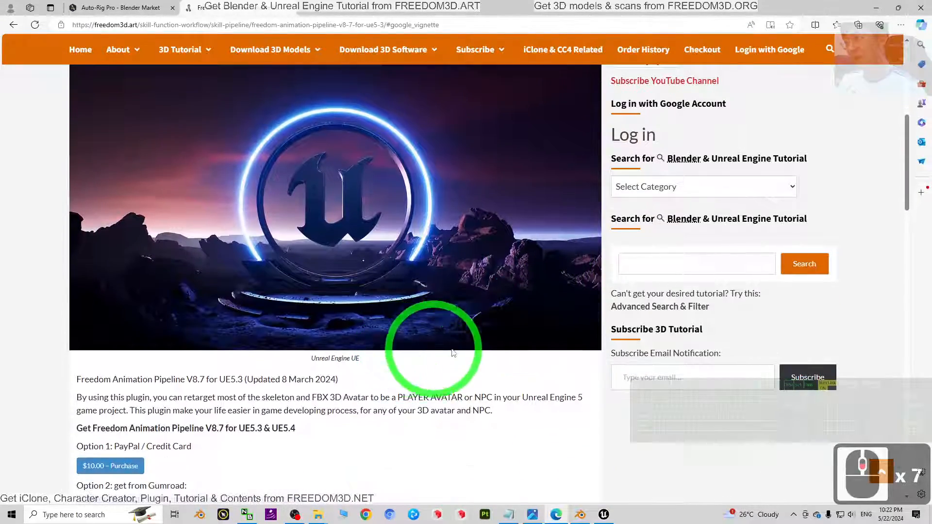
pyautogui.scroll(5, 453, 353)
# - View the rigged character in Blender and return to the plugin page in the maximized browser
pyautogui.moveTo(421, 7); pyautogui.dragTo(589, 69)
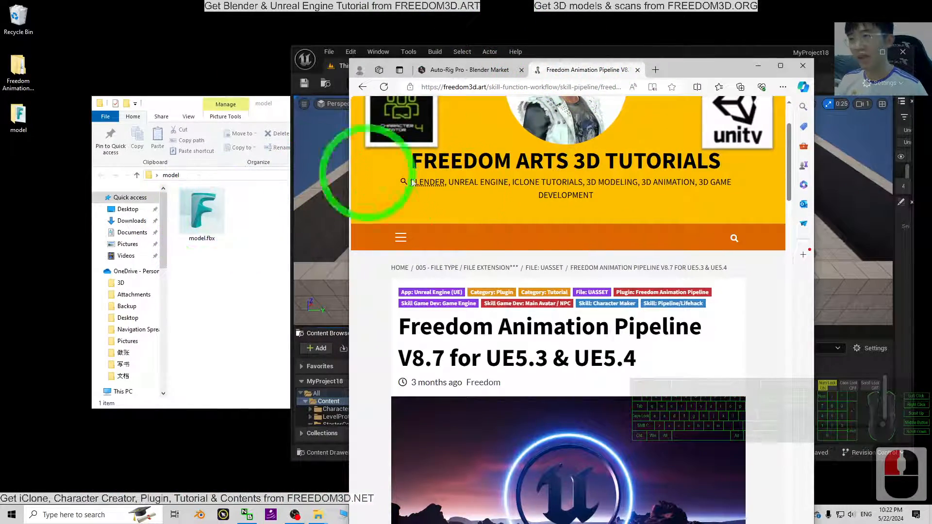
pyautogui.doubleClick(702, 69)
pyautogui.click(580, 514)
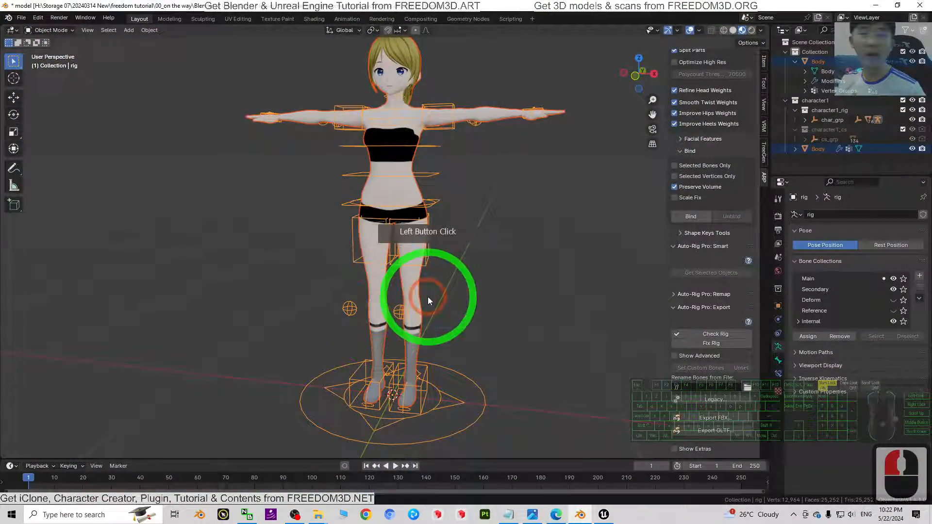
pyautogui.click(820, 5)
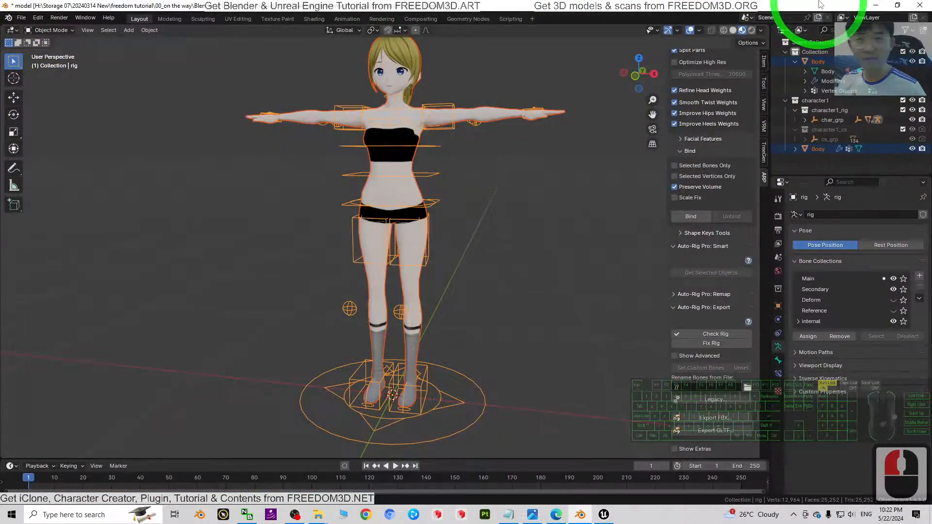
pyautogui.click(877, 5)
# - Read the plugin's description and supported rigs on its page, checking the open Unreal project in between
pyautogui.scroll(-2, 441, 432)
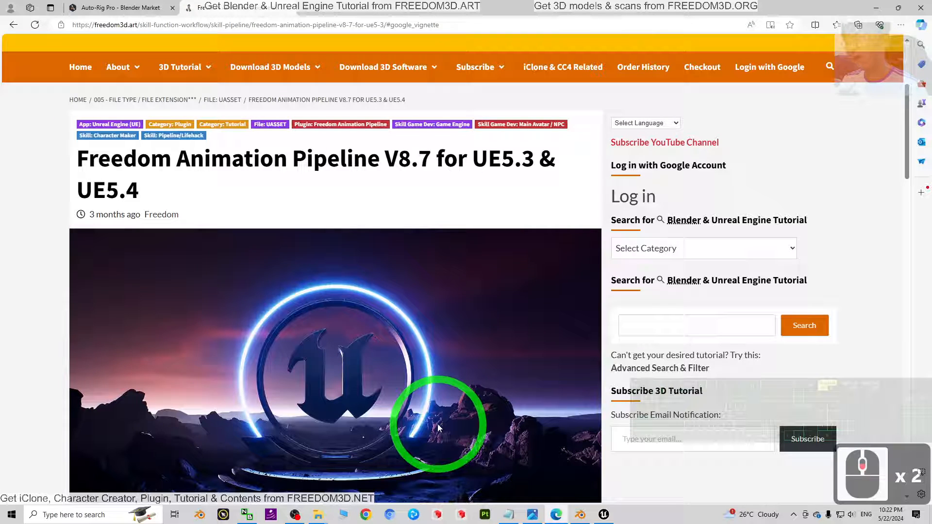
pyautogui.scroll(-4, 433, 418)
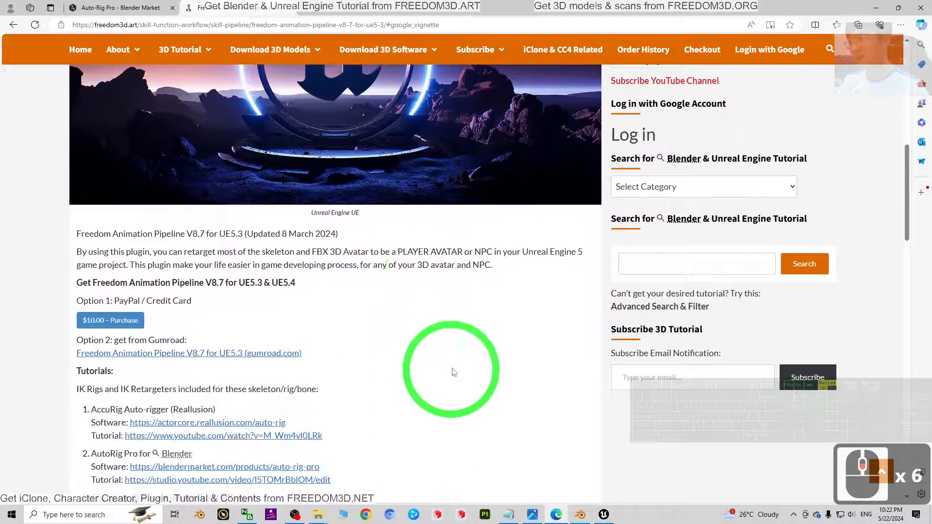
pyautogui.scroll(4, 450, 373)
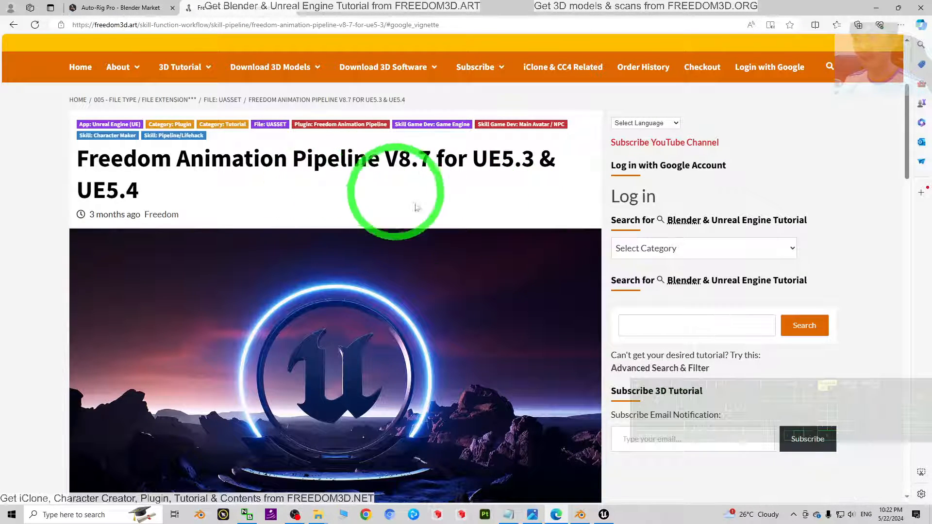
pyautogui.click(603, 515)
pyautogui.click(636, 248)
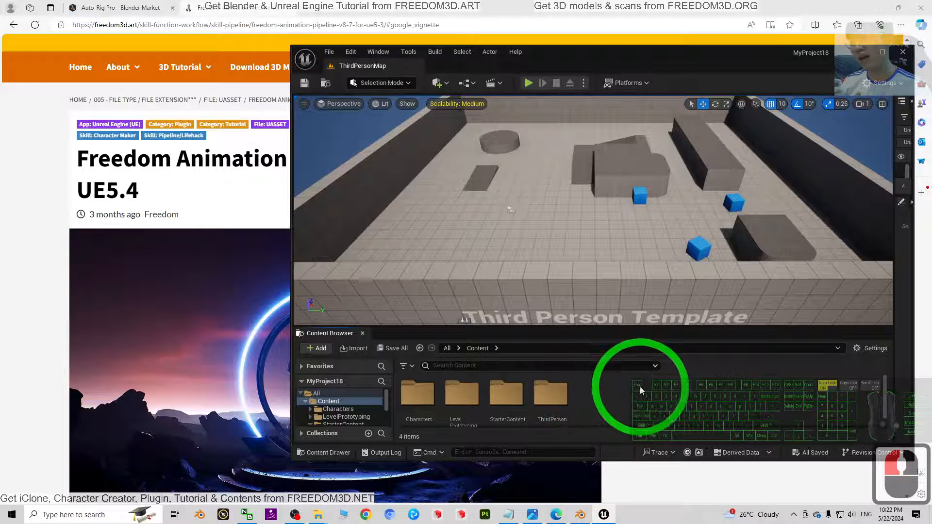
pyautogui.click(442, 11)
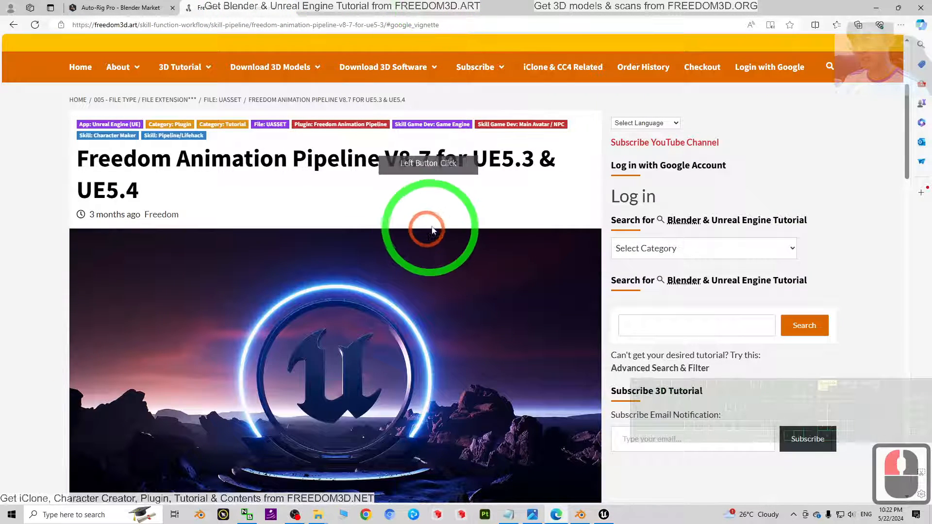
# - Examine the plugin's version and supported Unreal Engine versions by highlighting the page title
pyautogui.moveTo(397, 161); pyautogui.dragTo(450, 160)
pyautogui.moveTo(98, 160); pyautogui.dragTo(444, 162)
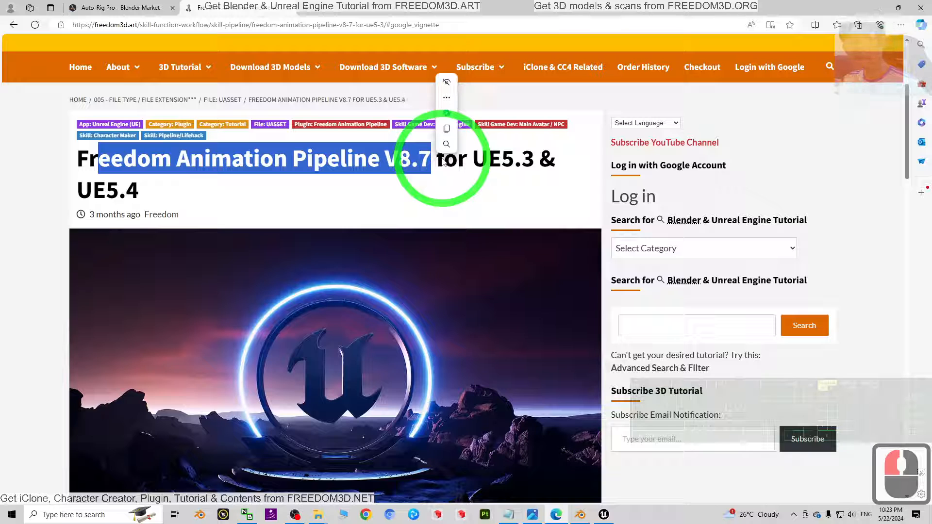
pyautogui.click(502, 156)
pyautogui.click(408, 161)
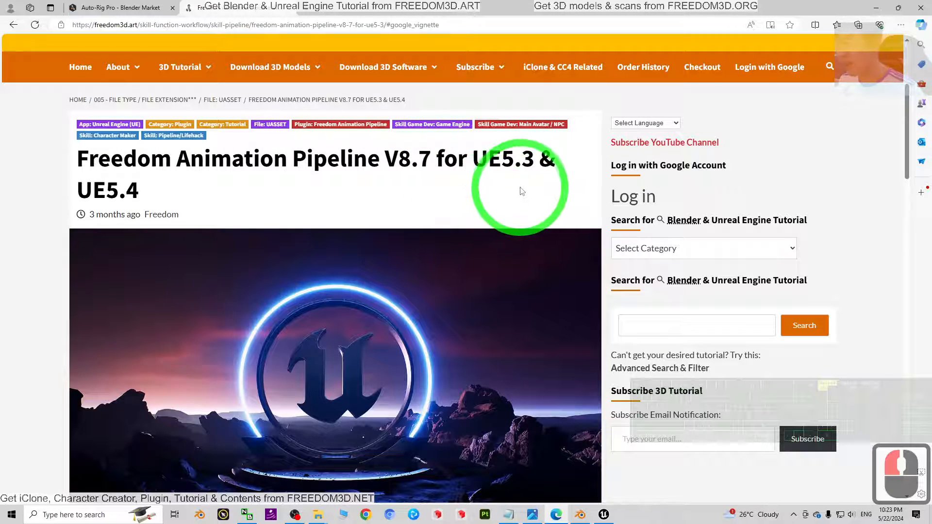
pyautogui.scroll(-2, 522, 200)
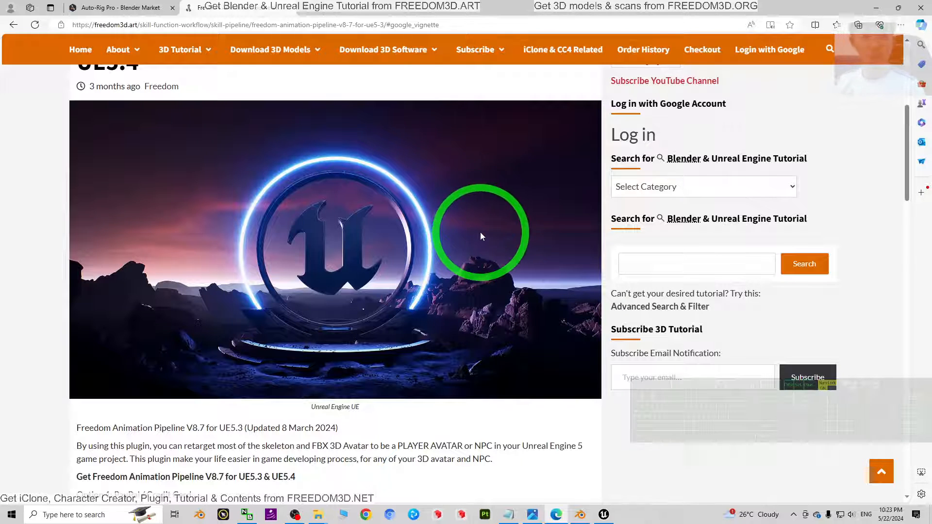
pyautogui.scroll(2, 471, 243)
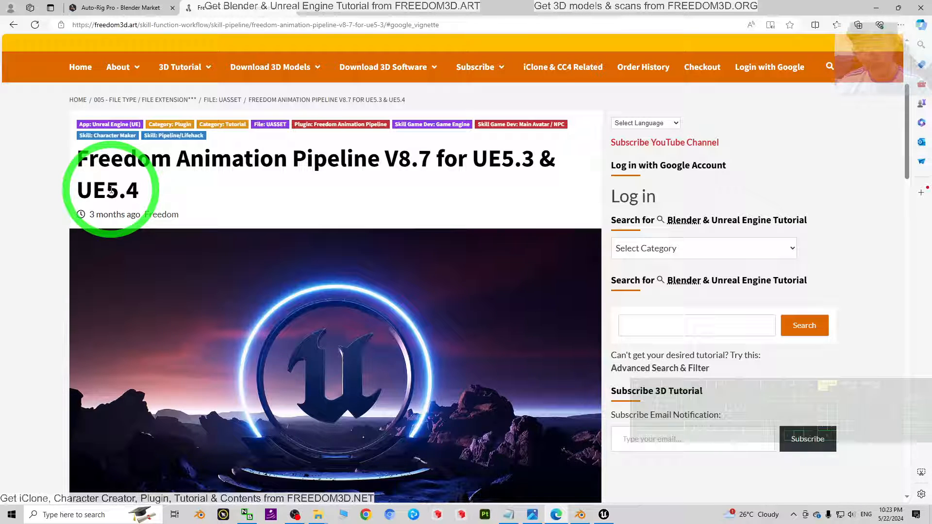
# - Read the purchase options on the plugin page after checking Blender, and minimize the browser to return to Unreal Engine
pyautogui.click(580, 514)
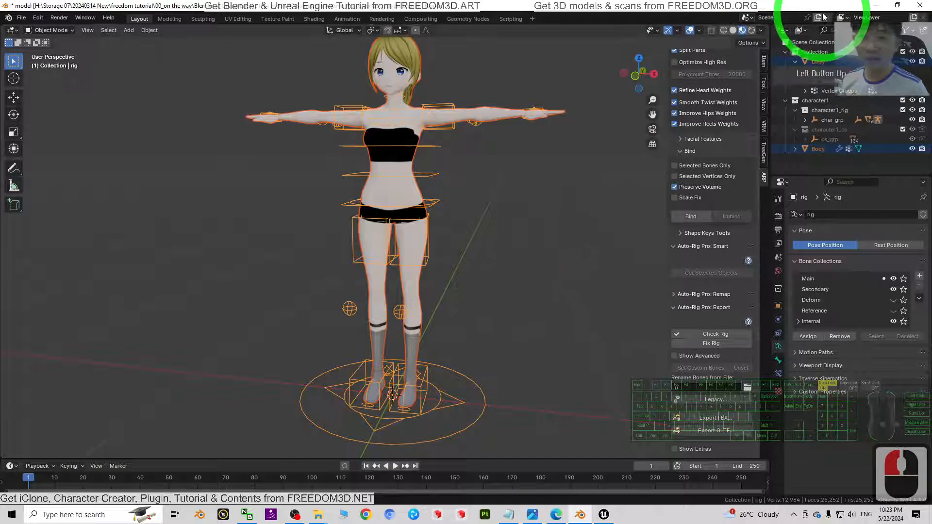
pyautogui.click(878, 4)
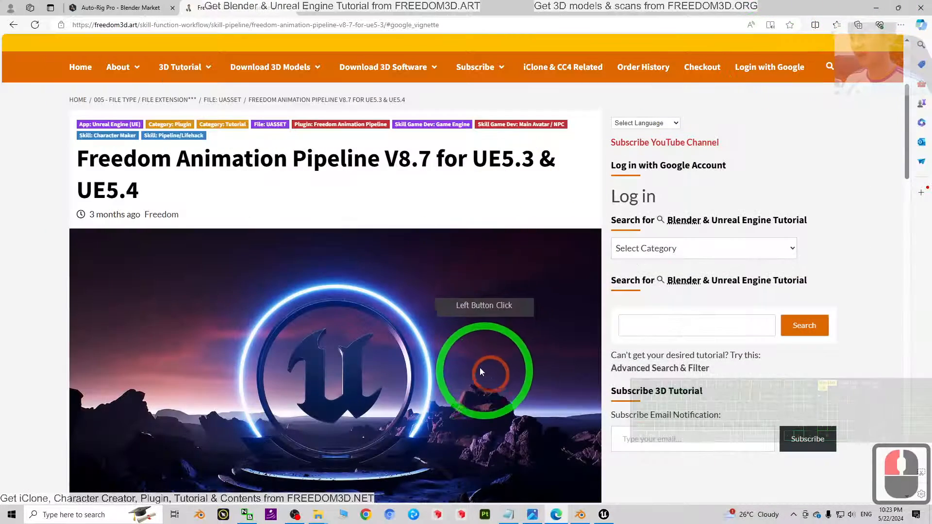
pyautogui.scroll(-3, 533, 316)
pyautogui.scroll(-1, 533, 305)
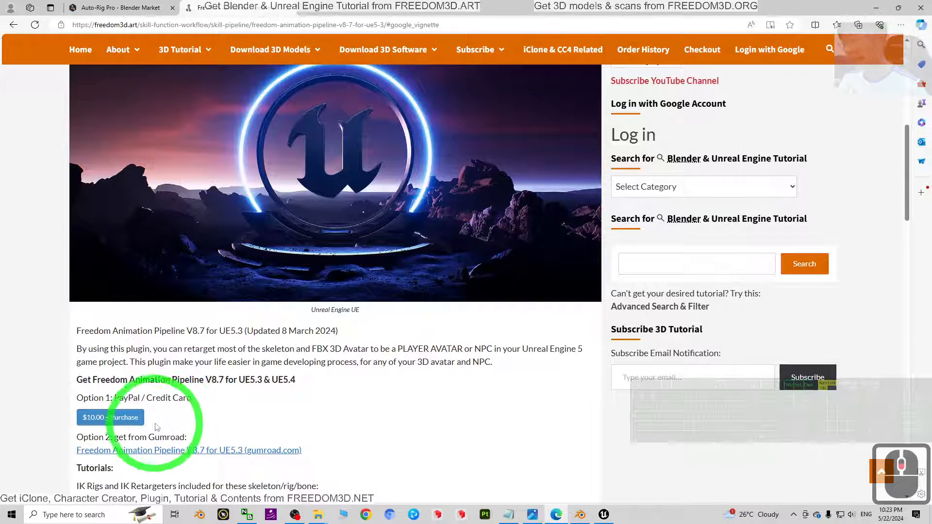
pyautogui.click(875, 6)
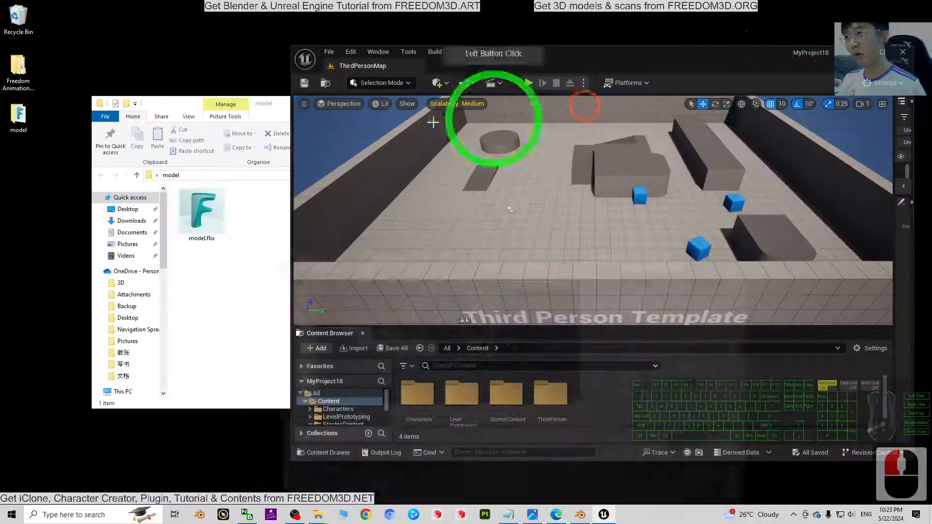
# - Open the Freedom Animation Pipeline V8.7 for UE folder from the desktop and minimize the Unreal Engine window
pyautogui.doubleClick(19, 73)
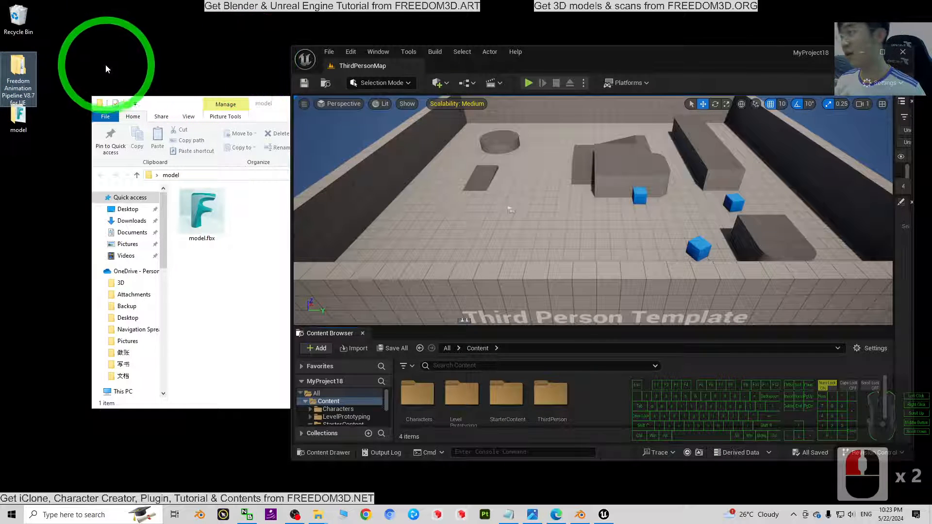
pyautogui.click(13, 75)
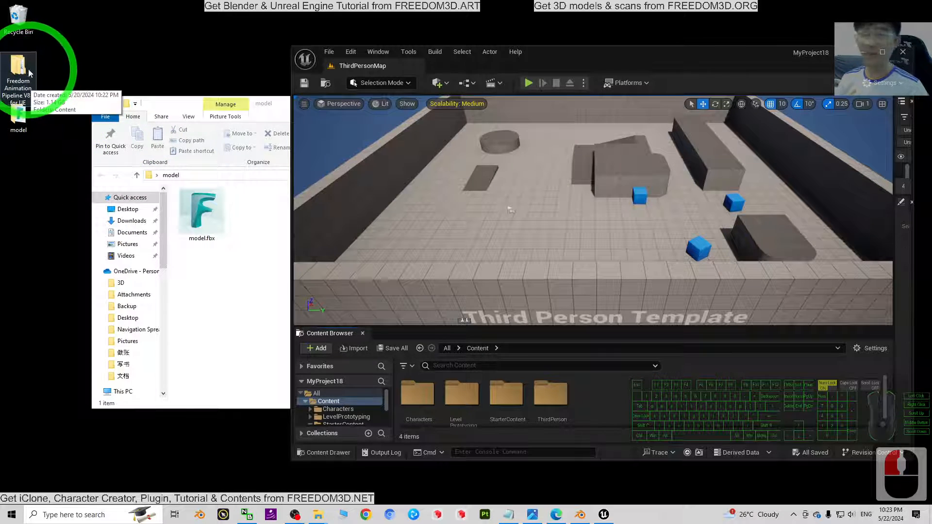
pyautogui.doubleClick(30, 73)
pyautogui.click(218, 224)
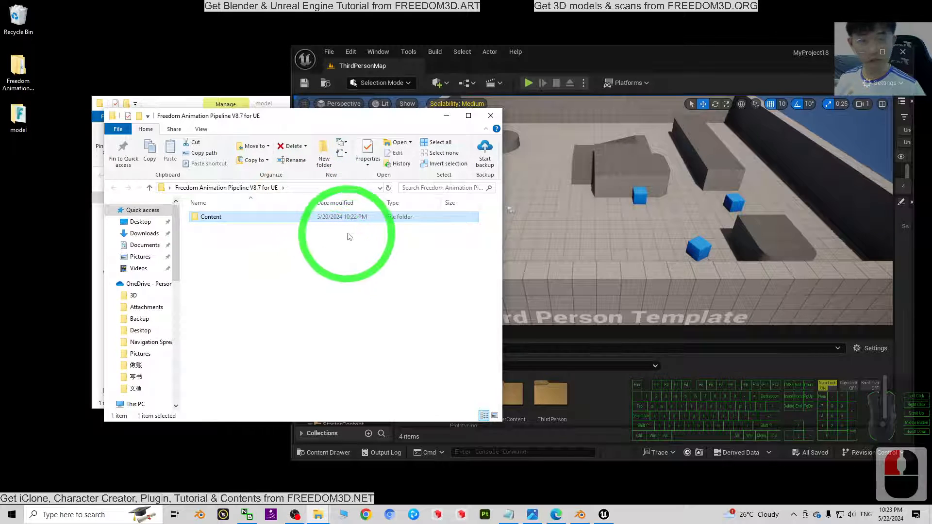
pyautogui.click(622, 59)
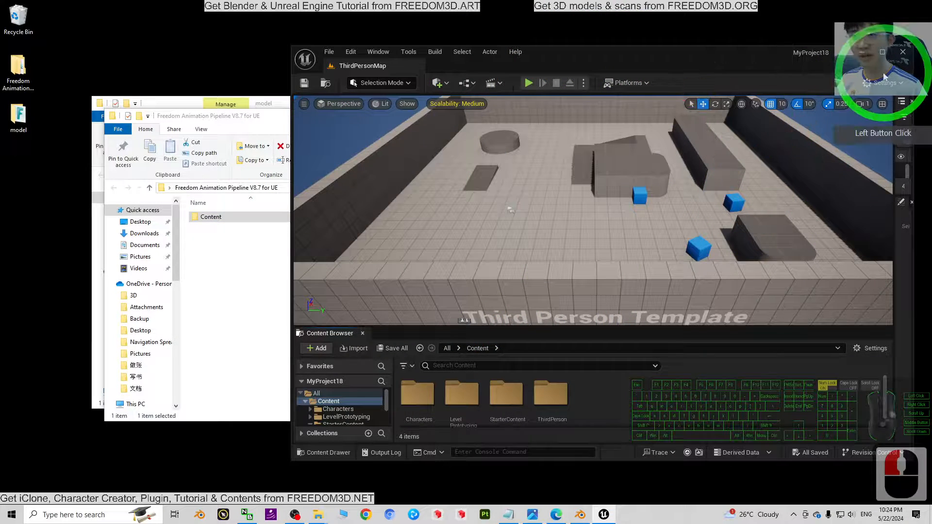
pyautogui.moveTo(800, 54)
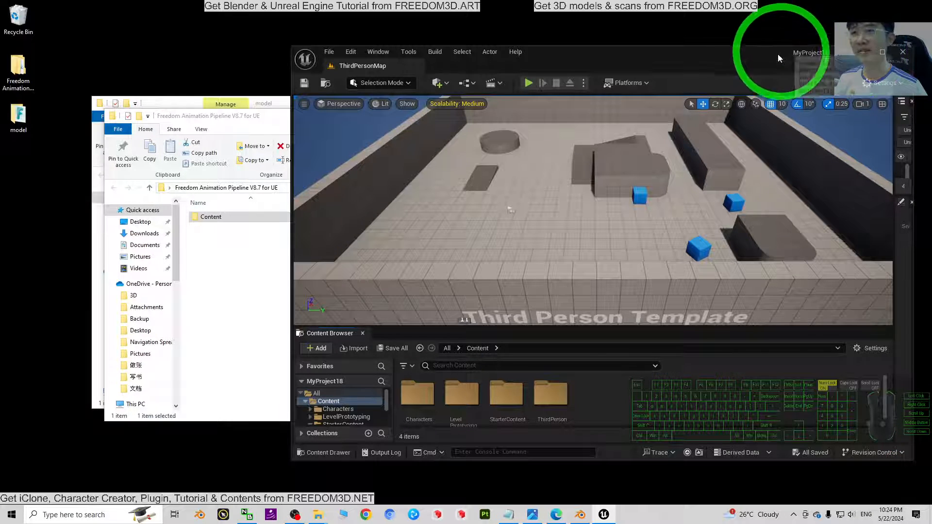
pyautogui.click(864, 50)
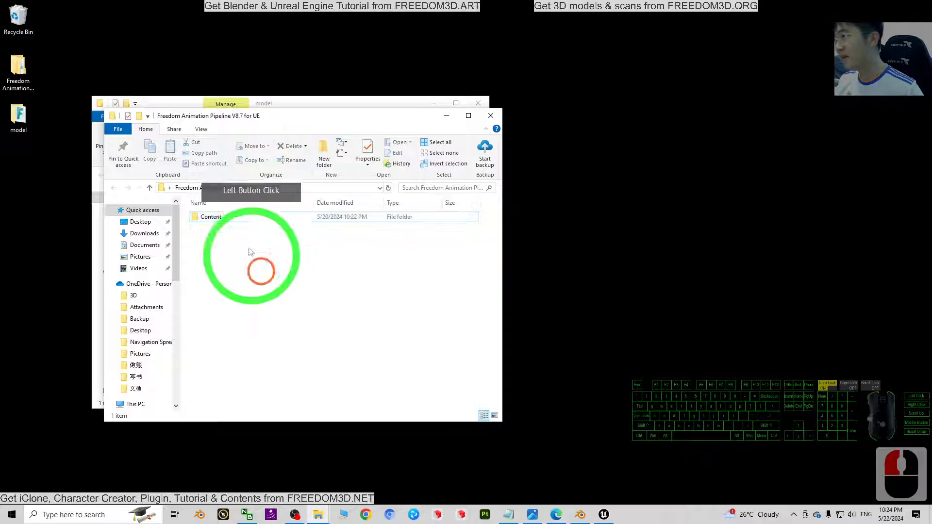
pyautogui.click(424, 246)
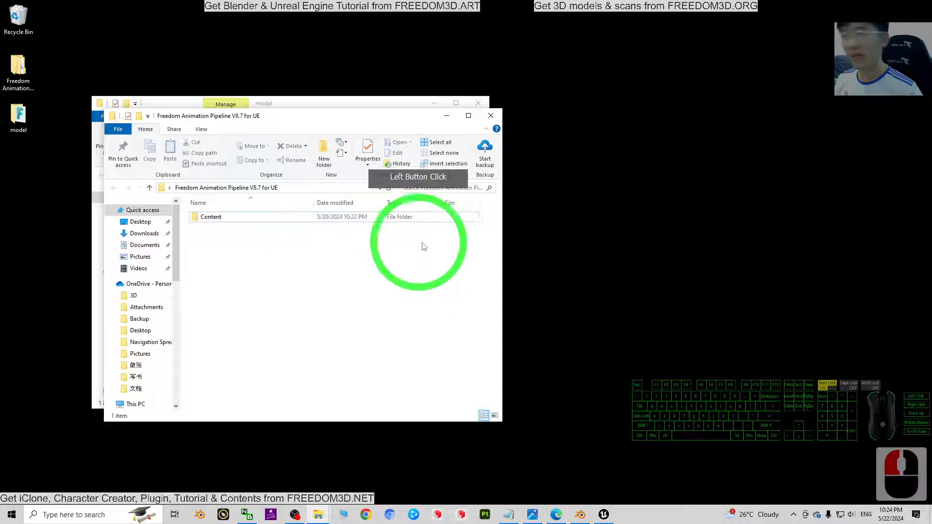
# - Open MyProject18's Content folder in a separate window, via Unreal Projects in Documents, and place it beside the plugin folder
pyautogui.rightClick(142, 246)
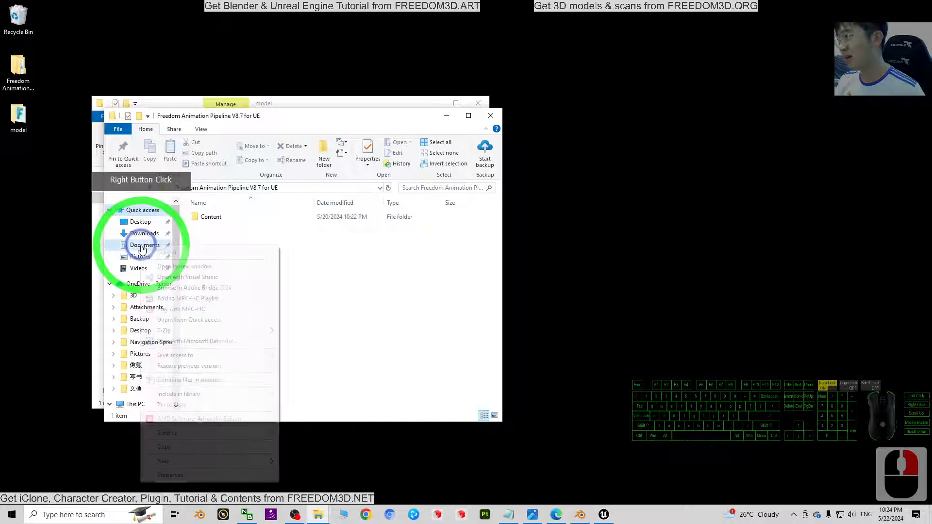
pyautogui.click(199, 268)
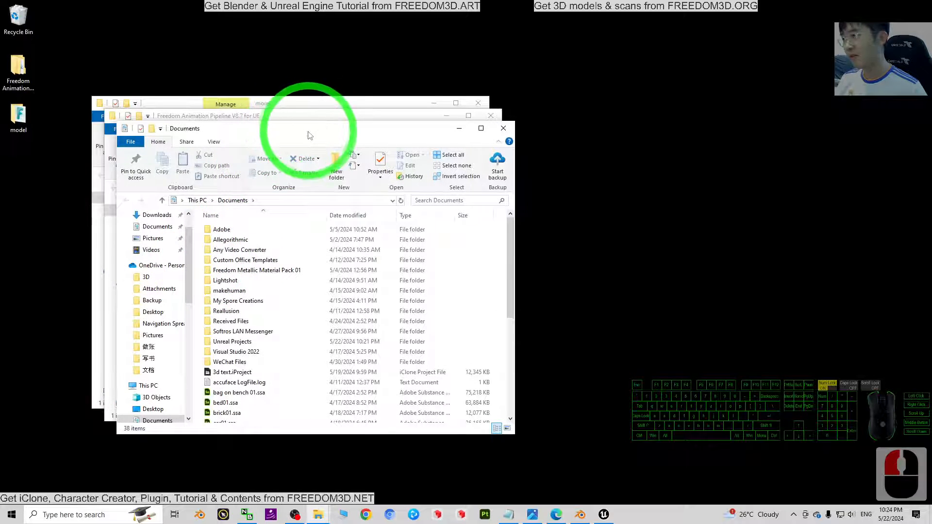
pyautogui.moveTo(299, 128); pyautogui.dragTo(565, 108)
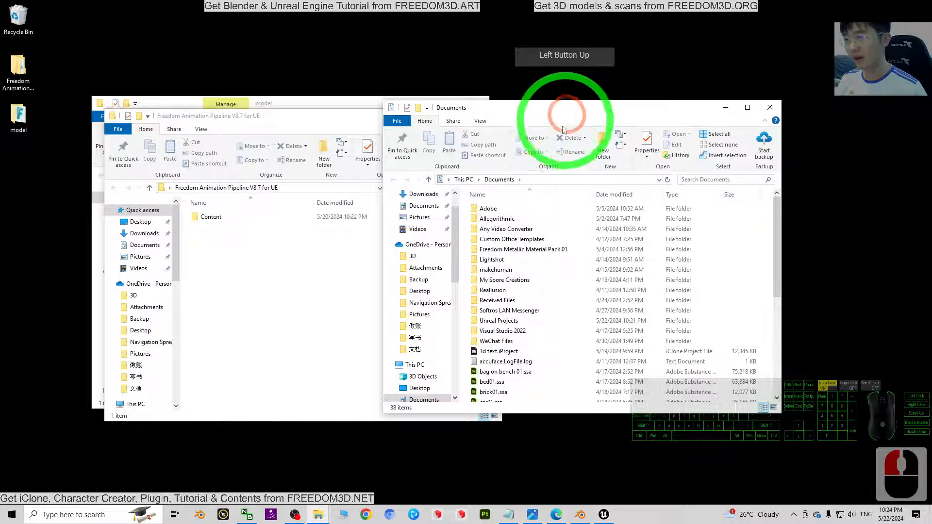
pyautogui.doubleClick(501, 327)
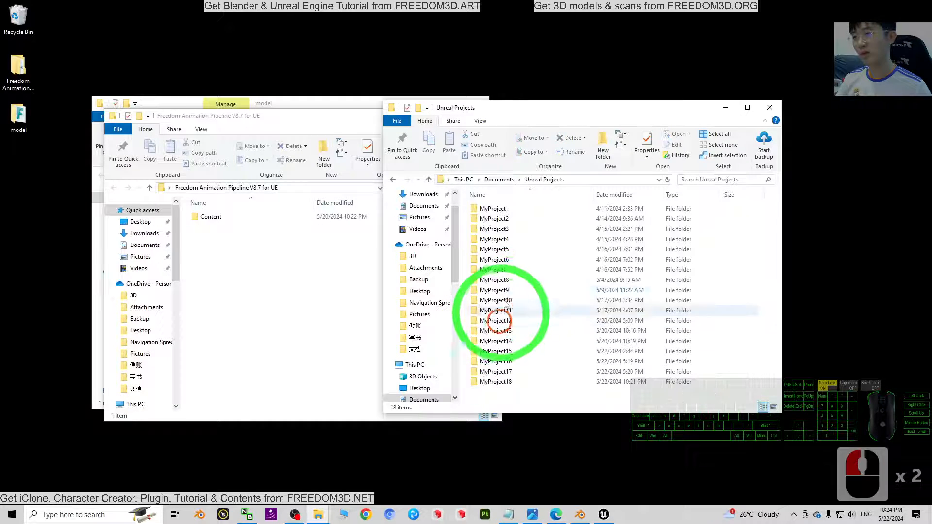
pyautogui.doubleClick(504, 383)
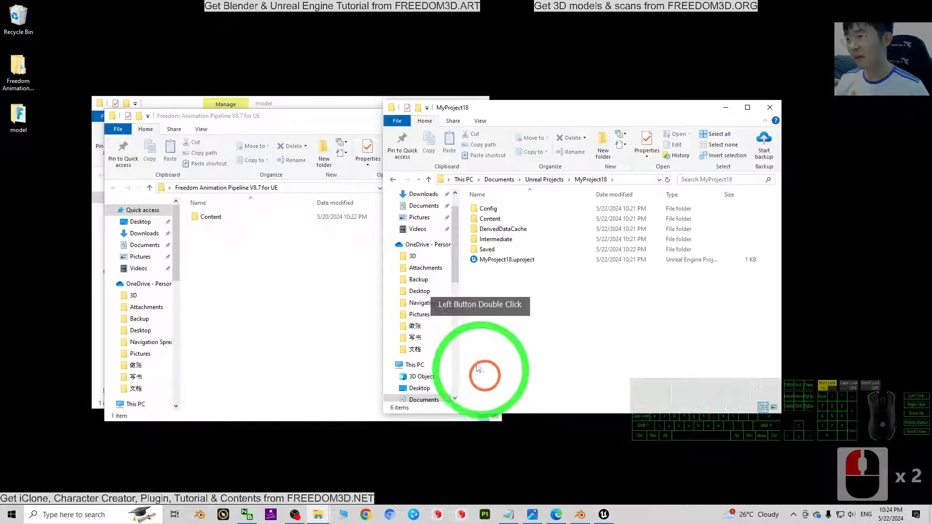
pyautogui.doubleClick(493, 221)
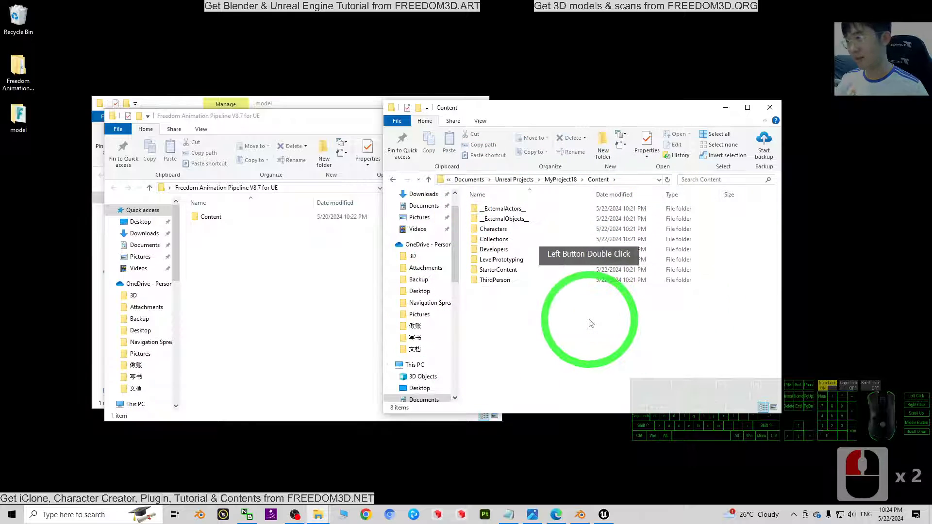
pyautogui.click(325, 346)
pyautogui.moveTo(624, 107); pyautogui.dragTo(686, 104)
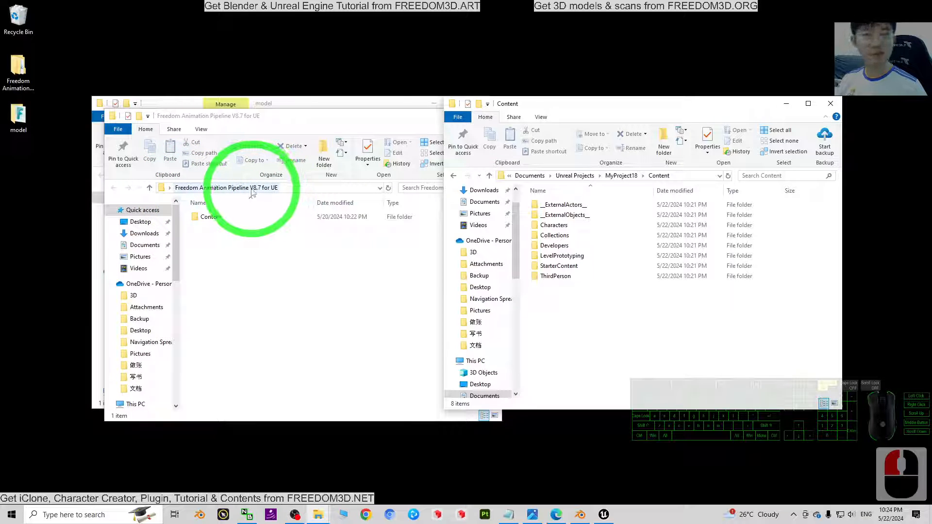
# - Copy the 00_Freedom_Animation_Pipeline folder from the plugin's Content folder into MyProject18's Content folder
pyautogui.doubleClick(210, 216)
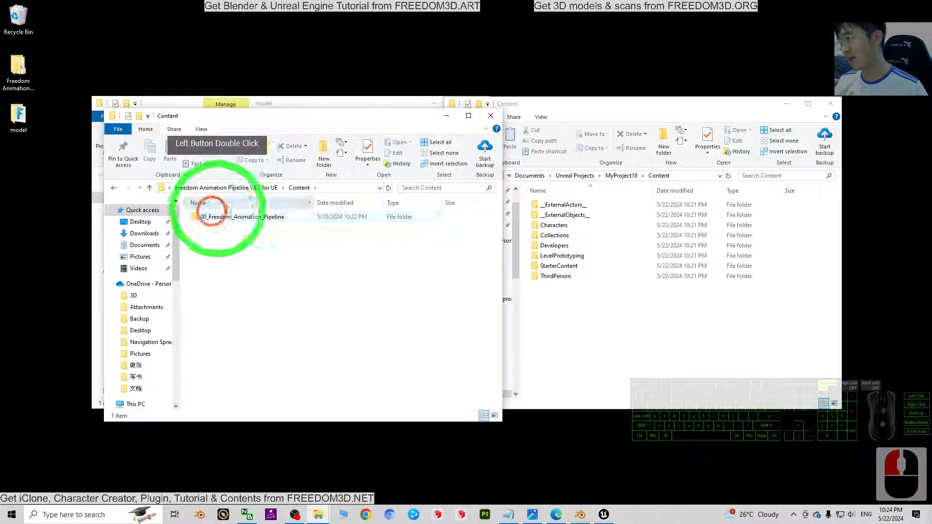
pyautogui.rightClick(230, 217)
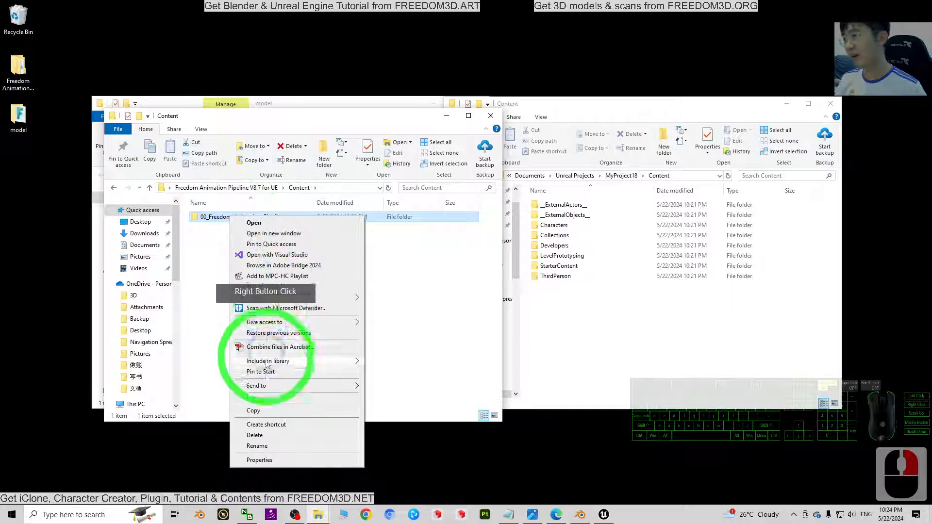
pyautogui.click(257, 411)
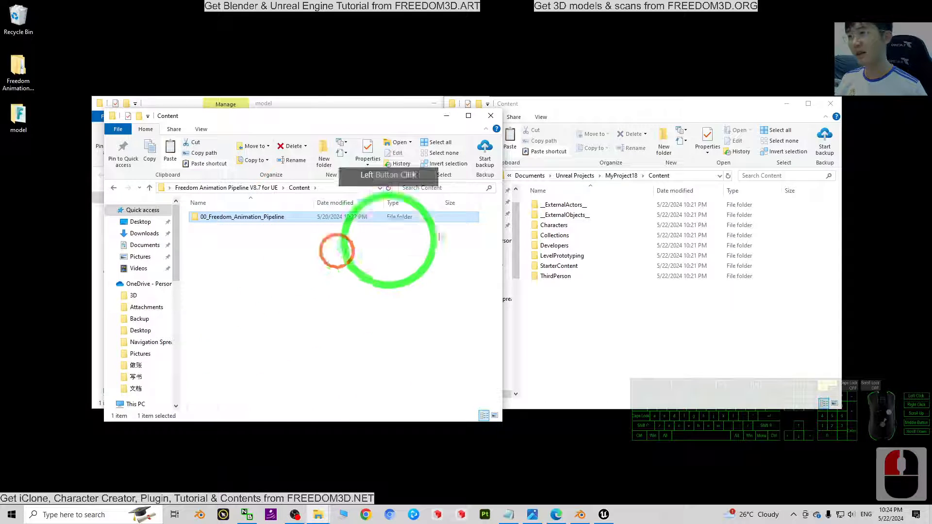
pyautogui.click(643, 304)
pyautogui.rightClick(589, 322)
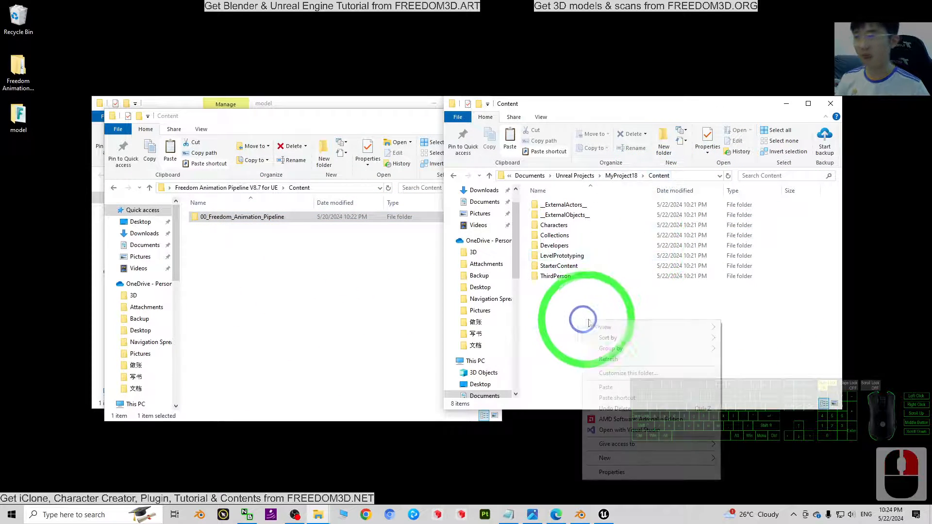
pyautogui.click(607, 387)
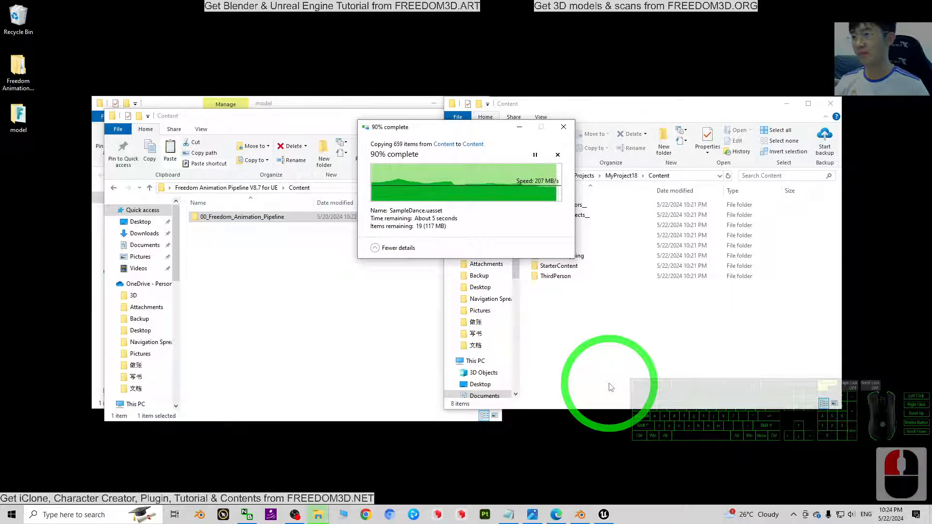
pyautogui.click(564, 225)
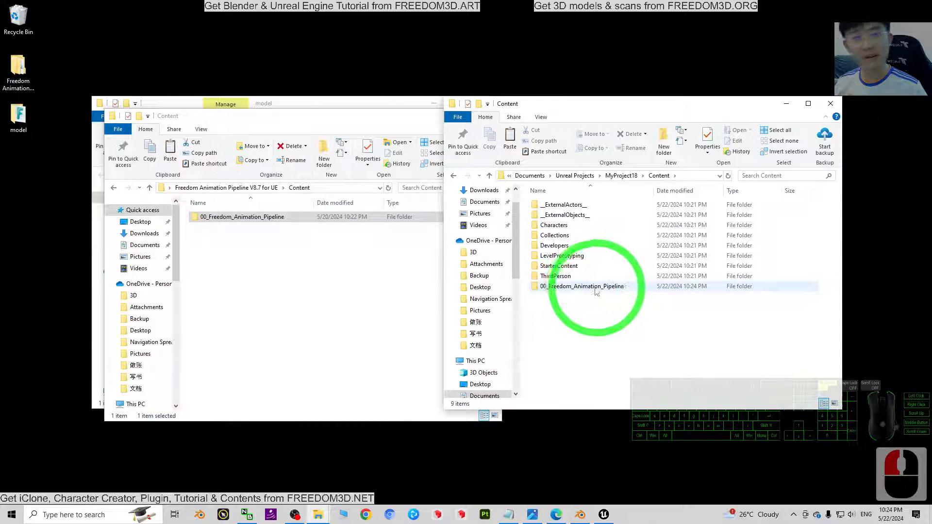
# - Close both Content folder windows, return to Unreal Engine maximized and open the 00_Freedom_Animation_Pipeline folder in the project
pyautogui.click(830, 103)
pyautogui.click(490, 116)
pyautogui.click(604, 515)
pyautogui.click(554, 388)
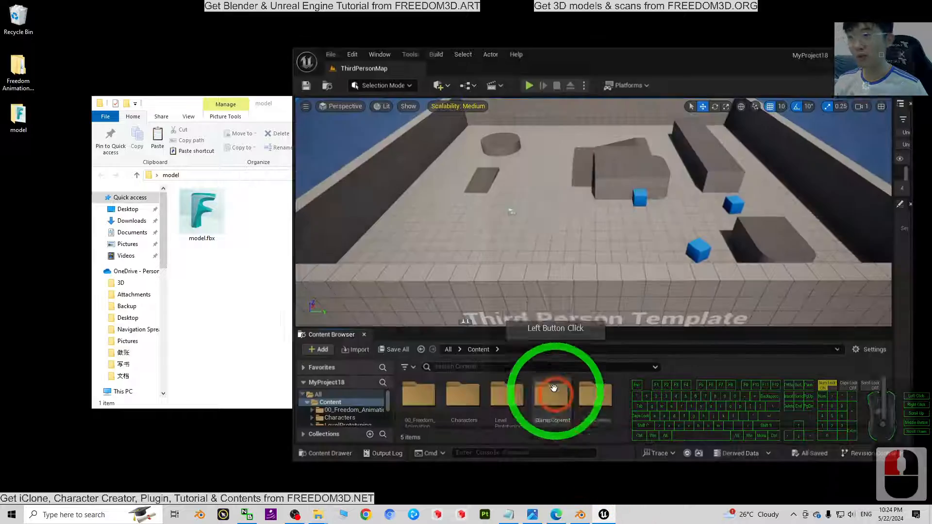
pyautogui.doubleClick(717, 42)
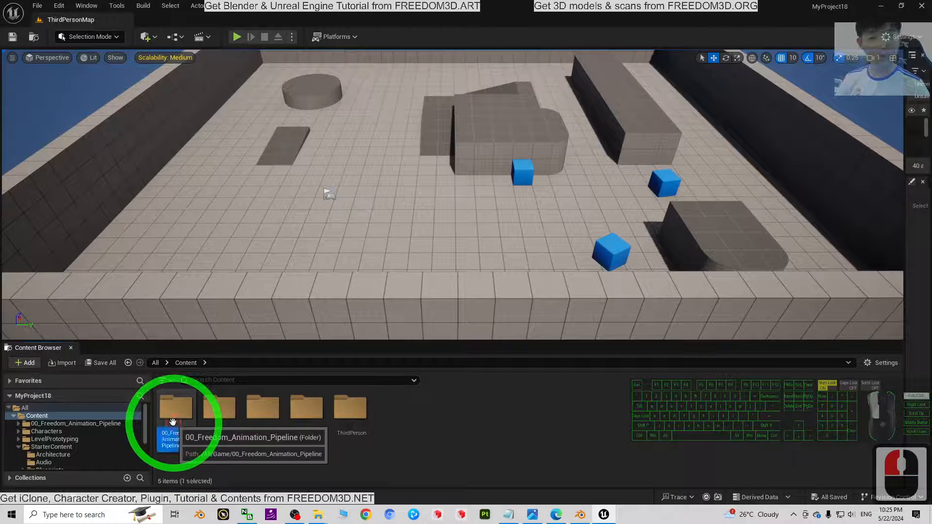
pyautogui.doubleClick(174, 417)
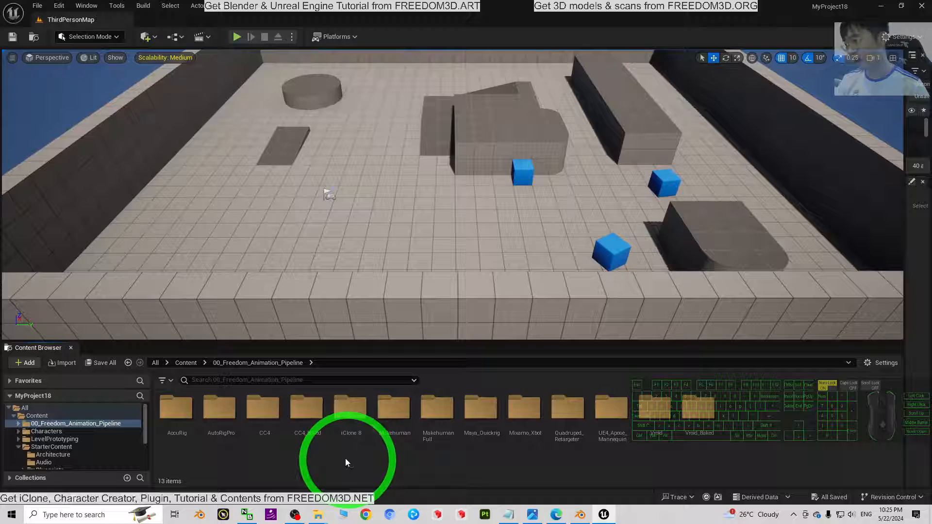
# - Go back to the project's Content folder and shrink the editor window to reach the file window holding model.fbx
pyautogui.click(183, 365)
pyautogui.moveTo(442, 5); pyautogui.dragTo(438, 105)
pyautogui.click(208, 302)
pyautogui.click(204, 229)
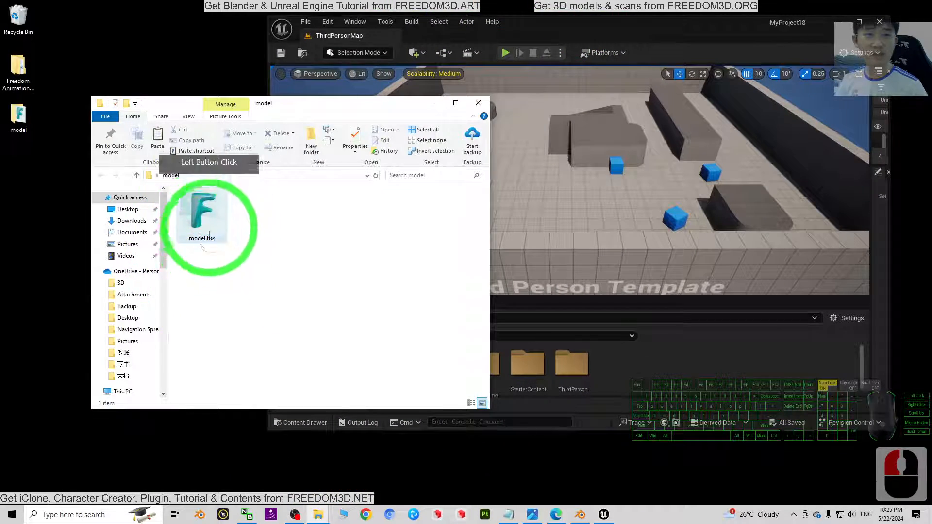
# - Create a folder named model in the project's Content directory and open it
pyautogui.rightClick(602, 383)
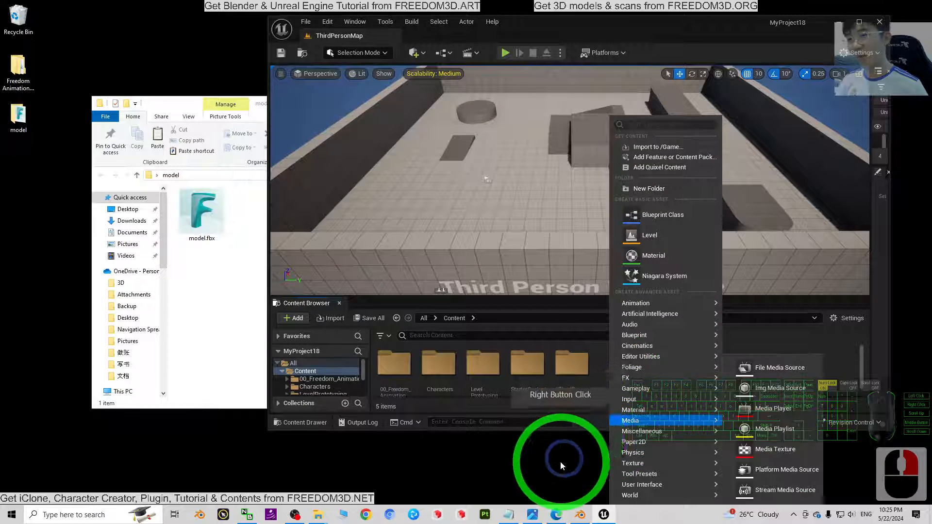
pyautogui.click(585, 437)
pyautogui.moveTo(585, 436); pyautogui.dragTo(579, 459)
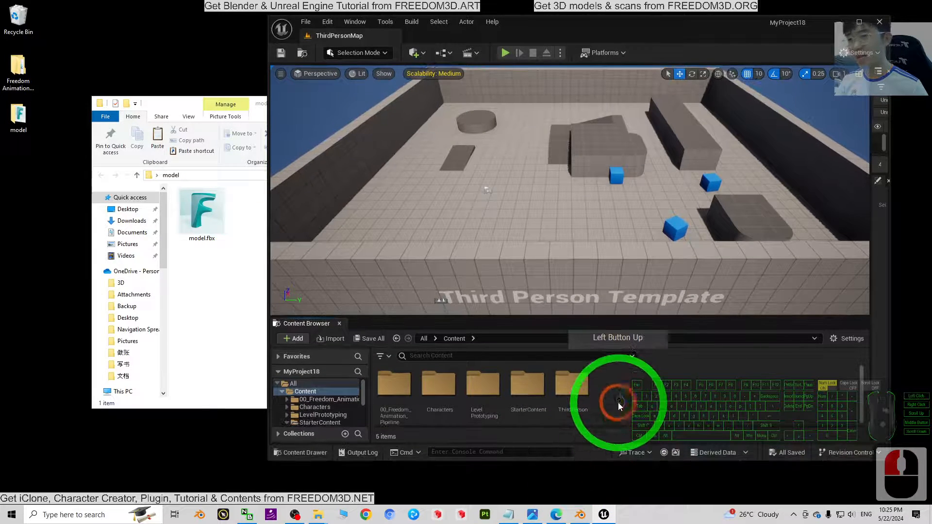
pyautogui.rightClick(618, 401)
pyautogui.click(672, 86)
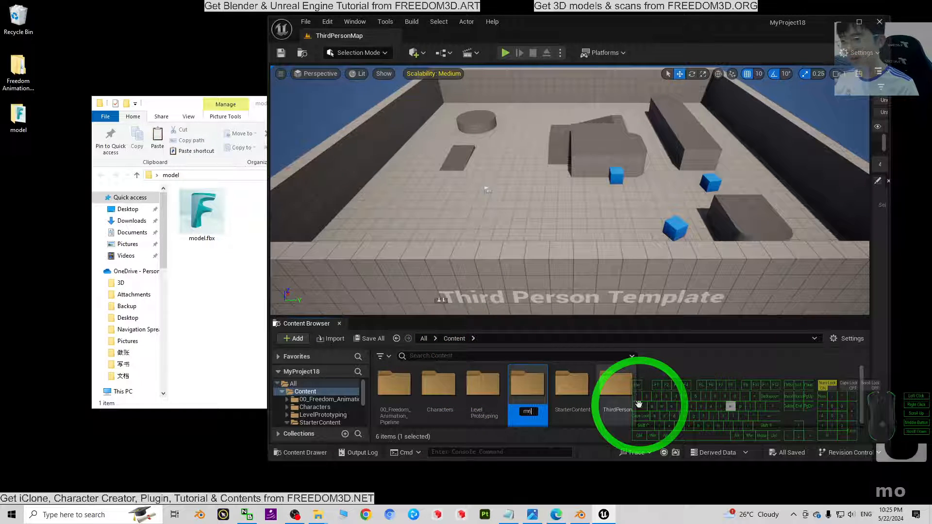
pyautogui.press('Return')
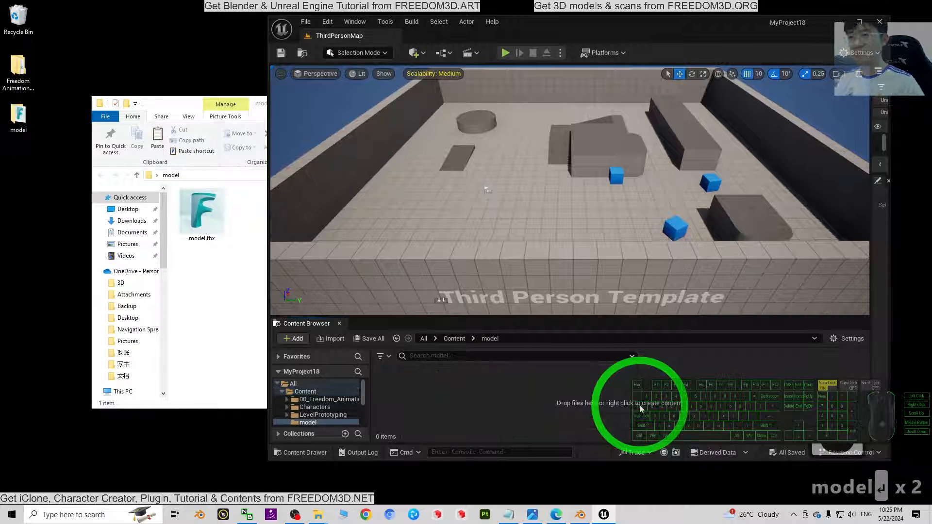
# - Bring model.fbx into the empty model folder and enable Import Morph Targets in the advanced mesh import options
pyautogui.click(202, 305)
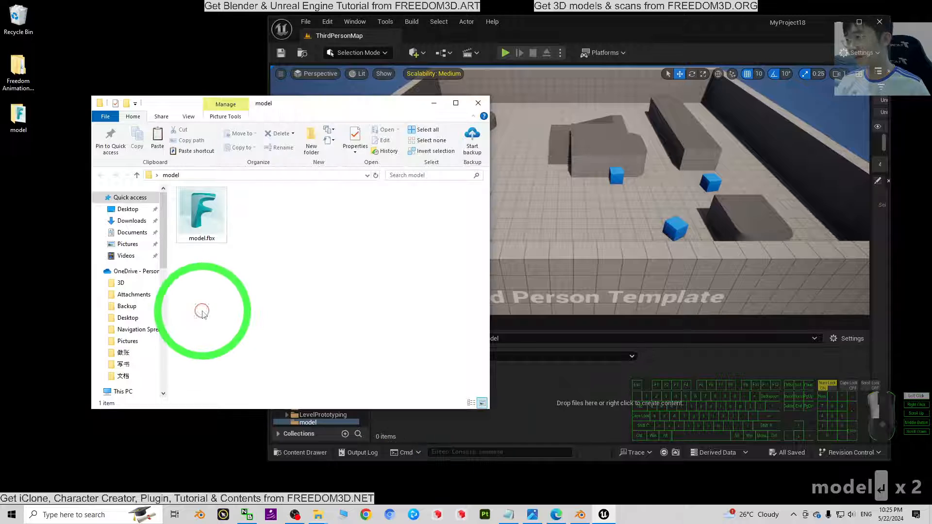
pyautogui.click(202, 216)
pyautogui.moveTo(353, 103); pyautogui.dragTo(291, 114)
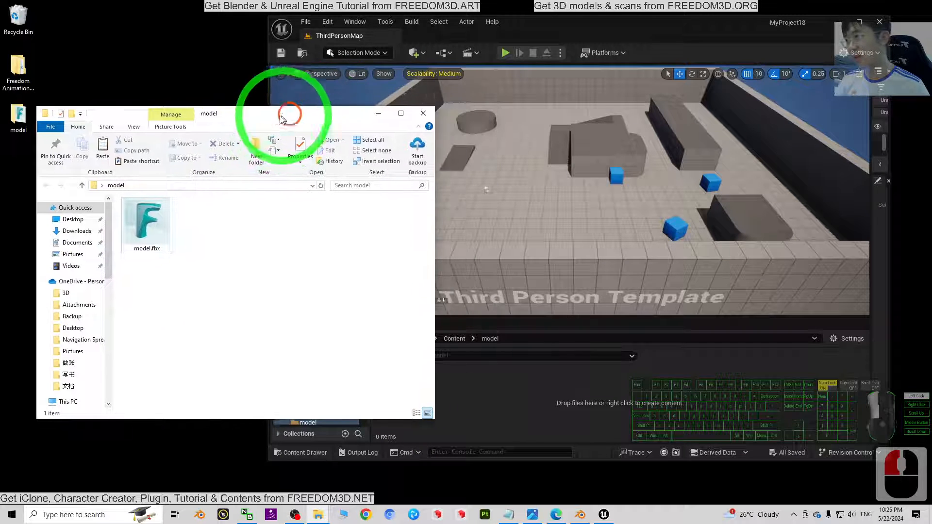
pyautogui.moveTo(138, 229); pyautogui.dragTo(495, 394)
pyautogui.click(464, 94)
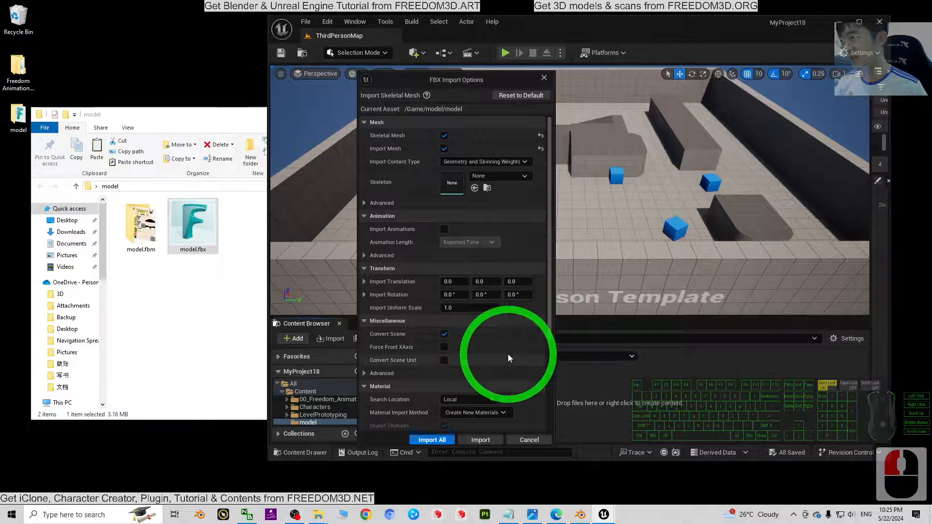
pyautogui.click(364, 203)
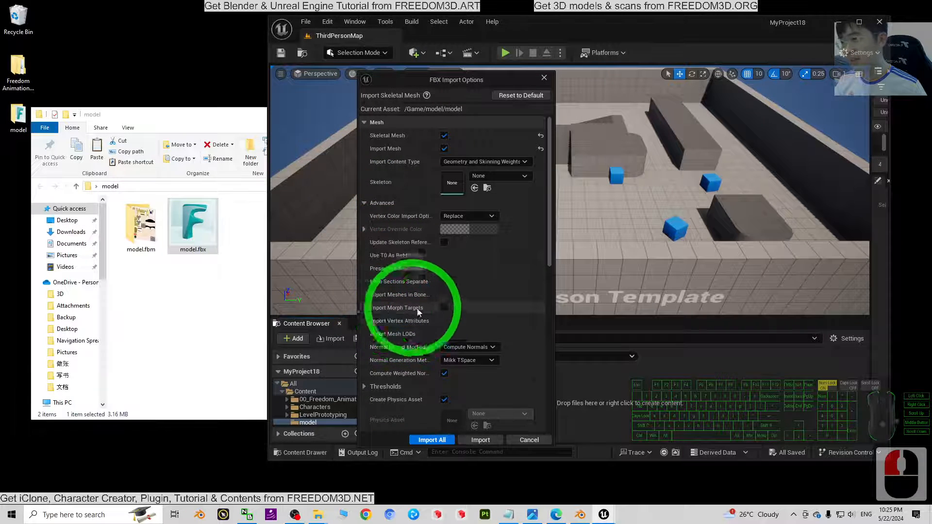
pyautogui.click(444, 309)
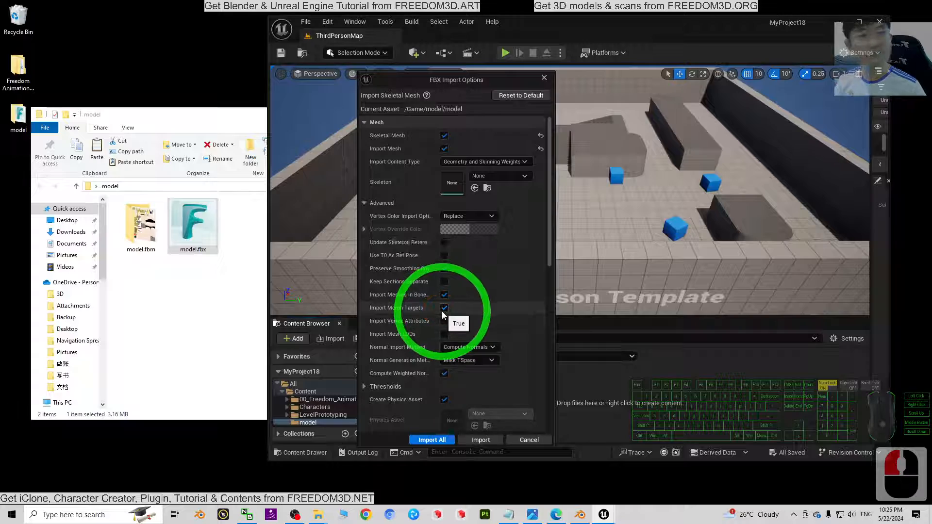
# - Switch to Blender, examine the character and its shape keys list, and return to the FBX import options in Unreal Engine
pyautogui.click(580, 515)
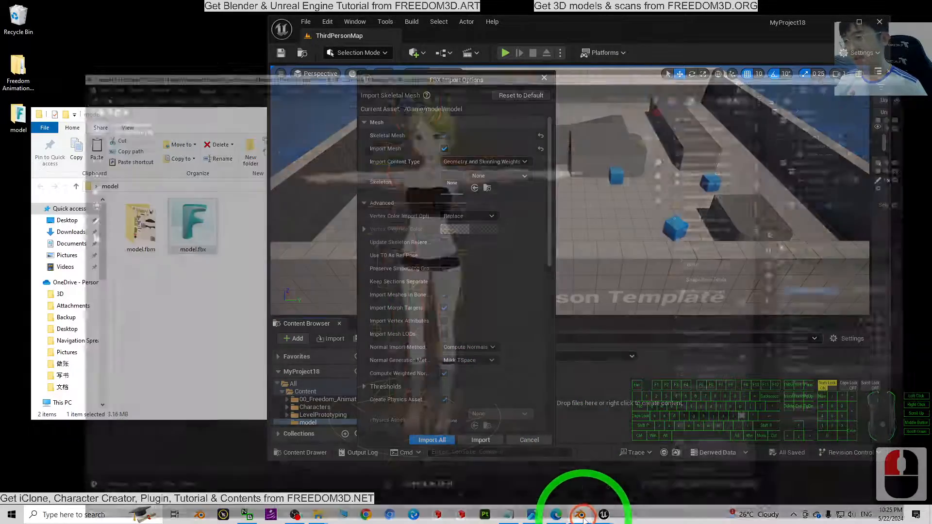
pyautogui.click(520, 97)
pyautogui.click(387, 76)
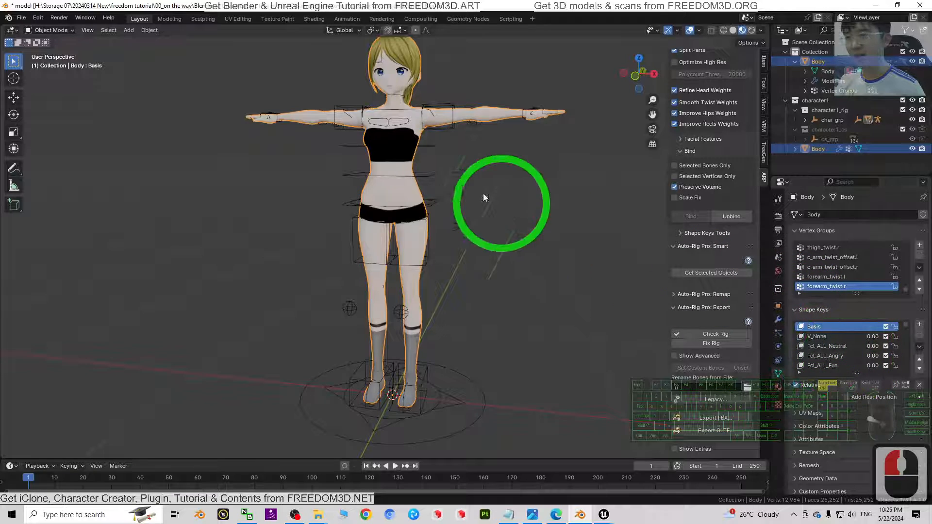
pyautogui.scroll(2, 500, 143)
pyautogui.keyDown('shift'); pyautogui.moveTo(543, 159); pyautogui.dragTo(526, 346, button='middle'); pyautogui.keyUp('shift')
pyautogui.scroll(4, 470, 214)
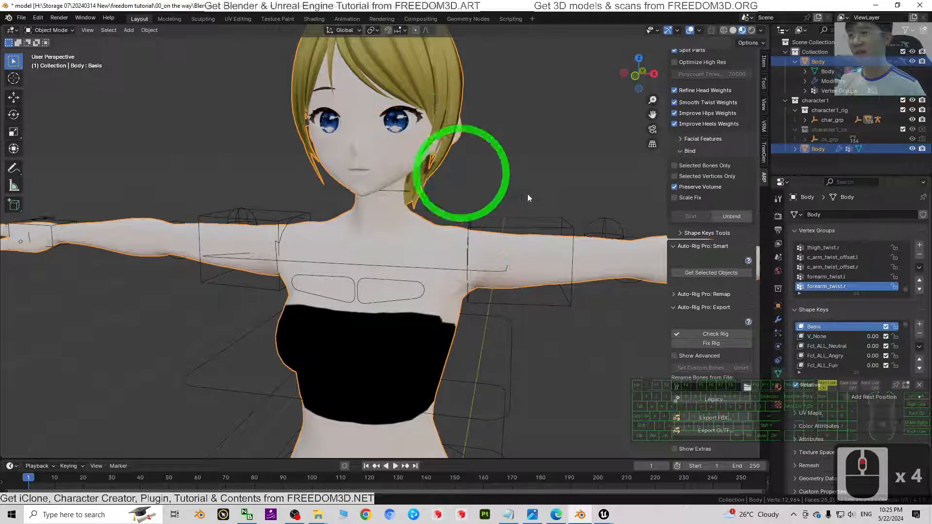
pyautogui.moveTo(868, 357); pyautogui.dragTo(834, 351)
pyautogui.click(881, 5)
pyautogui.click(614, 333)
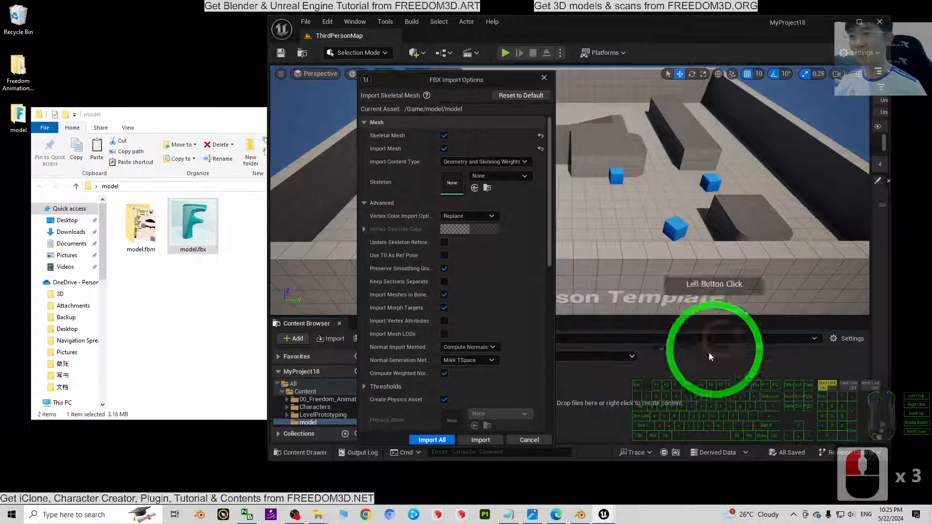
# - Import all of model.fbx with Import Morph Targets enabled, close the Message Log and maximize the Unreal editor
pyautogui.click(444, 308)
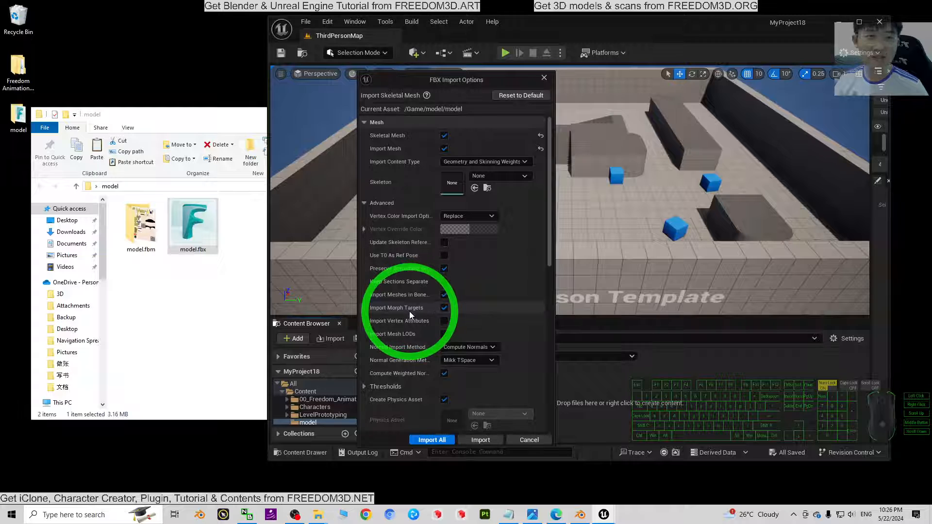
pyautogui.click(445, 308)
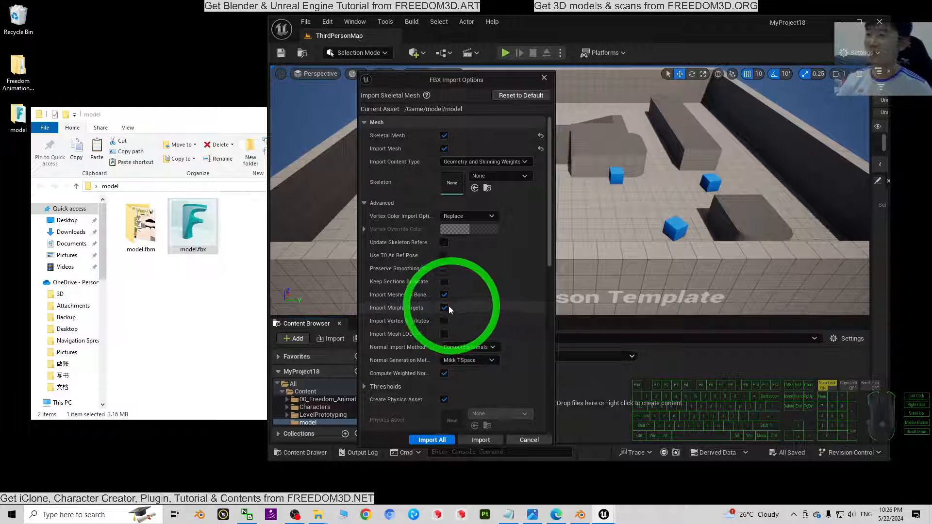
pyautogui.click(486, 243)
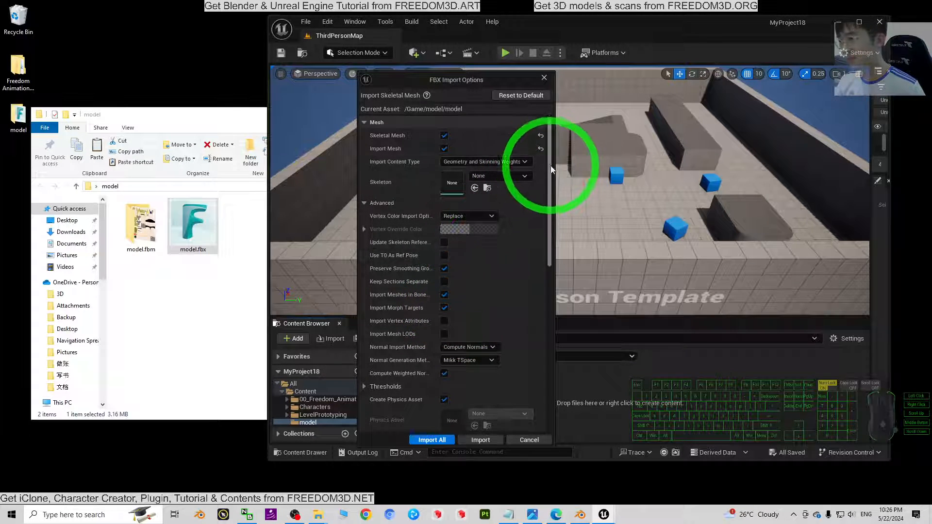
pyautogui.moveTo(550, 166); pyautogui.dragTo(440, 442)
pyautogui.click(432, 440)
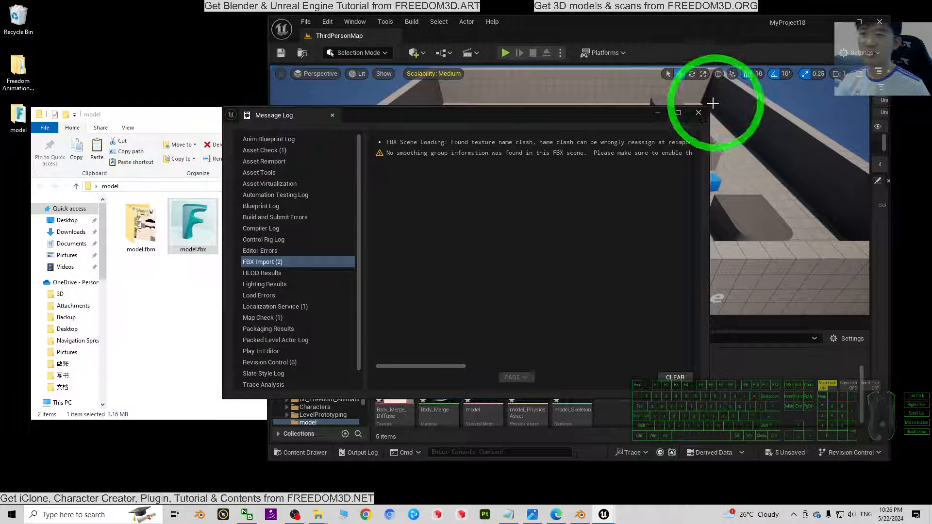
pyautogui.click(699, 113)
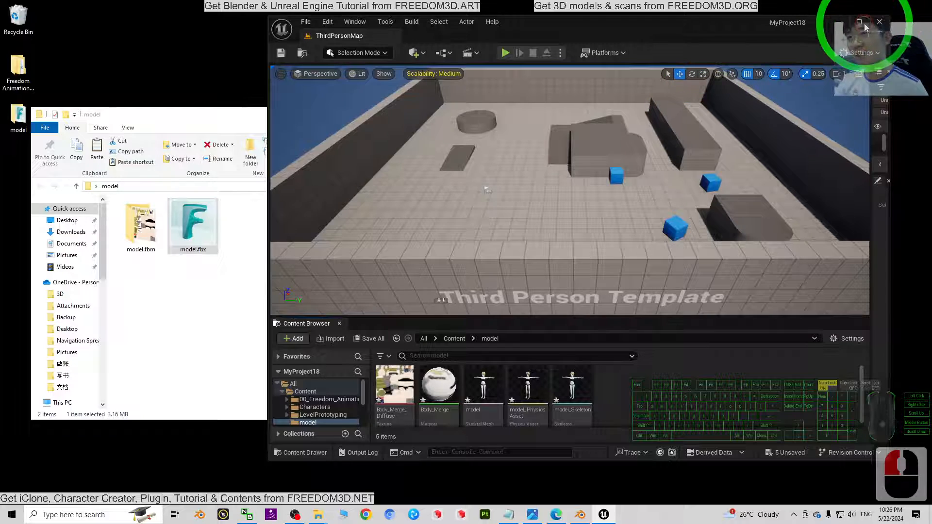
pyautogui.click(864, 25)
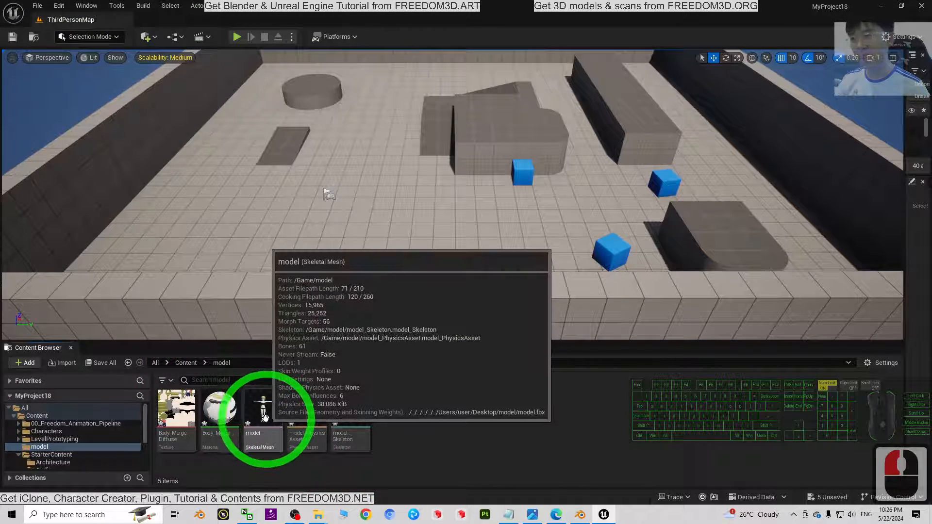
# - Open the model skeletal mesh and examine the character's face and body in the preview
pyautogui.doubleClick(270, 400)
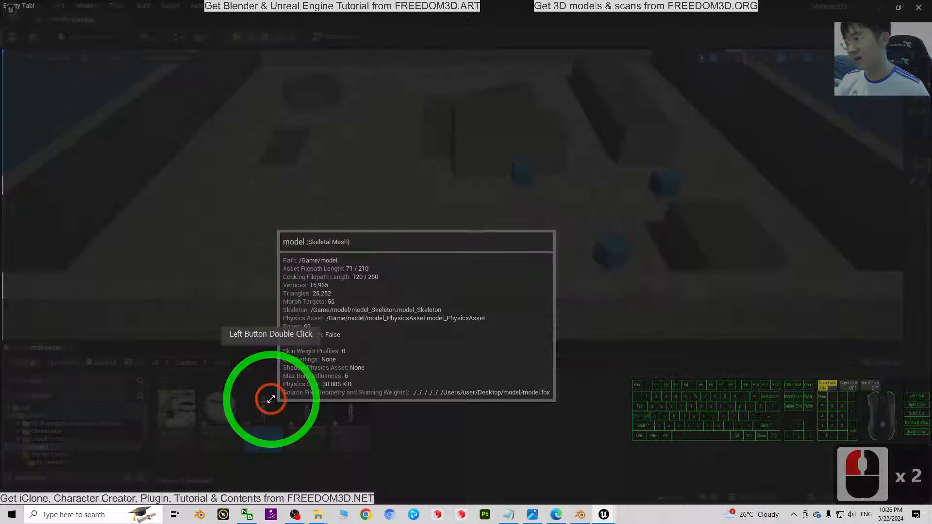
pyautogui.scroll(3, 308, 150)
pyautogui.keyDown('shift'); pyautogui.moveTo(408, 139); pyautogui.dragTo(451, 25, button='middle'); pyautogui.keyUp('shift')
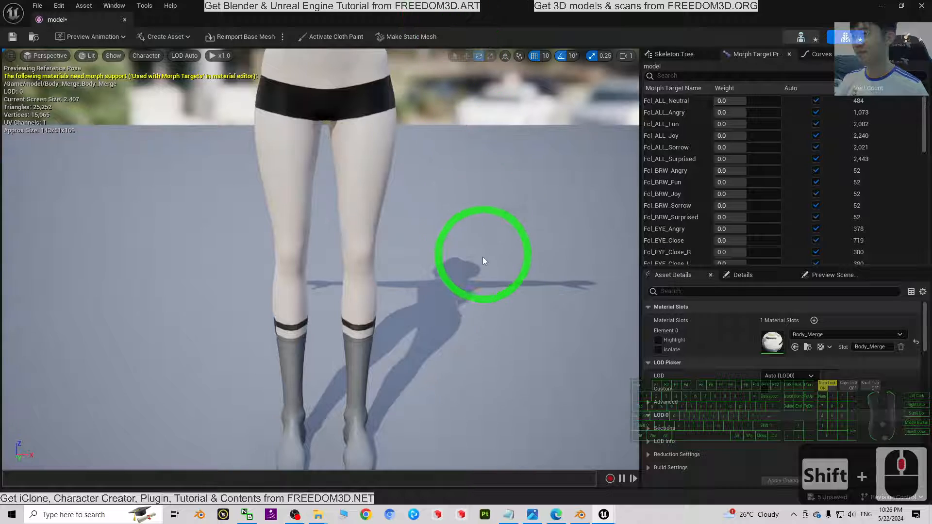
pyautogui.keyDown('shift'); pyautogui.moveTo(488, 219); pyautogui.dragTo(485, 198, button='middle'); pyautogui.keyUp('shift')
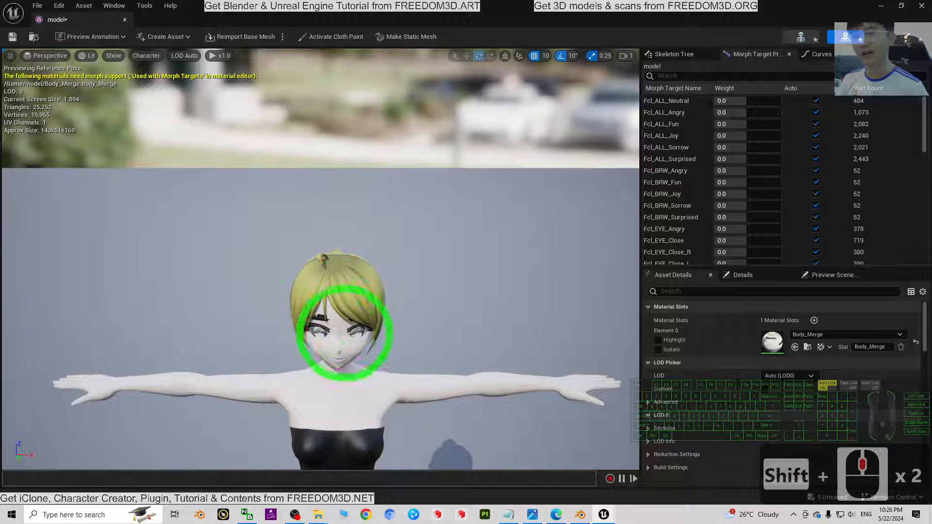
pyautogui.scroll(3, 391, 325)
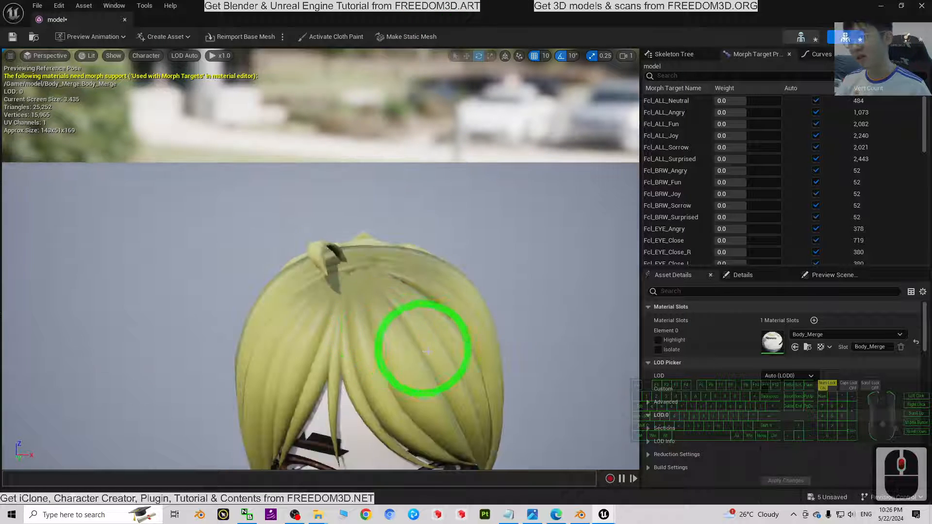
pyautogui.scroll(-3, 437, 346)
pyautogui.moveTo(497, 360); pyautogui.dragTo(502, 360, button='middle')
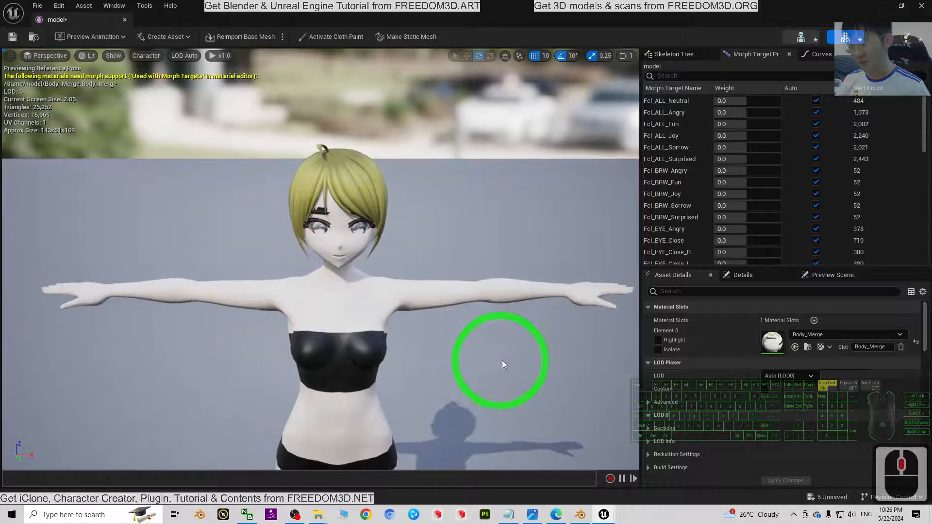
pyautogui.keyDown('alt'); pyautogui.moveTo(502, 361); pyautogui.dragTo(363, 181); pyautogui.keyUp('alt')
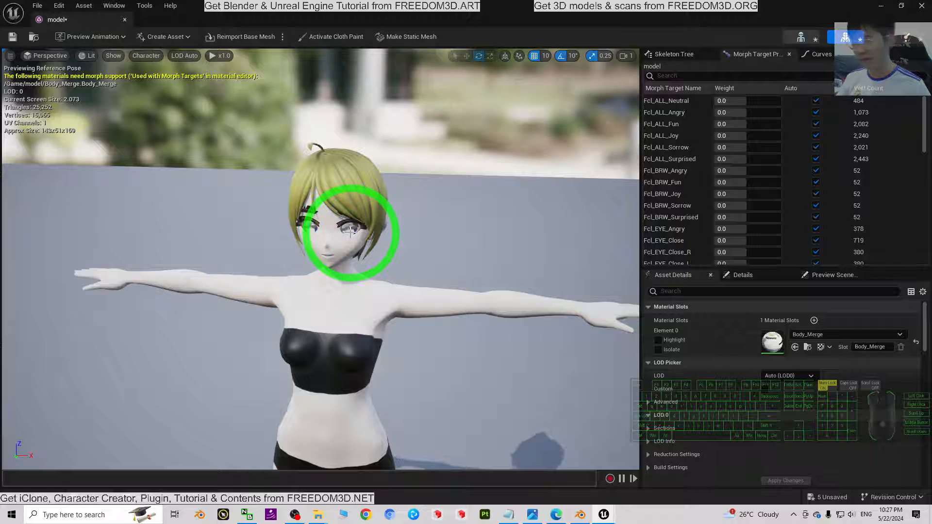
# - Open the Body_Merge material from the mesh's material slot and spread the Texture Sample and output nodes apart
pyautogui.doubleClick(772, 341)
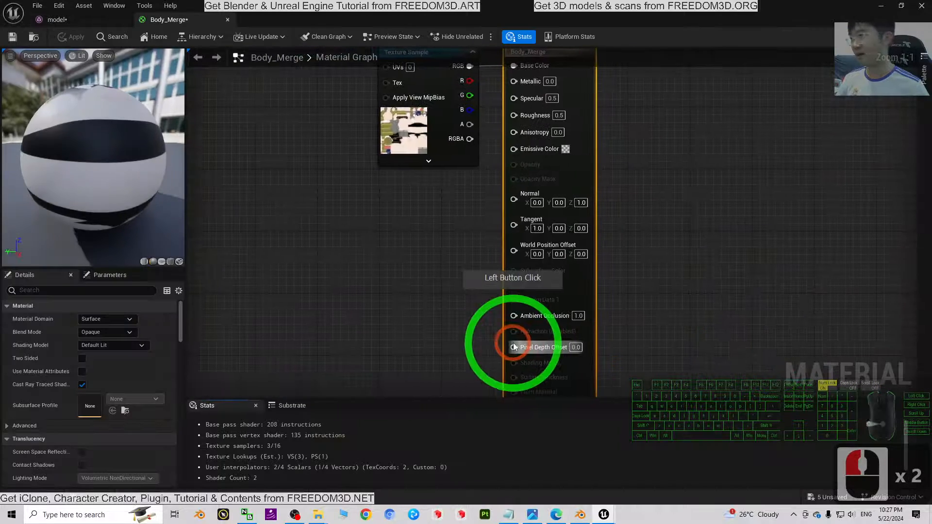
pyautogui.scroll(-2, 706, 223)
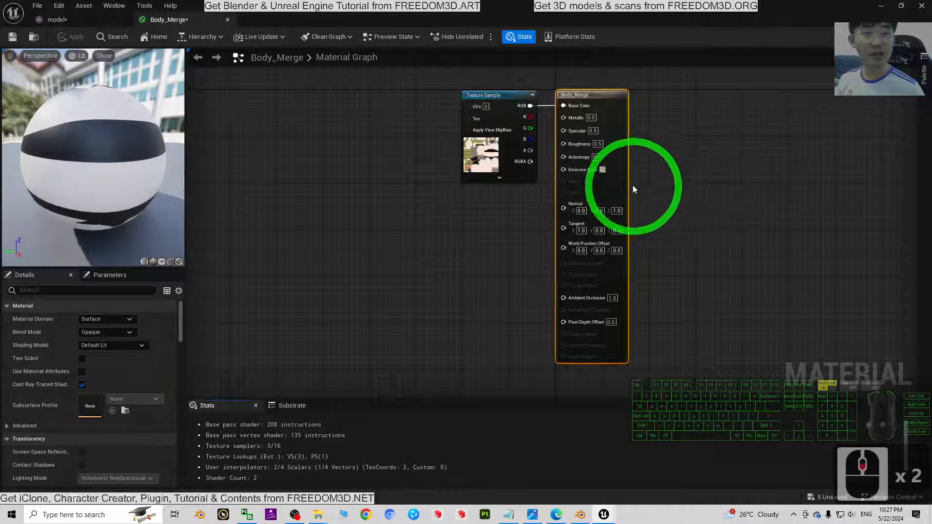
pyautogui.moveTo(505, 95); pyautogui.dragTo(564, 105)
pyautogui.moveTo(618, 95); pyautogui.dragTo(659, 118)
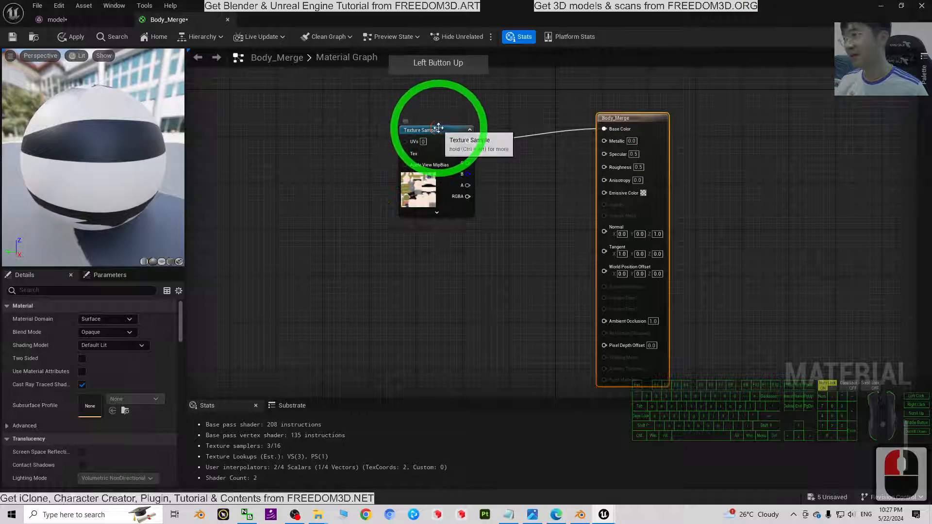
pyautogui.moveTo(442, 138); pyautogui.dragTo(435, 151)
# - Make the Body_Merge material two-sided and set its blend mode to Masked
pyautogui.doubleClick(402, 248)
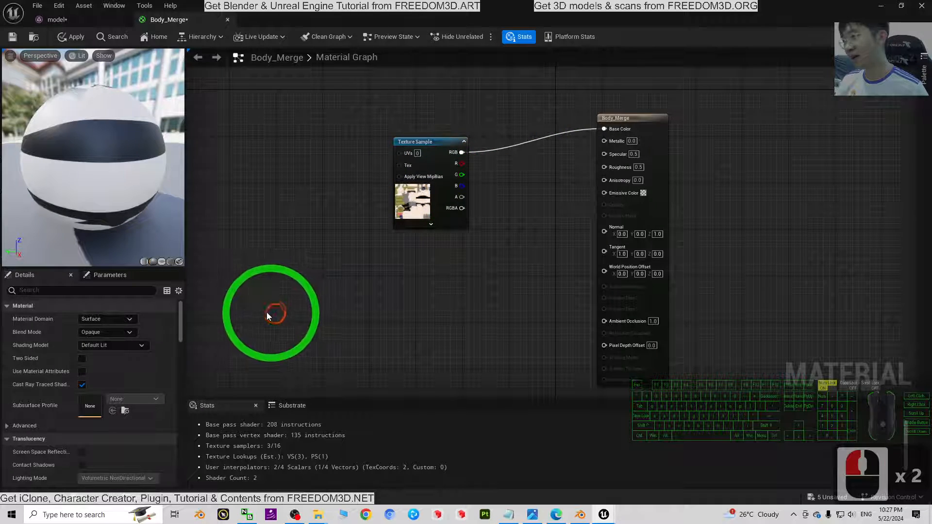
pyautogui.doubleClick(238, 315)
pyautogui.click(236, 313)
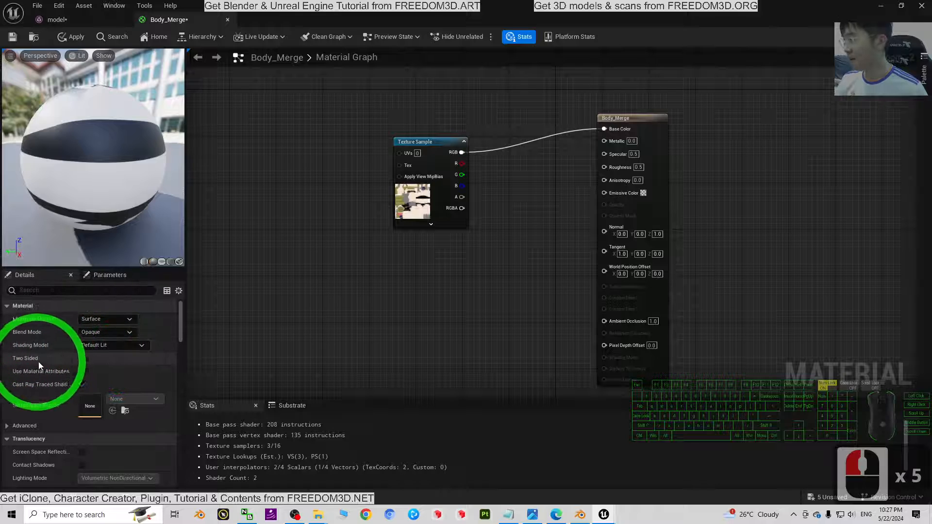
pyautogui.click(80, 358)
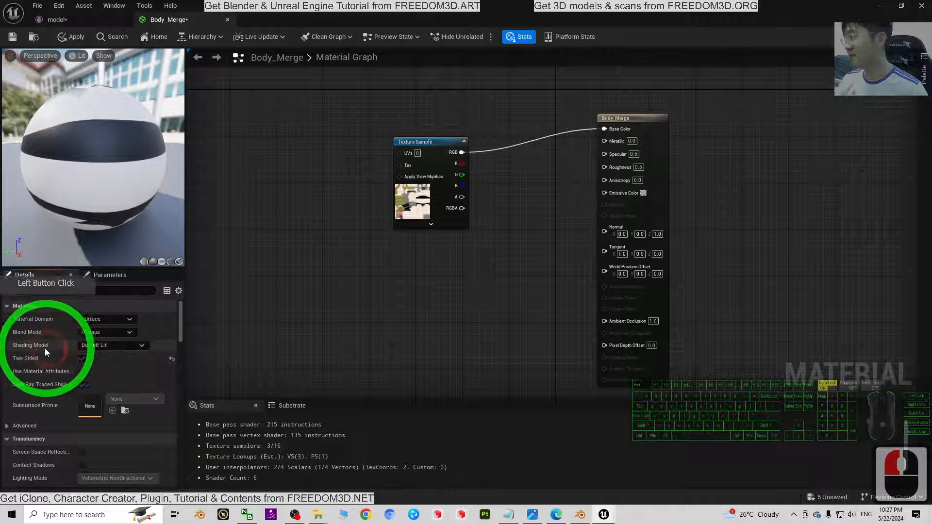
pyautogui.click(105, 333)
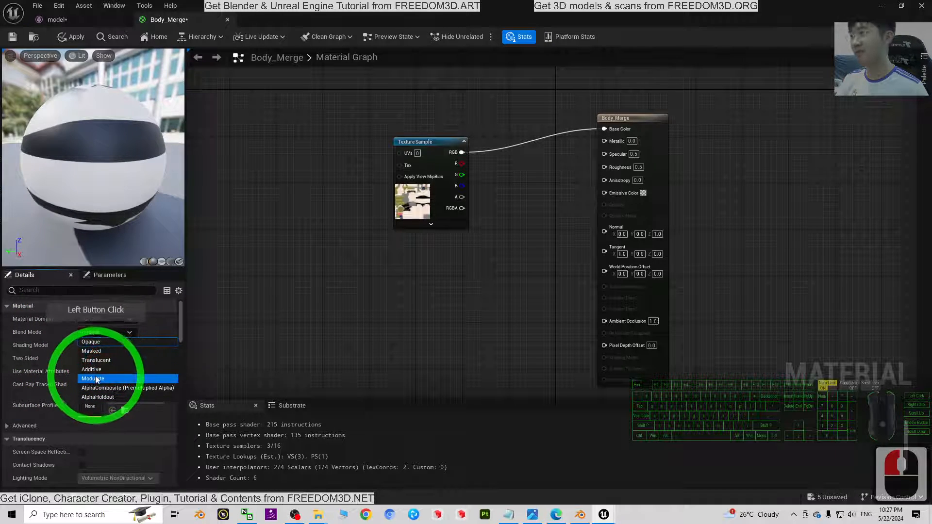
pyautogui.click(102, 351)
# - Connect the Texture Sample's alpha output to the Opacity Mask input and save the Body_Merge material
pyautogui.scroll(2, 526, 197)
pyautogui.click(391, 125)
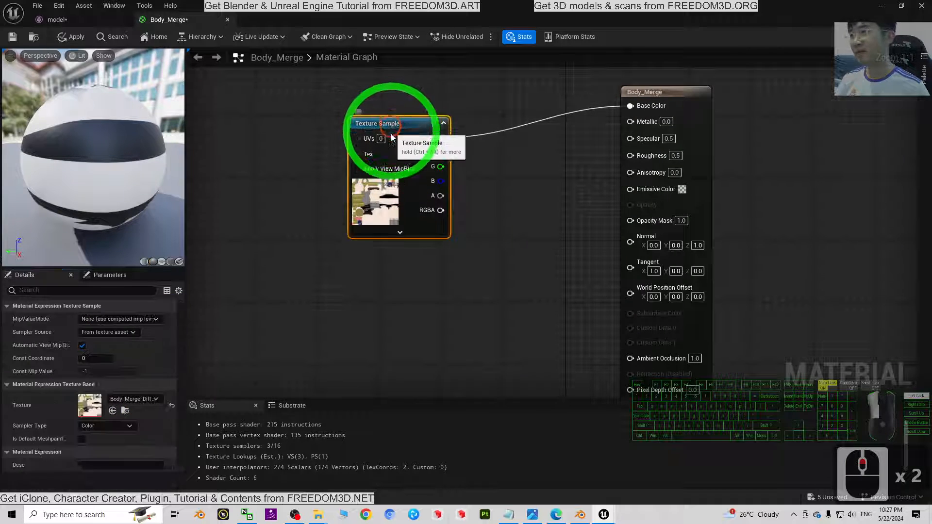
pyautogui.moveTo(392, 137); pyautogui.dragTo(384, 161)
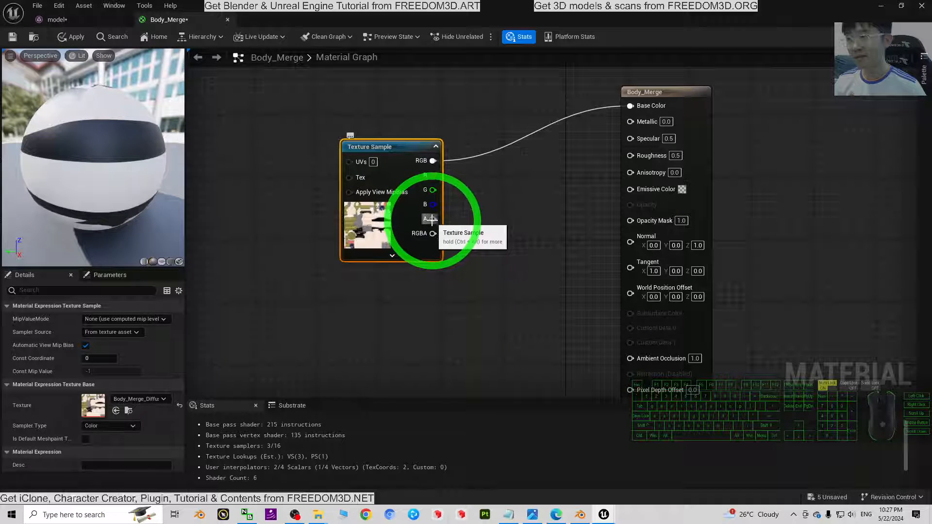
pyautogui.moveTo(434, 223); pyautogui.dragTo(631, 221)
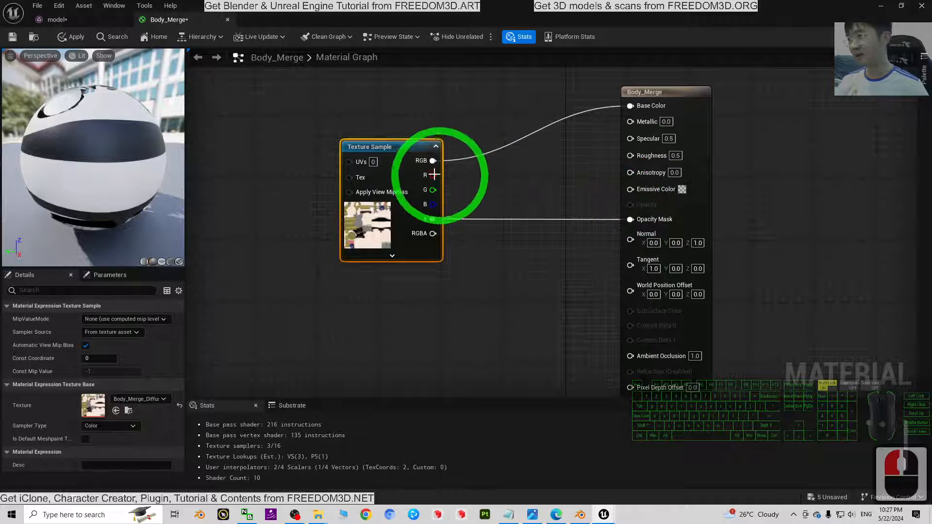
pyautogui.click(13, 37)
# - Go back to the model skeletal mesh, compare its eyes and face with the character in Blender, and return to Unreal Engine
pyautogui.click(57, 20)
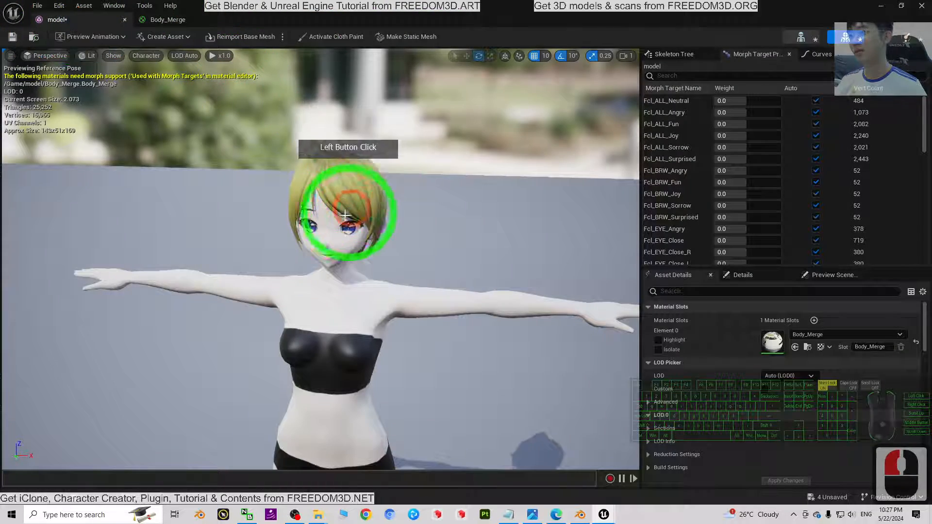
pyautogui.scroll(2, 343, 242)
pyautogui.scroll(-2, 380, 194)
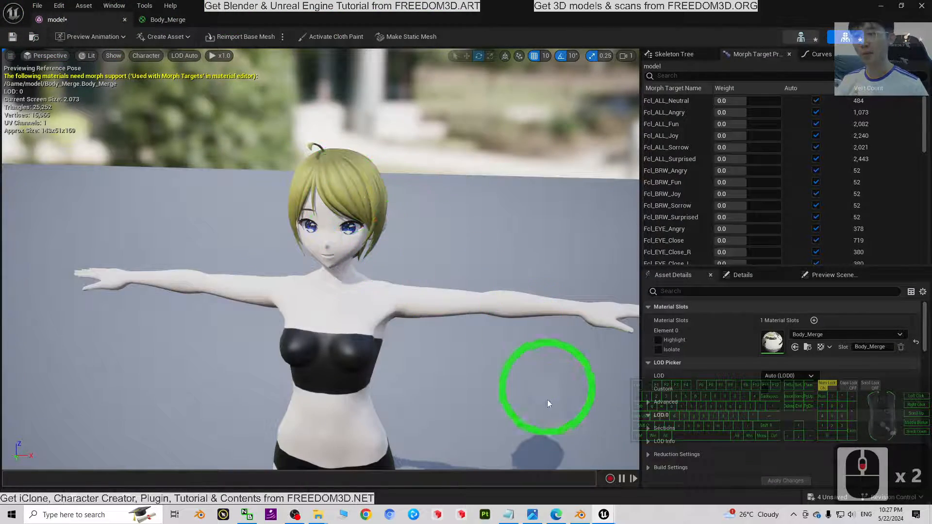
pyautogui.click(585, 516)
pyautogui.click(436, 156)
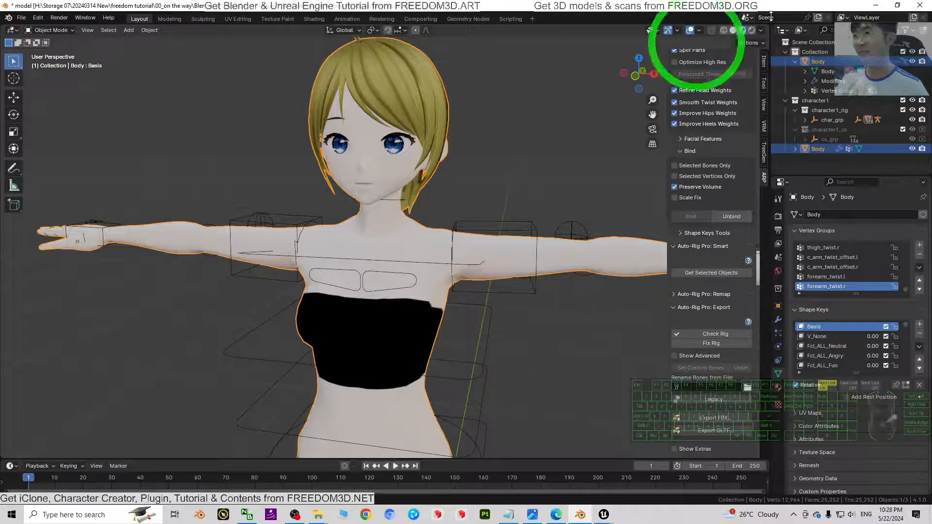
pyautogui.click(877, 3)
pyautogui.click(531, 348)
# - Inspect the character's face up close, check the shape keys list in Blender, and return to the mesh's morph targets
pyautogui.scroll(-3, 424, 272)
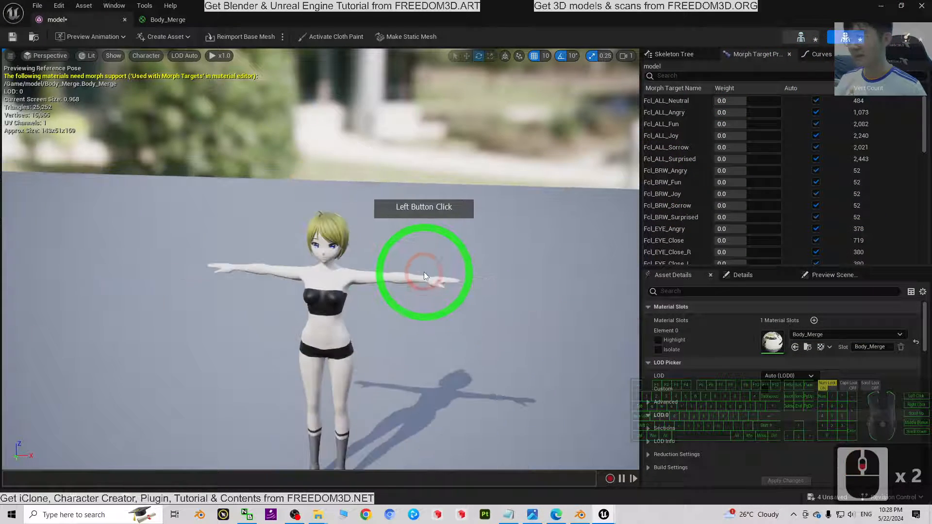
pyautogui.scroll(4, 452, 272)
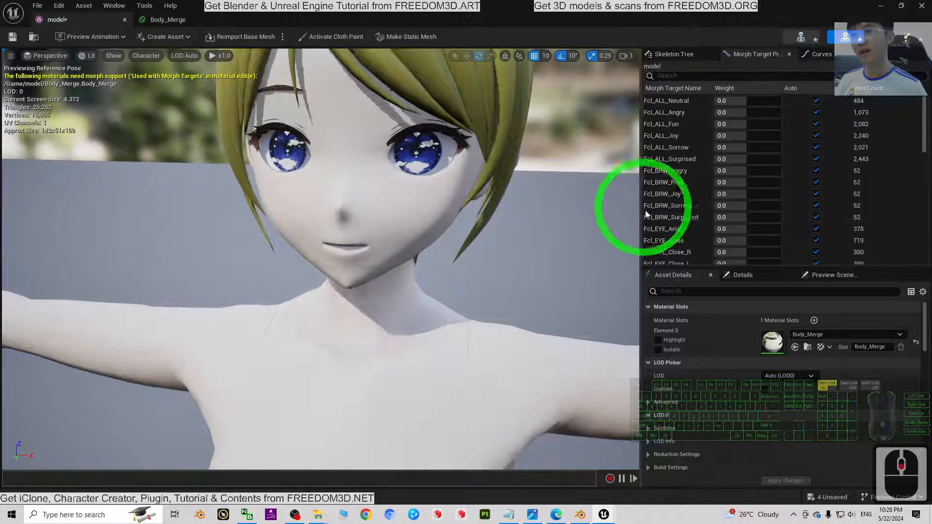
pyautogui.scroll(-4, 434, 190)
pyautogui.scroll(4, 434, 188)
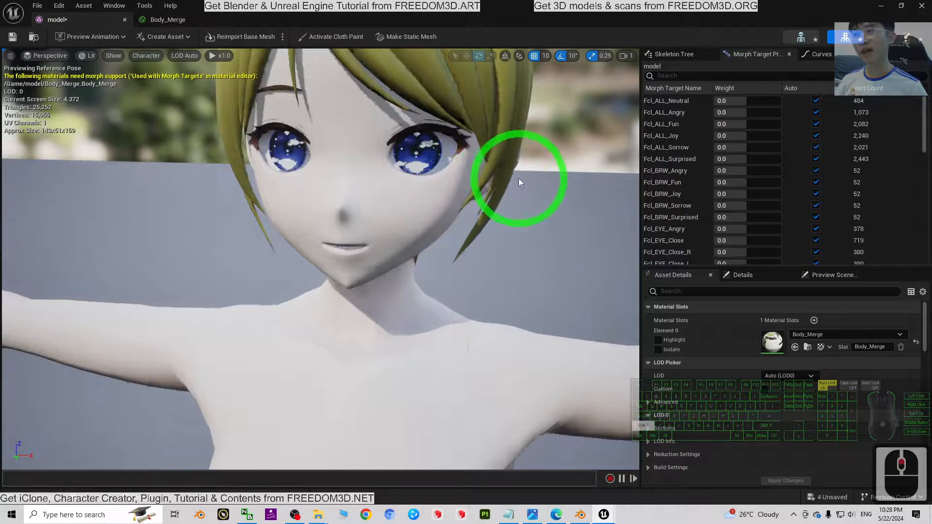
pyautogui.keyDown('shift'); pyautogui.moveTo(518, 180); pyautogui.dragTo(540, 510, button='middle'); pyautogui.keyUp('shift')
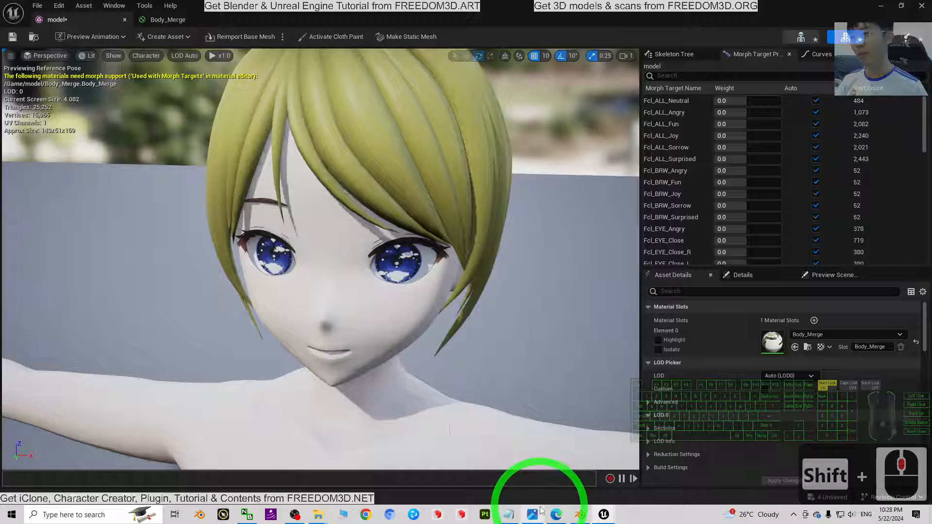
pyautogui.click(578, 515)
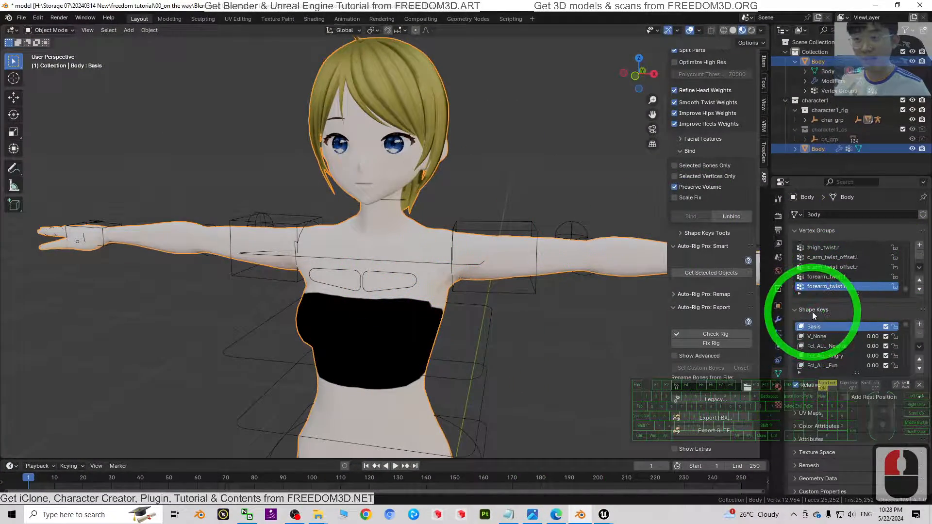
pyautogui.click(876, 5)
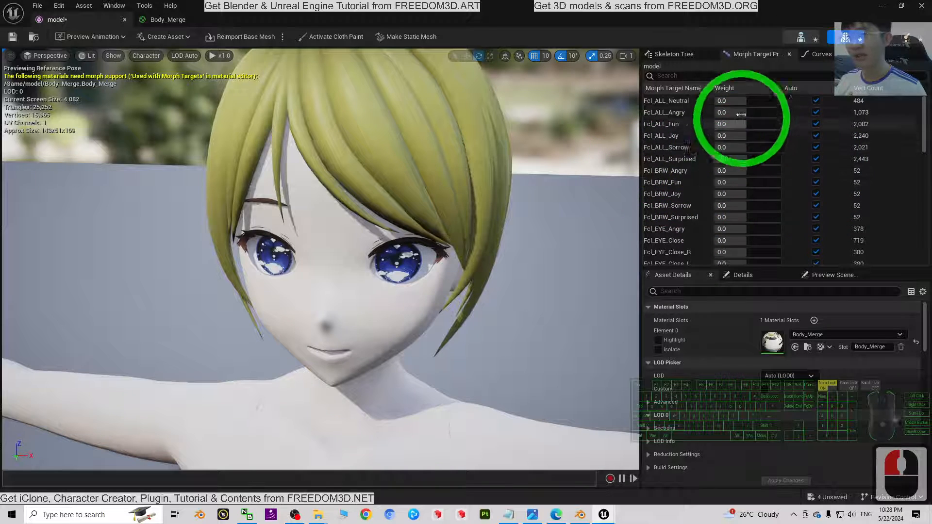
# - Preview the Fcl_ALL_Angry, Fcl_ALL_Sorrow and Fcl_ALL_Surprised morph targets by raising their weights, resetting each one to automatic
pyautogui.moveTo(749, 112); pyautogui.dragTo(821, 113)
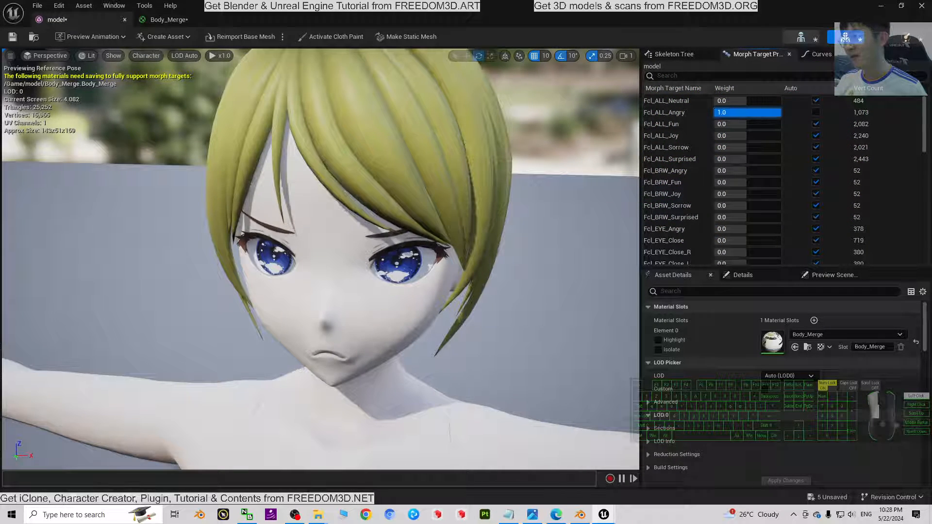
pyautogui.moveTo(914, 112); pyautogui.dragTo(931, 112)
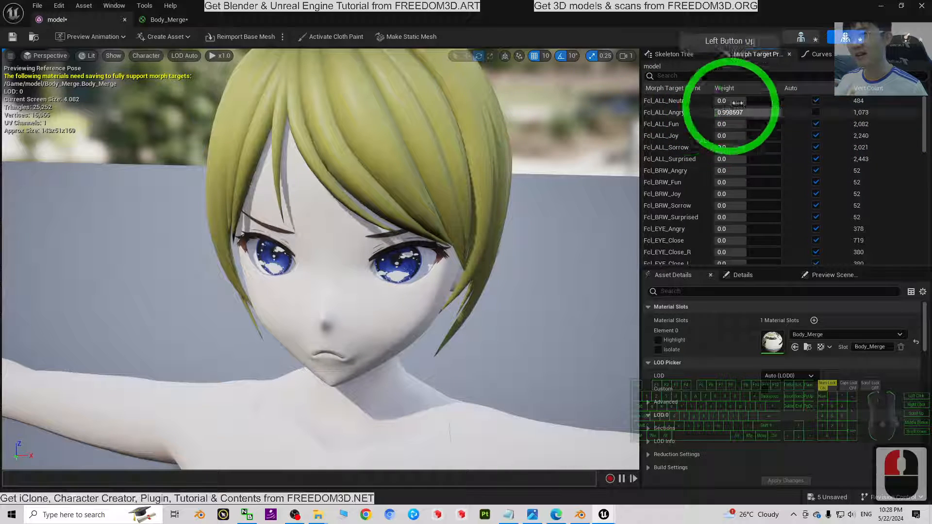
pyautogui.click(817, 112)
pyautogui.moveTo(726, 148); pyautogui.dragTo(877, 152)
pyautogui.click(817, 147)
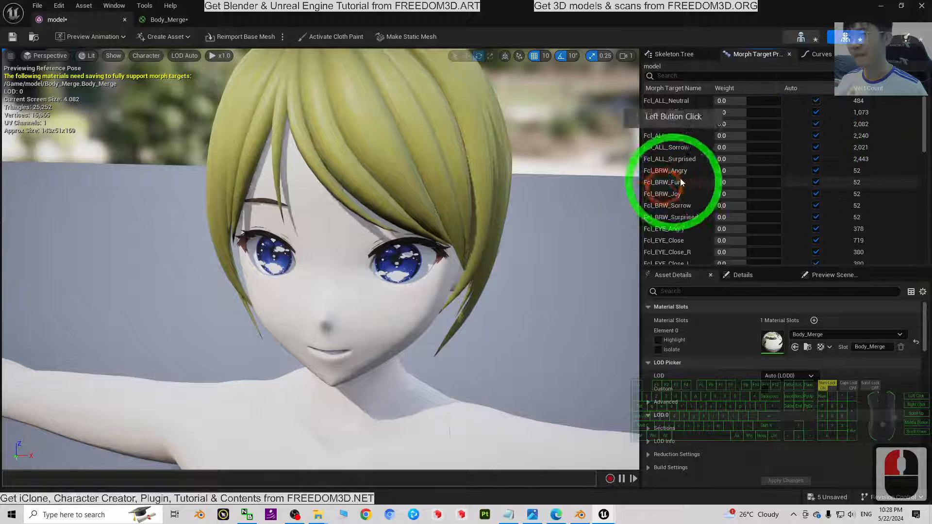
pyautogui.moveTo(740, 162); pyautogui.dragTo(918, 163)
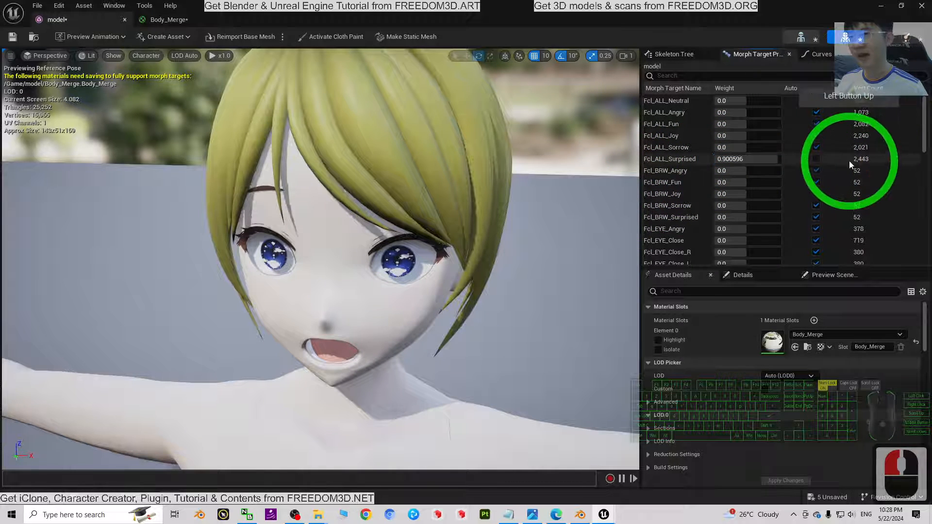
pyautogui.click(817, 159)
pyautogui.click(387, 232)
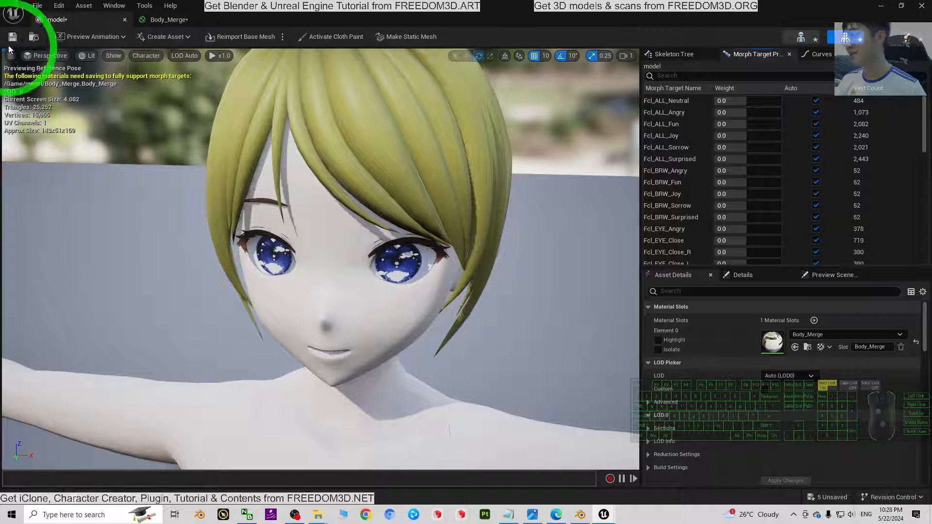
# - Save the model skeletal mesh and the Body_Merge material, and close the asset editor window
pyautogui.click(11, 37)
pyautogui.click(170, 20)
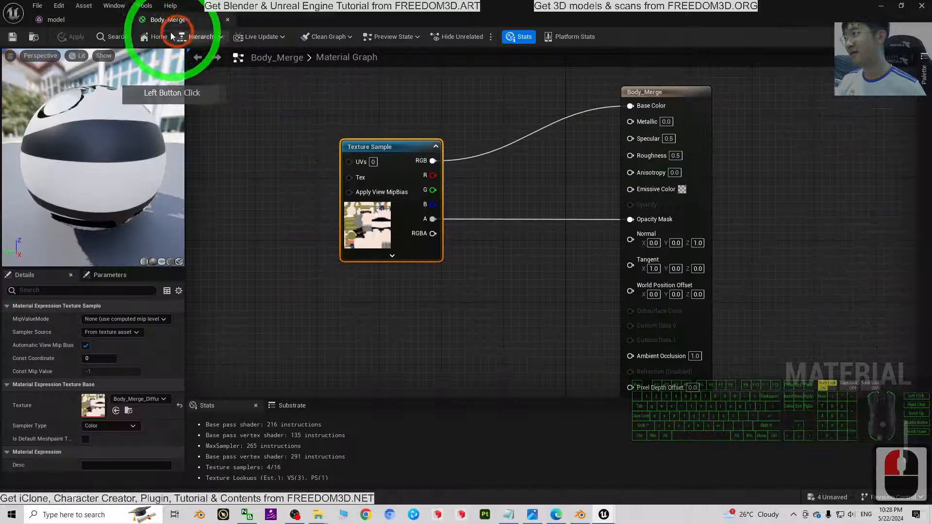
pyautogui.click(13, 37)
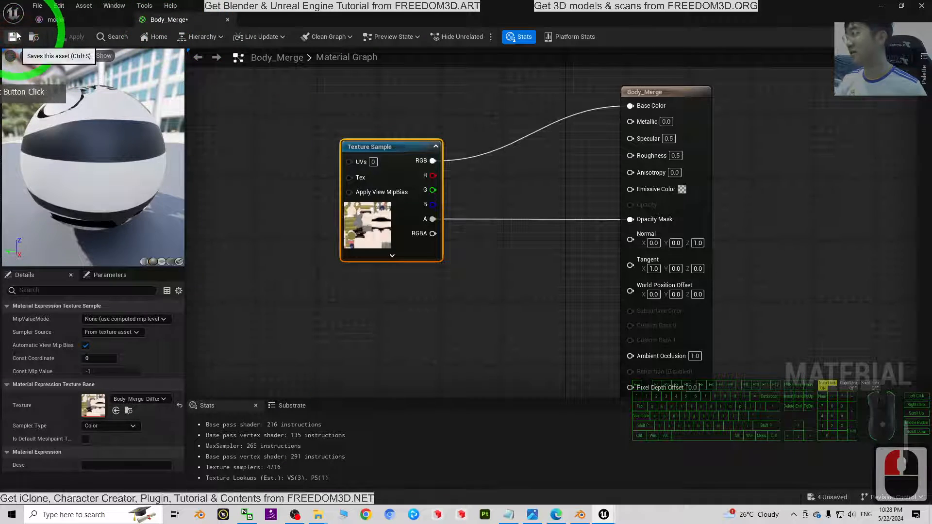
pyautogui.click(922, 7)
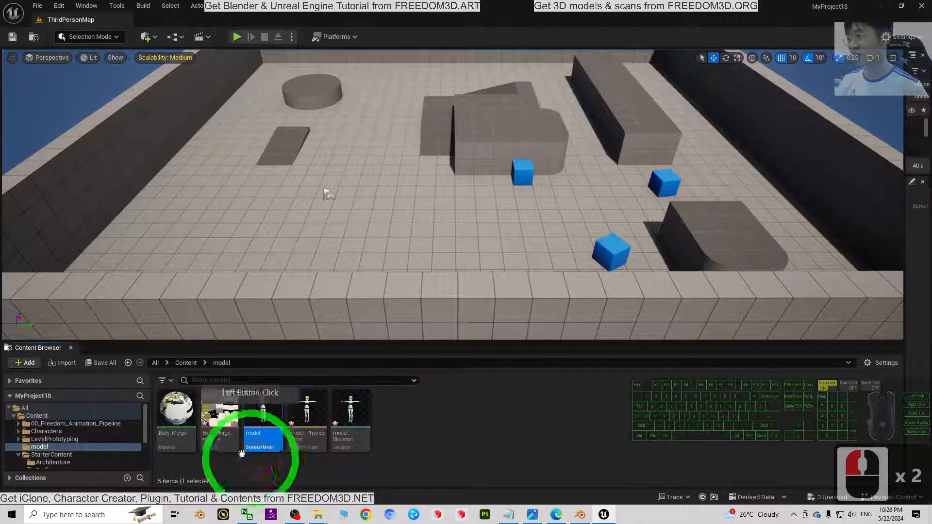
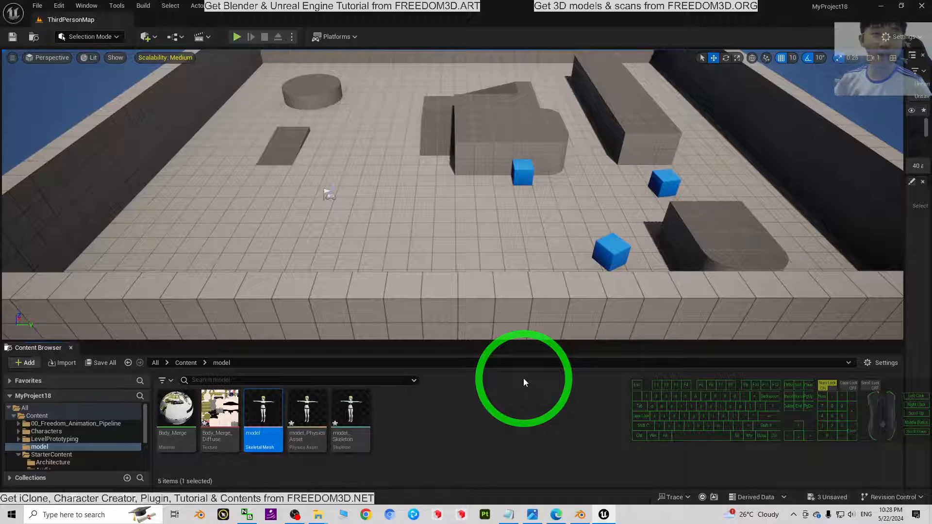
# - Go up to the Content folder, check the Freedom Animation Pipeline web page and the rig in Blender, and return to Unreal Engine
pyautogui.click(464, 433)
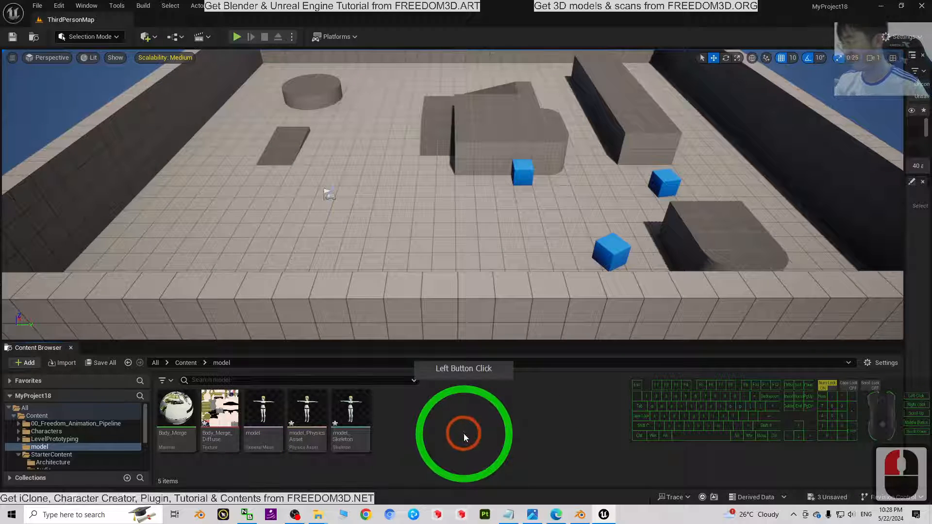
pyautogui.click(185, 364)
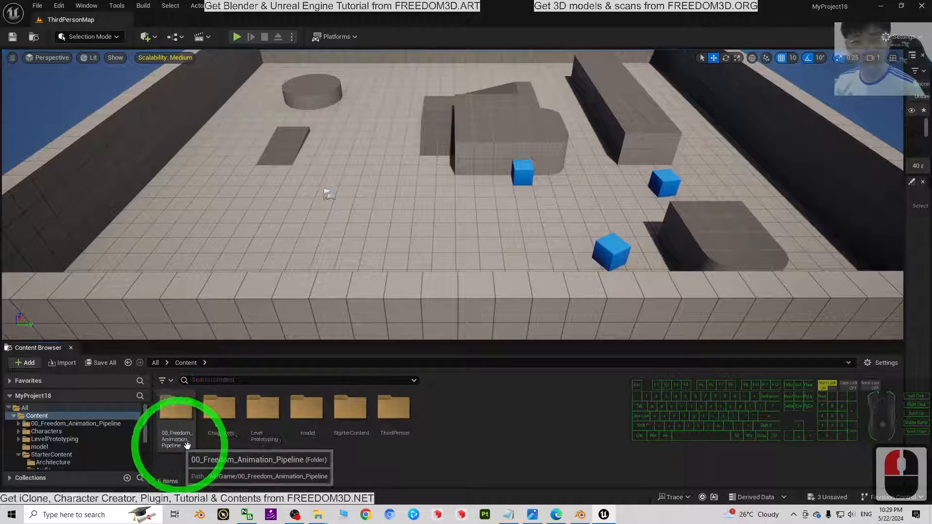
pyautogui.click(556, 514)
pyautogui.click(302, 385)
pyautogui.scroll(12, 401, 329)
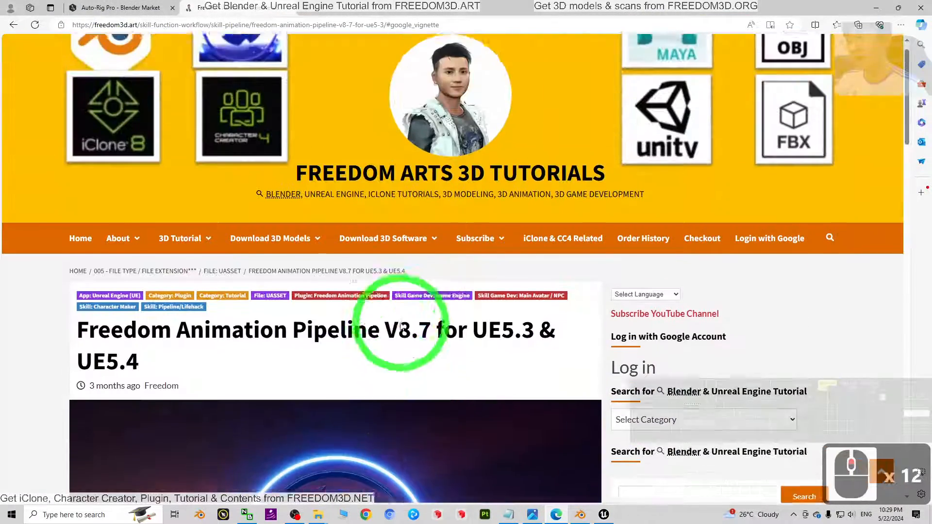
pyautogui.click(879, 8)
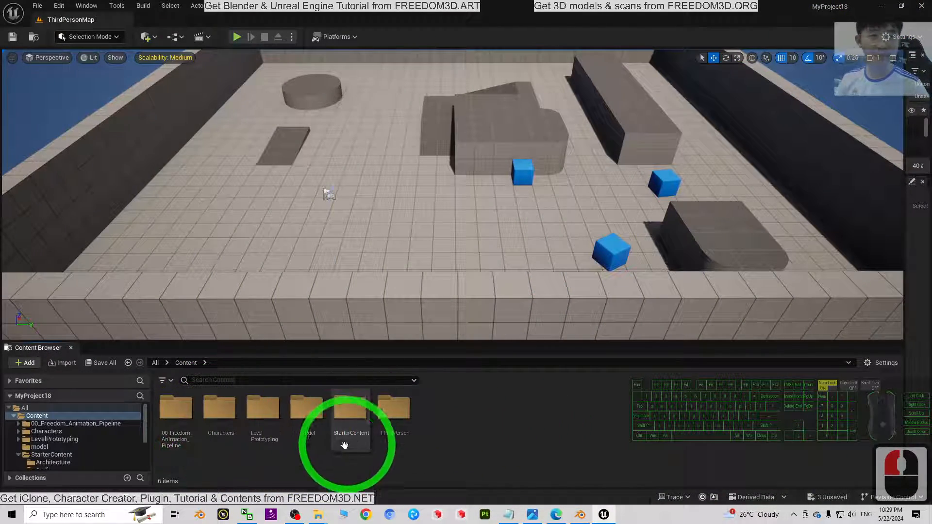
pyautogui.click(580, 515)
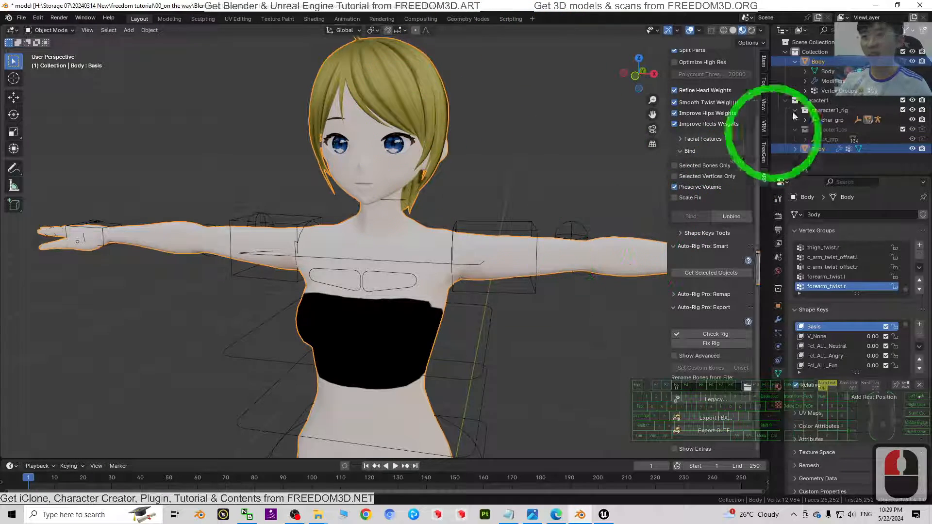
pyautogui.click(870, 5)
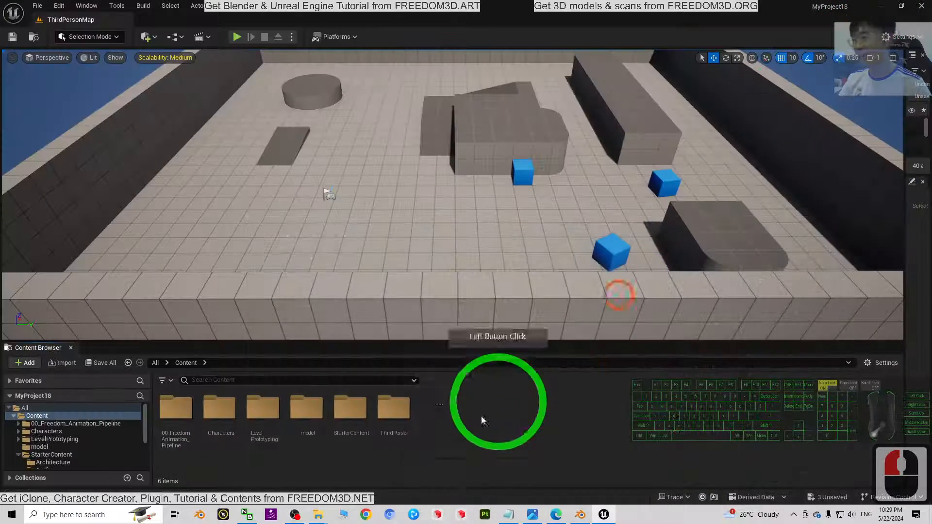
# - Duplicate the AutoRigPro_IKRig asset in 00_Freedom_Animation_Pipeline/AutoRigPro and move the copy to the Content folder
pyautogui.doubleClick(178, 412)
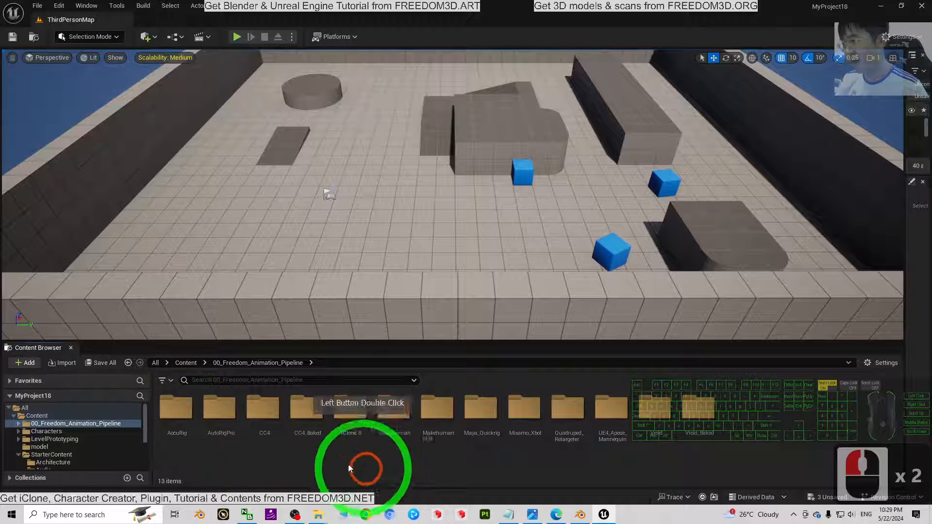
pyautogui.doubleClick(224, 419)
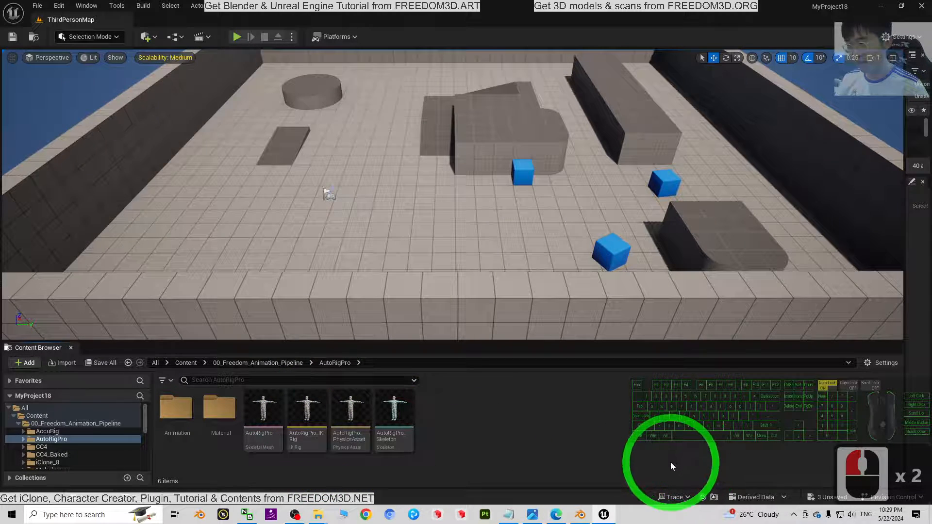
pyautogui.rightClick(313, 411)
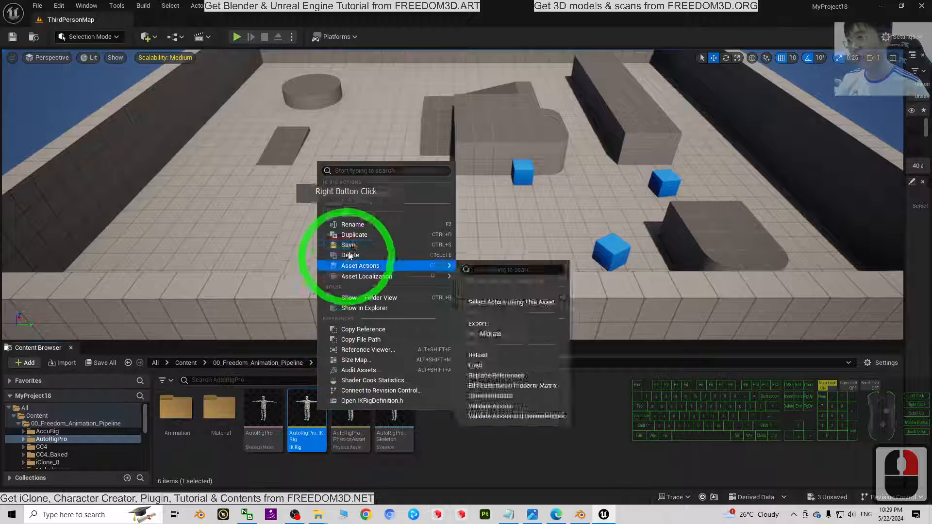
pyautogui.click(352, 235)
pyautogui.click(359, 411)
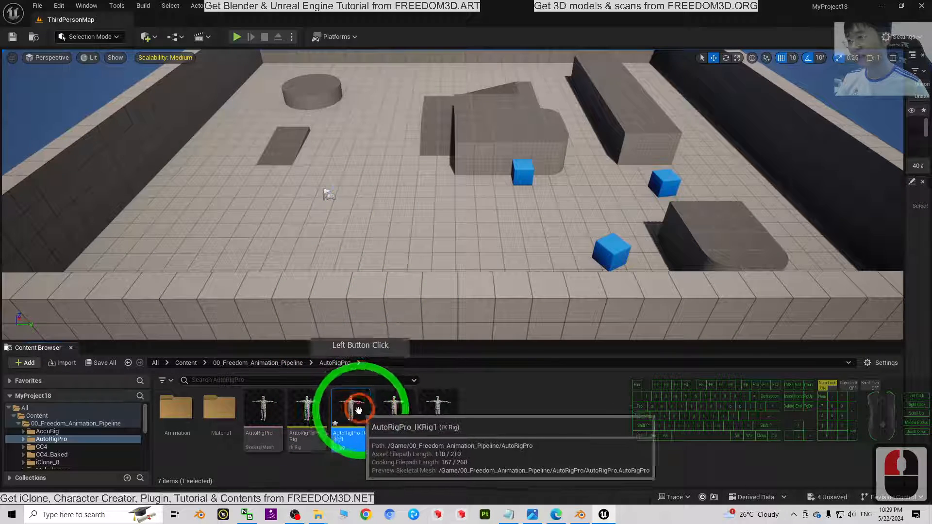
pyautogui.moveTo(359, 411); pyautogui.dragTo(39, 418)
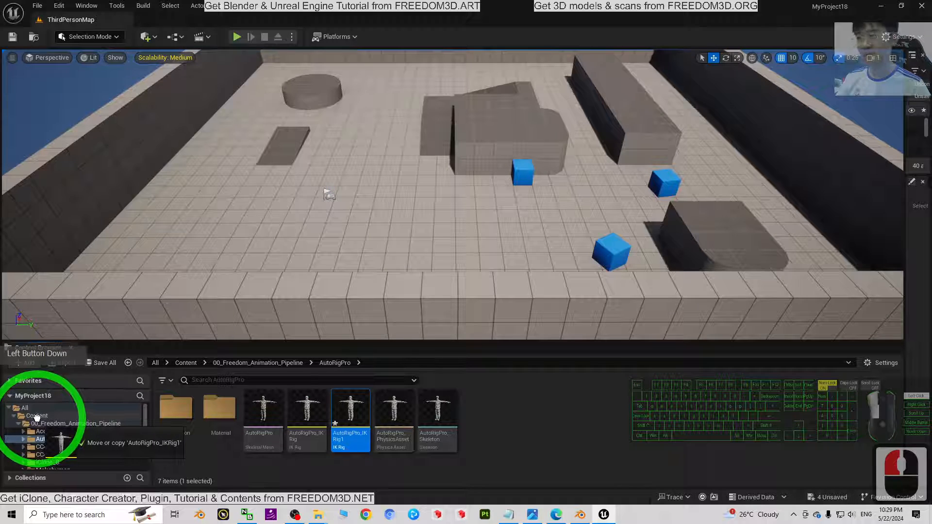
pyautogui.moveTo(37, 416); pyautogui.dragTo(36, 418)
pyautogui.click(45, 435)
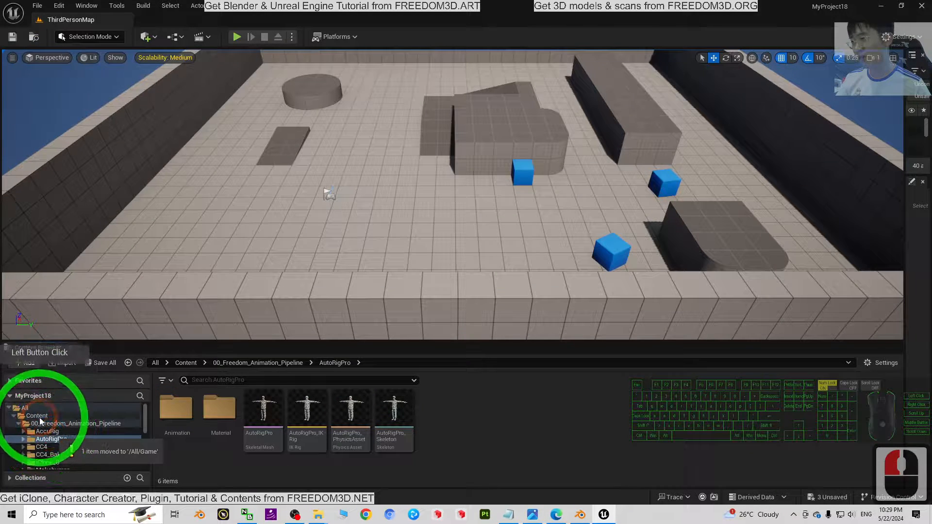
# - Rename the duplicated IK Rig in the Content folder as model_IKRig
pyautogui.click(37, 415)
pyautogui.click(440, 413)
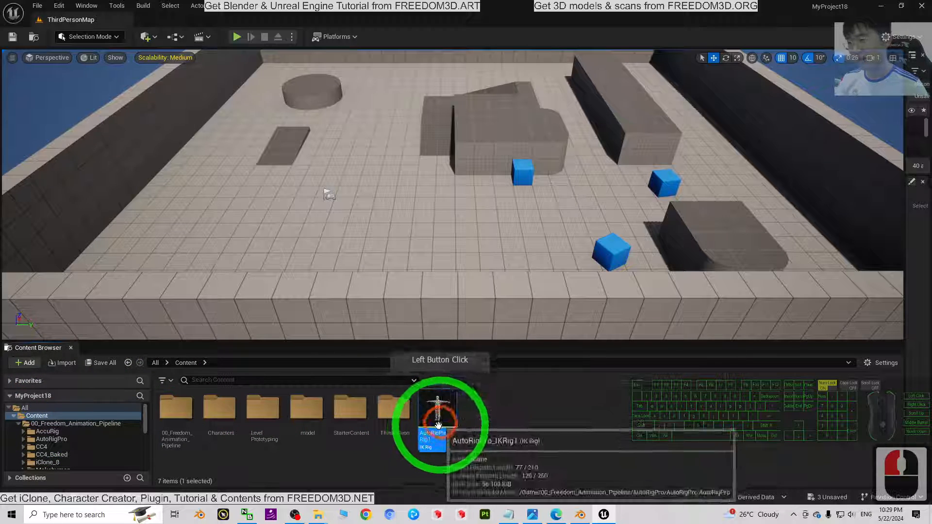
pyautogui.click(454, 419)
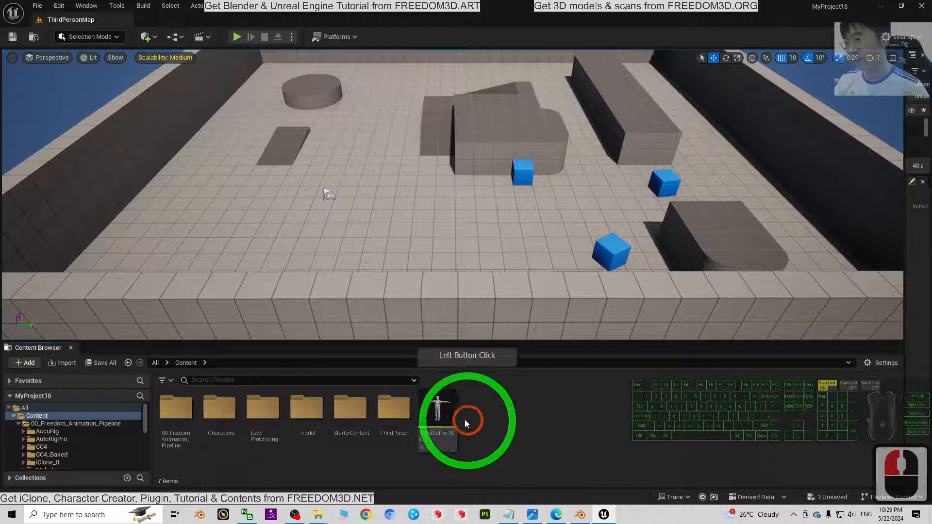
pyautogui.press('F2')
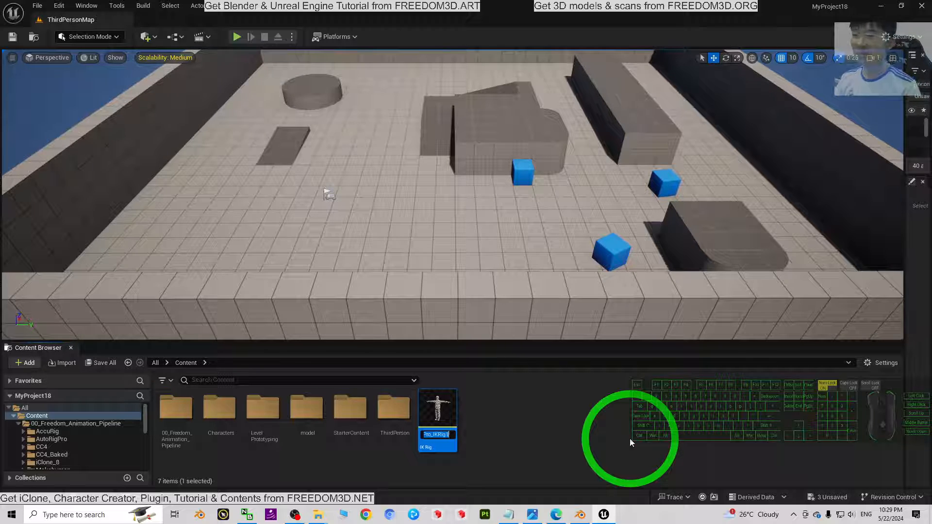
pyautogui.write('model_')
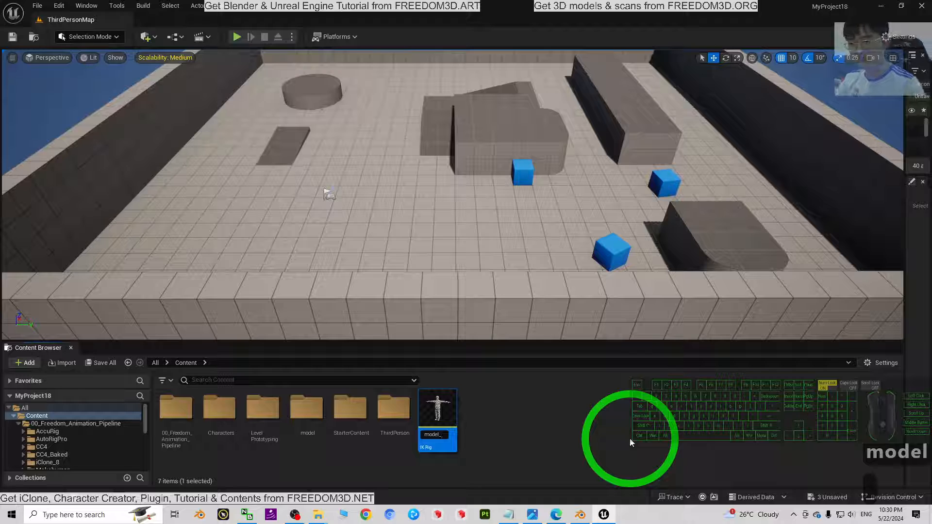
pyautogui.write('IKRig')
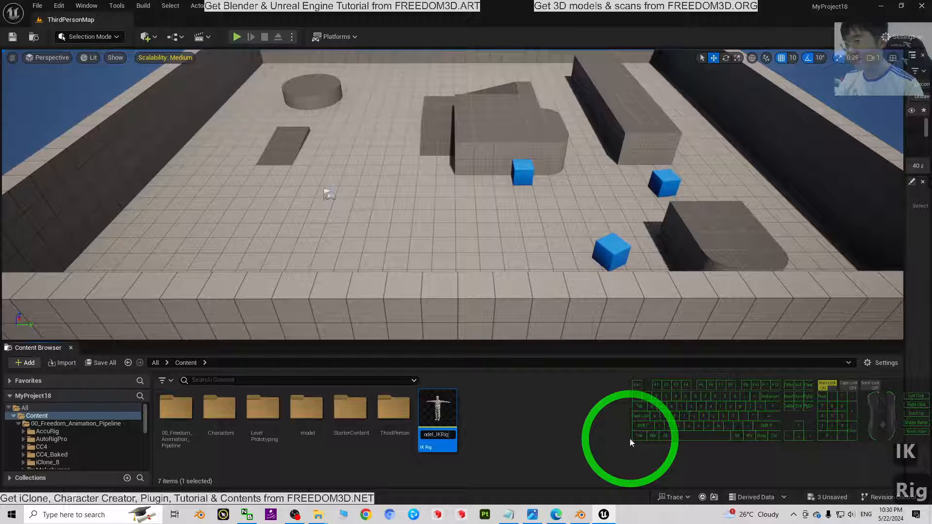
pyautogui.press('Return')
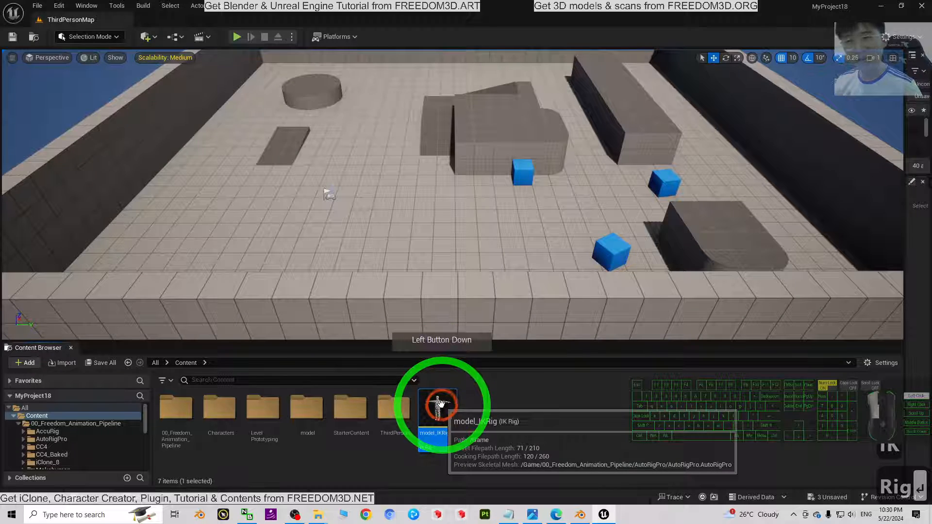
# - Move model_IKRig into the model folder and open that folder
pyautogui.moveTo(440, 403); pyautogui.dragTo(307, 412)
pyautogui.click(333, 432)
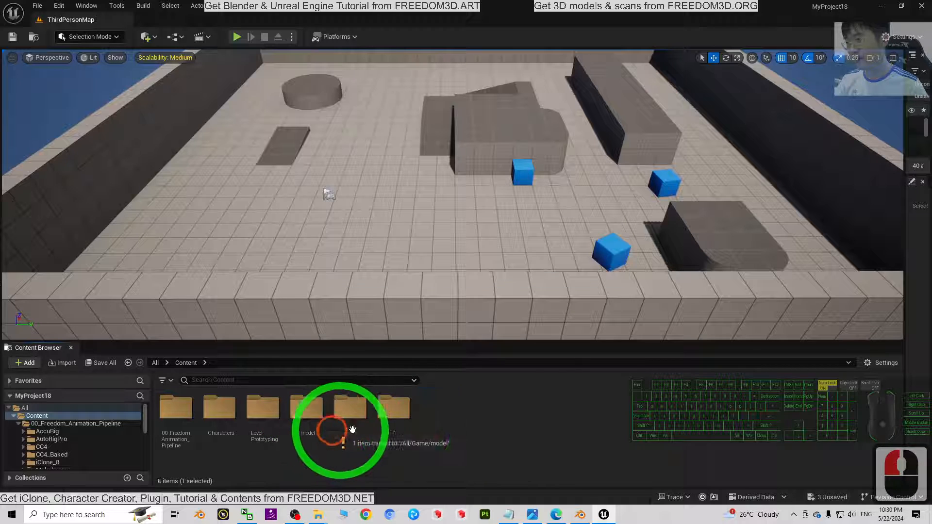
pyautogui.doubleClick(306, 411)
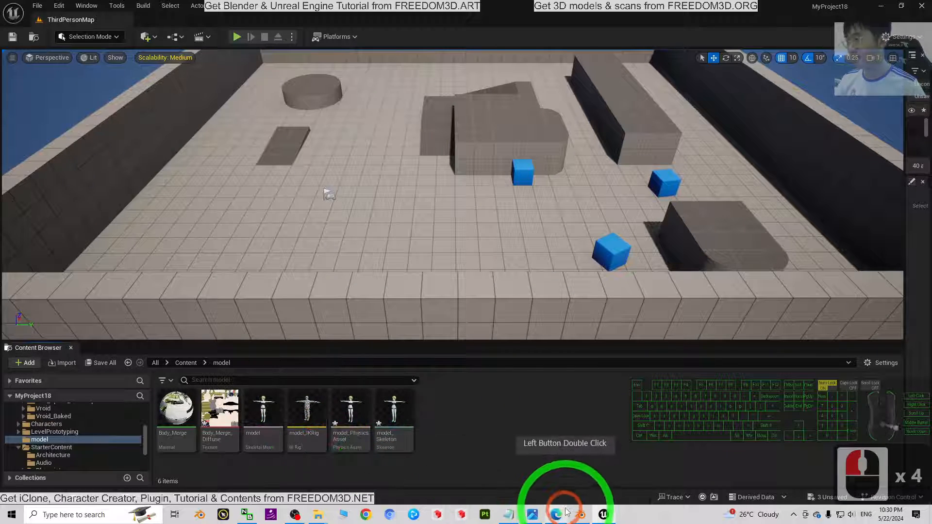
# - Open model_IKRig and set its preview skeletal mesh to model
pyautogui.doubleClick(306, 410)
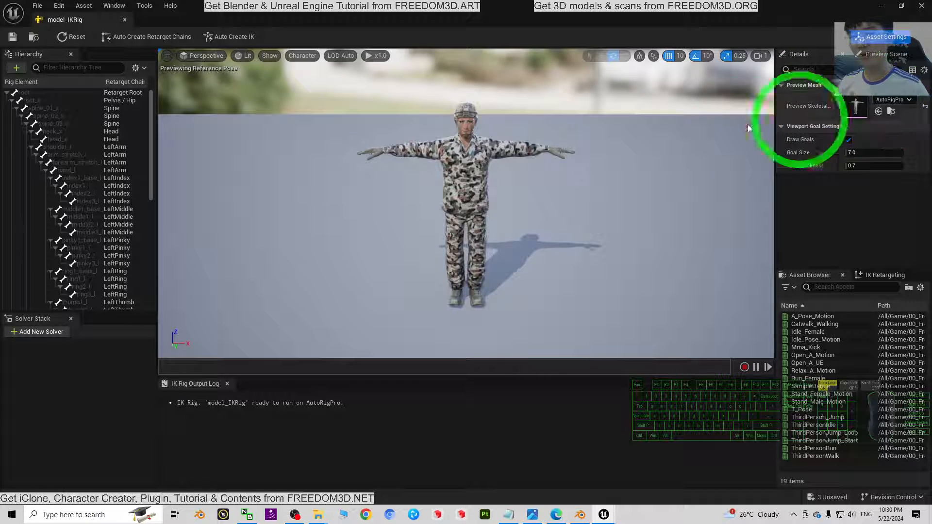
pyautogui.click(907, 100)
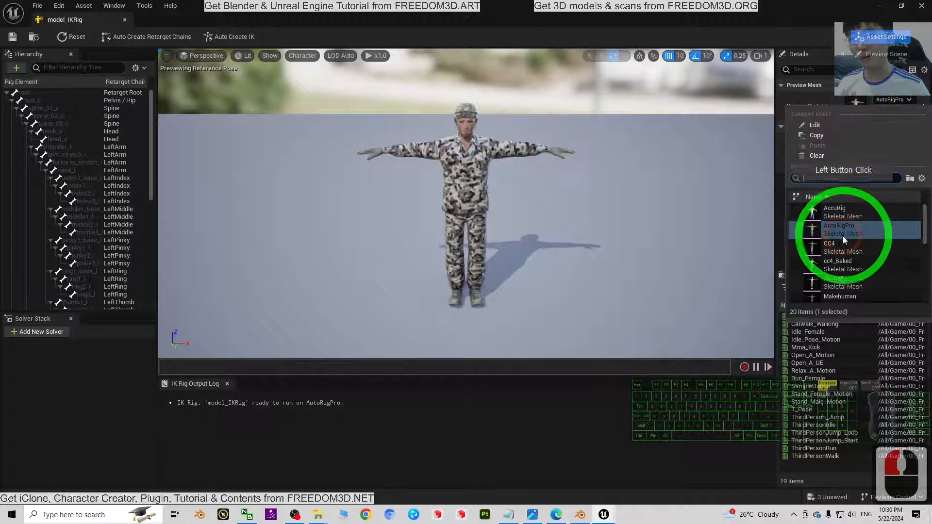
pyautogui.scroll(-7, 850, 239)
pyautogui.scroll(-11, 873, 246)
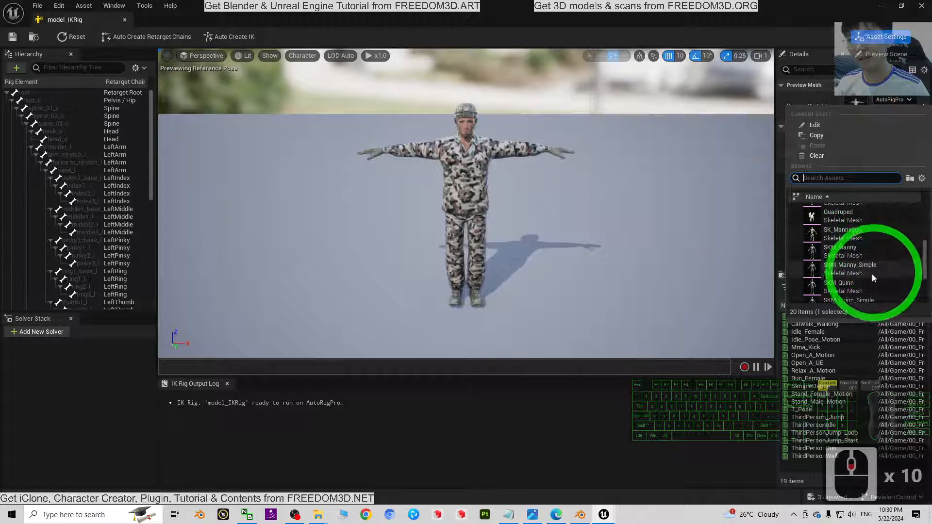
pyautogui.scroll(-1, 891, 240)
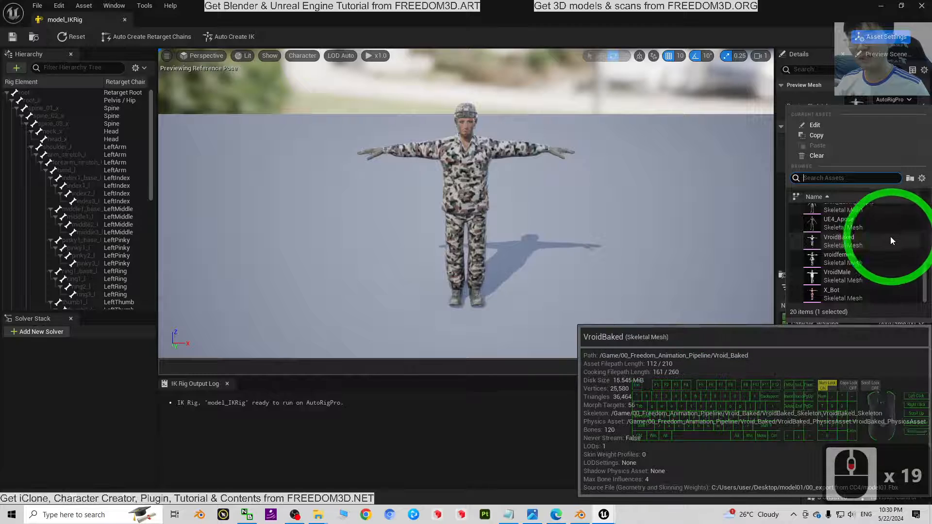
pyautogui.scroll(9, 886, 243)
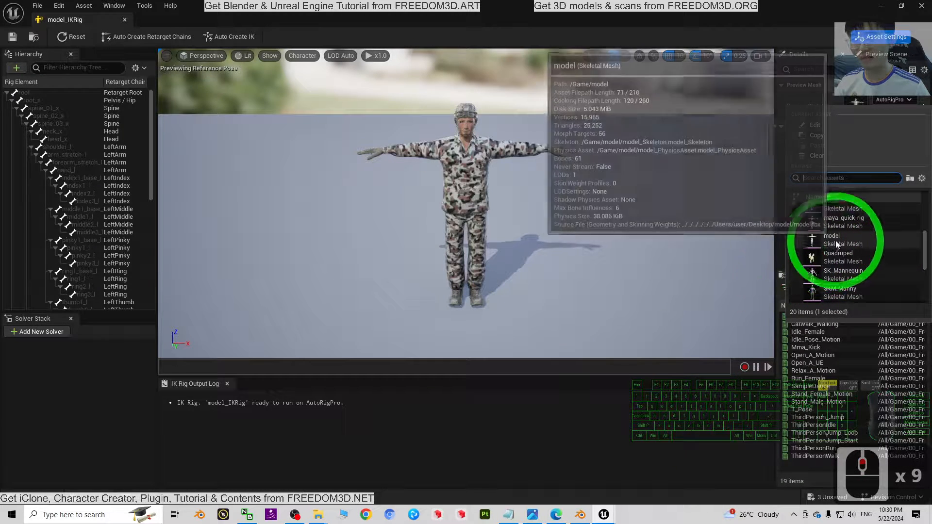
pyautogui.click(840, 238)
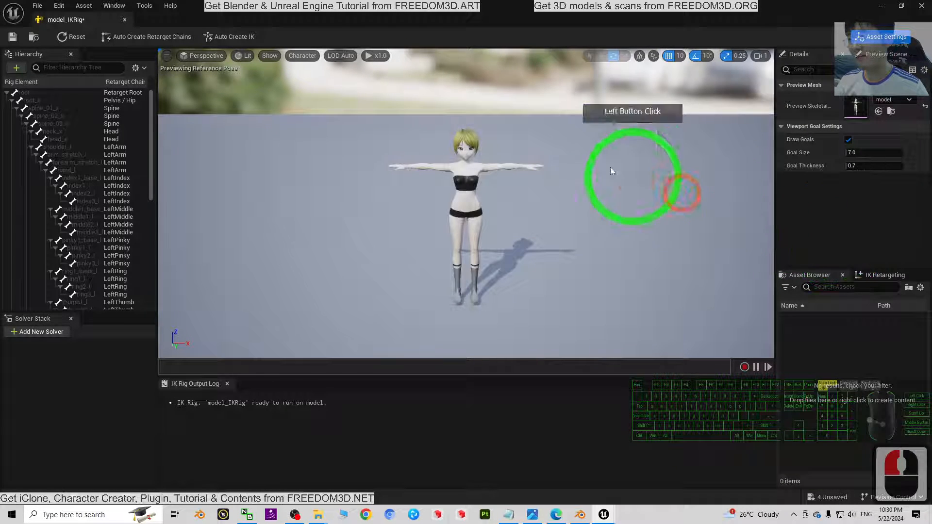
# - Set the viewport's bone drawing to All Hierarchy and inspect the model's skeleton from the front and side
pyautogui.scroll(2, 585, 159)
pyautogui.scroll(-1, 587, 162)
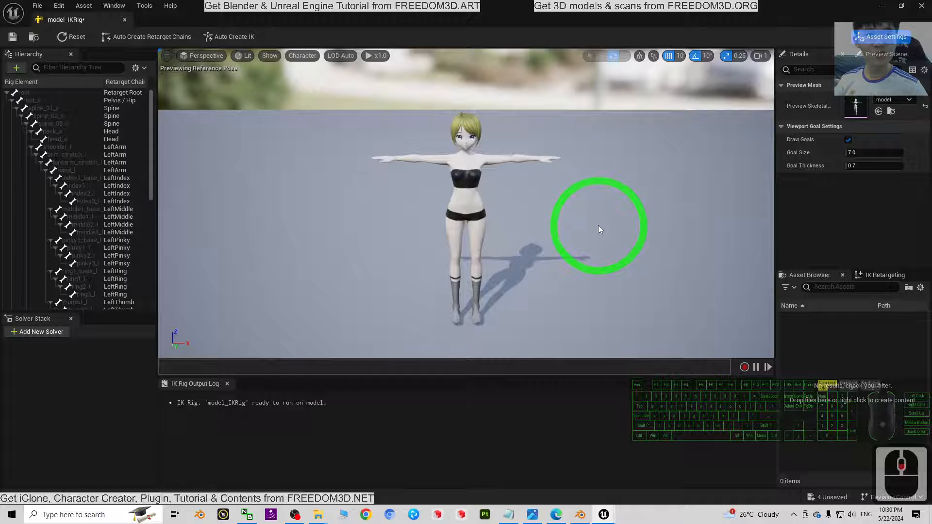
pyautogui.click(303, 56)
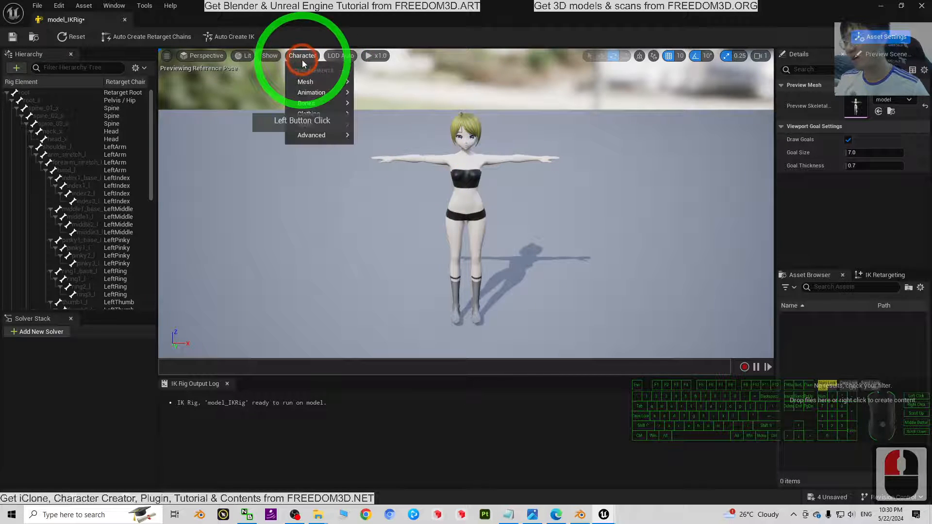
pyautogui.click(307, 102)
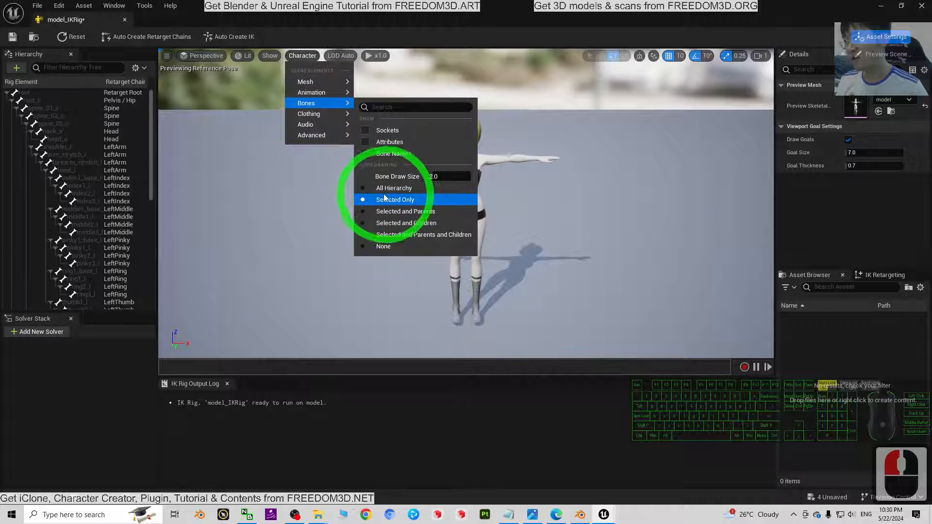
pyautogui.click(390, 187)
pyautogui.scroll(-2, 558, 181)
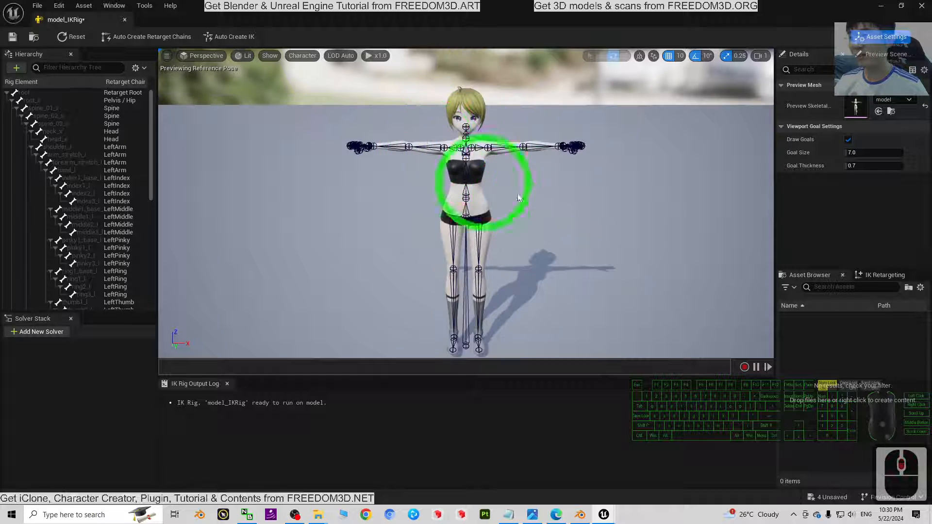
pyautogui.moveTo(668, 249); pyautogui.dragTo(667, 256, button='middle')
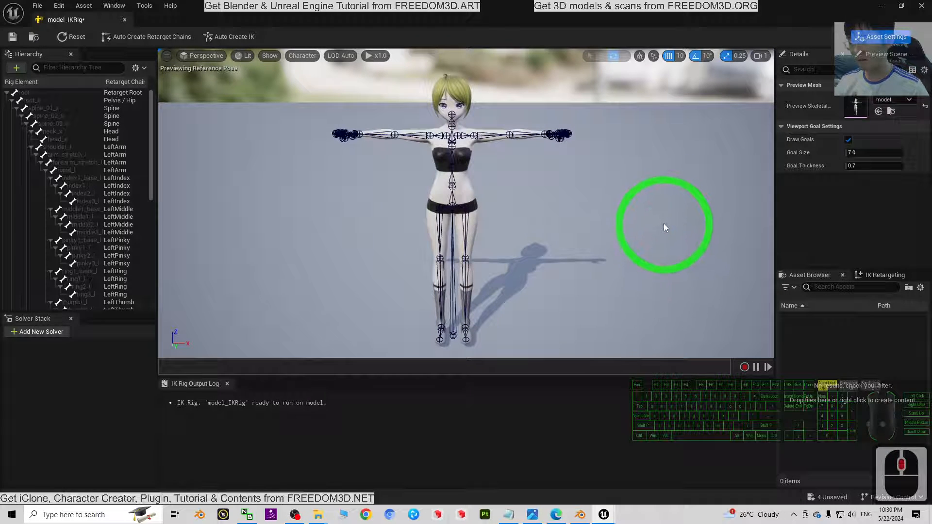
pyautogui.moveTo(664, 231)
pyautogui.keyDown('alt'); pyautogui.mouseDown()
pyautogui.moveTo(575, 219)
pyautogui.moveTo(663, 215)
pyautogui.mouseUp(); pyautogui.keyUp('alt')
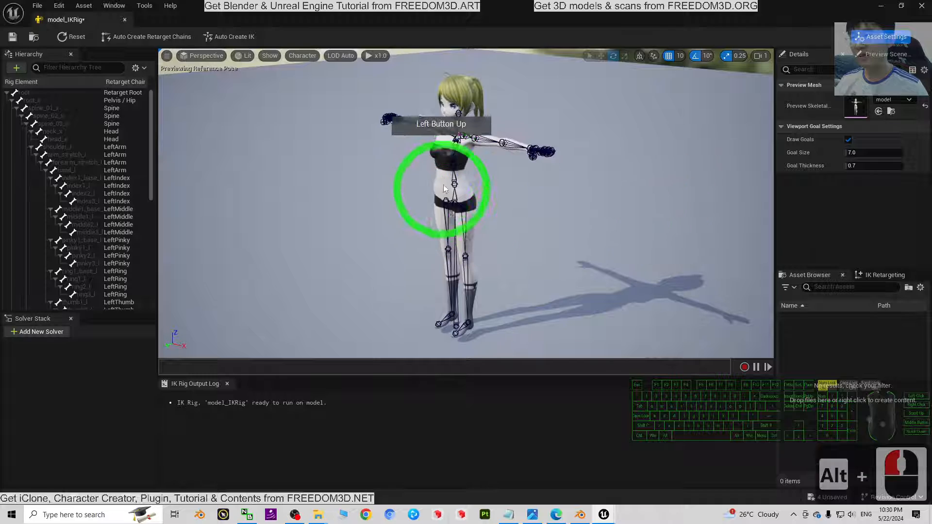
pyautogui.keyDown('alt'); pyautogui.moveTo(578, 277); pyautogui.dragTo(613, 262); pyautogui.keyUp('alt')
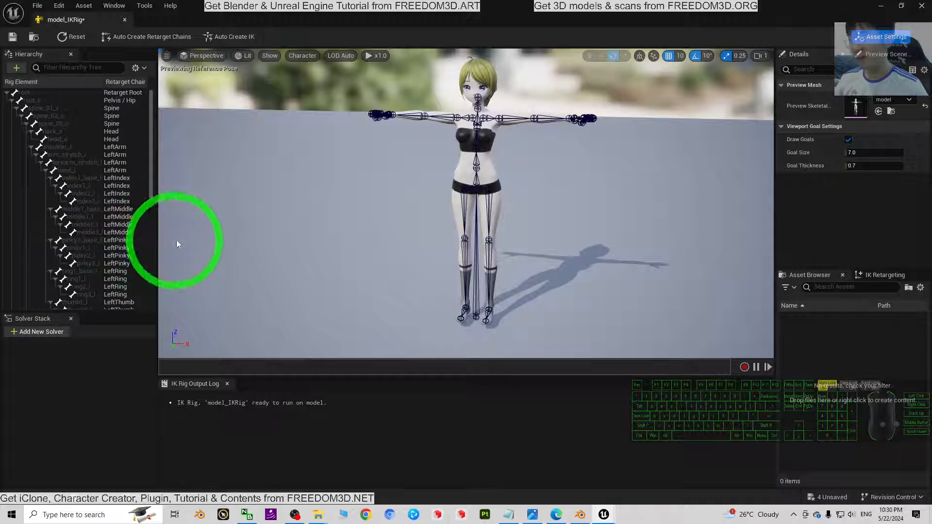
# - Switch to the web browser with the Freedom Animation Pipeline V8.7 for UE5.3 & UE5.4 page
pyautogui.click(557, 516)
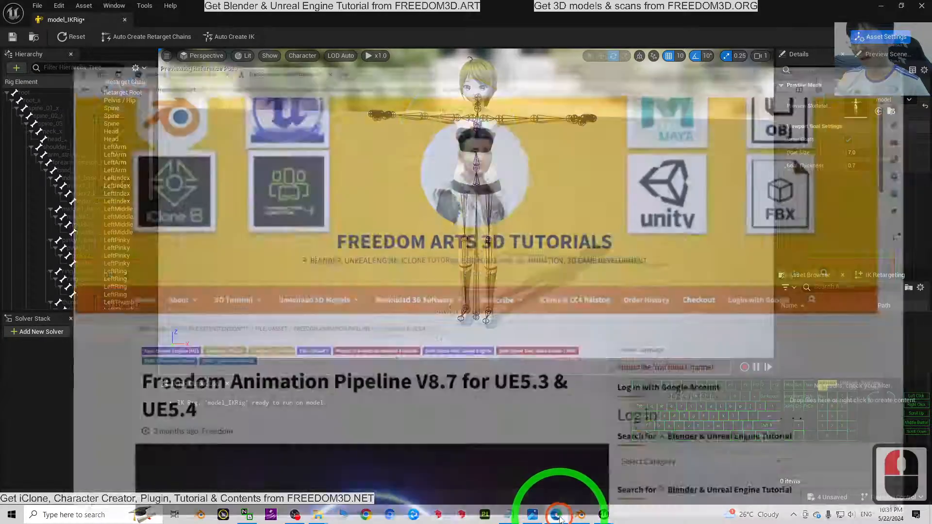
# - Save the model_IKRig asset and close its editor
pyautogui.click(851, 5)
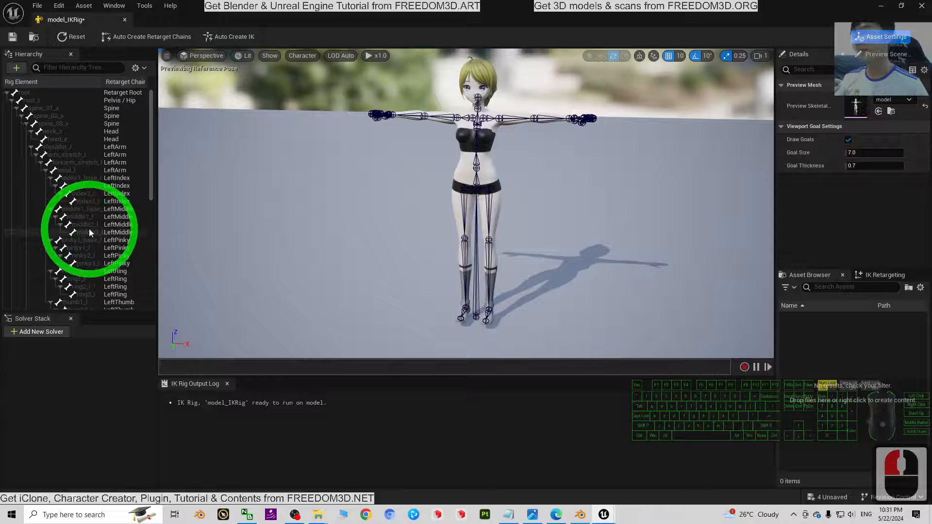
pyautogui.click(12, 36)
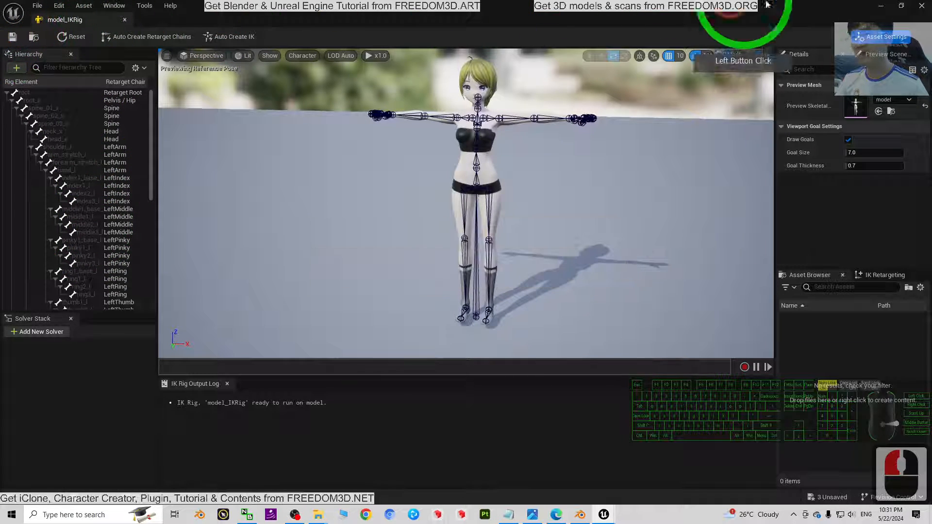
pyautogui.click(921, 6)
# - Create a new IK Retargeter asset in the model content folder
pyautogui.click(590, 430)
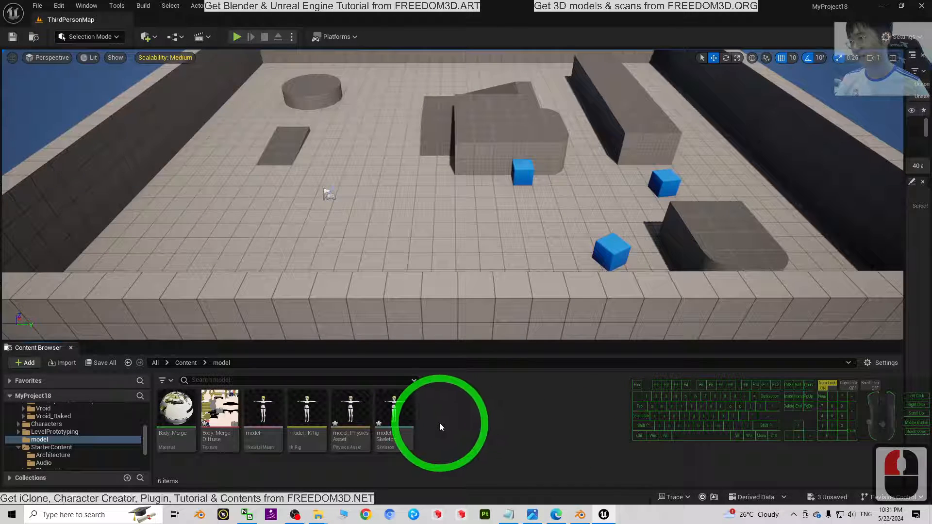
pyautogui.rightClick(445, 422)
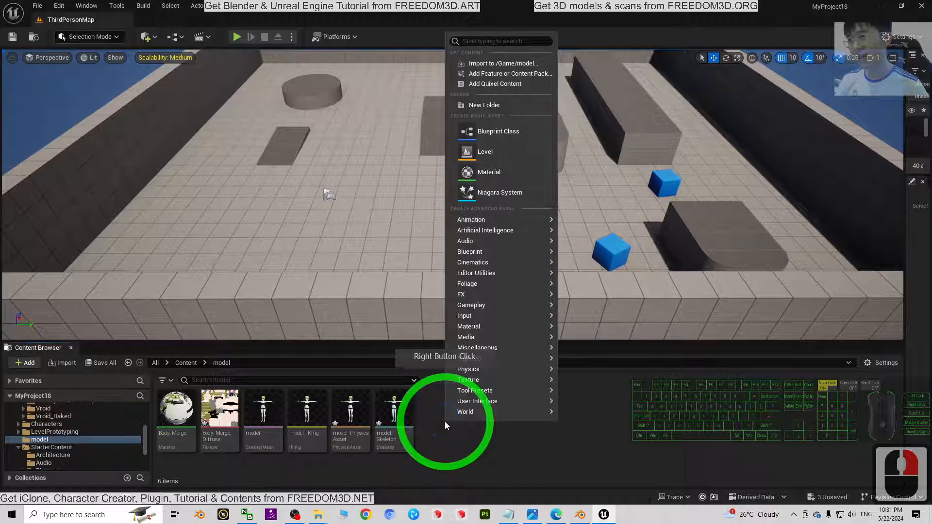
pyautogui.moveTo(489, 223)
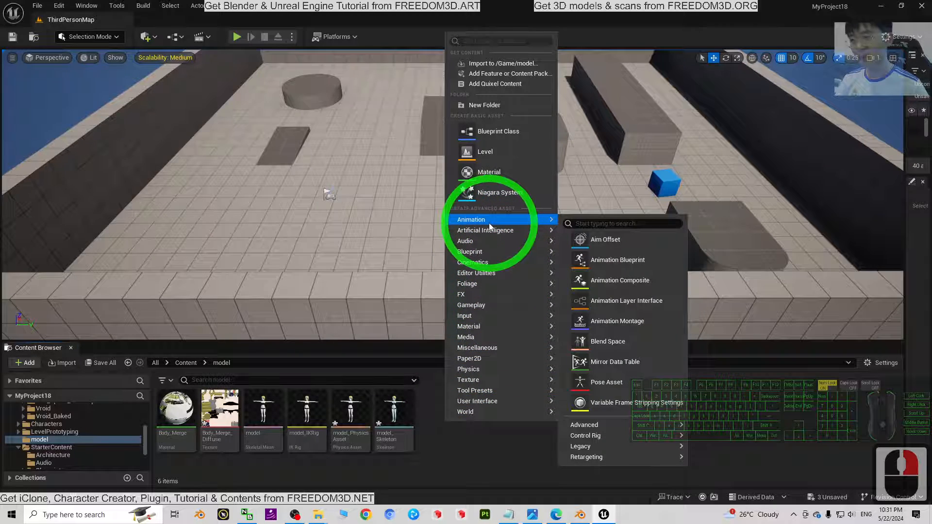
pyautogui.moveTo(597, 456)
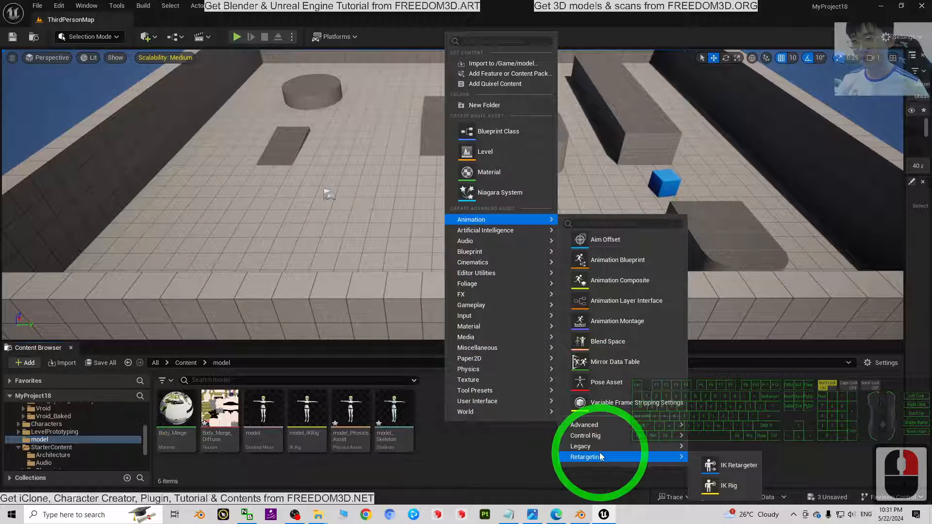
pyautogui.click(729, 467)
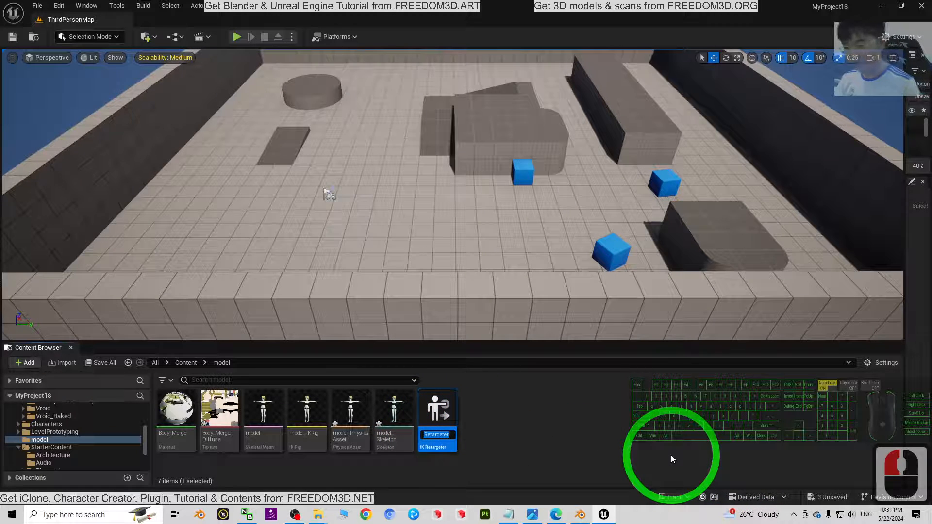
# - Name the new IK Retargeter AutoRigPro_to_model_IKRetargeter
pyautogui.press('shift')
pyautogui.write('A')
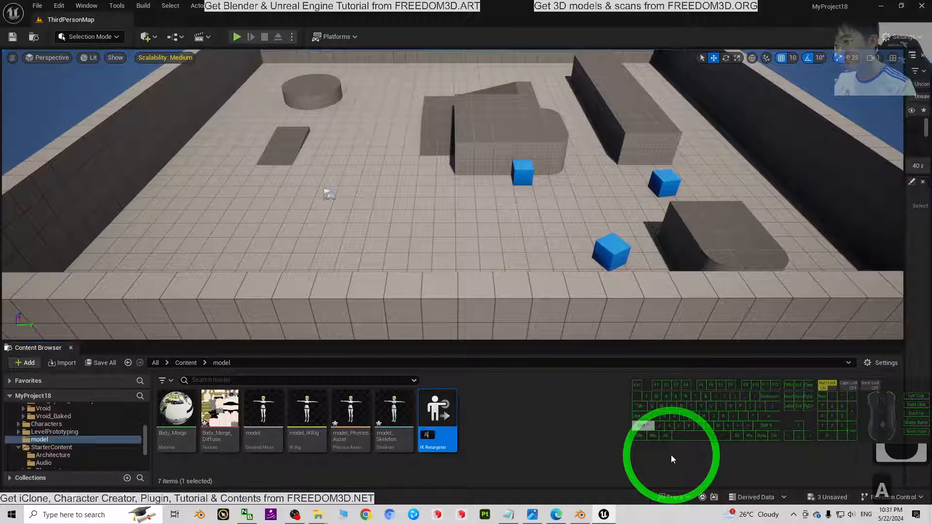
pyautogui.write('utoRigPr')
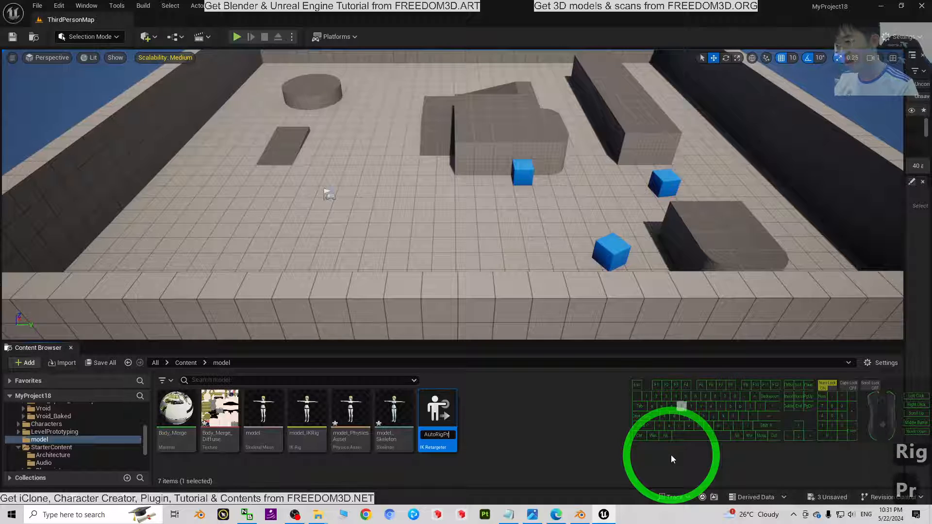
pyautogui.write('o_to_)')
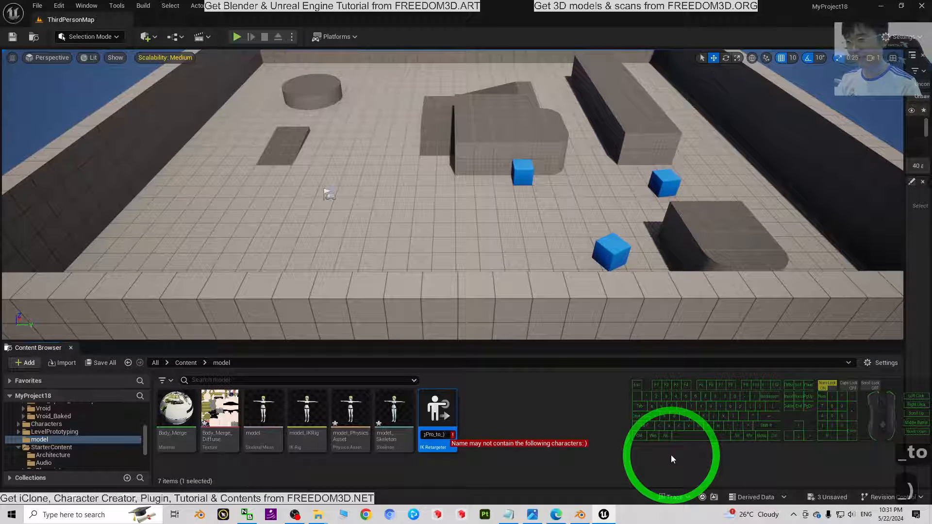
pyautogui.press('BackSpace')
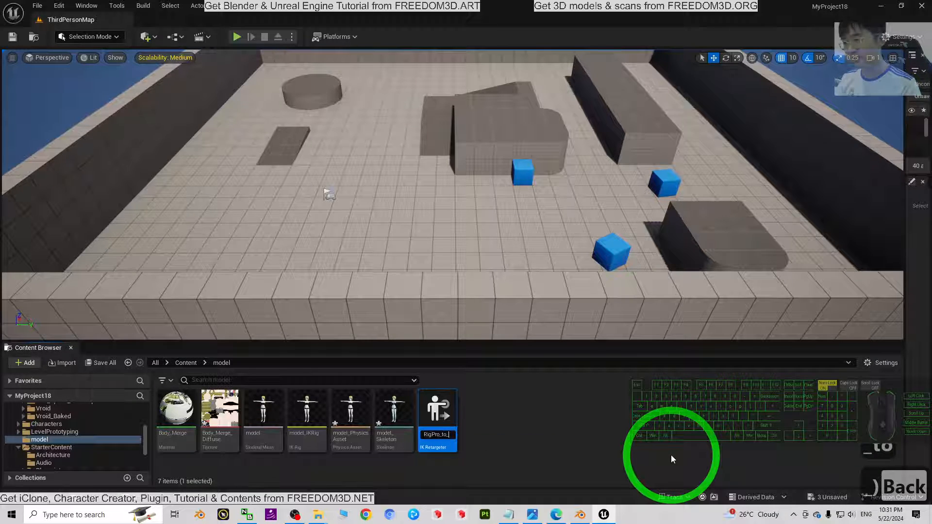
pyautogui.write('model')
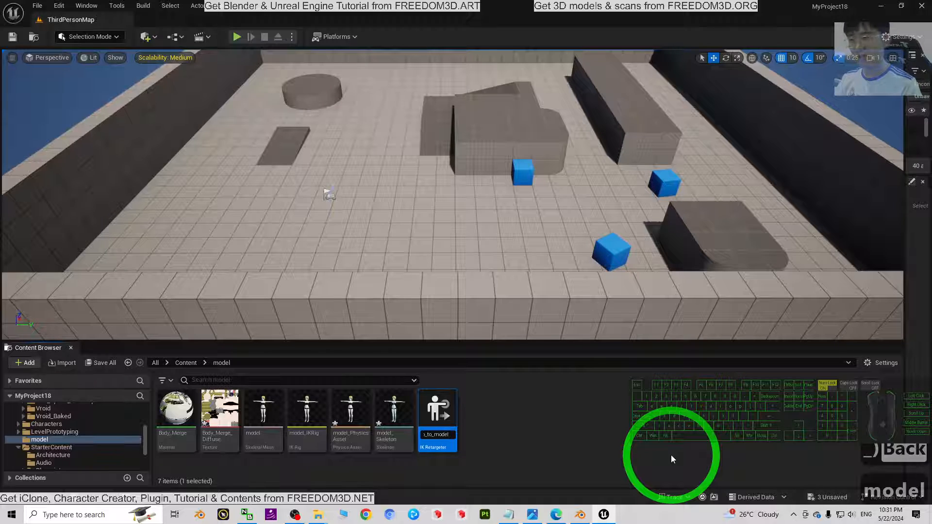
pyautogui.write('_')
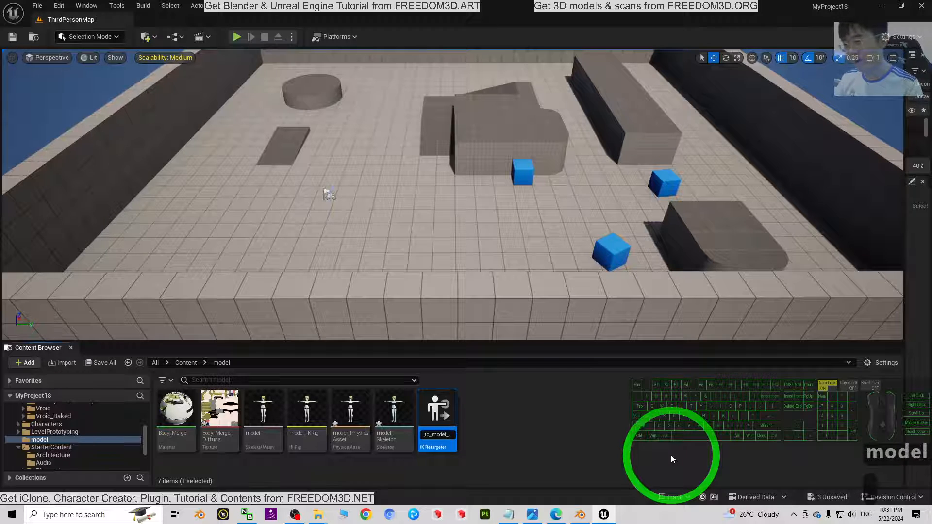
pyautogui.write('IKRetargeto0r')
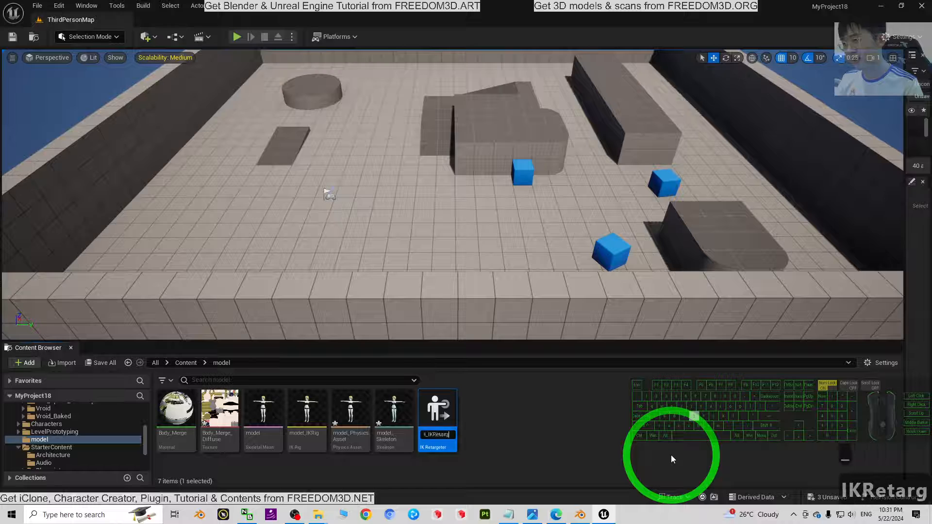
pyautogui.press('BackSpace')
pyautogui.press('BackSpace')
pyautogui.press('BackSpace')
pyautogui.write('er')
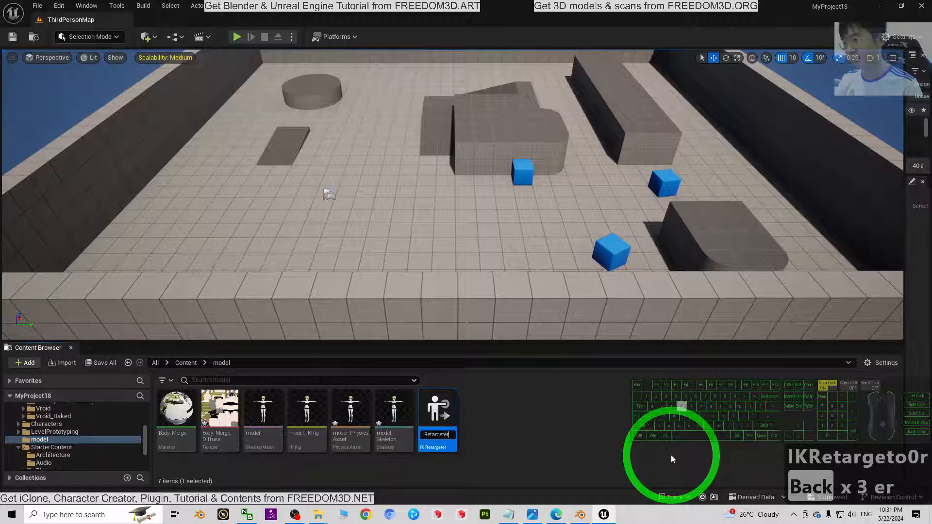
pyautogui.press('Return')
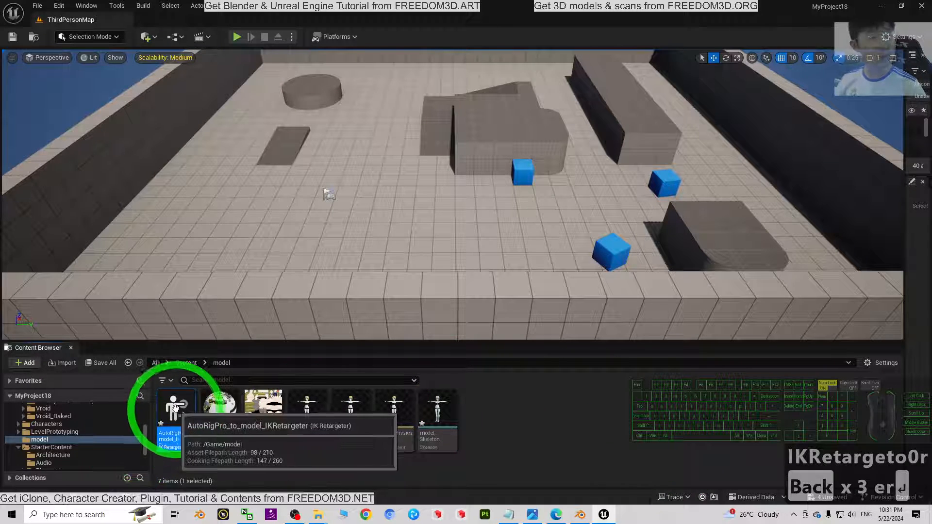
# - Open the AutoRigPro_to_model_IKRetargeter asset and set its source IK Rig to AutoRigPro_IKRig, declining the vertical root offset
pyautogui.click(186, 415)
pyautogui.doubleClick(186, 416)
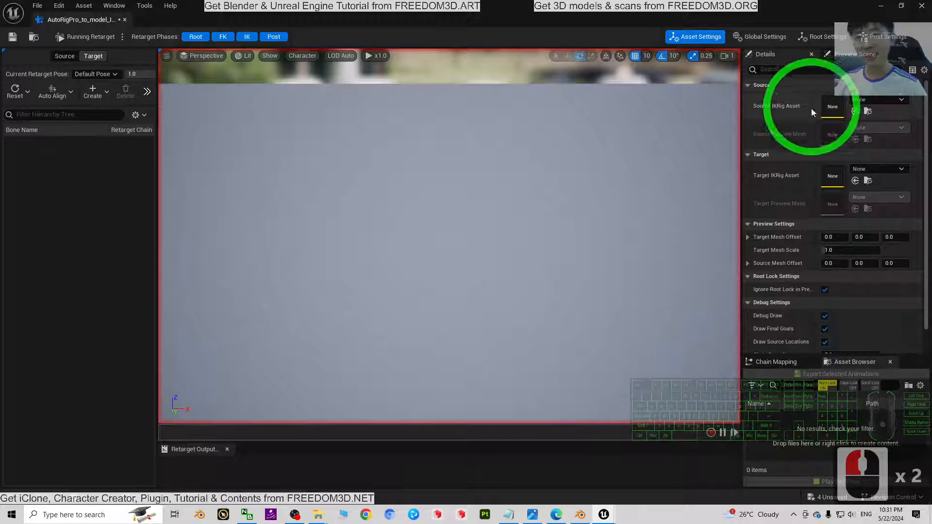
pyautogui.click(874, 100)
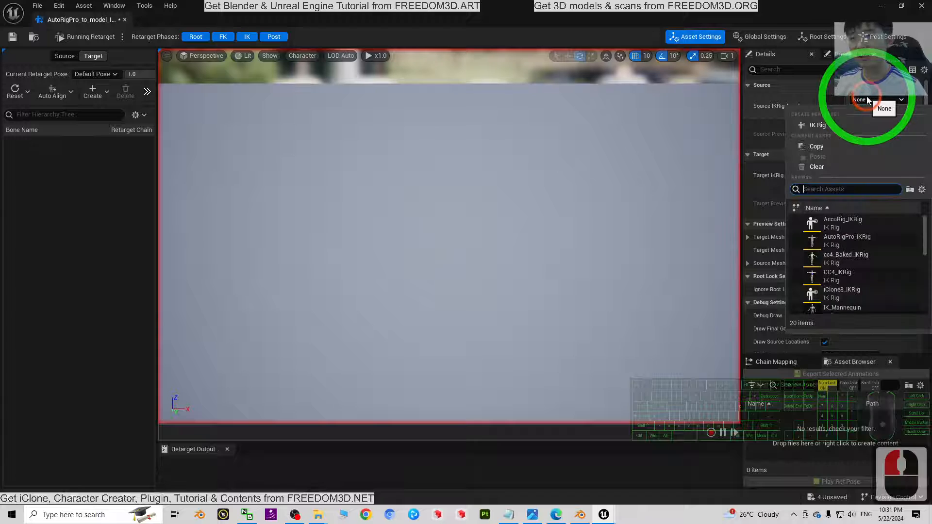
pyautogui.click(847, 241)
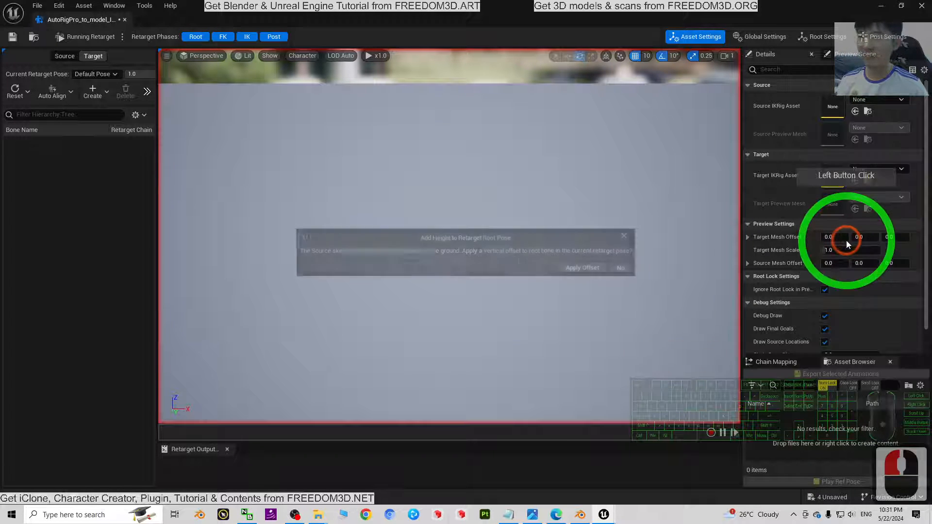
pyautogui.click(625, 267)
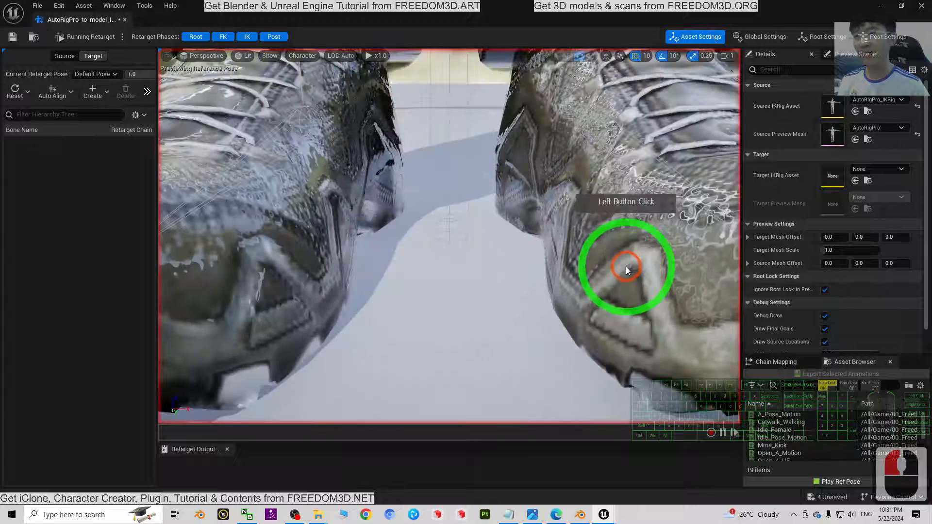
# - Set the source preview mesh to the model skeletal mesh, declining the vertical root offset
pyautogui.scroll(-7, 593, 201)
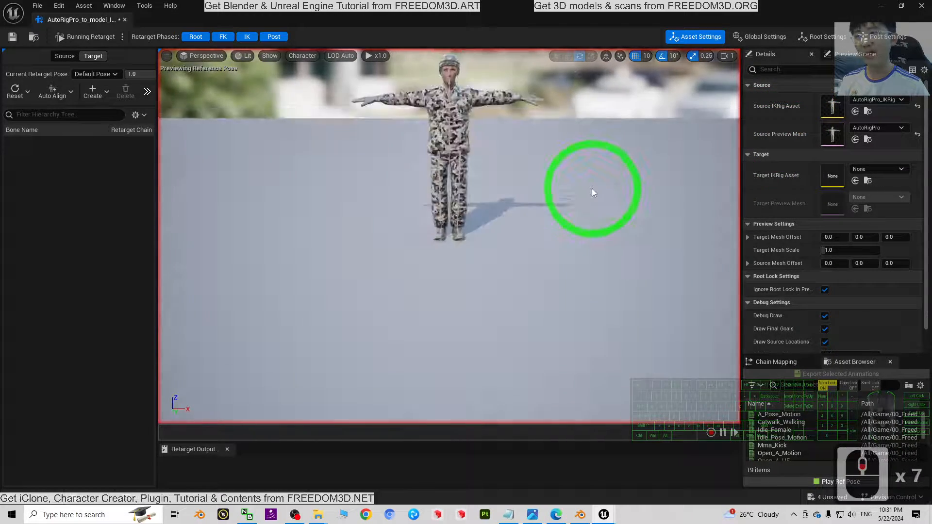
pyautogui.scroll(3, 592, 188)
pyautogui.click(872, 128)
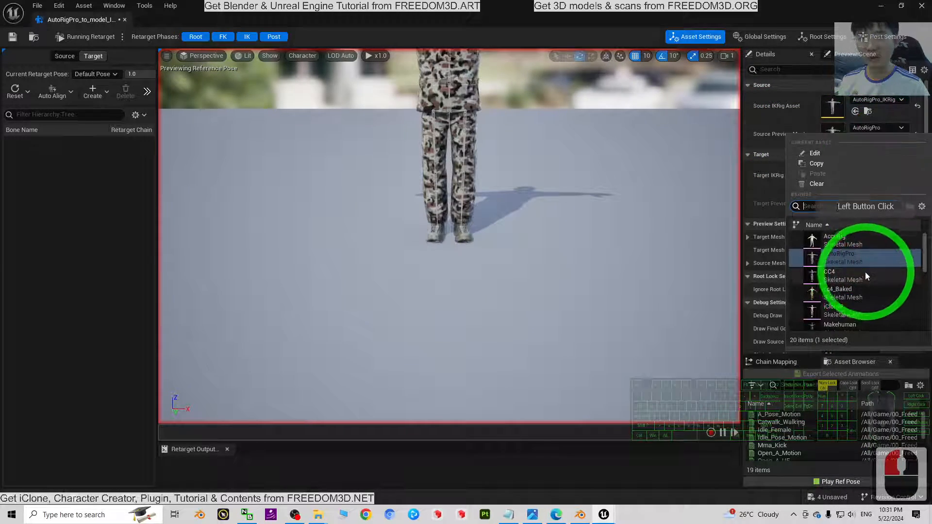
pyautogui.scroll(-2, 858, 283)
pyautogui.scroll(-2, 855, 286)
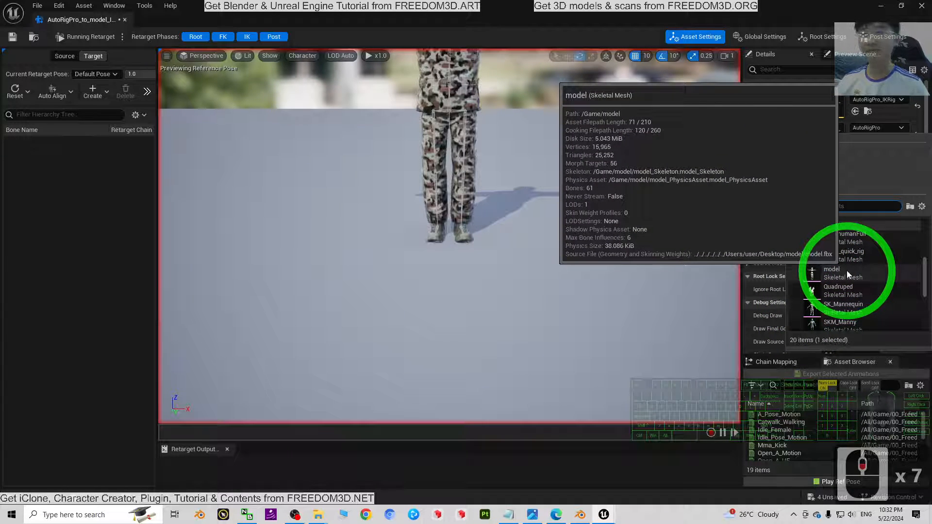
pyautogui.click(847, 270)
pyautogui.click(623, 269)
pyautogui.scroll(-3, 581, 235)
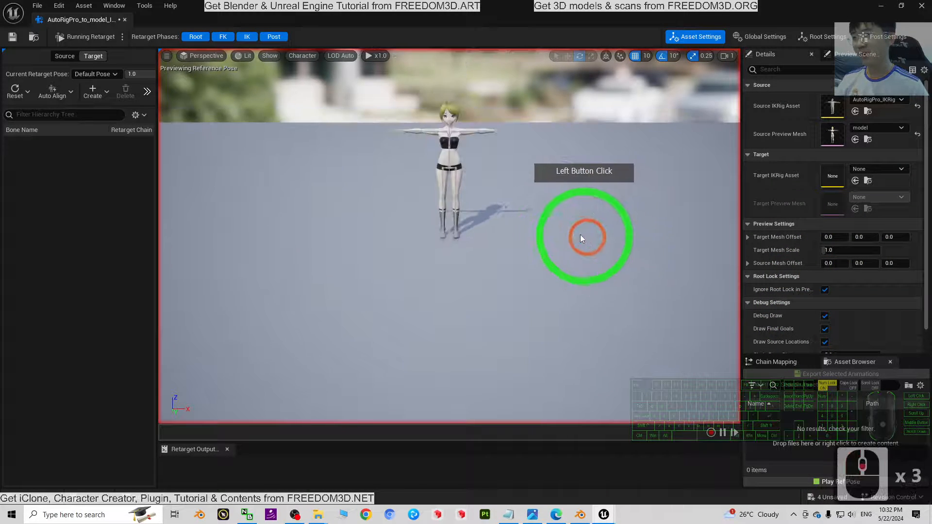
pyautogui.scroll(3, 552, 224)
pyautogui.scroll(-4, 568, 226)
pyautogui.scroll(1, 573, 227)
pyautogui.scroll(-1, 578, 229)
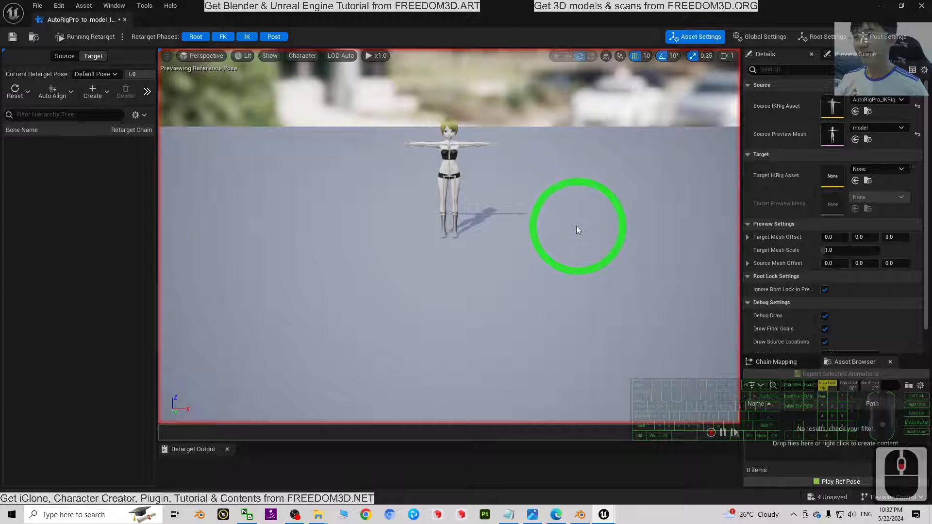
# - Switch the source preview mesh back to AutoRigPro, declining the vertical root offset
pyautogui.click(877, 128)
pyautogui.scroll(15, 855, 255)
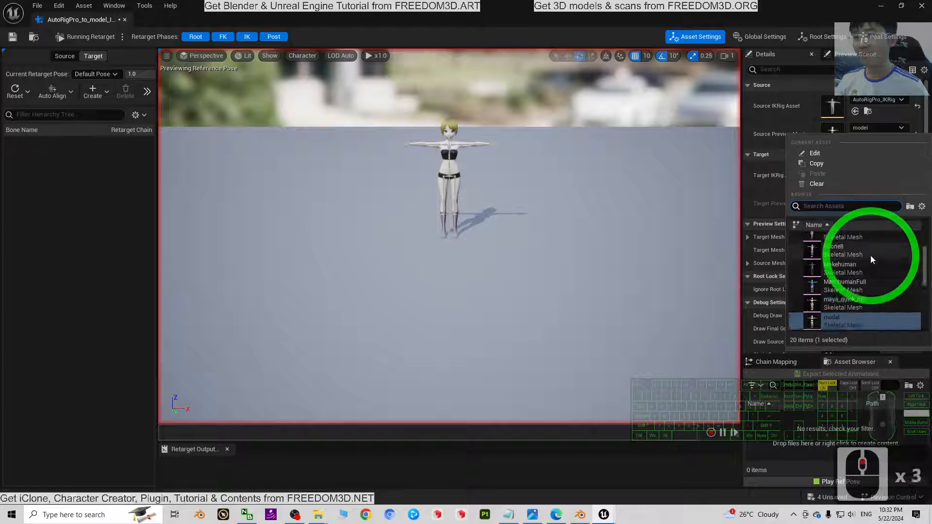
pyautogui.click(839, 262)
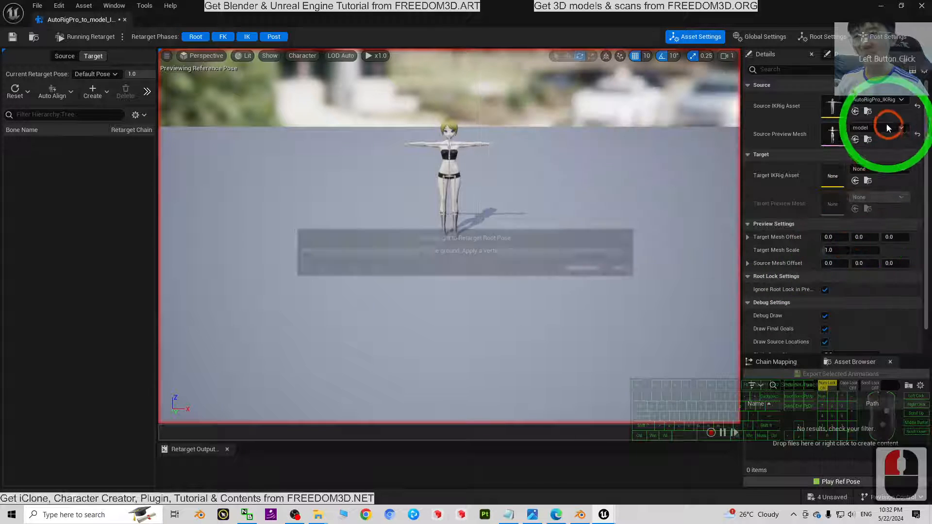
pyautogui.click(623, 267)
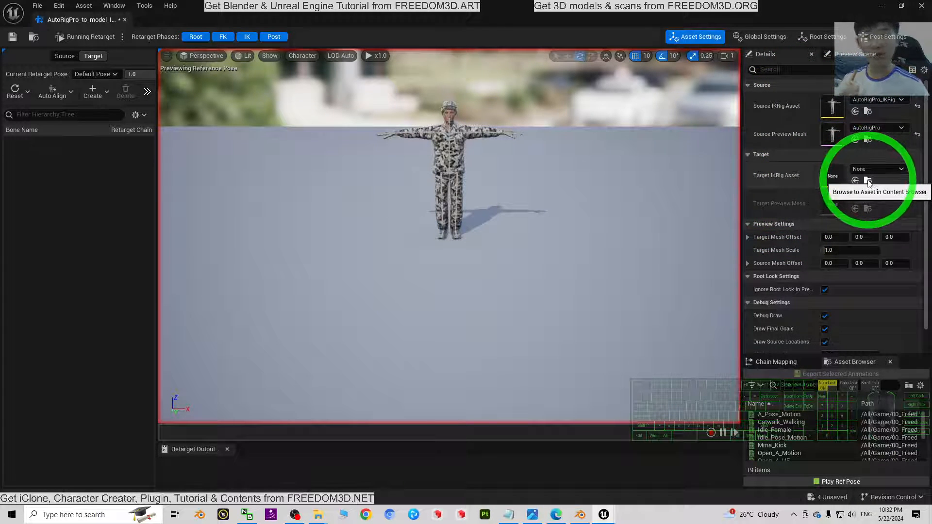
# - Set the retargeter's target IK Rig asset to model_IKRig
pyautogui.click(873, 171)
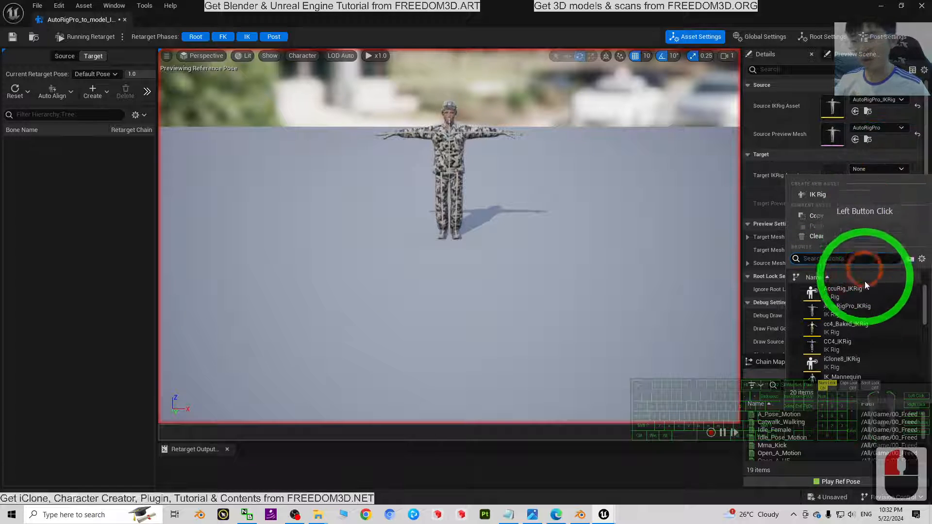
pyautogui.scroll(-9, 861, 321)
pyautogui.scroll(3, 856, 349)
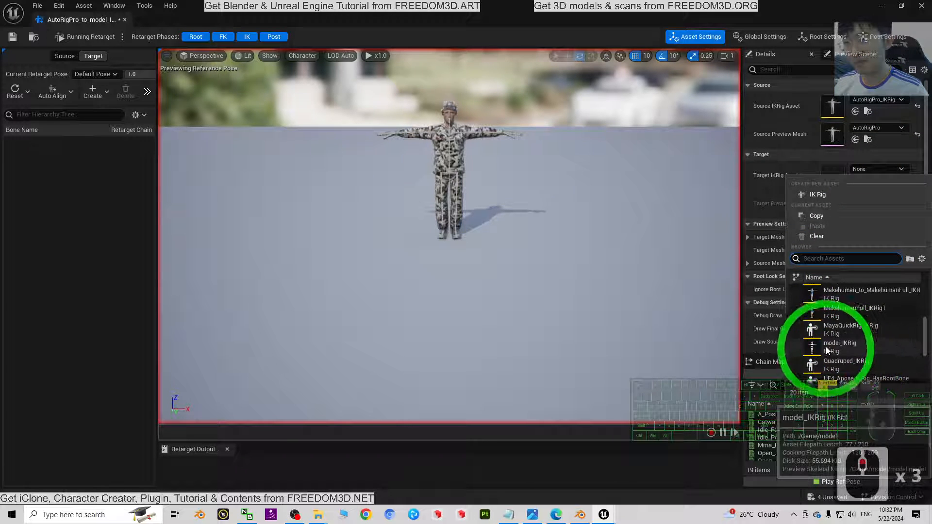
pyautogui.click(839, 345)
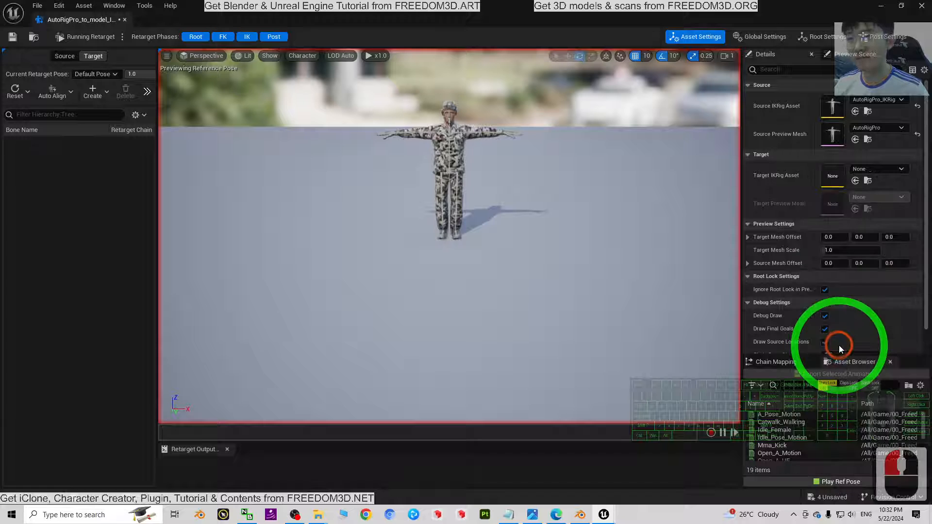
pyautogui.click(376, 268)
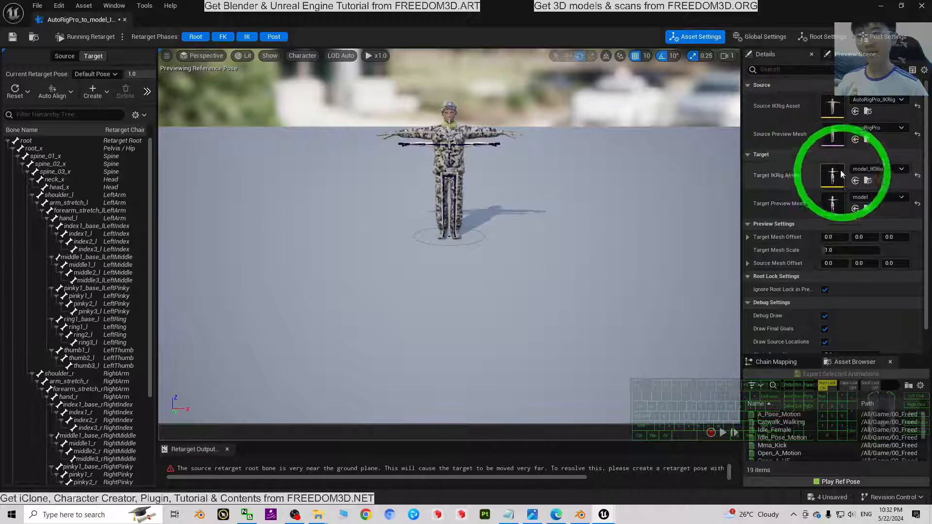
# - Set the X value of the target mesh offset to 150 so the two preview characters stand side by side
pyautogui.scroll(2, 541, 150)
pyautogui.scroll(3, 540, 147)
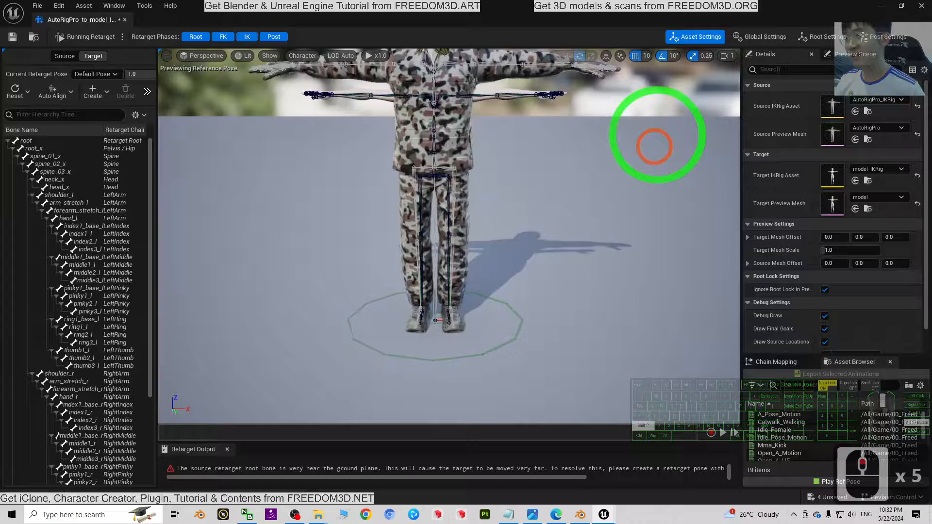
pyautogui.moveTo(655, 146); pyautogui.dragTo(535, 191, button='right')
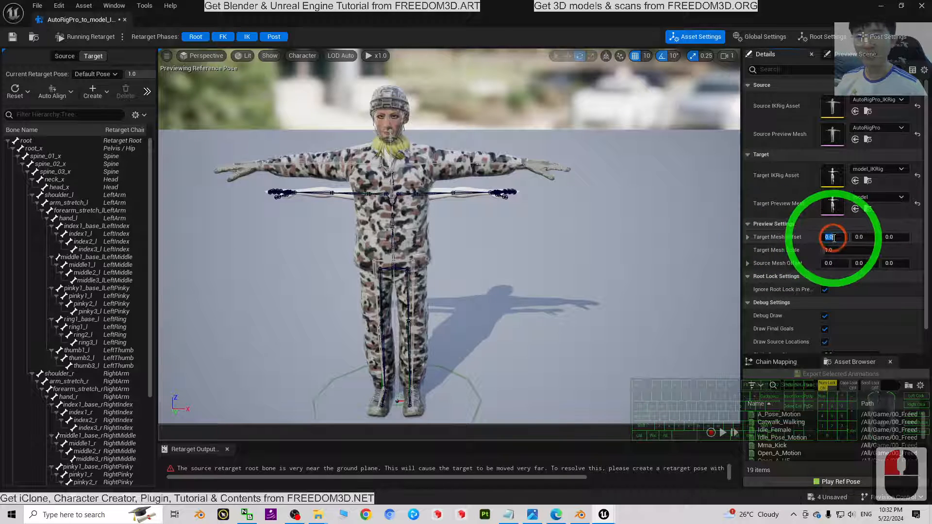
pyautogui.write('150')
pyautogui.press('Return')
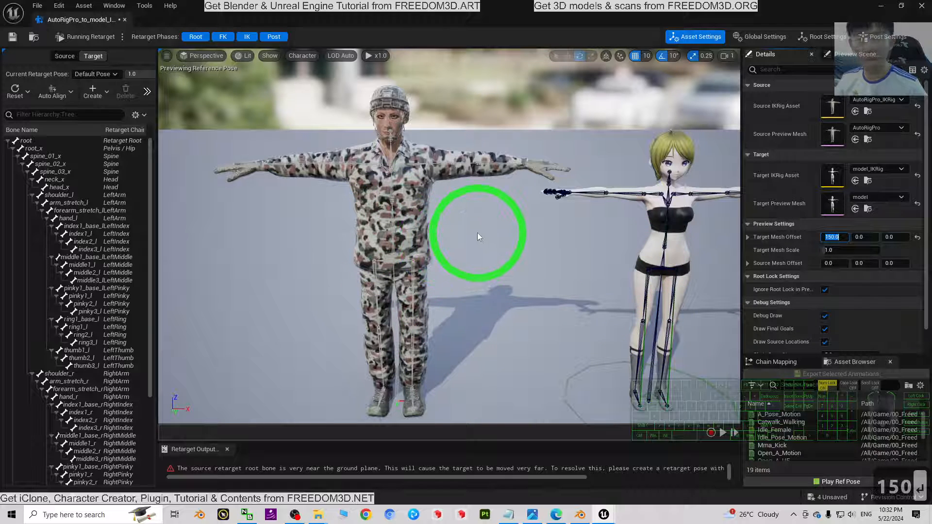
# - Set the FK translation mode of the Root chain to Absolute in the chain mapping
pyautogui.click(776, 362)
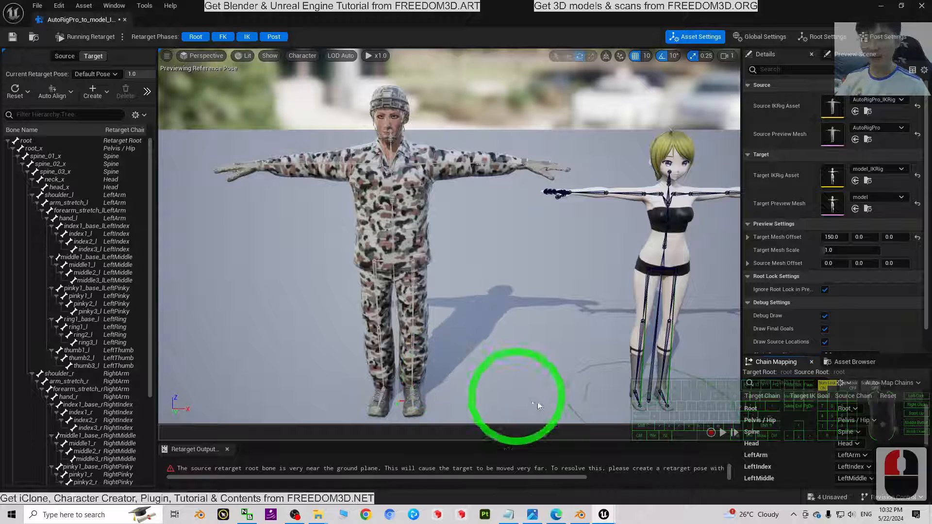
pyautogui.click(781, 413)
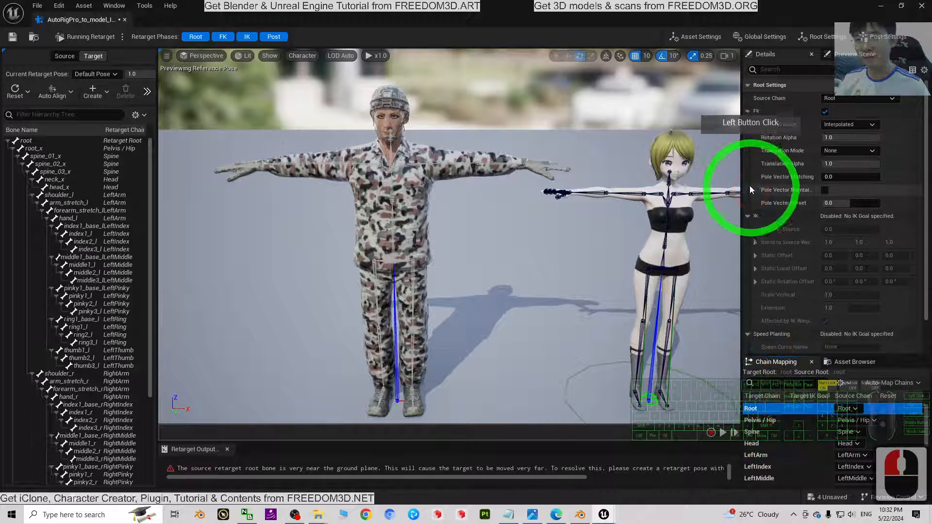
pyautogui.scroll(4, 876, 234)
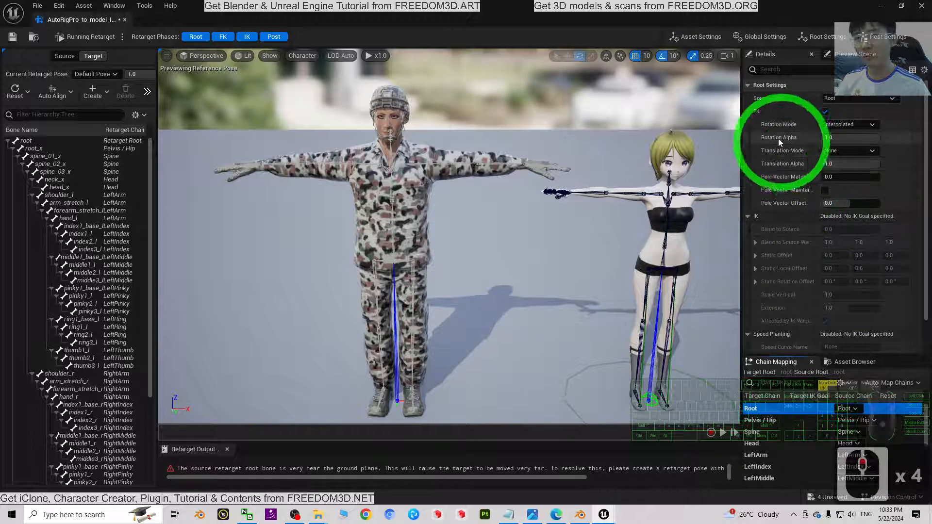
pyautogui.click(839, 153)
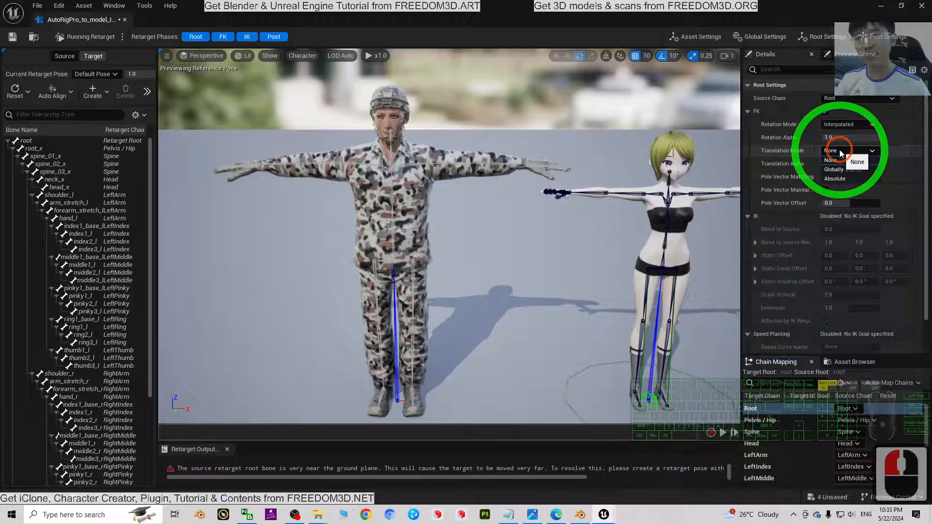
pyautogui.click(840, 179)
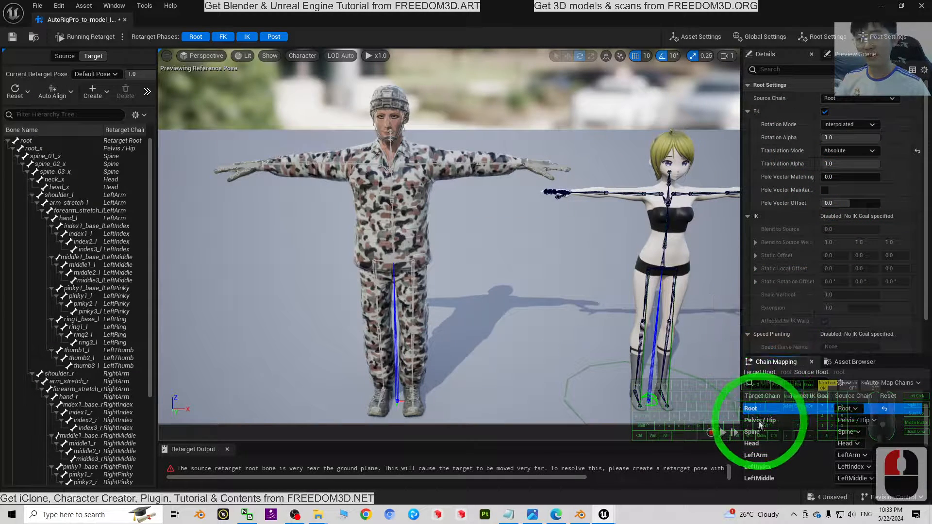
# - Set the Pelvis / Hip chain's FK translation mode to Absolute, and save and close the retargeter
pyautogui.click(850, 155)
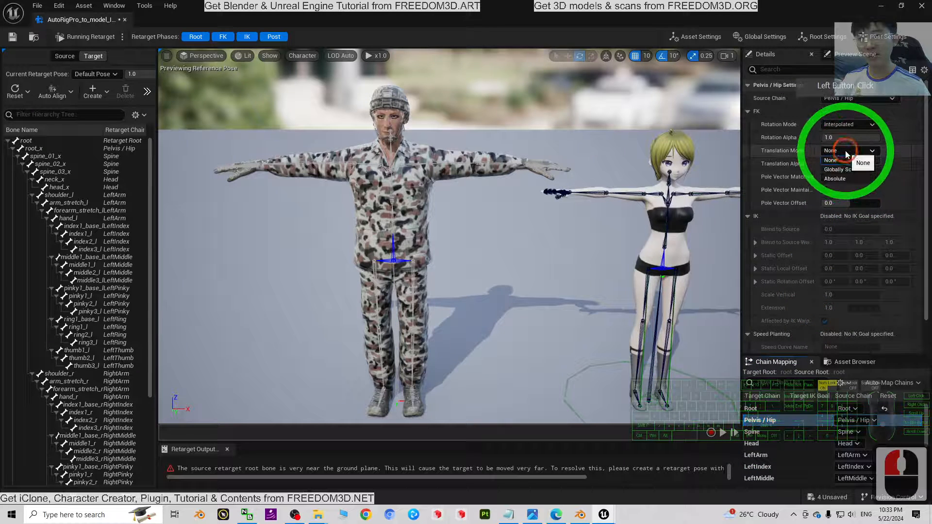
pyautogui.click(835, 179)
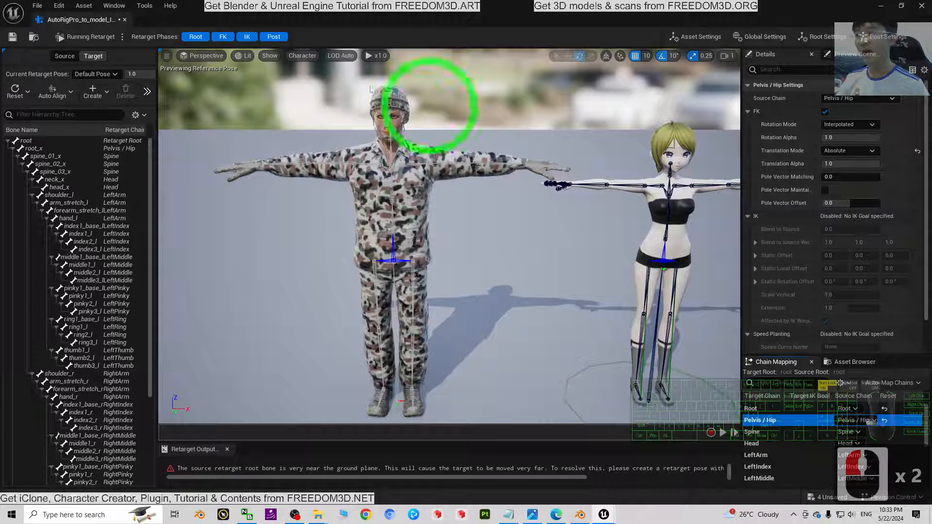
pyautogui.click(12, 37)
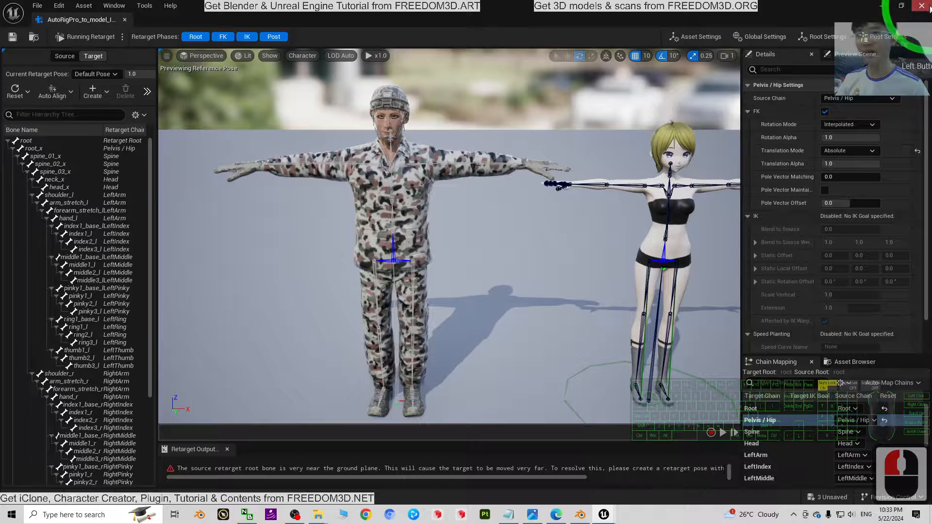
pyautogui.click(926, 6)
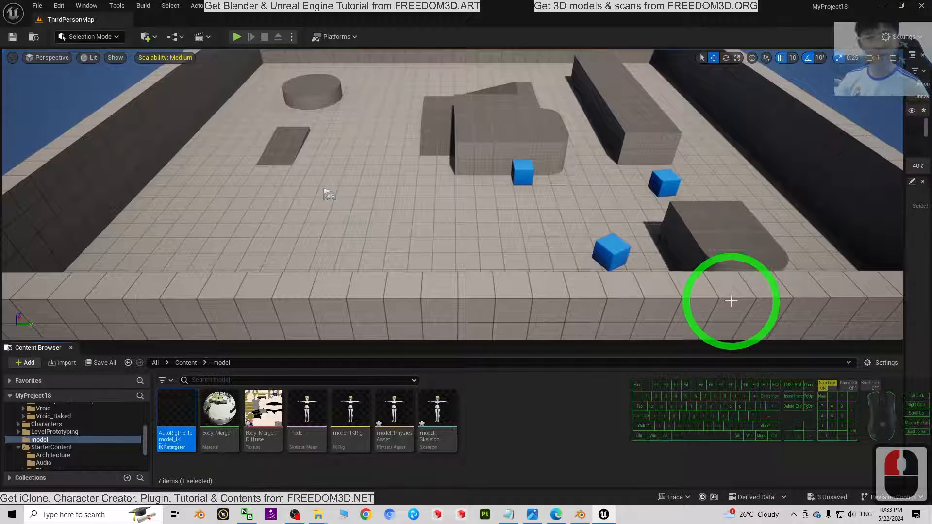
# - Open the model_Skeleton asset and show the retargeting options in its bone tree
pyautogui.doubleClick(433, 427)
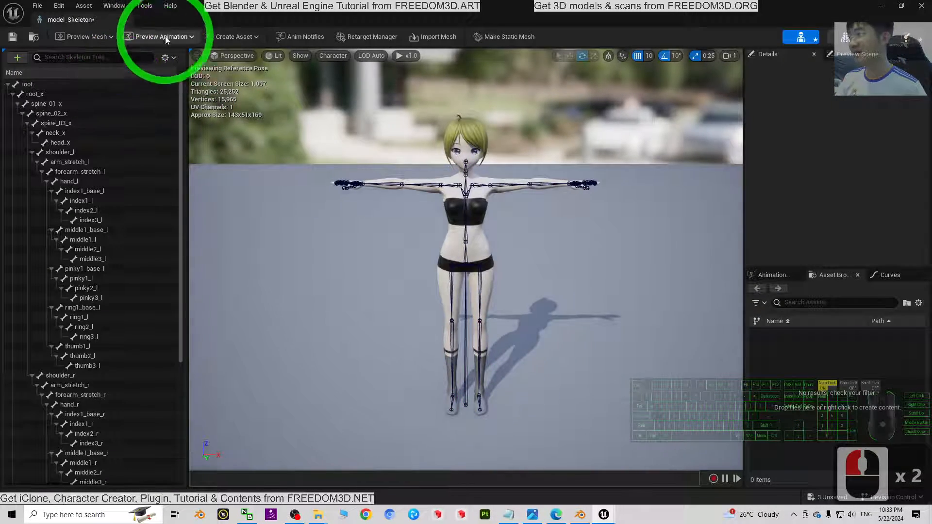
pyautogui.click(174, 59)
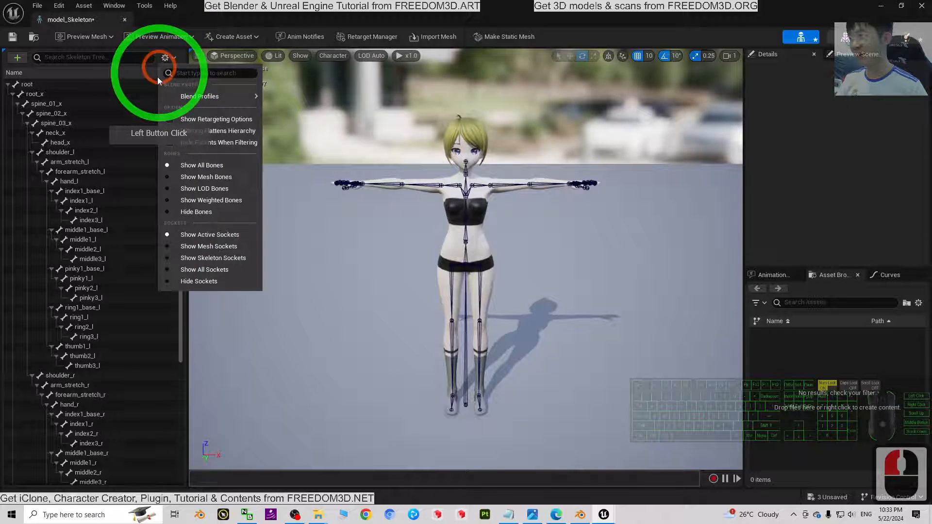
pyautogui.click(174, 119)
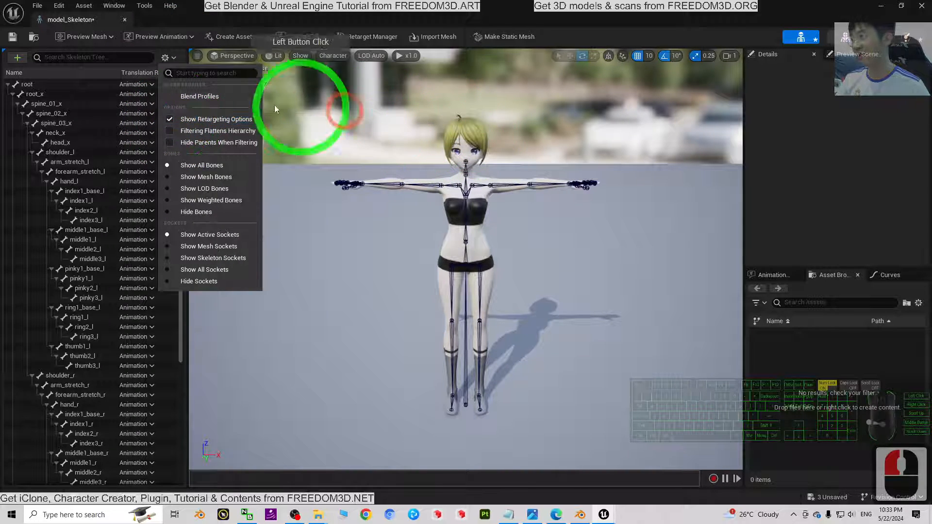
# - Set the translation retargeting mode of the root bone to Animation Scaled
pyautogui.click(72, 83)
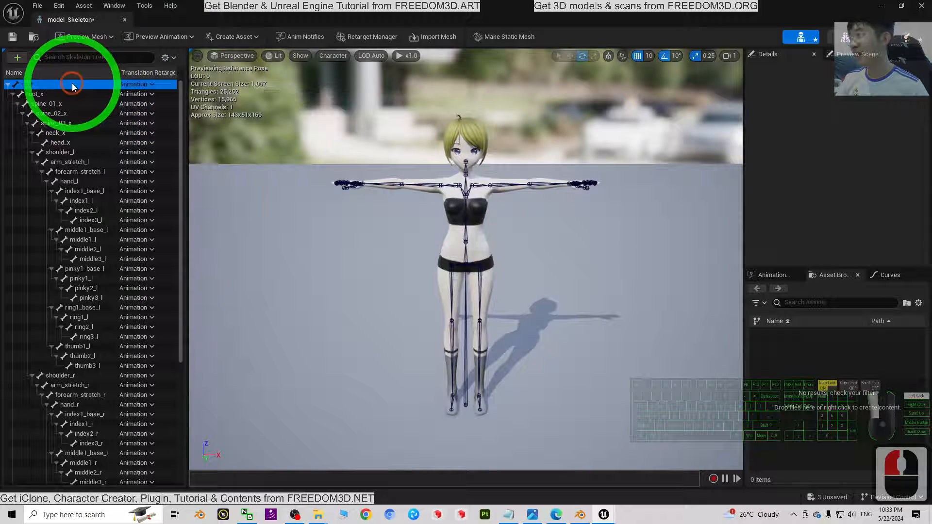
pyautogui.click(152, 83)
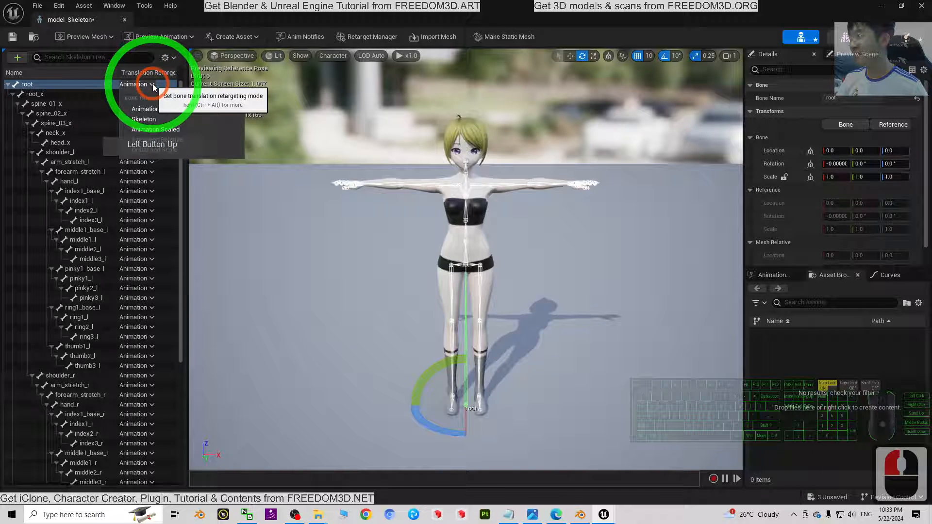
pyautogui.click(165, 129)
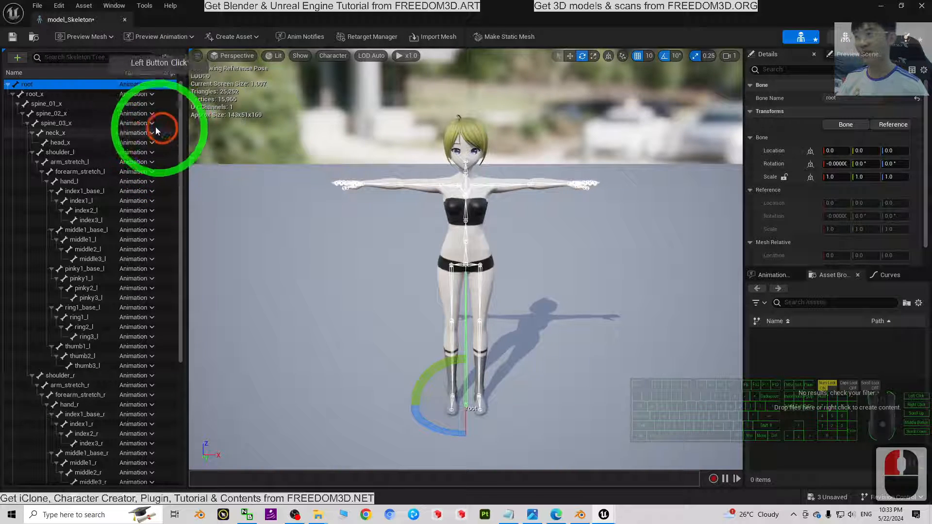
# - Set the root_x bone's translation retargeting mode to Animation Scaled, and save and close the skeleton
pyautogui.click(120, 95)
pyautogui.click(138, 94)
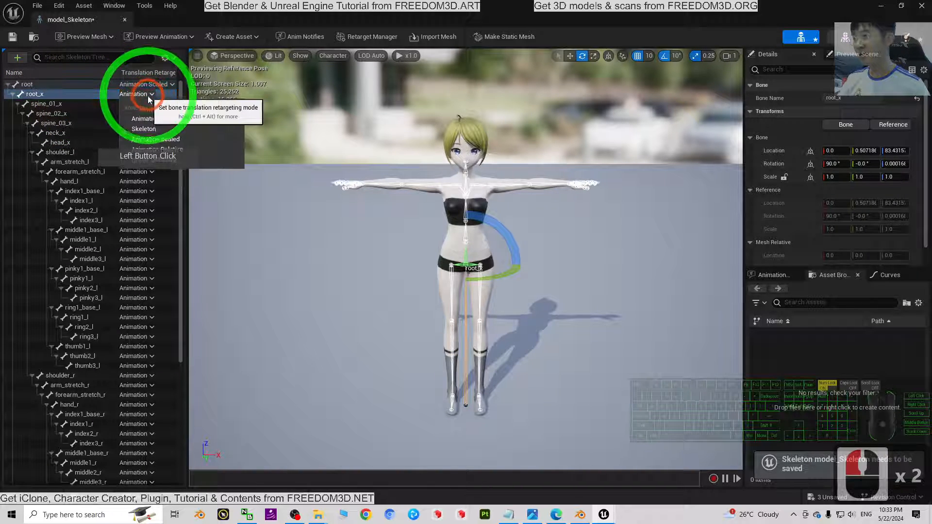
pyautogui.click(155, 139)
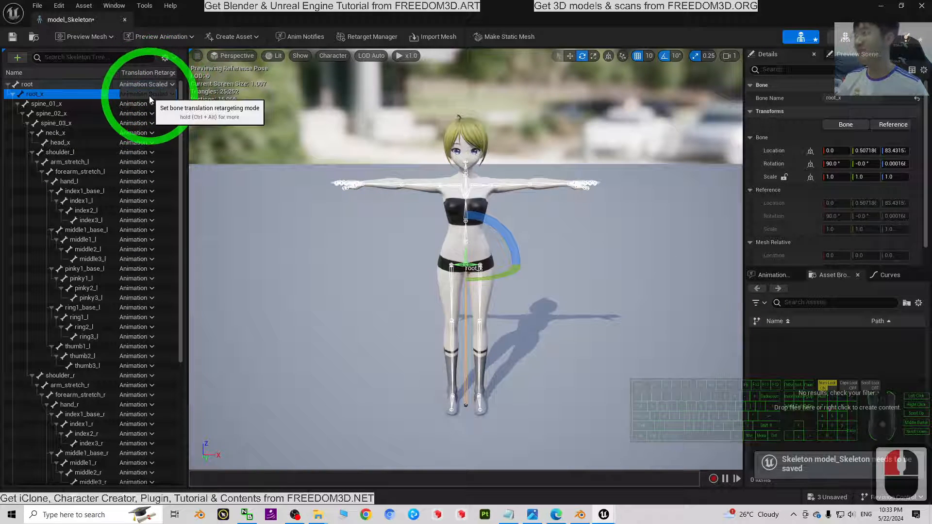
pyautogui.click(12, 37)
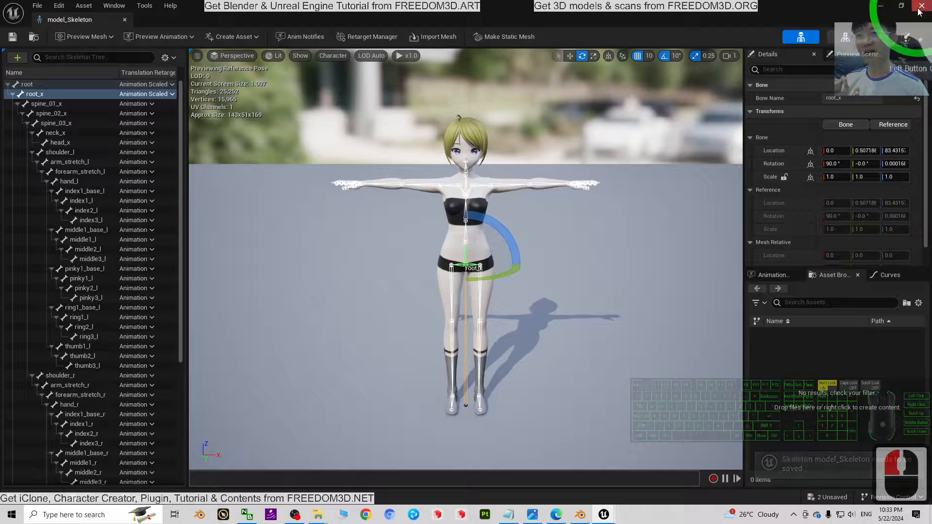
pyautogui.click(921, 6)
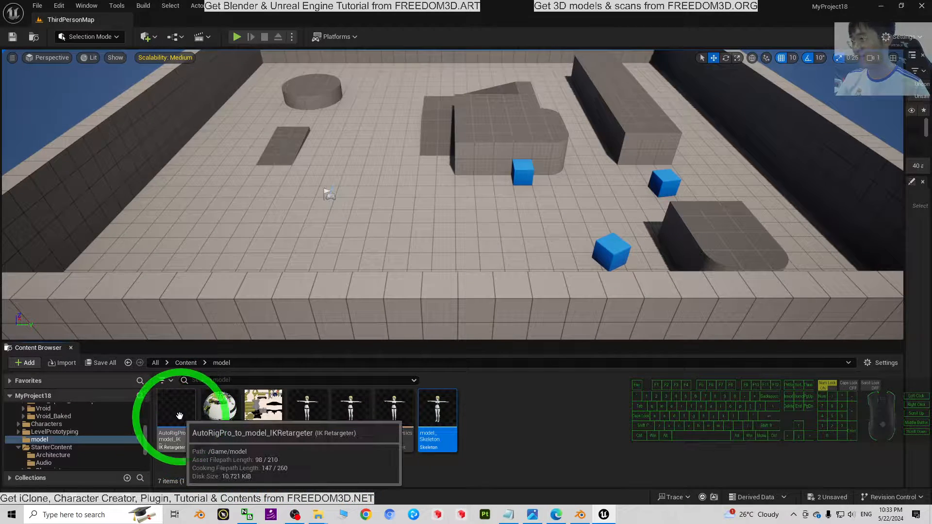
# - Enlarge the Content Browser and its thumbnails, and reopen AutoRigPro_to_model_IKRetargeter
pyautogui.click(564, 419)
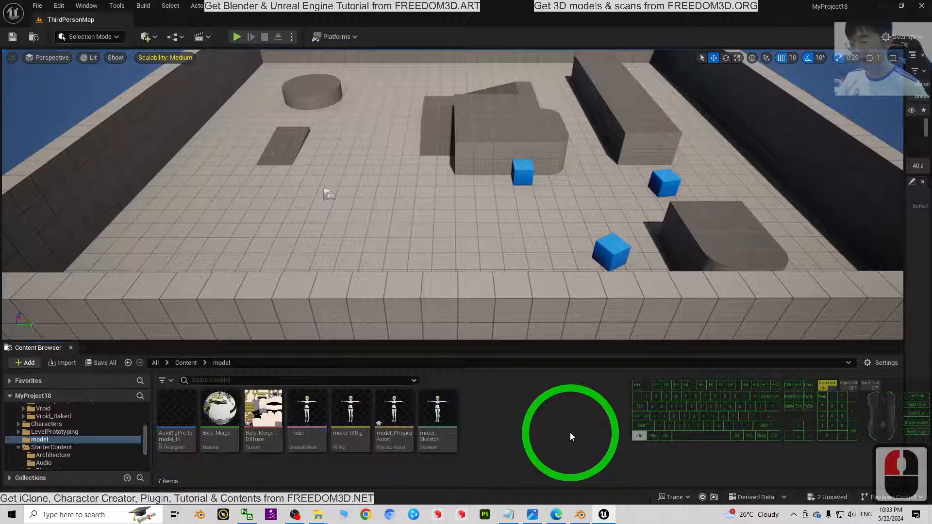
pyautogui.keyDown('ctrl'); pyautogui.scroll(2, 570, 433); pyautogui.keyUp('ctrl')
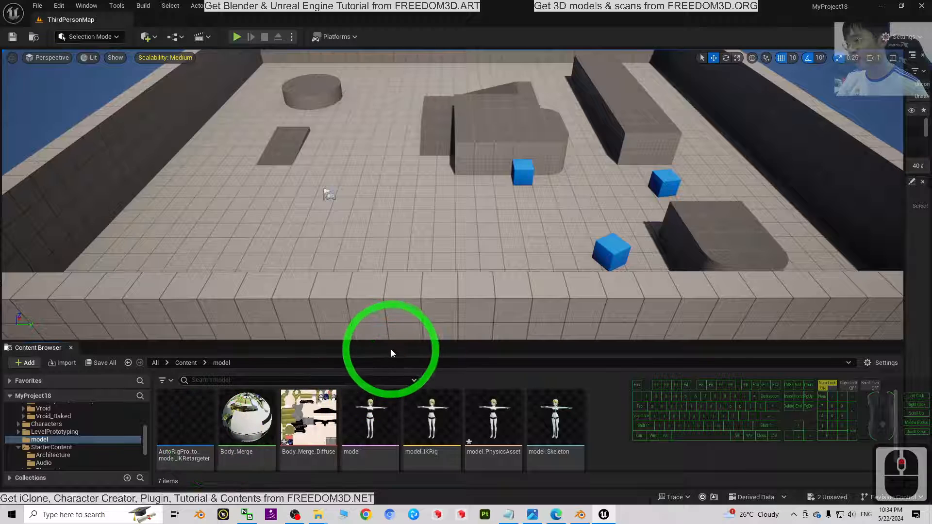
pyautogui.moveTo(397, 342); pyautogui.dragTo(395, 306)
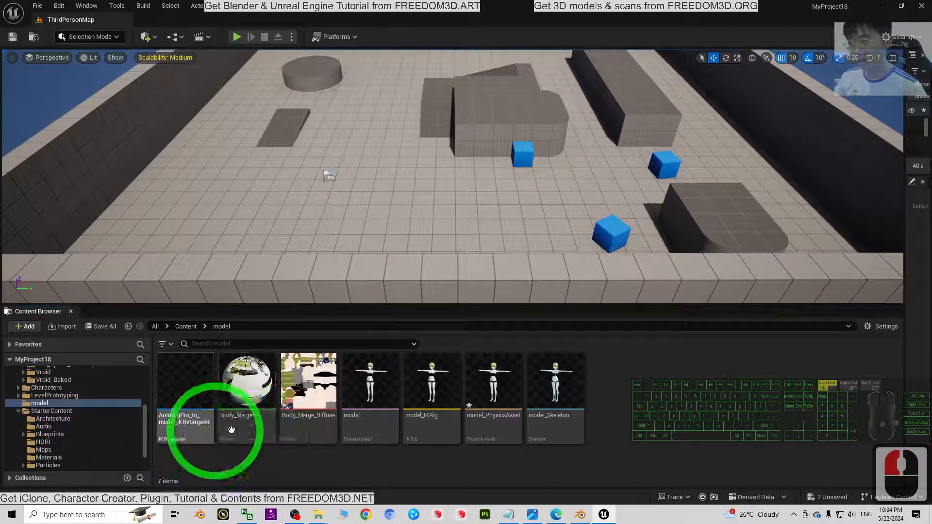
pyautogui.click(189, 419)
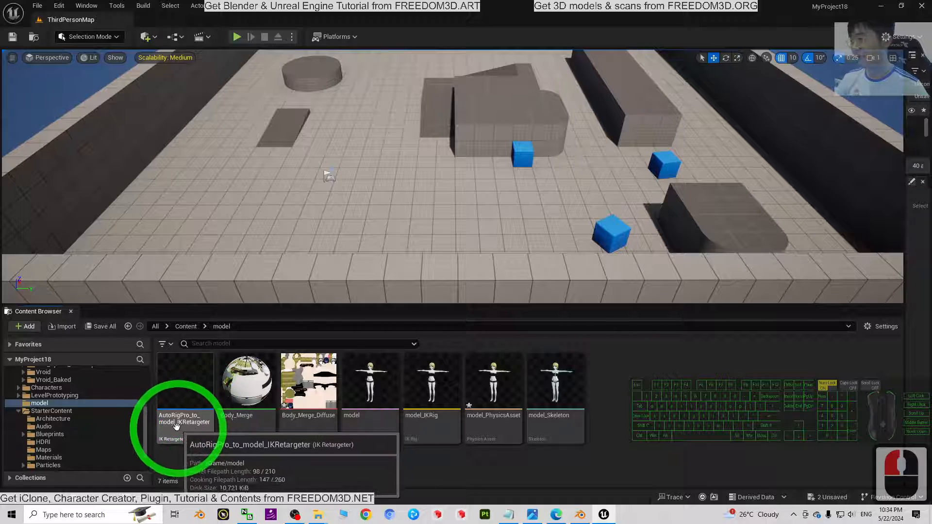
pyautogui.doubleClick(172, 391)
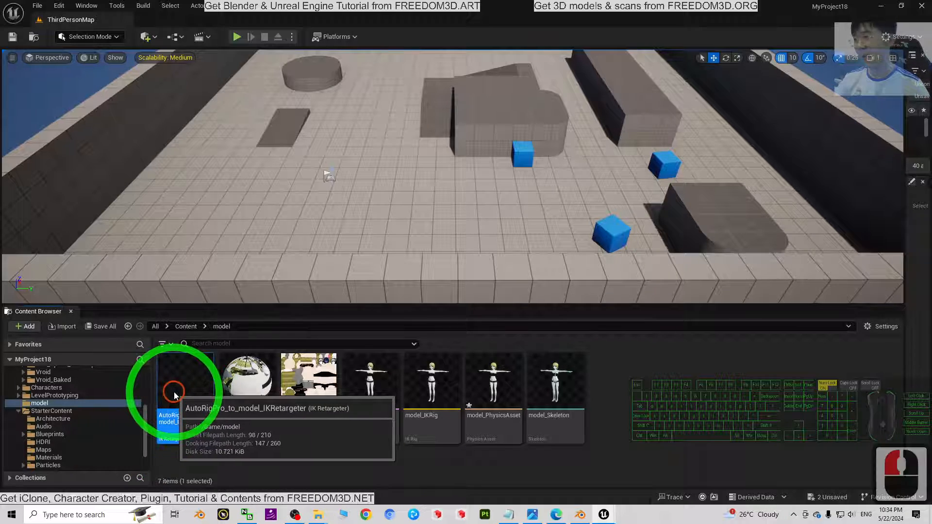
# - Display the list of available source animations in the retargeter's Asset Browser
pyautogui.scroll(2, 607, 287)
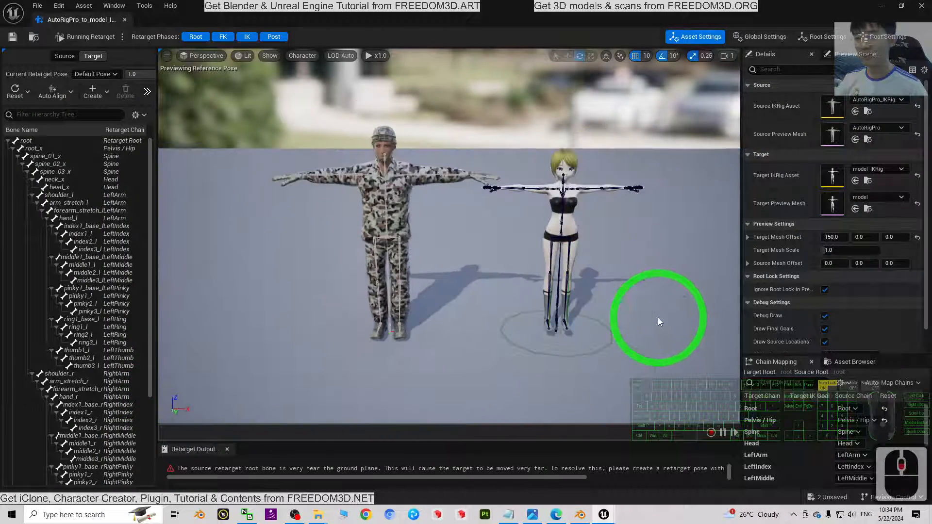
pyautogui.keyDown('shift'); pyautogui.moveTo(665, 300); pyautogui.dragTo(651, 304, button='middle'); pyautogui.keyUp('shift')
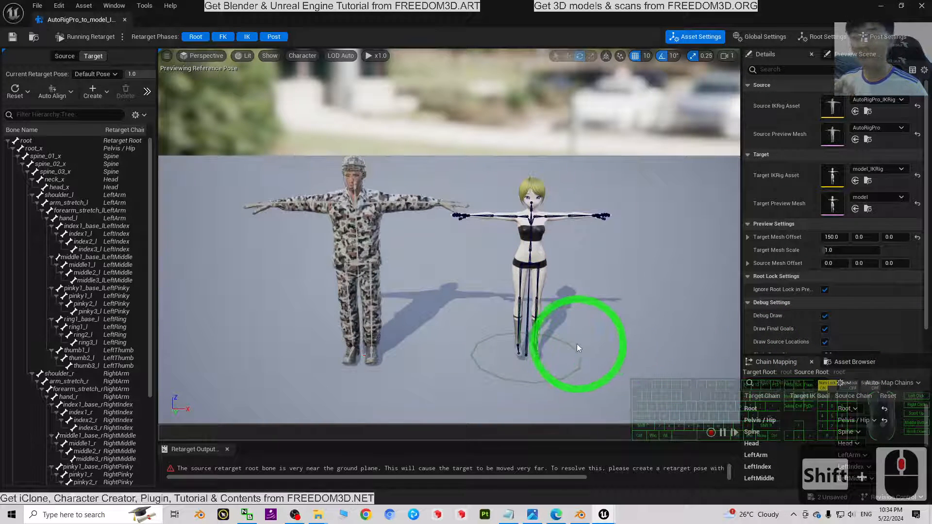
pyautogui.click(850, 362)
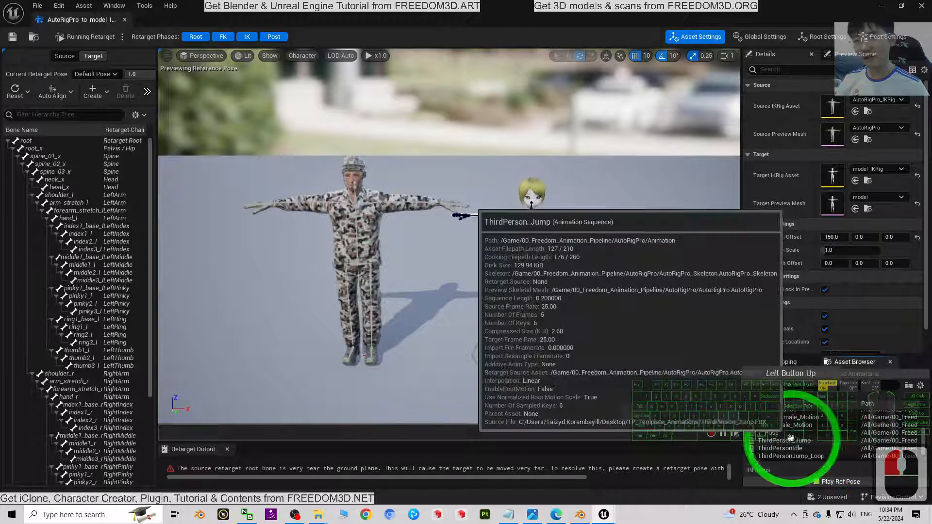
# - Select the range of animations from A_Pose_Motion to T_Pose and look through the selection
pyautogui.click(807, 433)
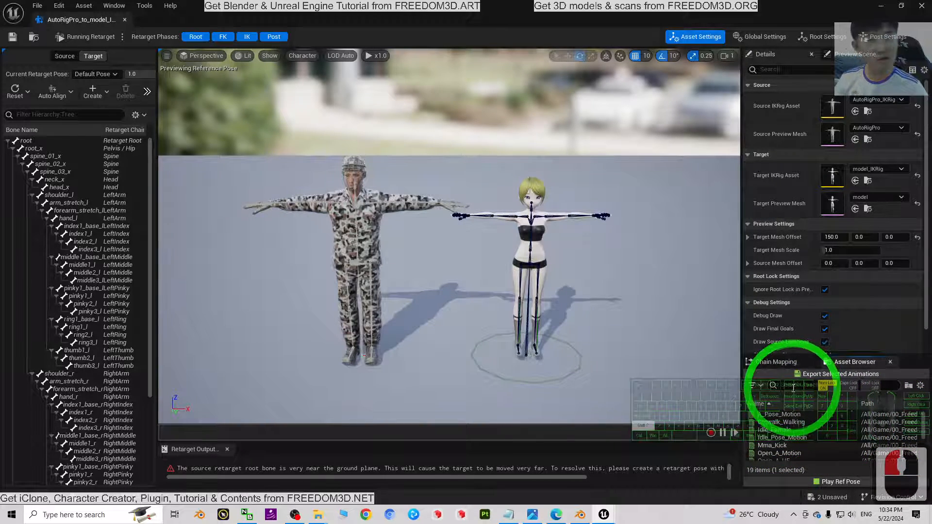
pyautogui.keyDown('shift'); pyautogui.click(805, 448); pyautogui.keyUp('shift')
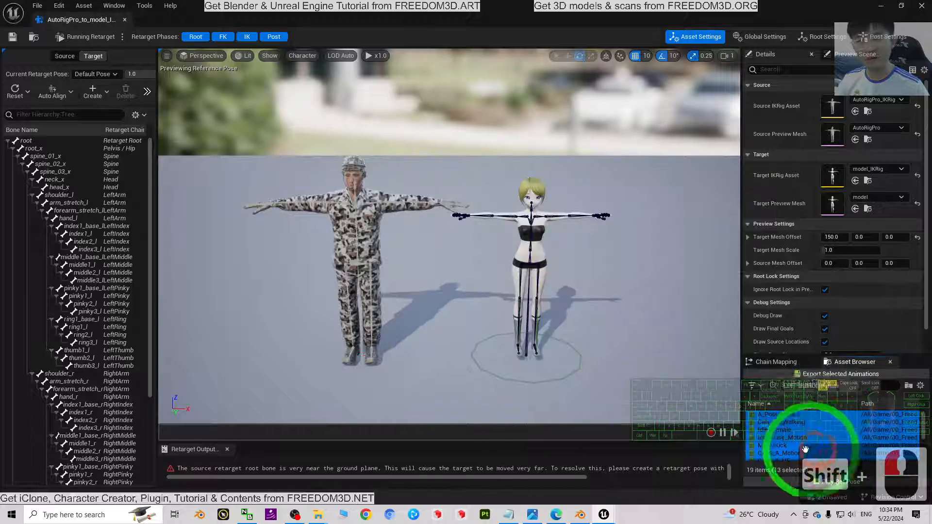
pyautogui.scroll(-3, 804, 425)
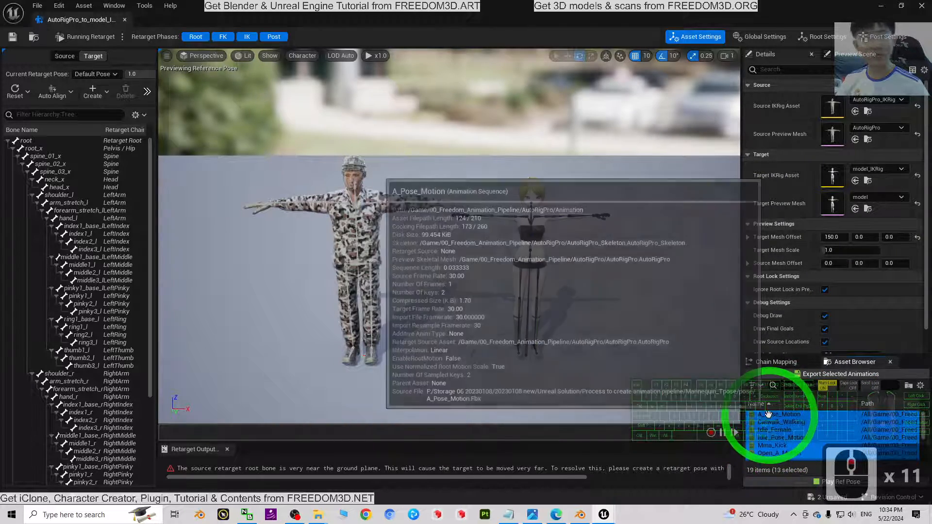
pyautogui.scroll(-4, 773, 424)
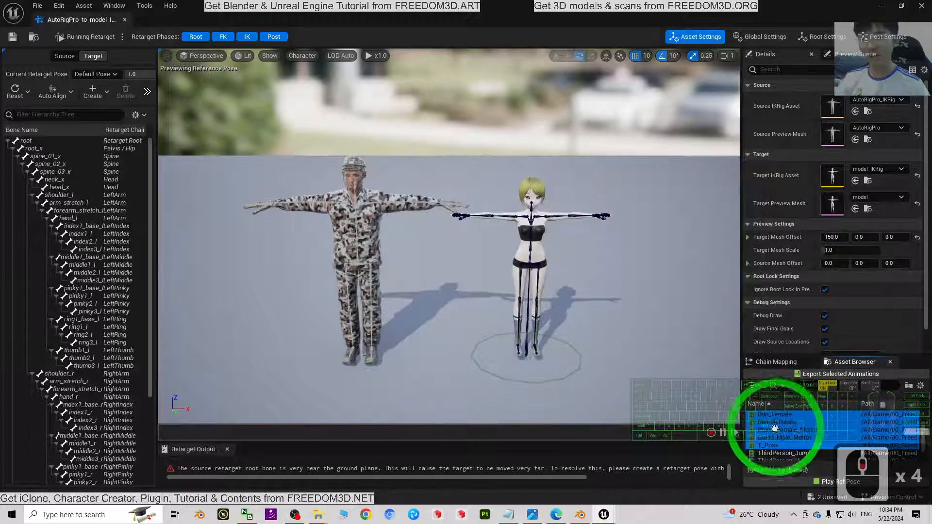
pyautogui.scroll(1, 832, 431)
pyautogui.scroll(3, 712, 421)
pyautogui.scroll(2, 835, 429)
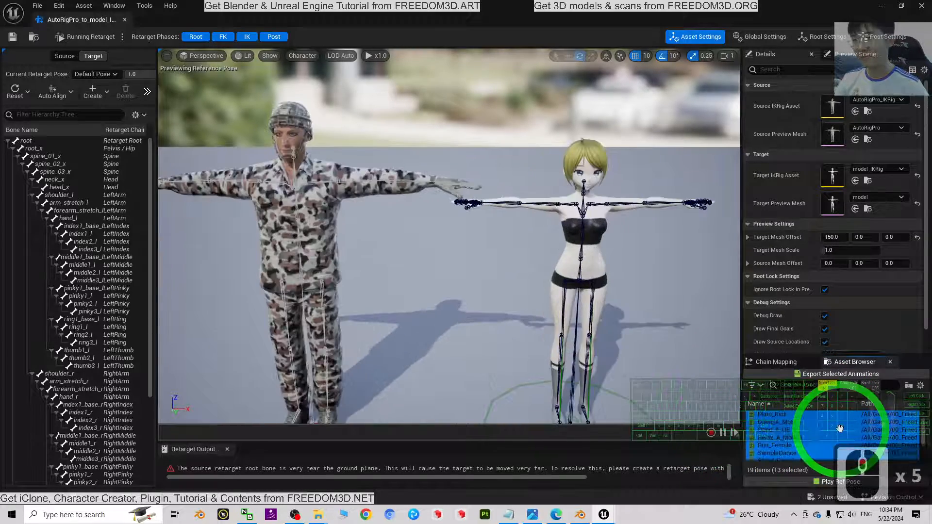
pyautogui.scroll(-2, 816, 428)
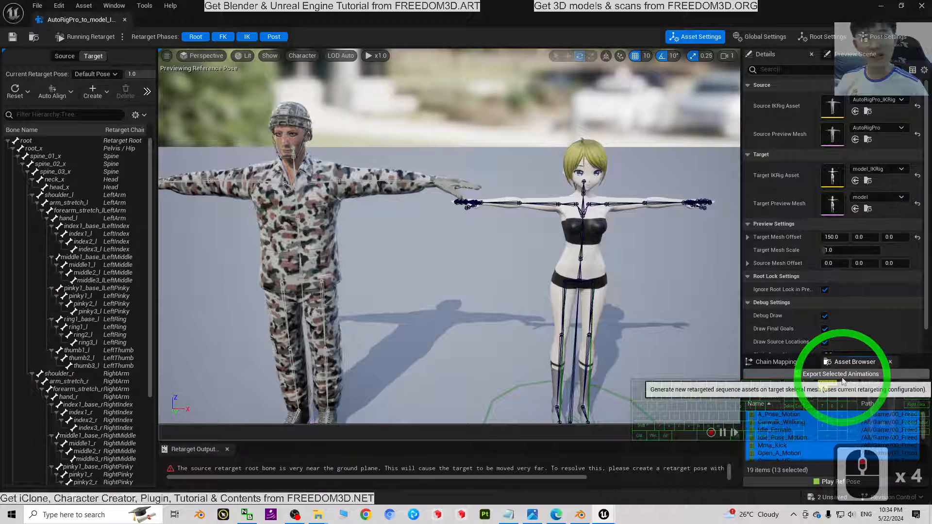
# - Try several animations from the list and preview Mma_Kick on both characters
pyautogui.click(797, 422)
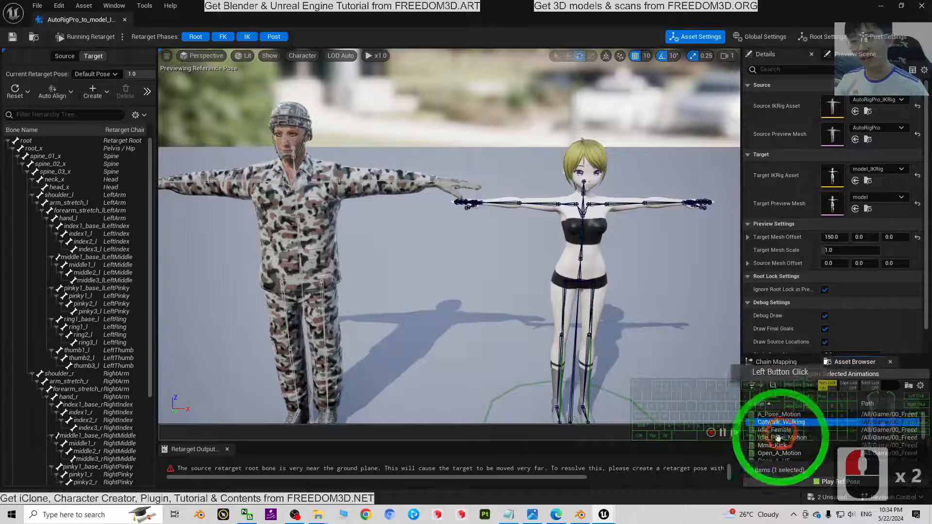
pyautogui.click(780, 437)
pyautogui.click(782, 423)
pyautogui.doubleClick(771, 445)
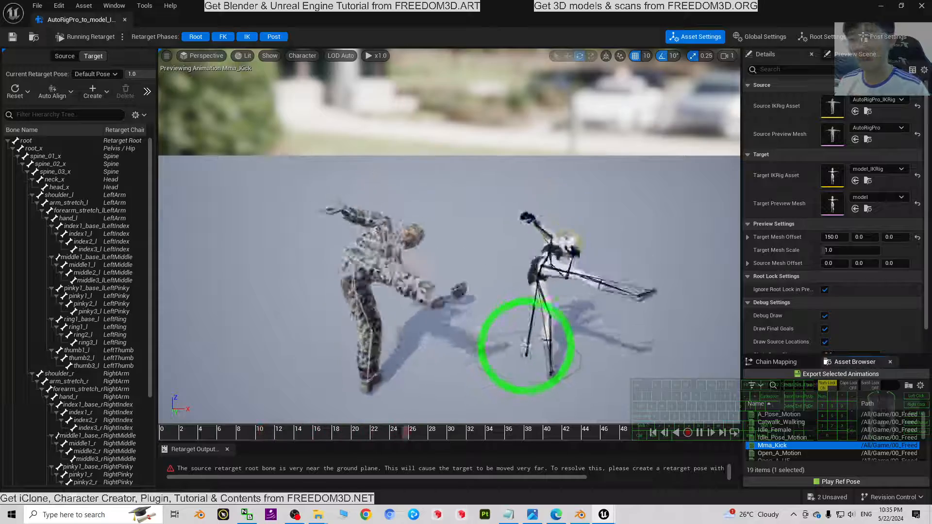
# - Preview the SampleDance animation on both characters and return the playback to its first frame
pyautogui.scroll(-2, 808, 437)
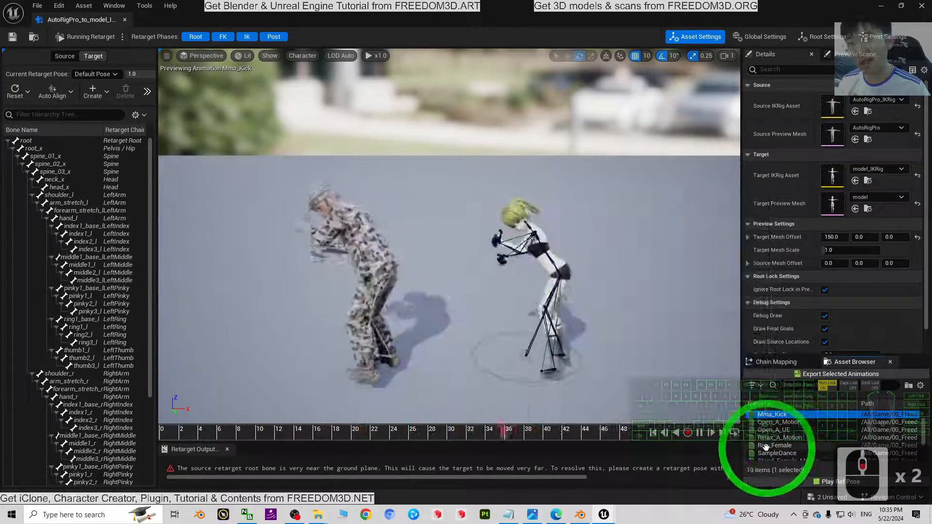
pyautogui.doubleClick(776, 453)
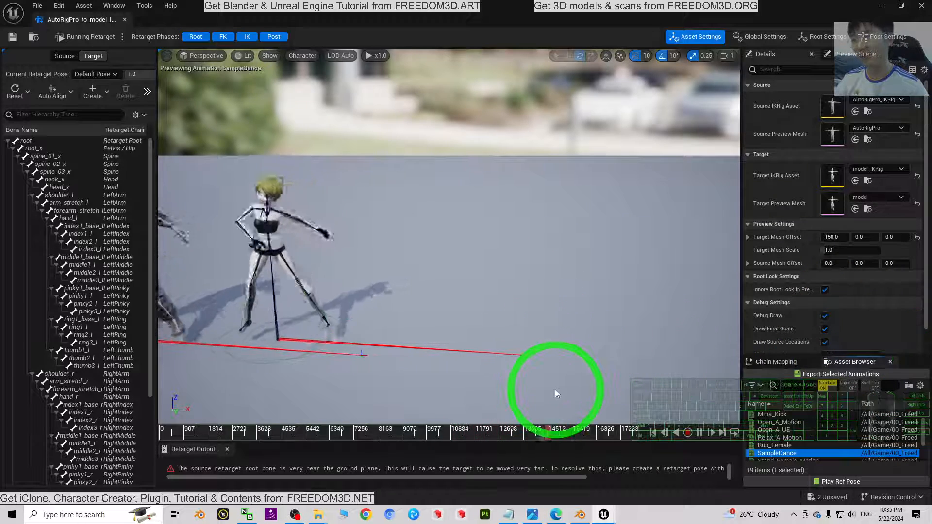
pyautogui.click(653, 432)
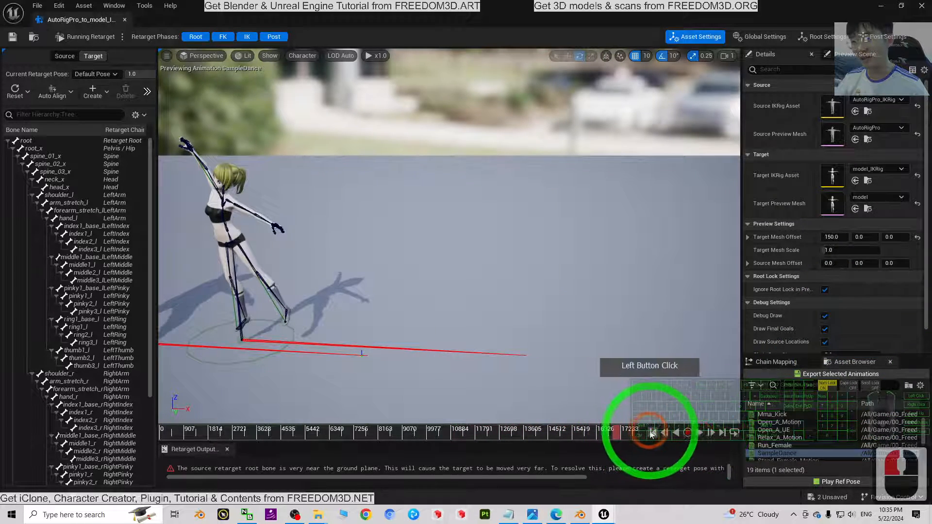
pyautogui.click(503, 246)
# - Select the range of animations from A_Pose_Motion to T_Pose in the retargeter's asset list
pyautogui.click(899, 422)
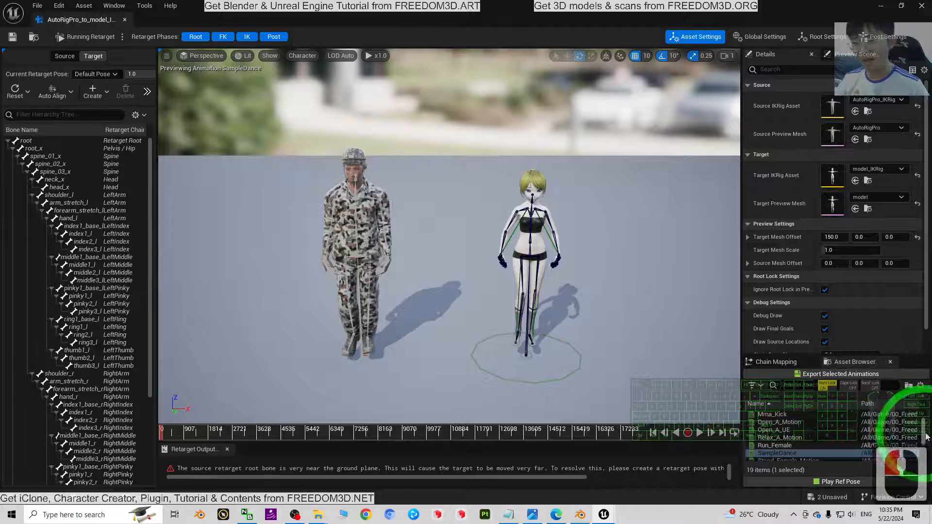
pyautogui.moveTo(927, 437); pyautogui.dragTo(855, 412)
pyautogui.doubleClick(771, 455)
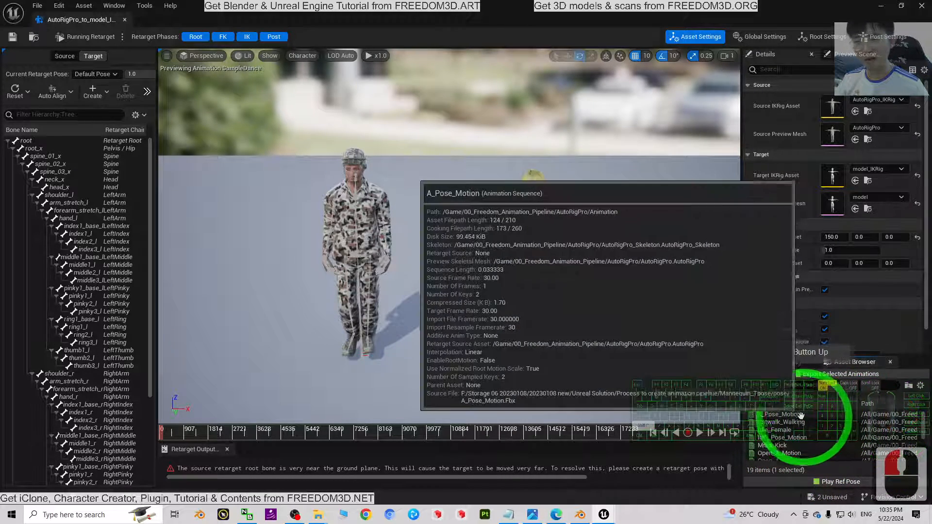
pyautogui.keyDown('shift'); pyautogui.click(801, 416); pyautogui.keyUp('shift')
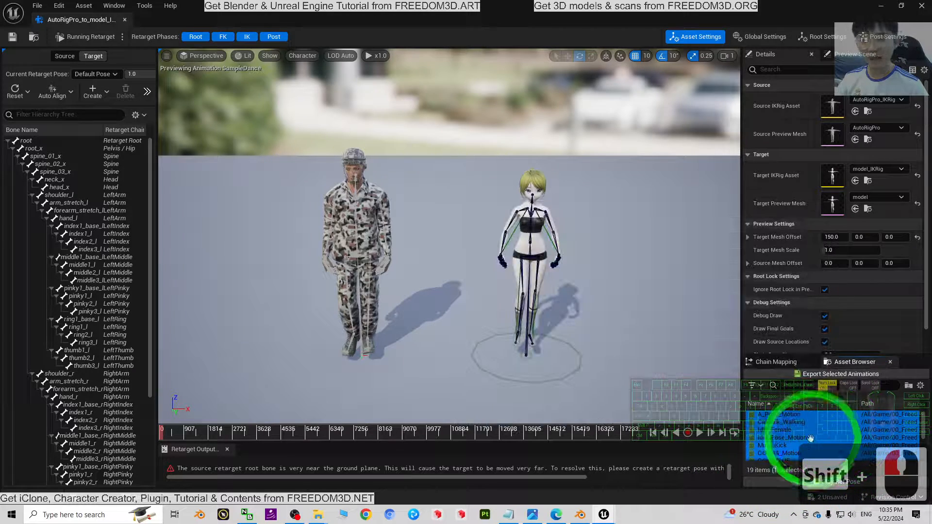
pyautogui.scroll(-3, 796, 441)
pyautogui.scroll(5, 777, 432)
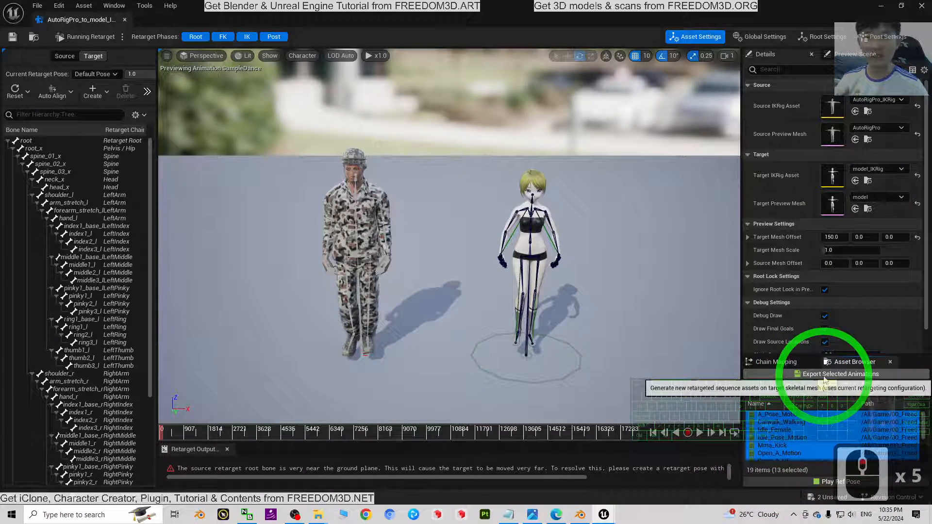
# - Export the selected animations to the Content folder with referenced assets included and existing files not overwritten
pyautogui.click(824, 375)
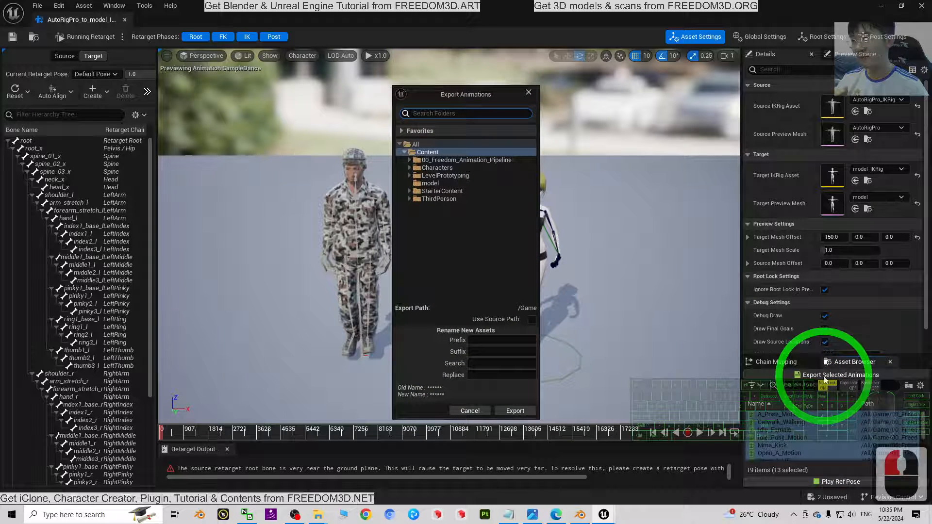
pyautogui.click(515, 411)
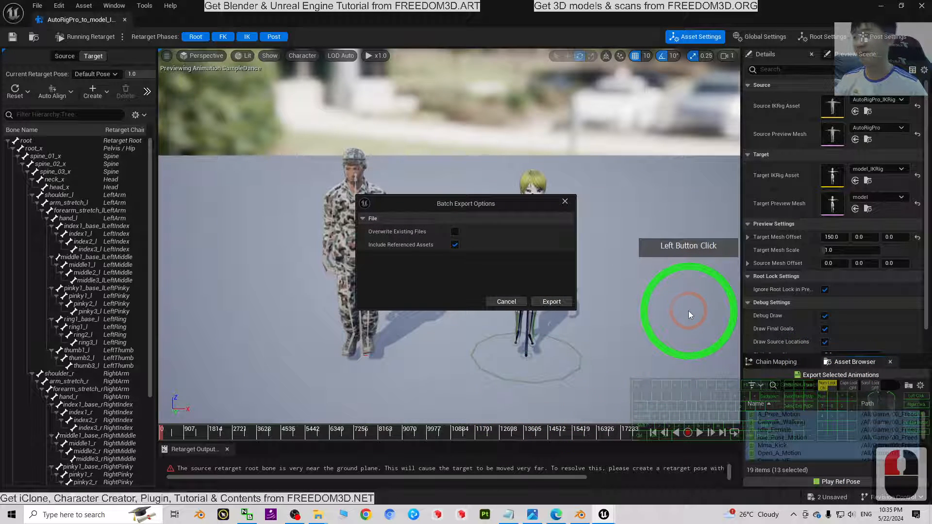
pyautogui.click(556, 302)
pyautogui.click(763, 297)
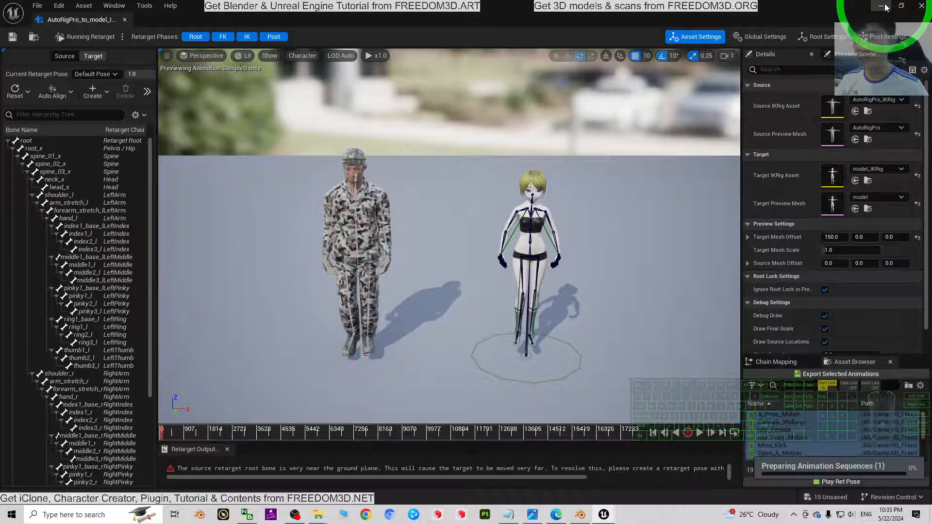
# - Close the retargeter, enlarge the Content Browser to look over the exported animations, and clear their selection
pyautogui.click(923, 6)
pyautogui.scroll(-4, 639, 406)
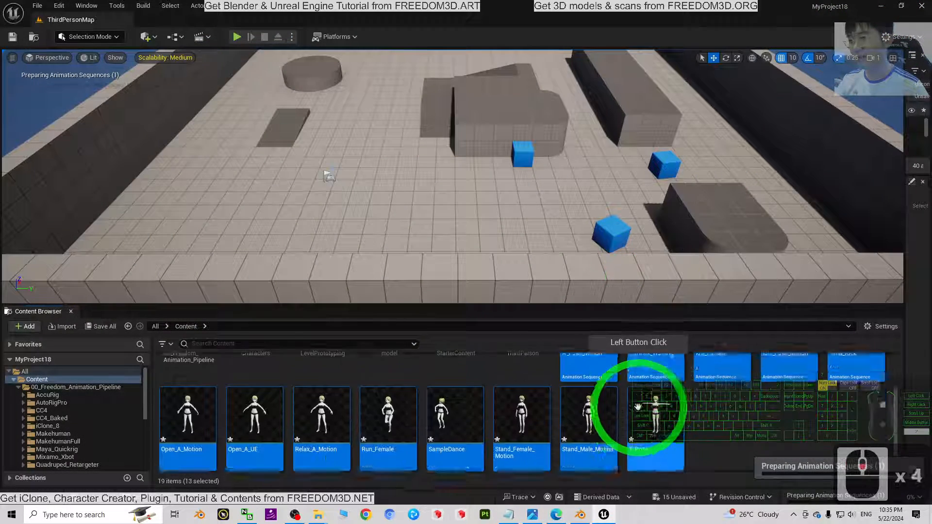
pyautogui.scroll(5, 637, 408)
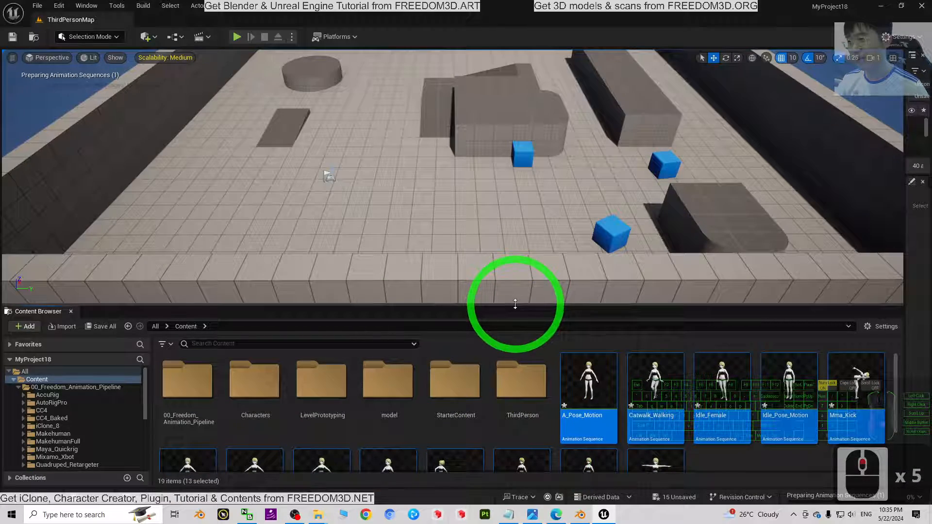
pyautogui.moveTo(515, 304); pyautogui.dragTo(537, 227)
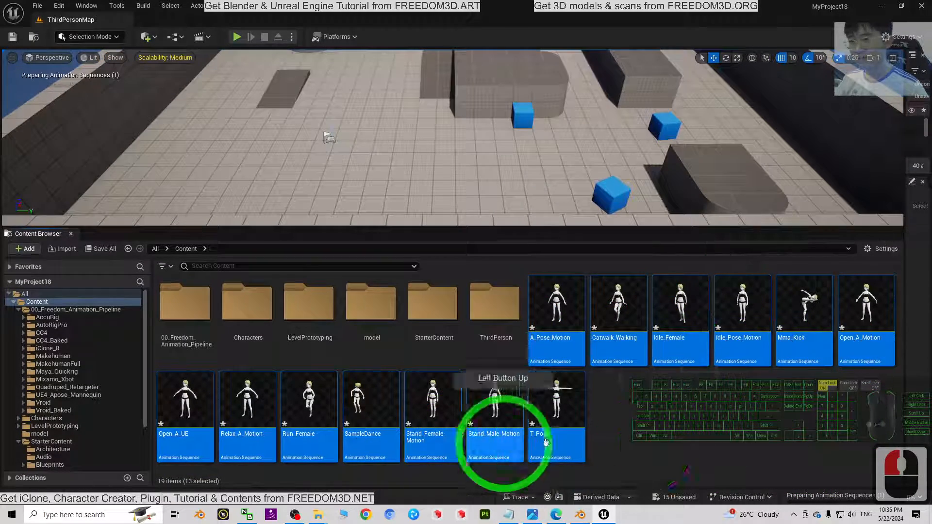
pyautogui.click(700, 437)
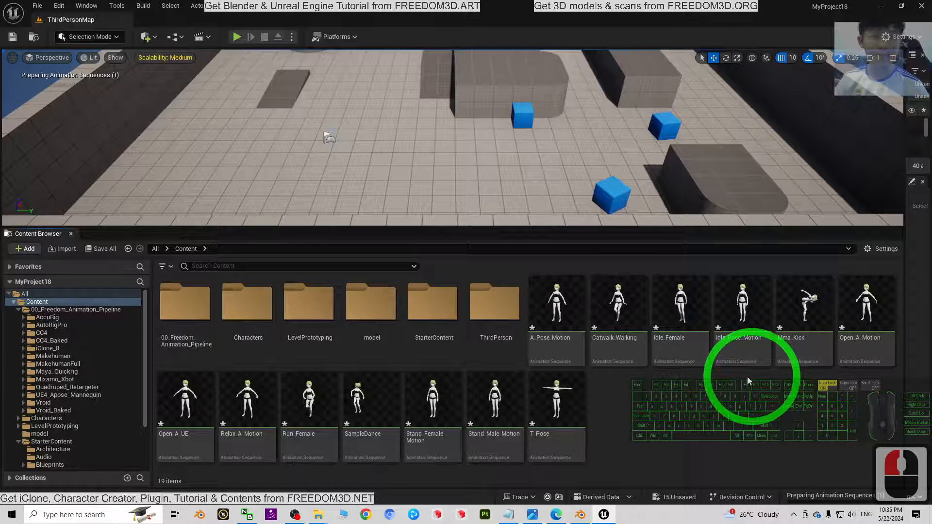
pyautogui.click(653, 446)
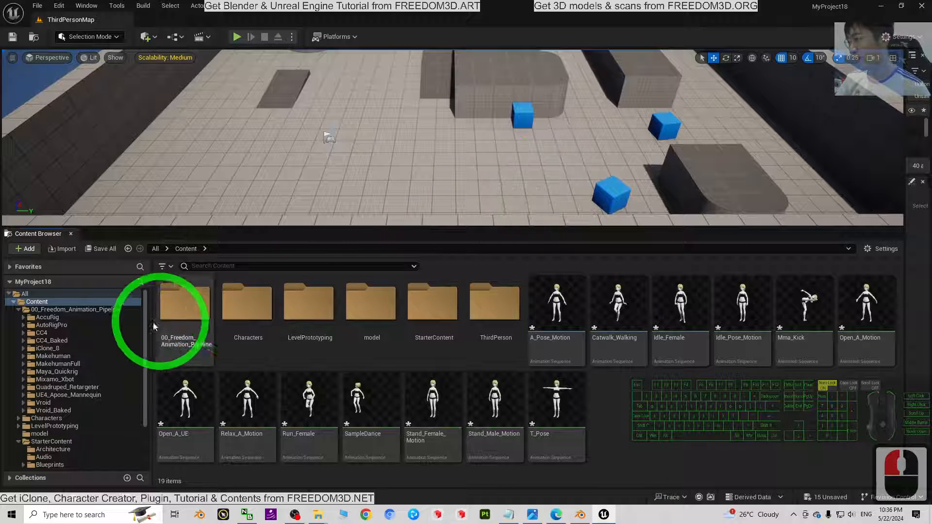
# - Open the AutoRigPro Animation folder inside 00_Freedom_Animation_Pipeline and locate the ThirdPerson_AnimBP_AutoRigPro animation blueprint
pyautogui.doubleClick(186, 318)
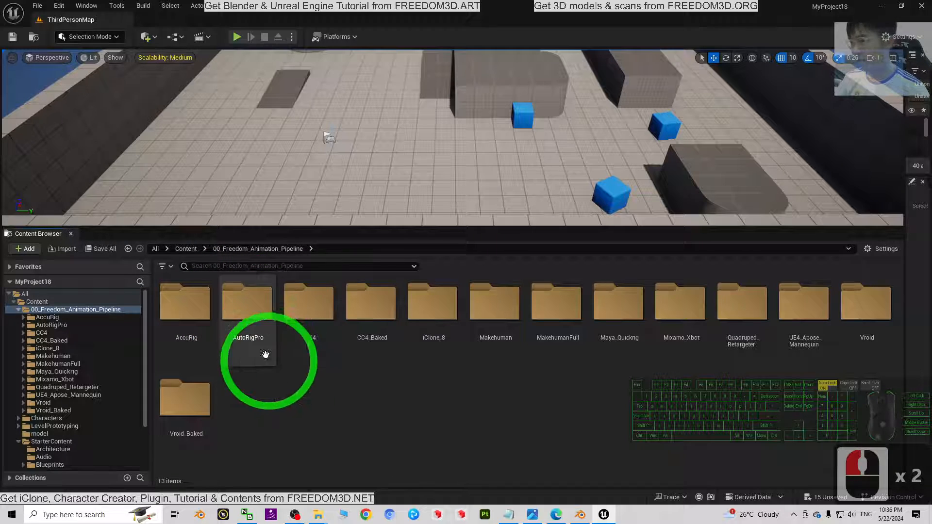
pyautogui.doubleClick(246, 310)
pyautogui.click(749, 381)
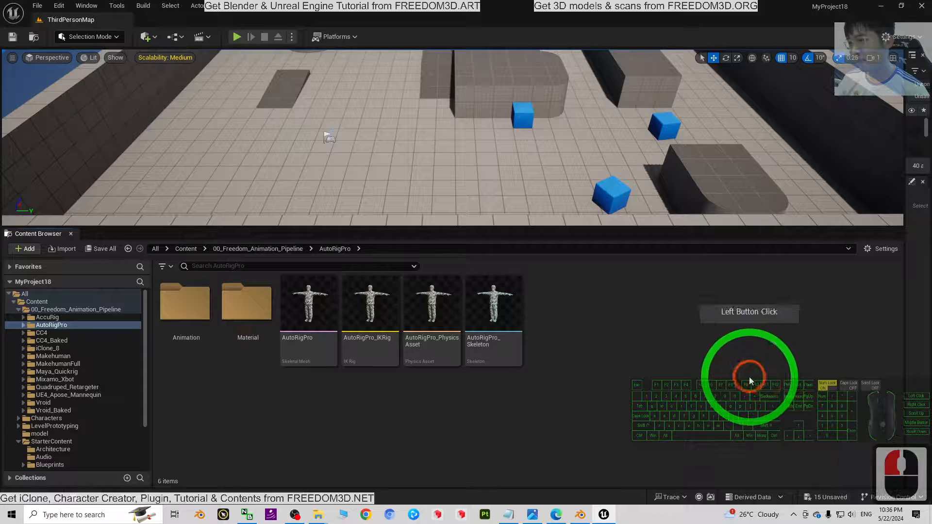
pyautogui.doubleClick(185, 304)
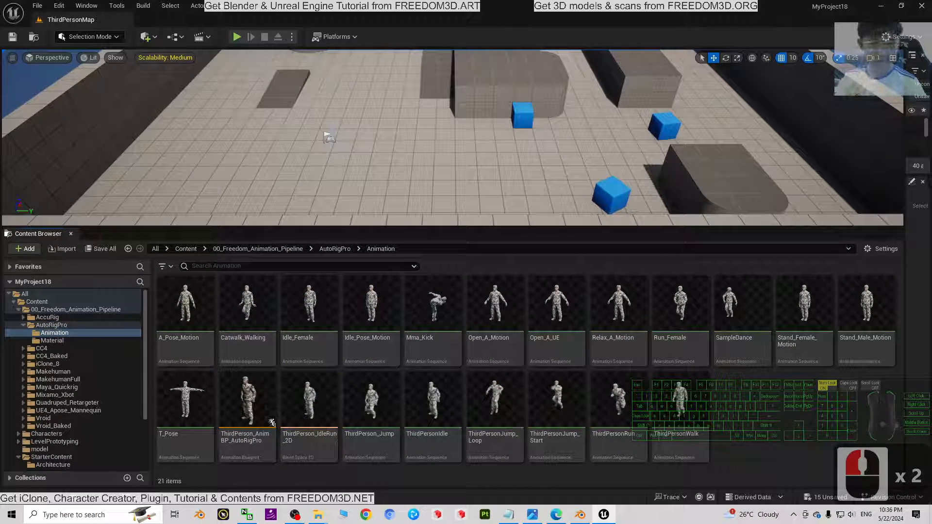
pyautogui.click(303, 398)
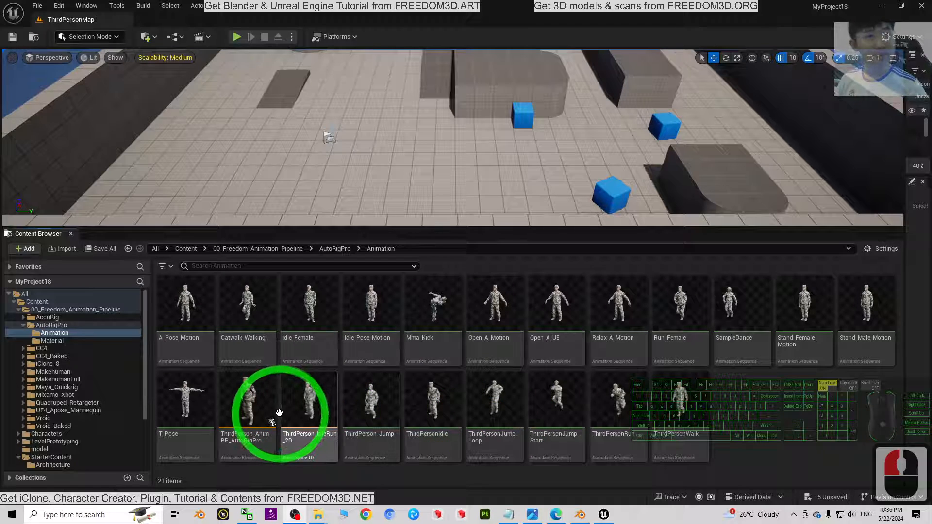
pyautogui.click(253, 457)
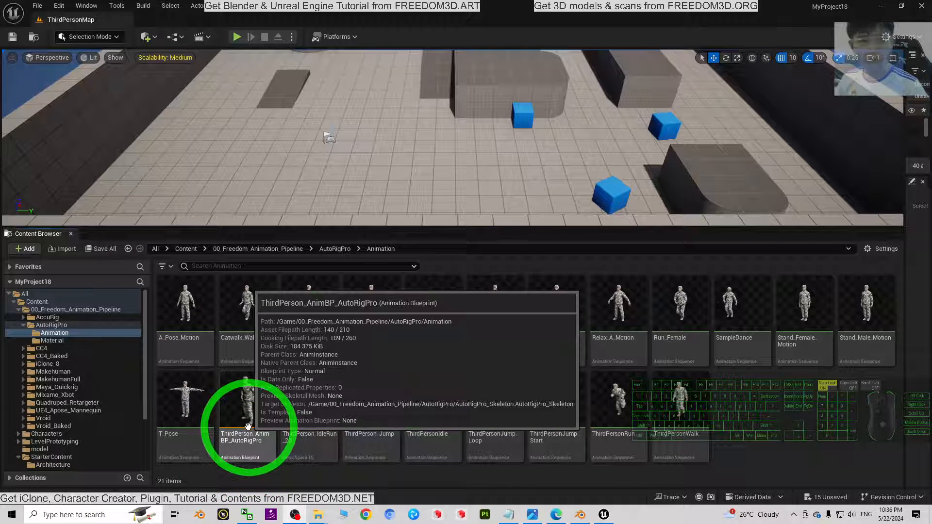
# - Start Retarget Animations for ThirdPerson_AnimBP_AutoRigPro and set the target skeletal mesh to model
pyautogui.rightClick(248, 400)
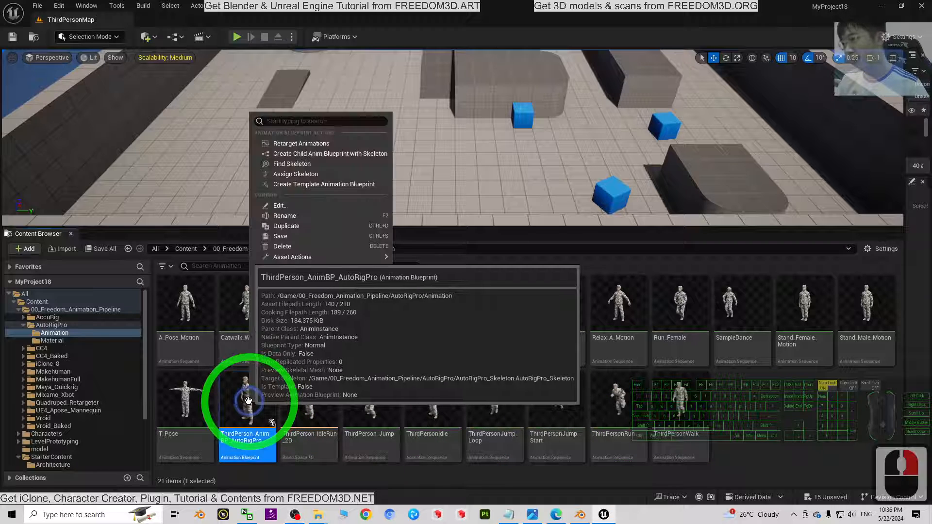
pyautogui.click(309, 144)
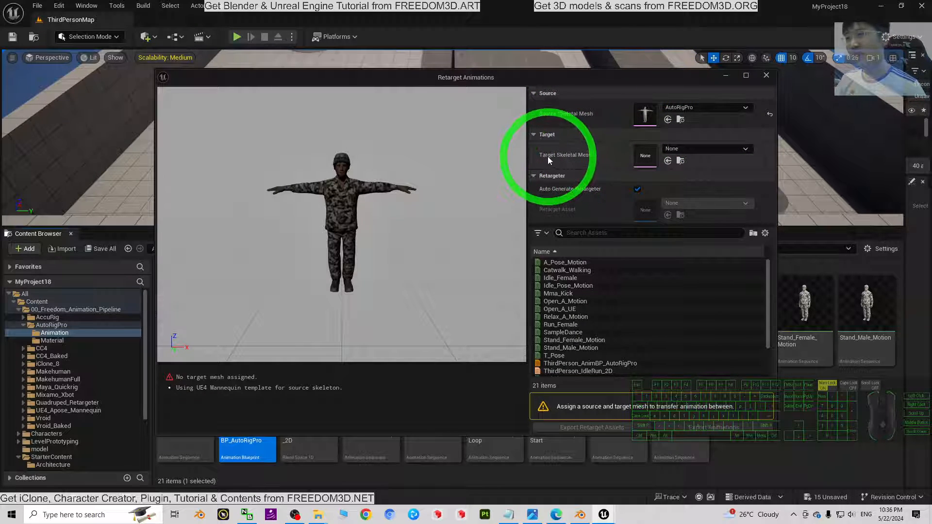
pyautogui.click(705, 147)
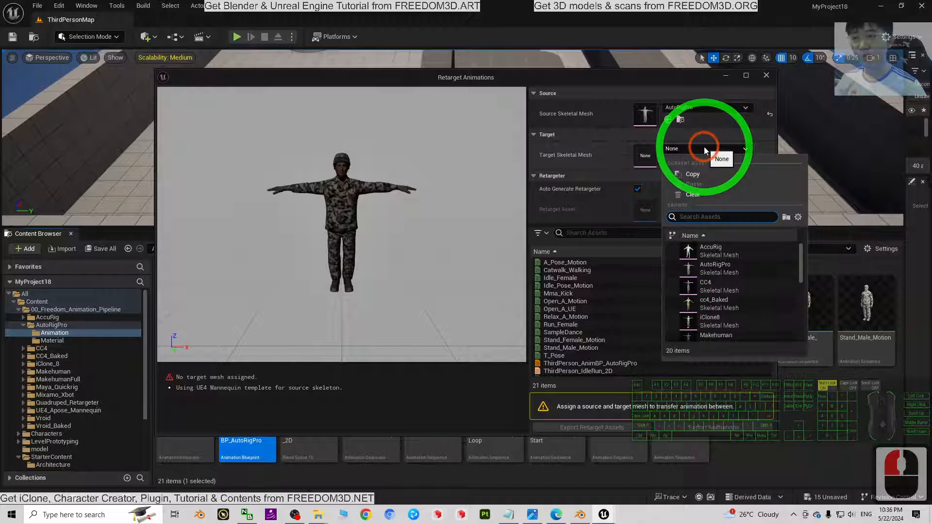
pyautogui.moveTo(801, 264); pyautogui.dragTo(803, 288)
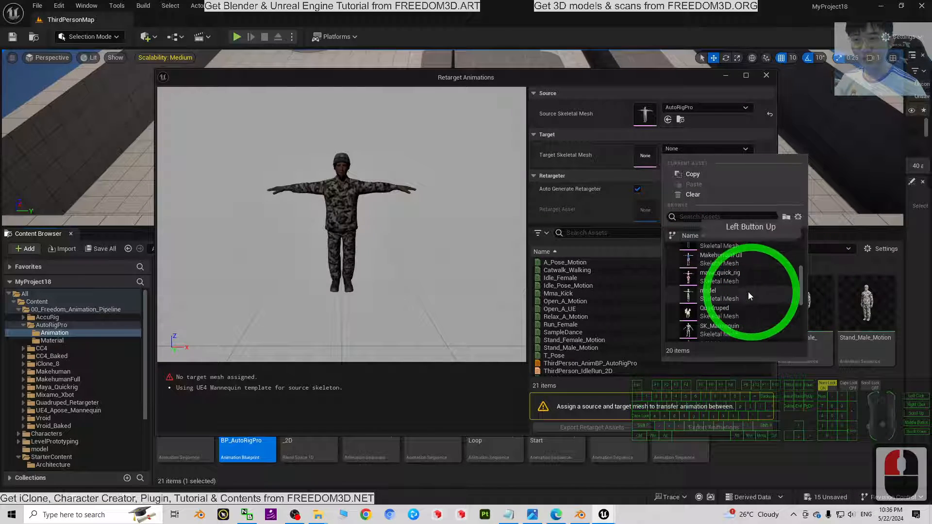
pyautogui.click(709, 292)
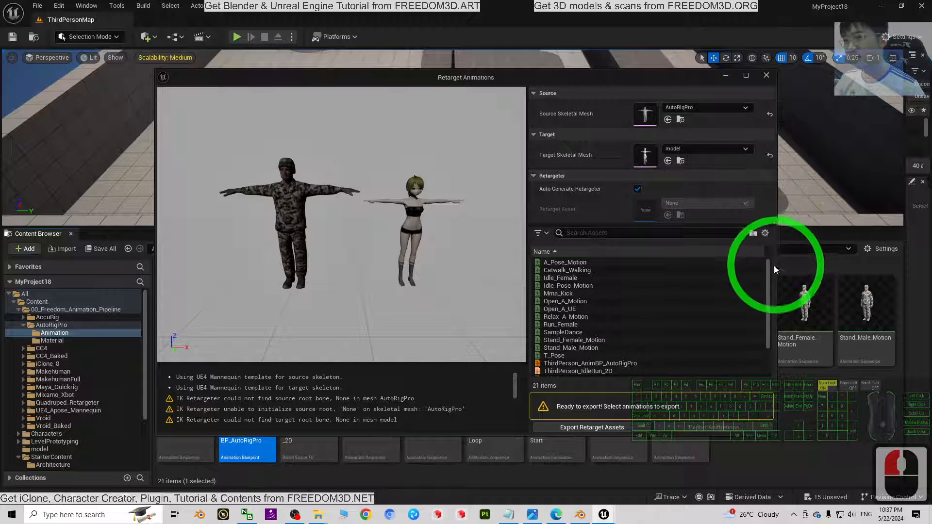
# - Export the retargeted ThirdPerson_AnimBP_AutoRigPro blueprint to the Content folder with its referenced assets included
pyautogui.moveTo(768, 274); pyautogui.dragTo(770, 299)
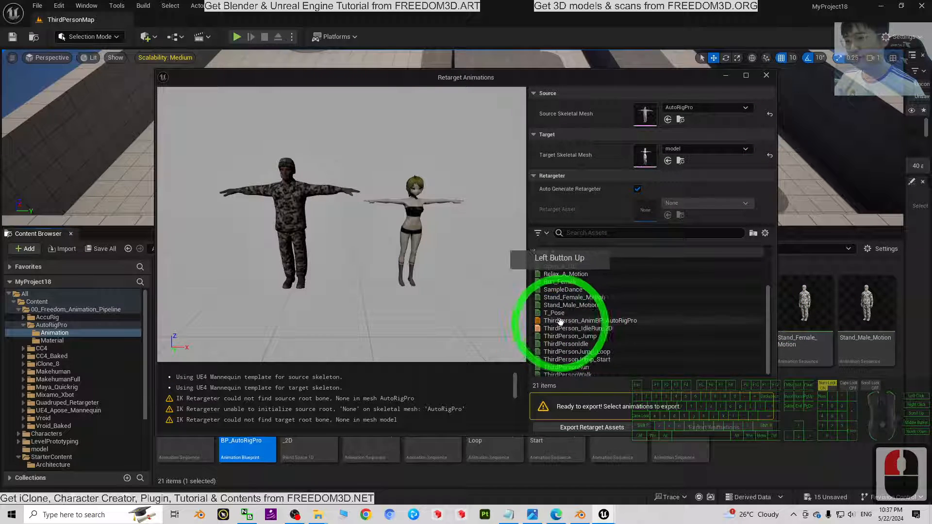
pyautogui.click(613, 321)
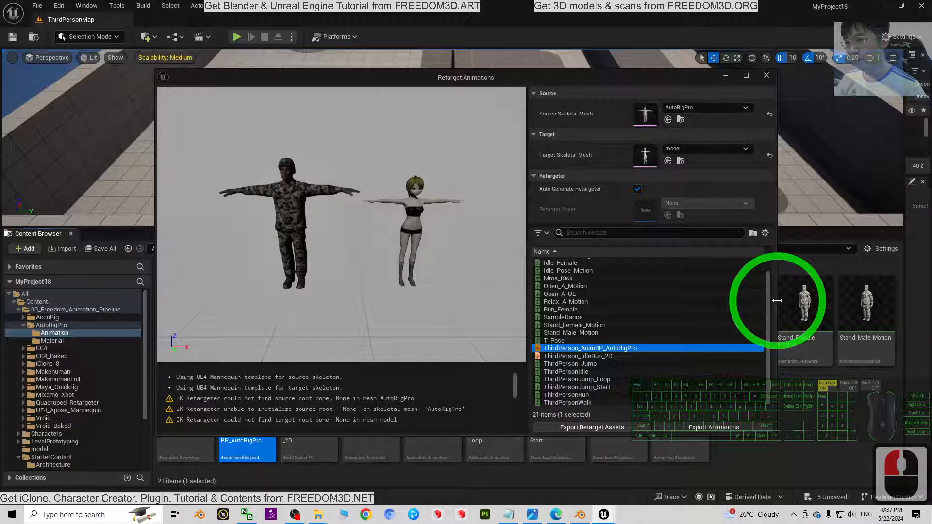
pyautogui.click(698, 428)
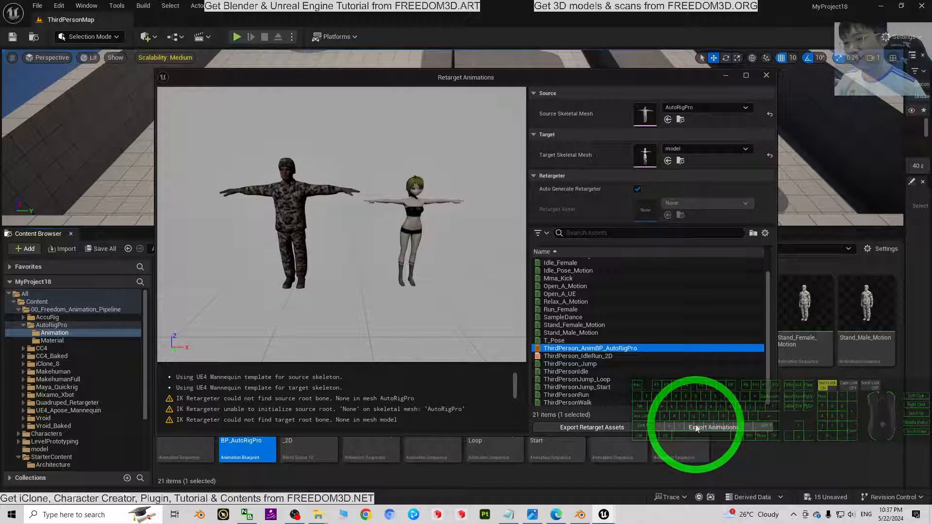
pyautogui.click(703, 430)
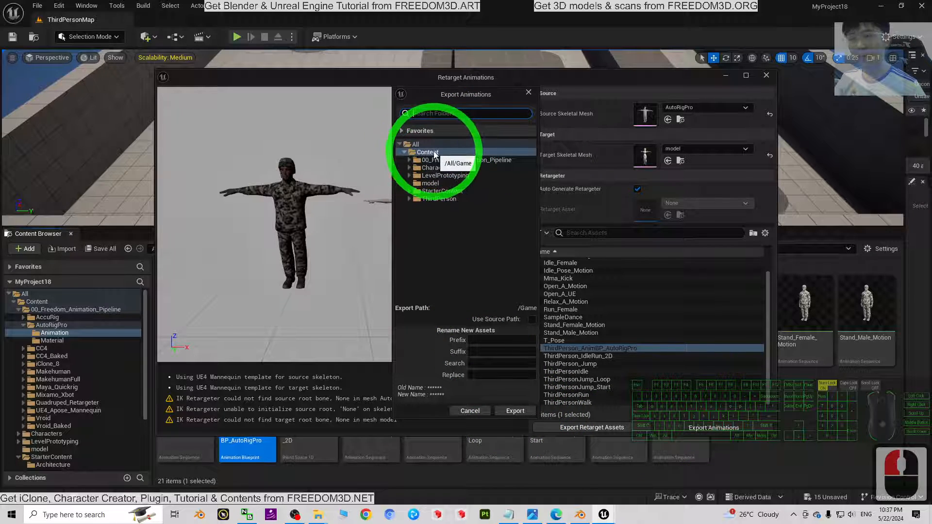
pyautogui.click(515, 411)
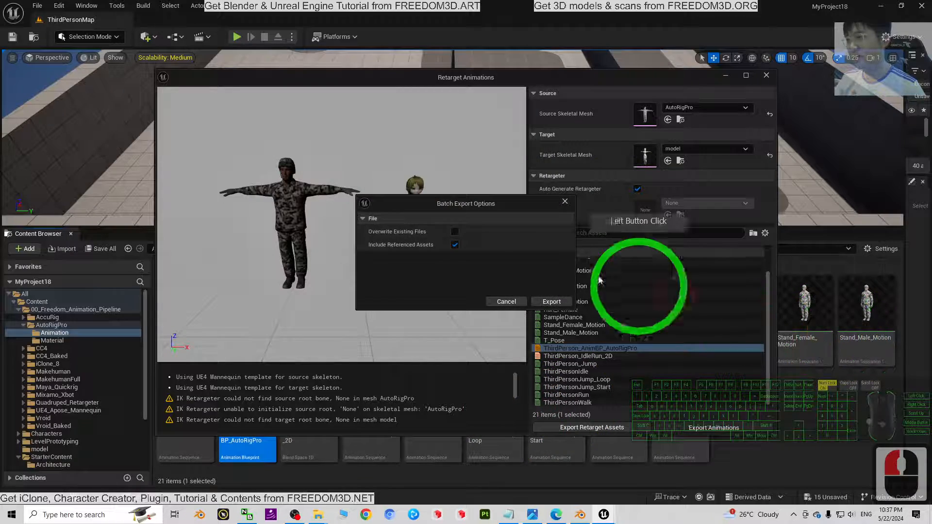
pyautogui.click(552, 302)
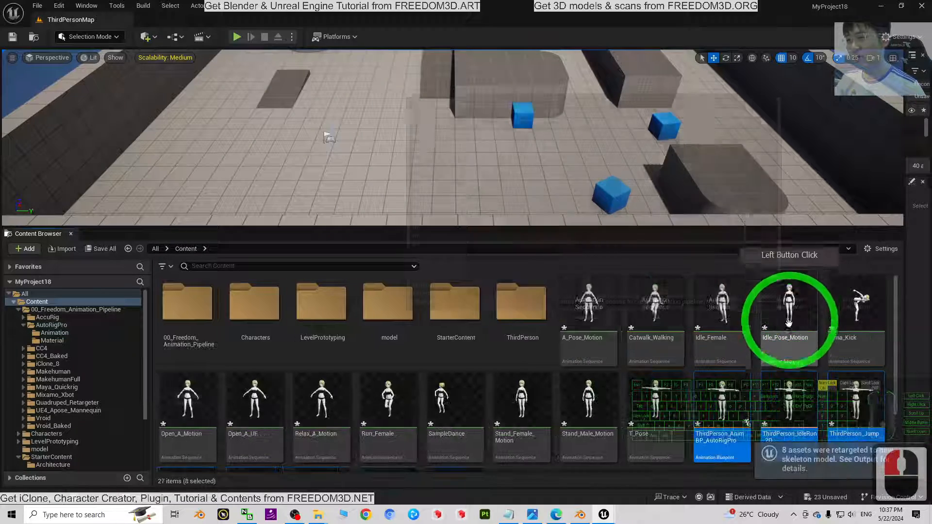
# - Look through the newly exported ThirdPerson assets and check ThirdPersonJump_Loop in the animation editor before closing it
pyautogui.scroll(-5, 789, 352)
pyautogui.scroll(-4, 782, 424)
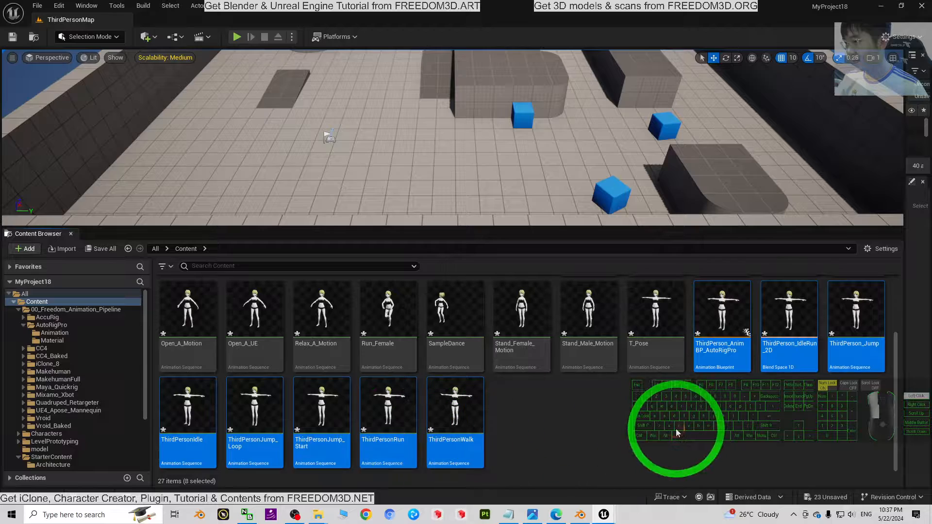
pyautogui.click(626, 406)
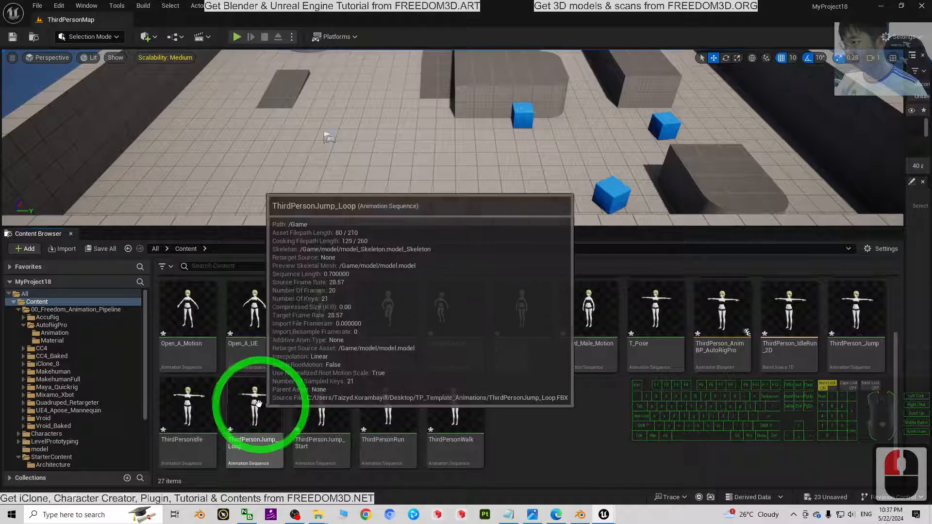
pyautogui.doubleClick(260, 408)
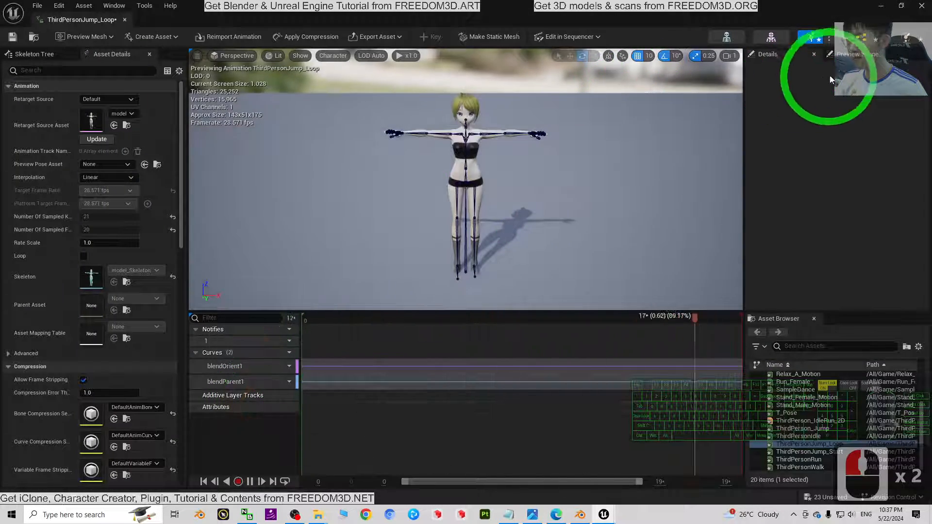
pyautogui.click(922, 6)
pyautogui.click(759, 443)
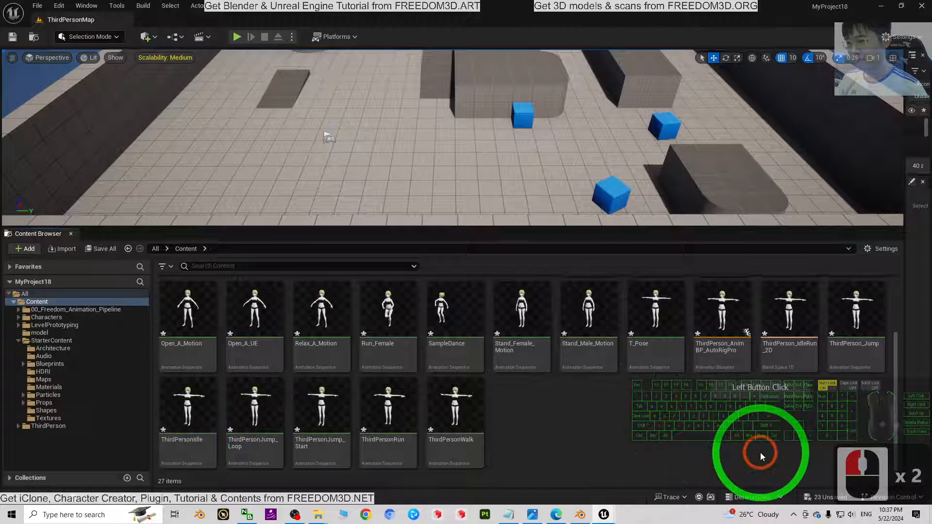
pyautogui.click(726, 321)
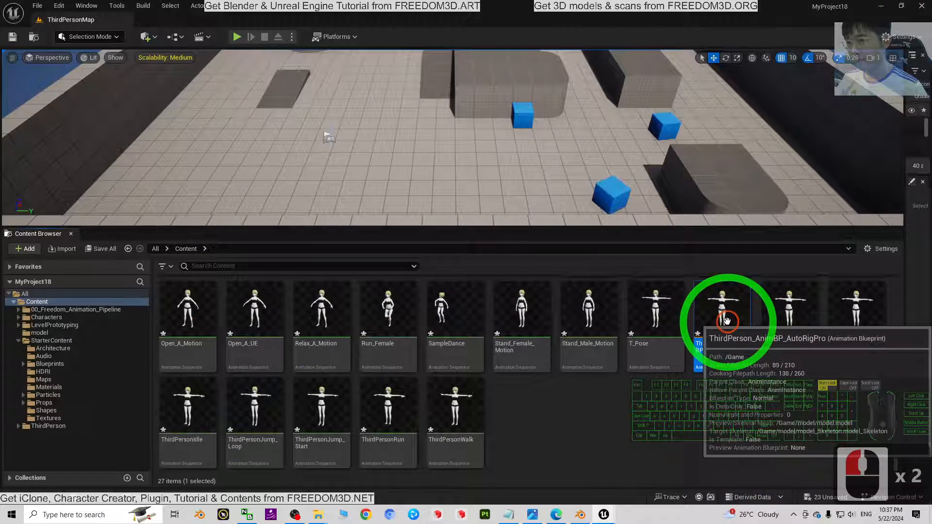
pyautogui.click(634, 422)
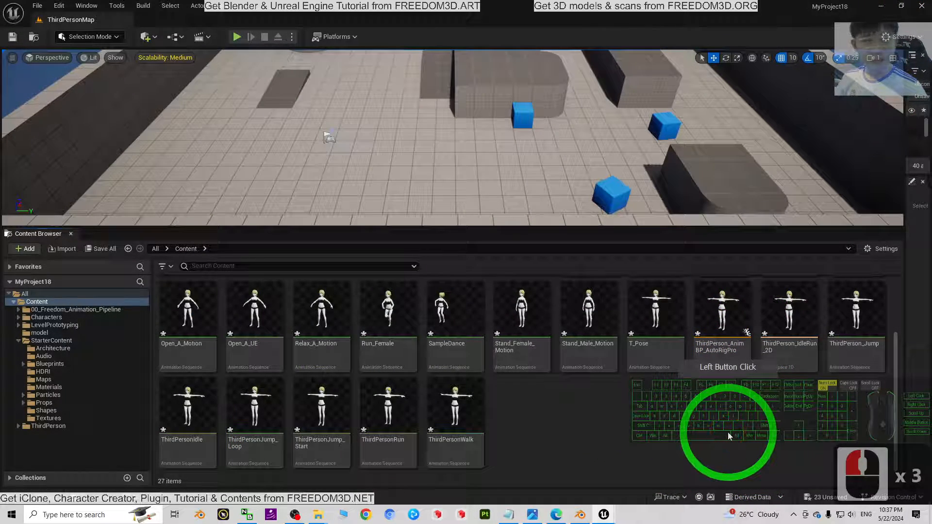
pyautogui.scroll(2, 728, 440)
pyautogui.scroll(-3, 732, 442)
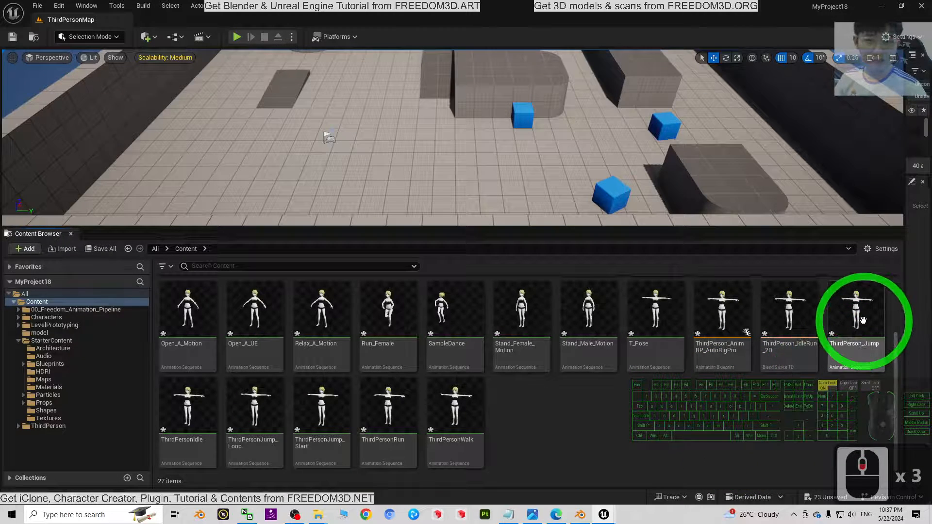
pyautogui.moveTo(863, 320)
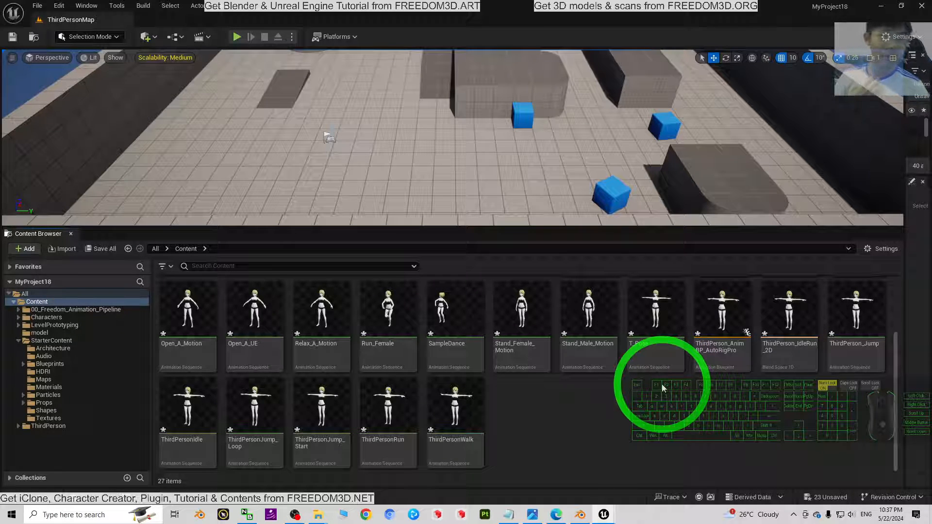
# - Force delete the eight exported ThirdPerson assets, from ThirdPerson_AnimBP_AutoRigPro through ThirdPersonWalk, from the Content folder
pyautogui.doubleClick(733, 330)
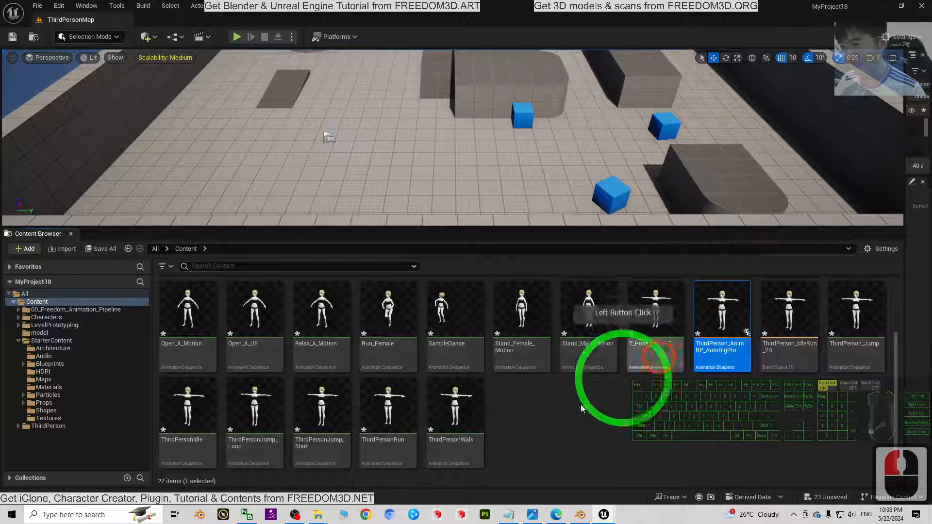
pyautogui.keyDown('shift'); pyautogui.click(468, 425); pyautogui.keyUp('shift')
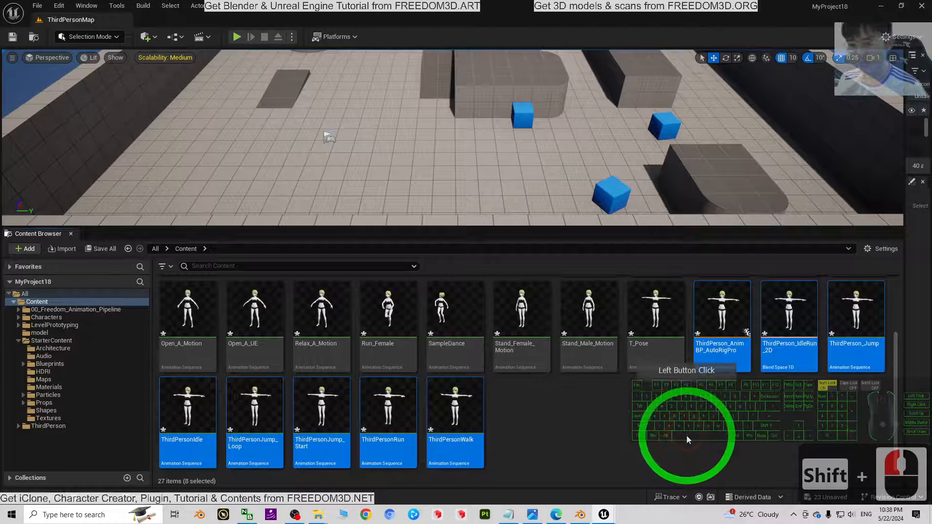
pyautogui.press('Delete')
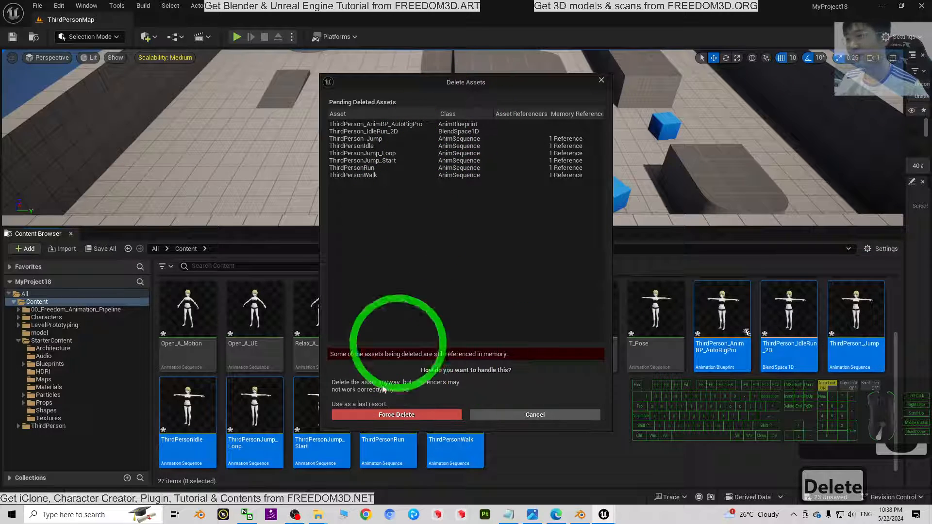
pyautogui.click(400, 415)
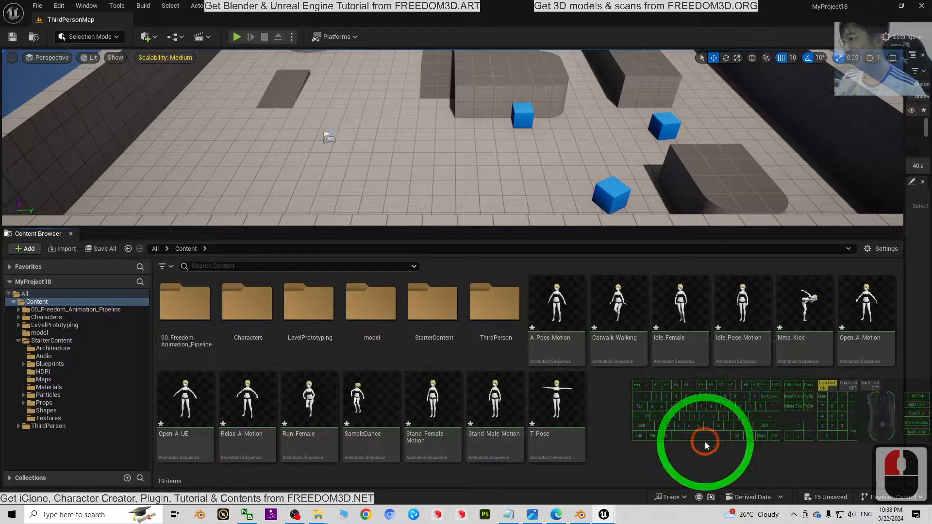
# - Open the Animation folder of AutoRigPro inside 00_Freedom_Animation_Pipeline
pyautogui.doubleClick(187, 301)
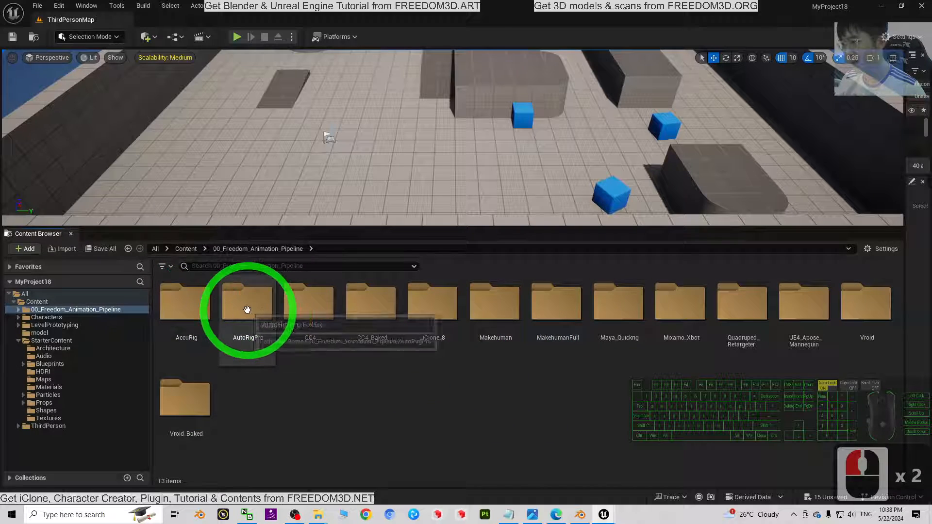
pyautogui.doubleClick(246, 306)
pyautogui.doubleClick(172, 314)
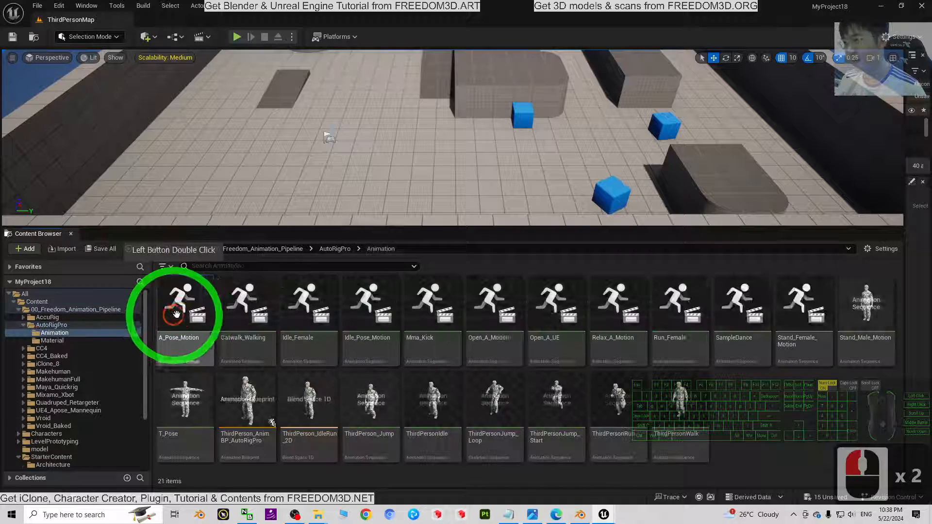
# - Start Retarget Animations for the ThirdPerson_AnimBP_AutoRigPro blueprint and set the target skeletal mesh to model
pyautogui.rightClick(243, 397)
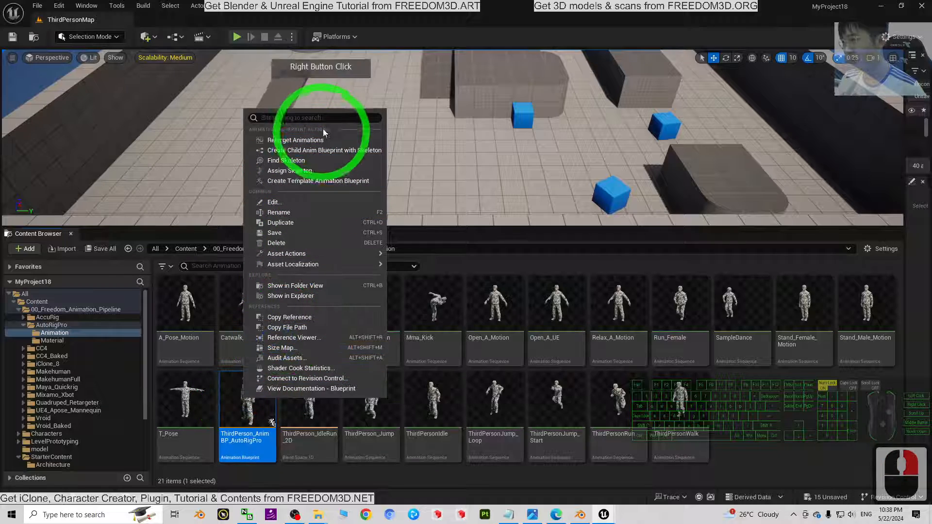
pyautogui.click(292, 138)
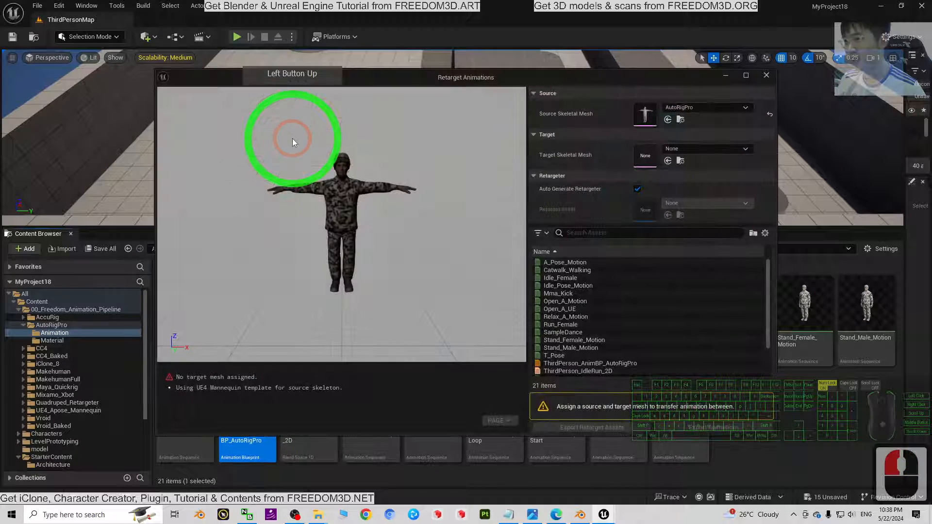
pyautogui.click(687, 151)
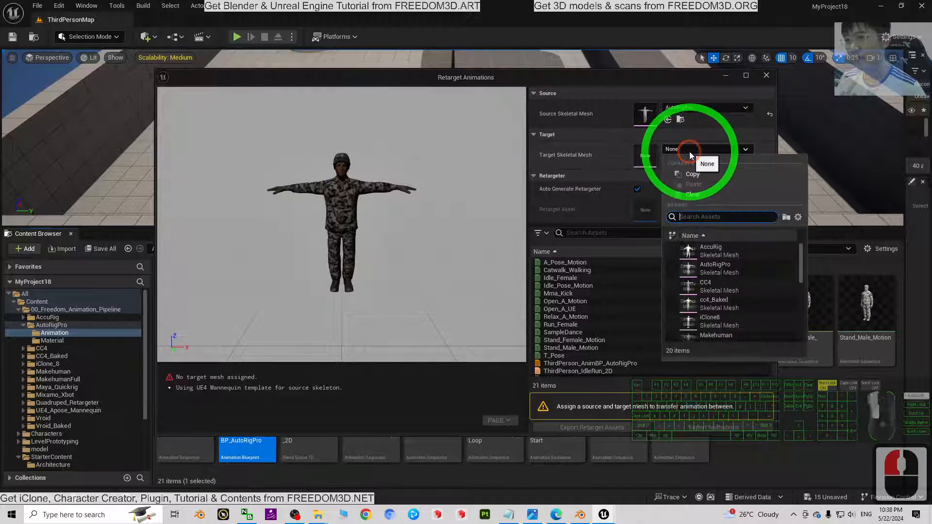
pyautogui.scroll(-4, 759, 279)
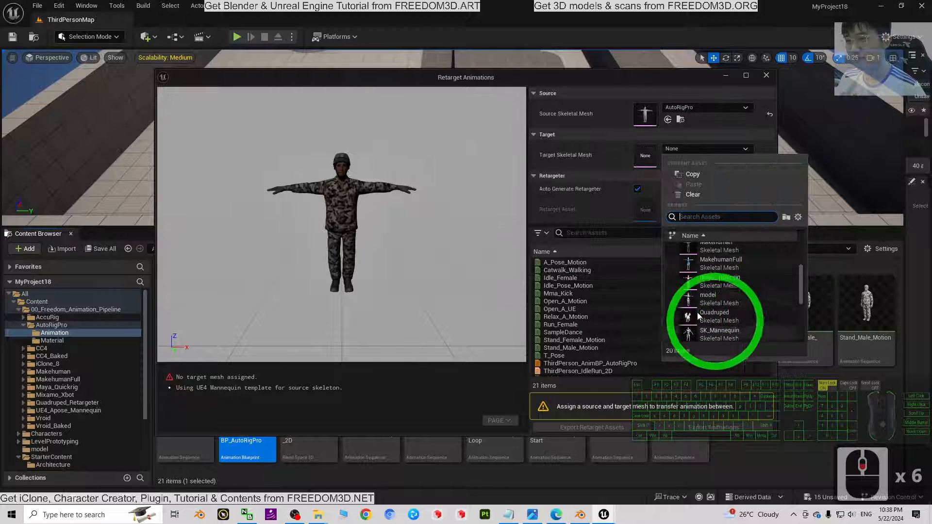
pyautogui.click(708, 298)
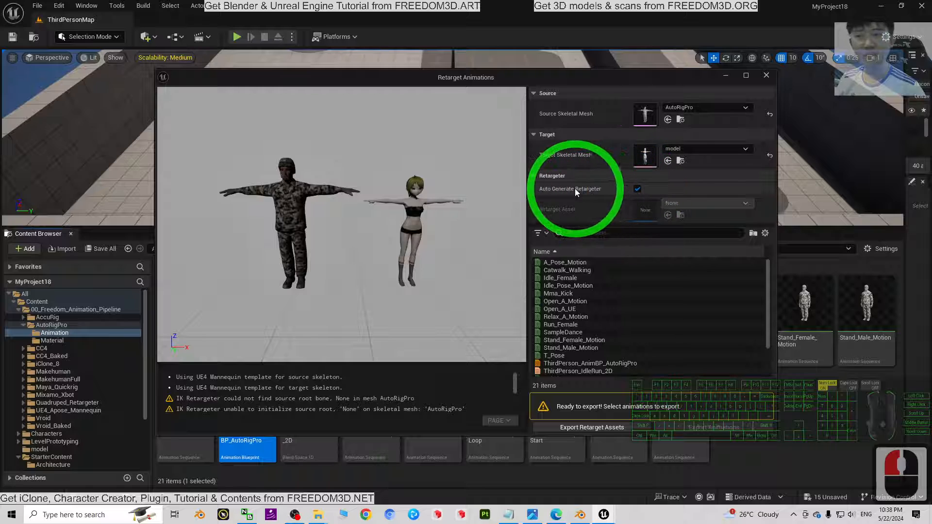
# - Turn off Auto Generate Retargeter and assign AutoRigPro_to_model_IKRetargeter as the retarget asset
pyautogui.click(638, 190)
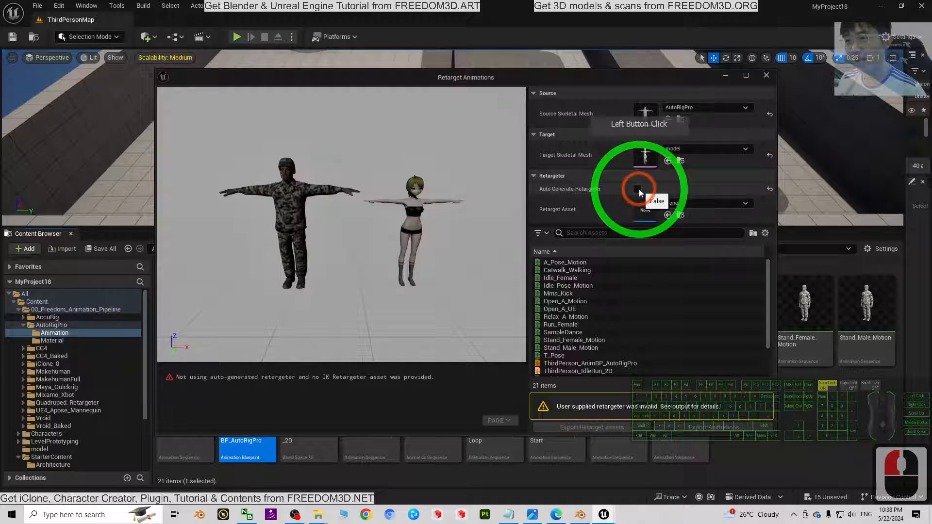
pyautogui.click(690, 203)
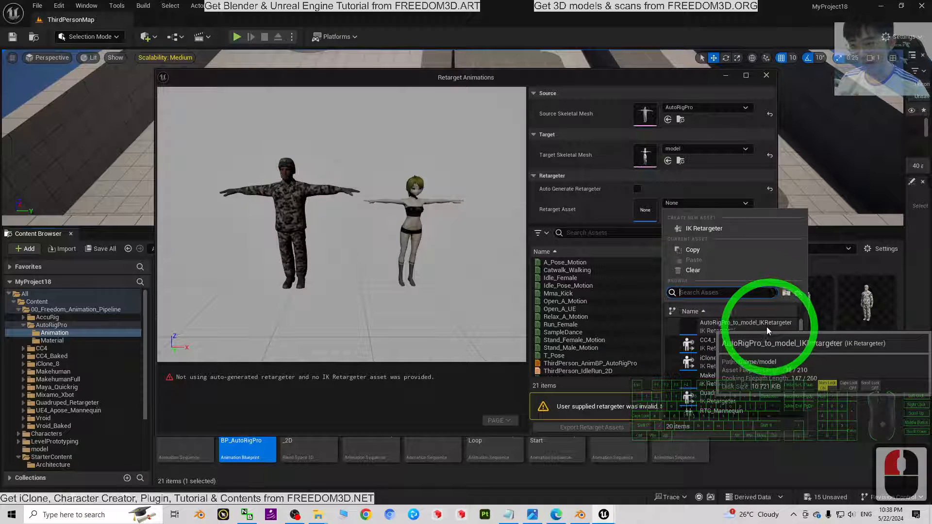
pyautogui.click(736, 323)
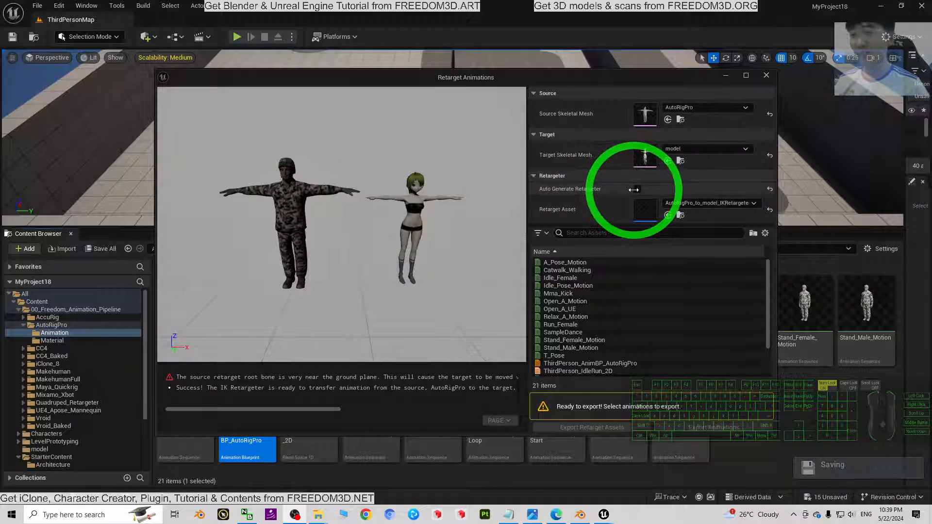
# - Switch to the web browser and review the title and version information on the Freedom Animation Pipeline V8.7 page
pyautogui.click(556, 516)
pyautogui.scroll(-1, 386, 302)
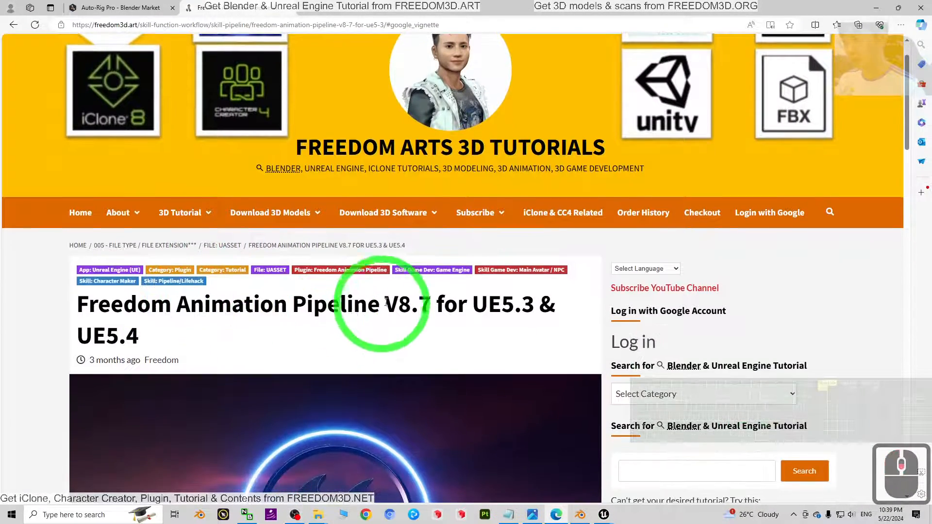
pyautogui.moveTo(386, 302); pyautogui.dragTo(447, 309)
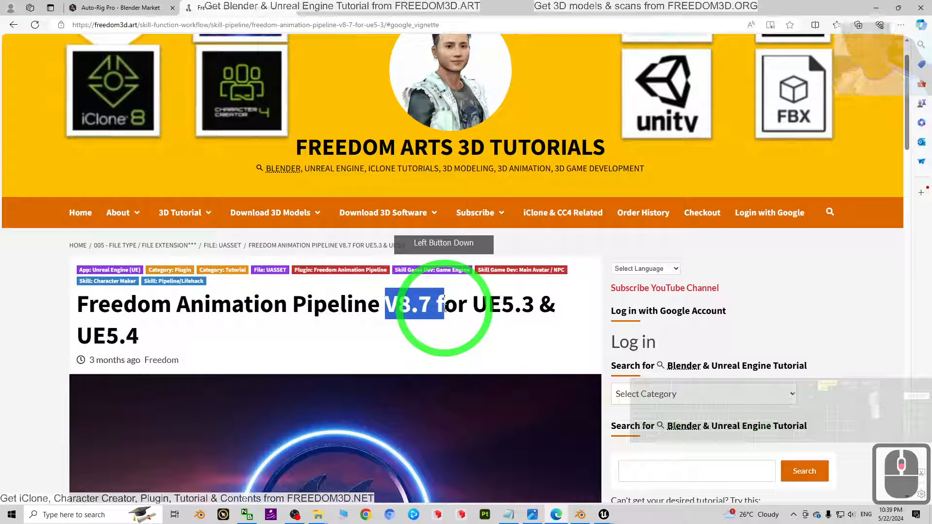
pyautogui.moveTo(444, 309); pyautogui.dragTo(225, 328)
pyautogui.scroll(-4, 491, 312)
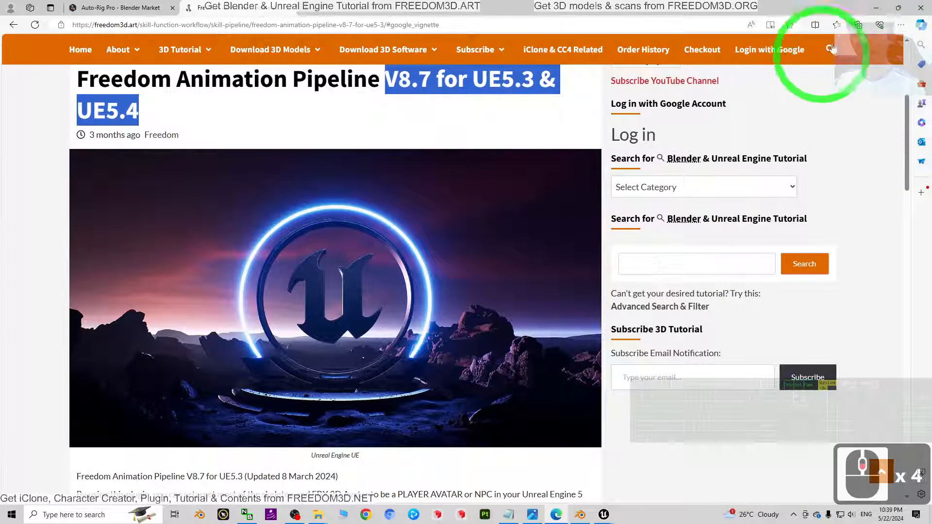
pyautogui.scroll(2, 529, 276)
pyautogui.scroll(-4, 515, 292)
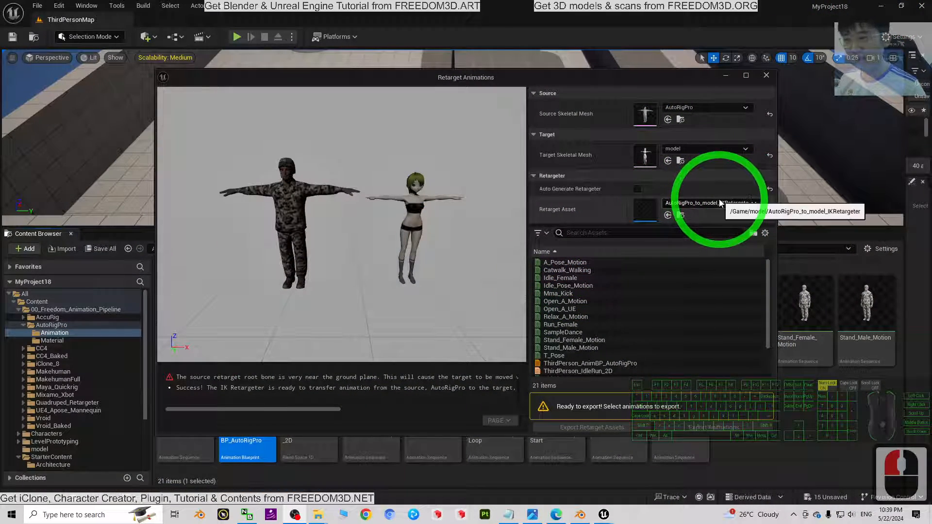
# - Export ThirdPerson_AnimBP_AutoRigPro with the custom IK retargeter to the Content folder, including its referenced assets
pyautogui.scroll(-3, 651, 306)
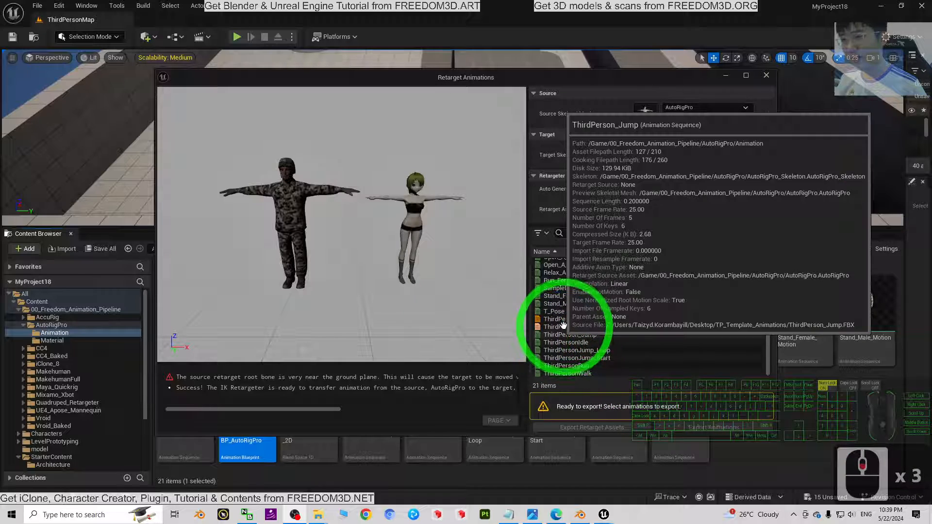
pyautogui.click(607, 319)
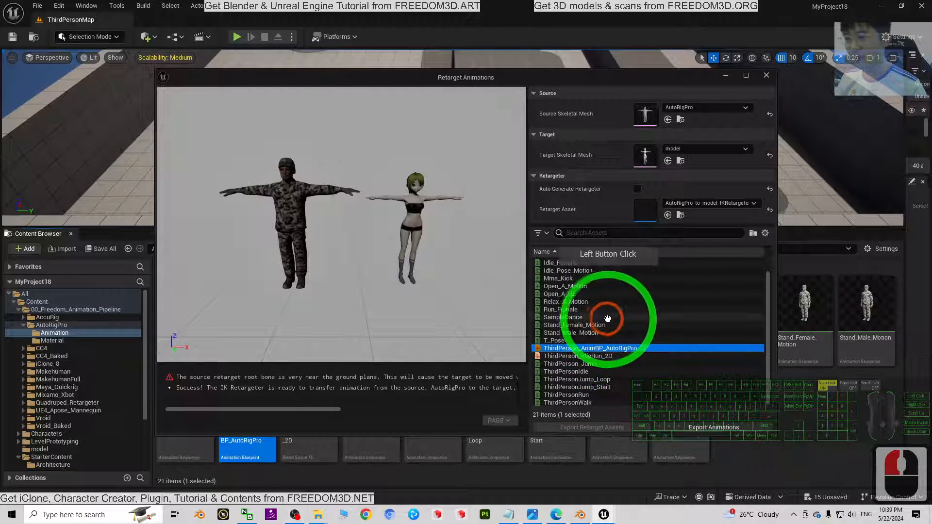
pyautogui.click(695, 427)
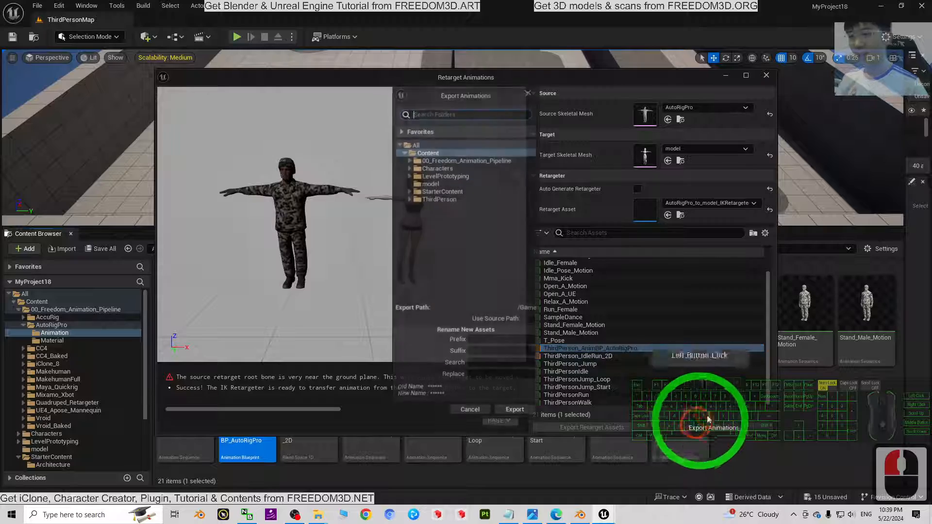
pyautogui.click(510, 415)
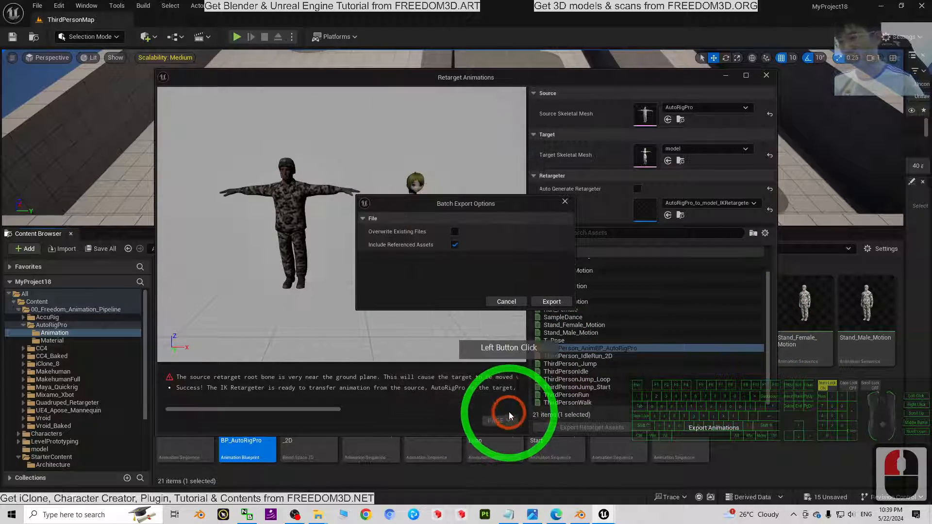
pyautogui.click(545, 301)
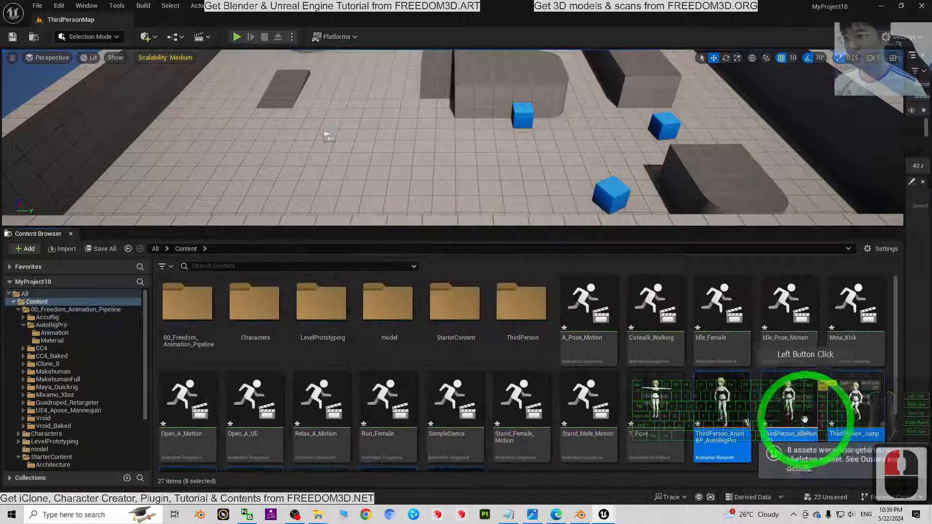
# - Look over the exported ThirdPerson assets, opening ThirdPersonJump_Loop in its animation editor and closing it again
pyautogui.scroll(-5, 770, 343)
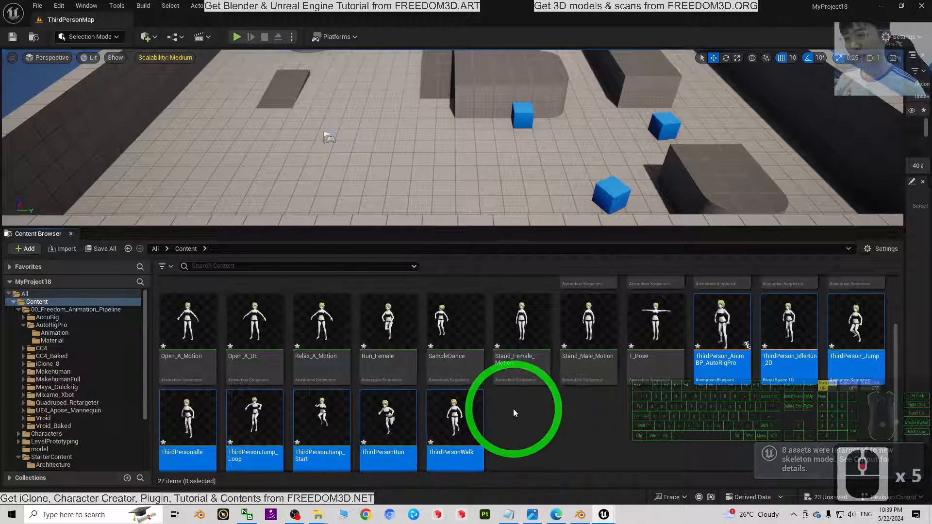
pyautogui.click(241, 421)
pyautogui.doubleClick(240, 420)
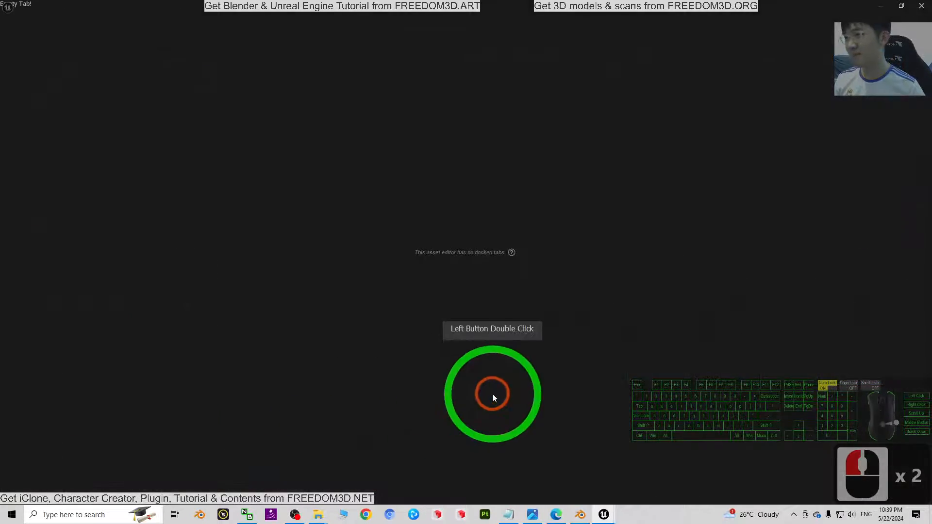
pyautogui.click(922, 6)
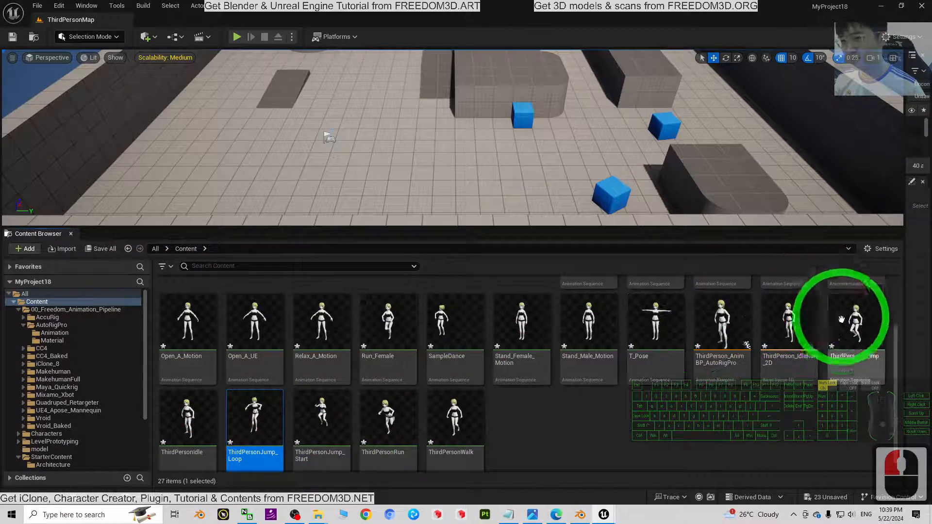
pyautogui.click(764, 432)
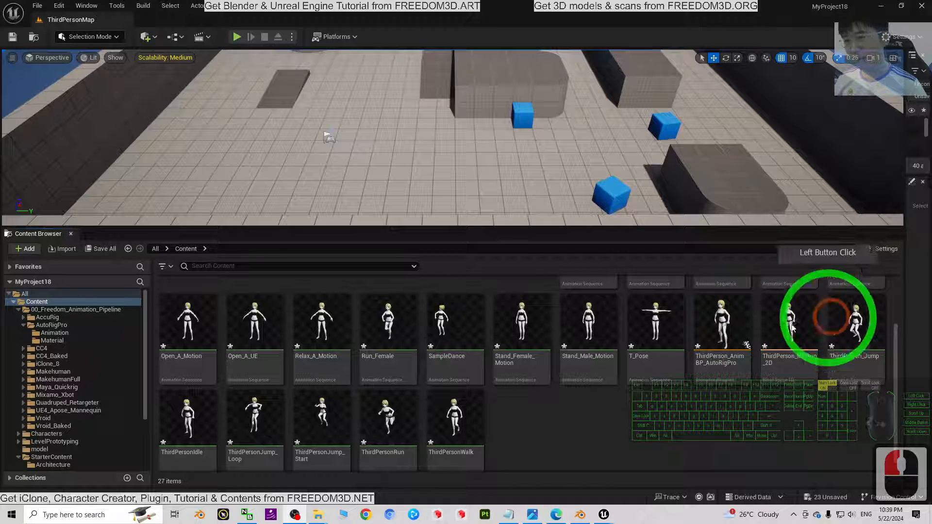
pyautogui.click(710, 341)
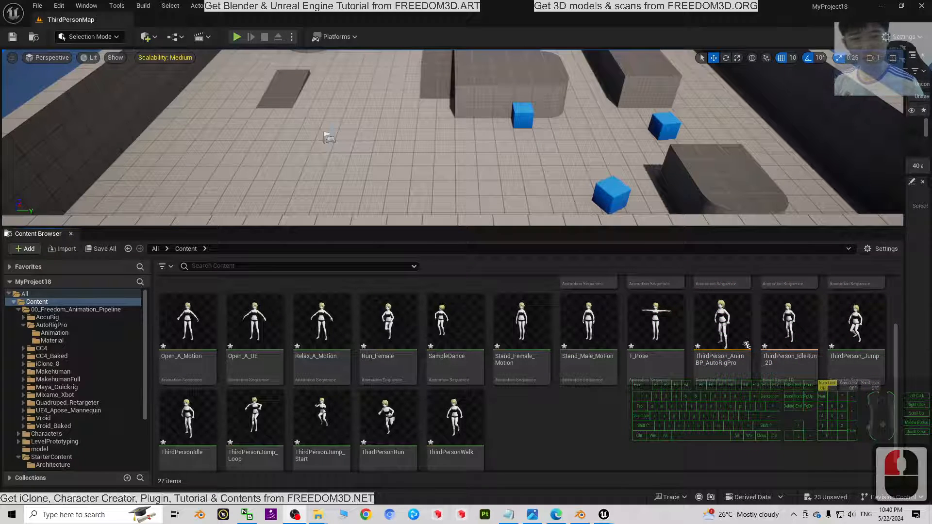
# - Rename the exported animation blueprint ThirdPerson_AnimBP_AutoRigPro as ThirdPerson_AnimBP_Model
pyautogui.click(739, 371)
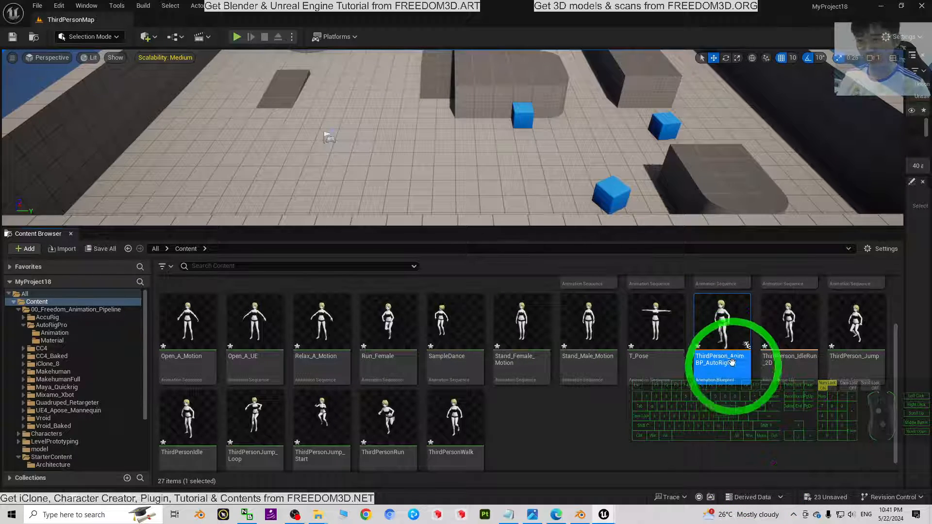
pyautogui.click(722, 380)
pyautogui.press('F2')
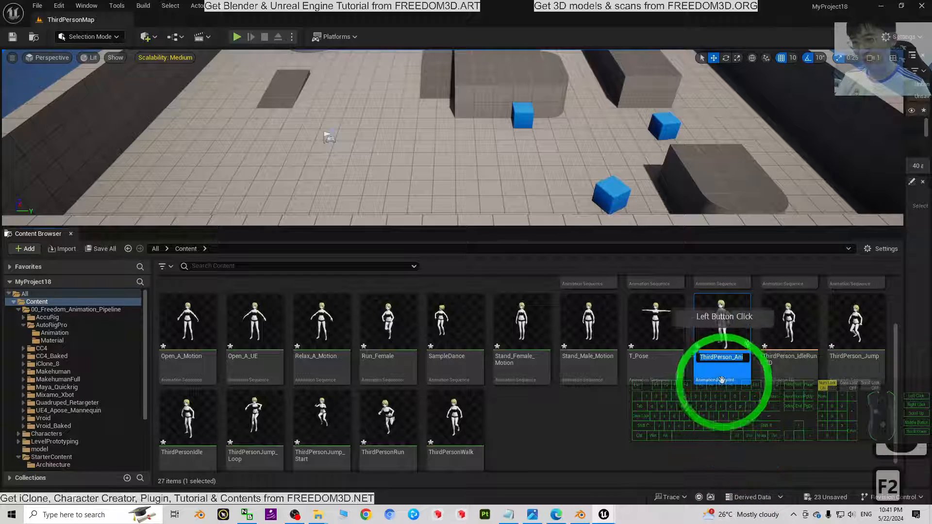
pyautogui.moveTo(732, 358)
pyautogui.mouseDown()
pyautogui.moveTo(803, 350)
pyautogui.moveTo(730, 358)
pyautogui.mouseUp()
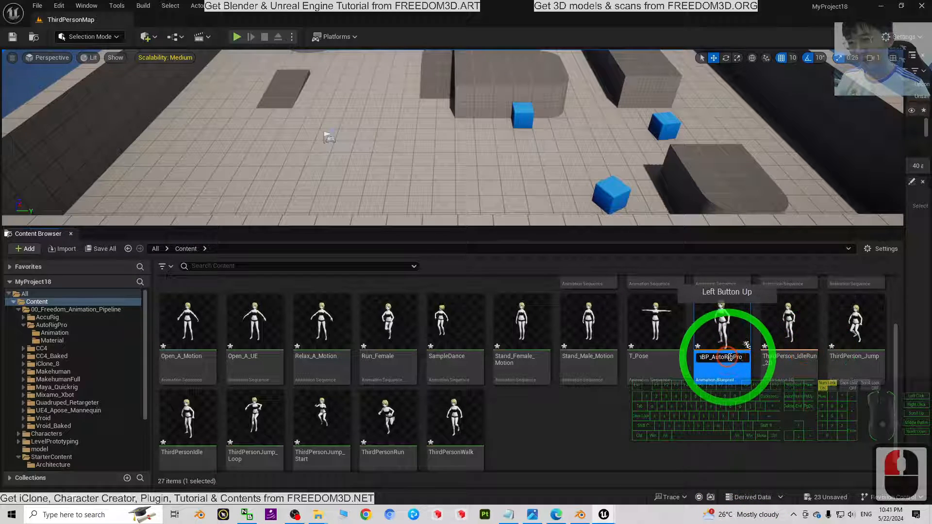
pyautogui.click(743, 359)
pyautogui.click(738, 360)
pyautogui.press('F2')
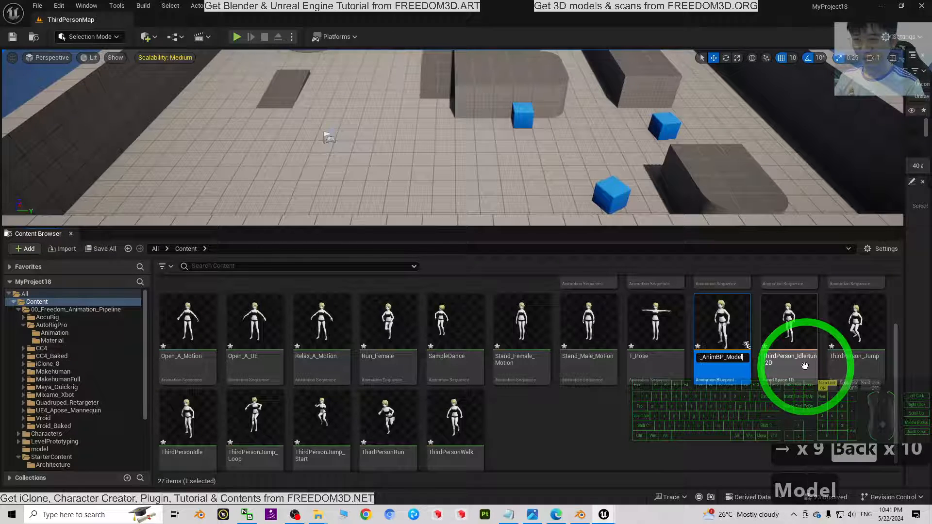
pyautogui.click(806, 371)
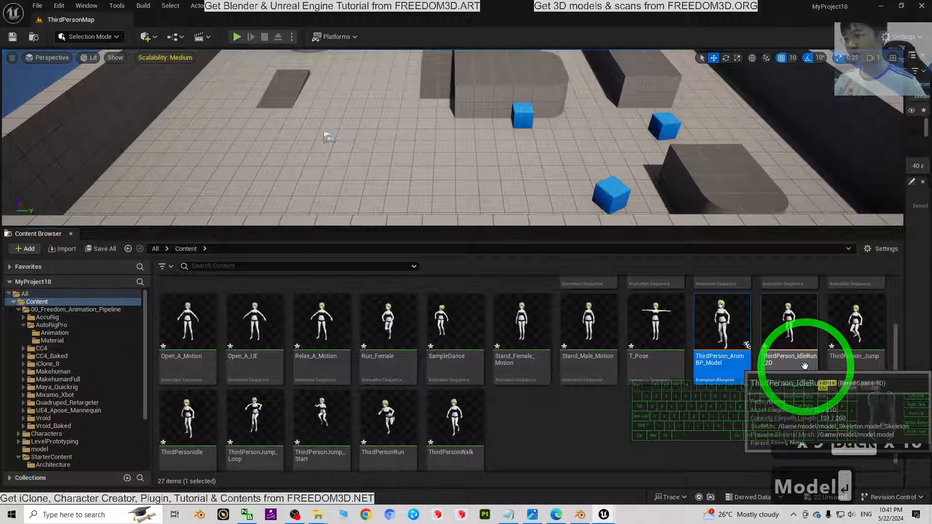
pyautogui.click(621, 421)
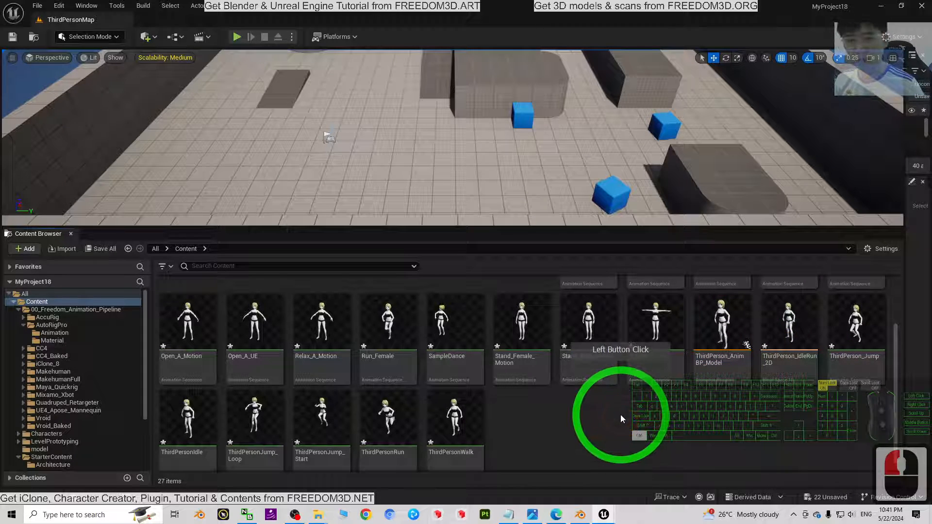
# - Create a new folder named Animation inside the model folder
pyautogui.keyDown('ctrl'); pyautogui.scroll(-2, 621, 419); pyautogui.keyUp('ctrl')
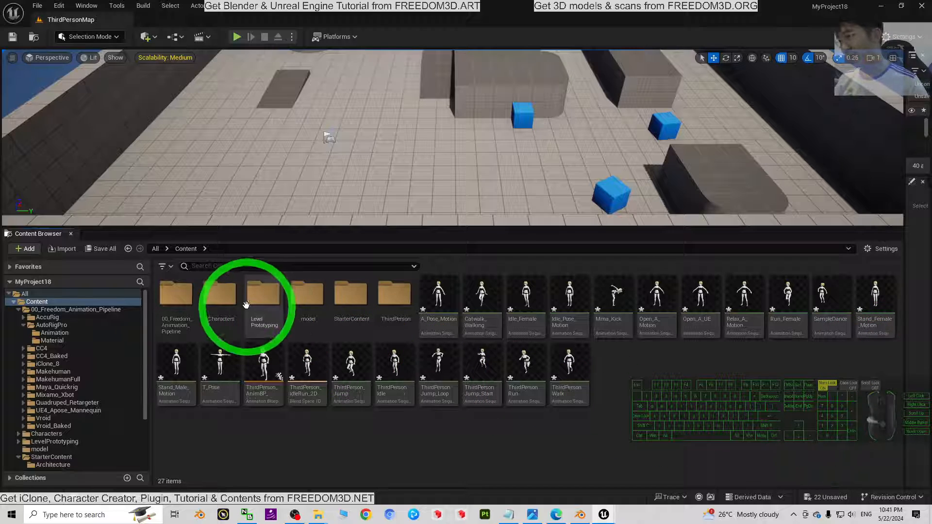
pyautogui.doubleClick(311, 298)
pyautogui.rightClick(342, 385)
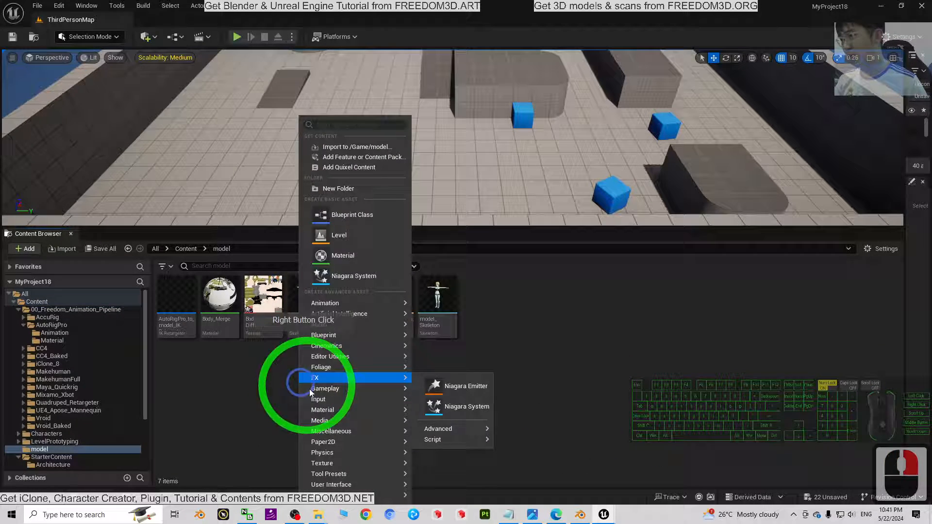
pyautogui.click(337, 198)
pyautogui.write('Animation')
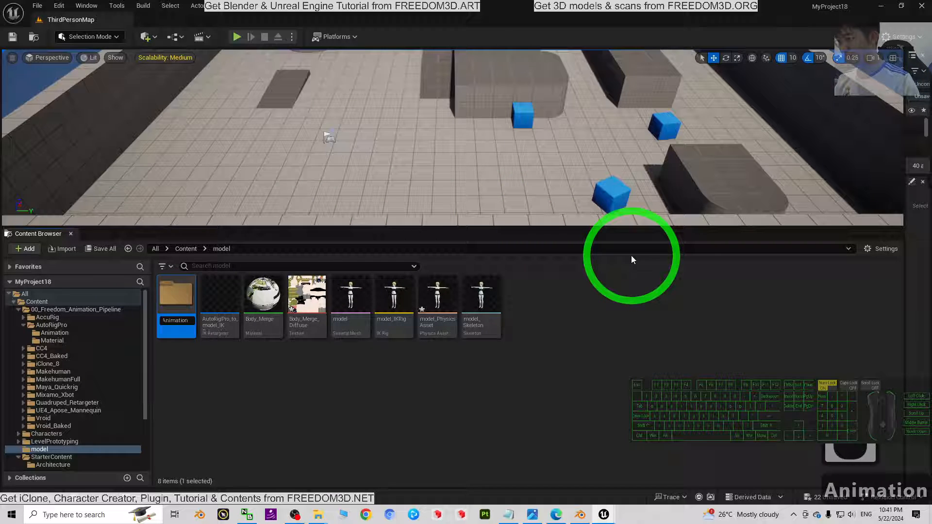
pyautogui.click(631, 260)
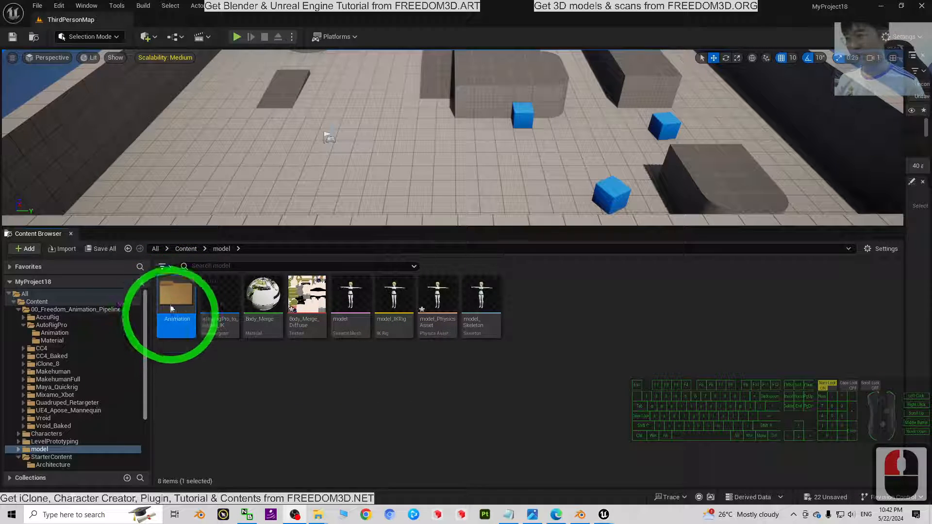
pyautogui.click(337, 406)
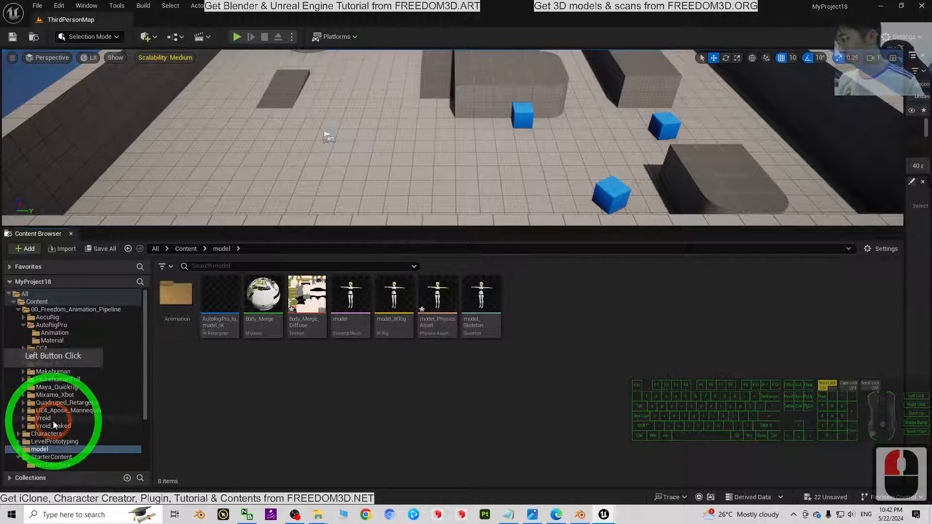
# - Move all the exported assets, from A_Pose_Motion through ThirdPersonWalk, out of the Content root into the model/Animation folder
pyautogui.scroll(-1, 111, 356)
pyautogui.scroll(-1, 111, 352)
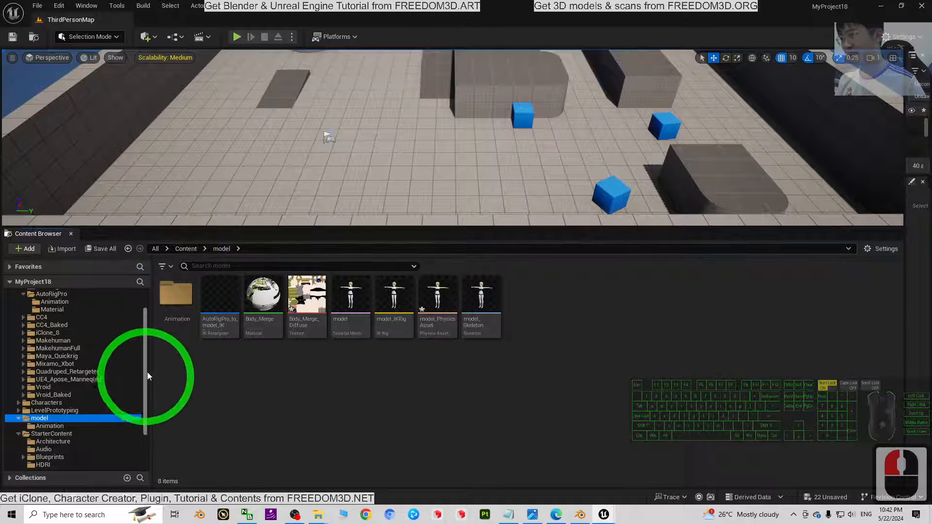
pyautogui.moveTo(145, 357); pyautogui.dragTo(146, 366)
pyautogui.doubleClick(186, 249)
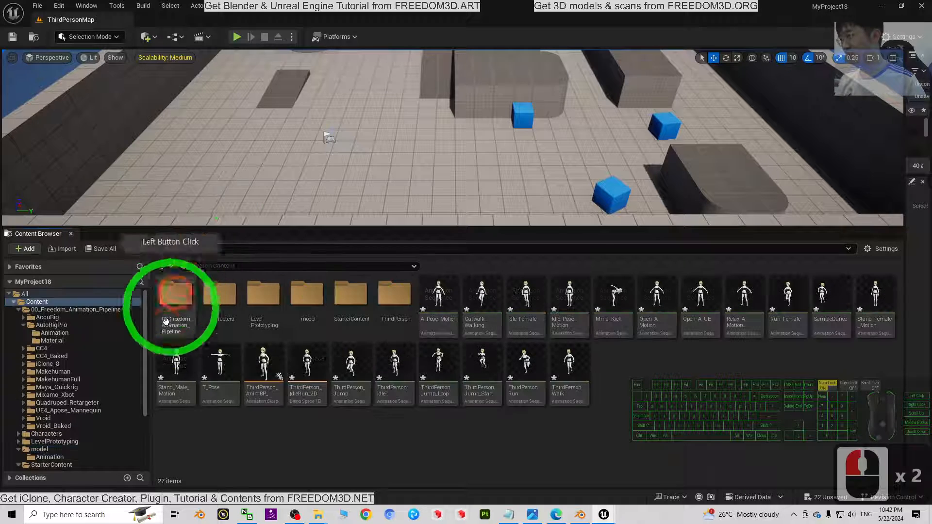
pyautogui.moveTo(147, 324); pyautogui.dragTo(147, 380)
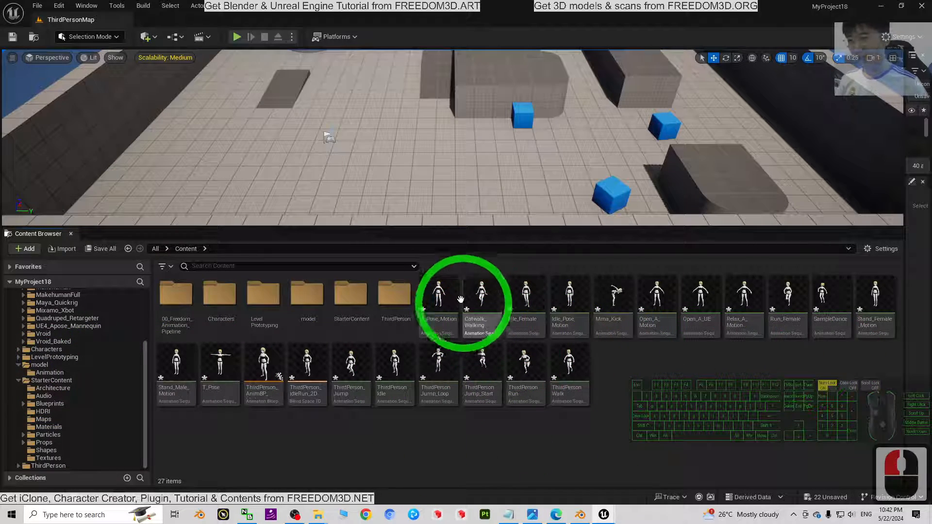
pyautogui.click(442, 294)
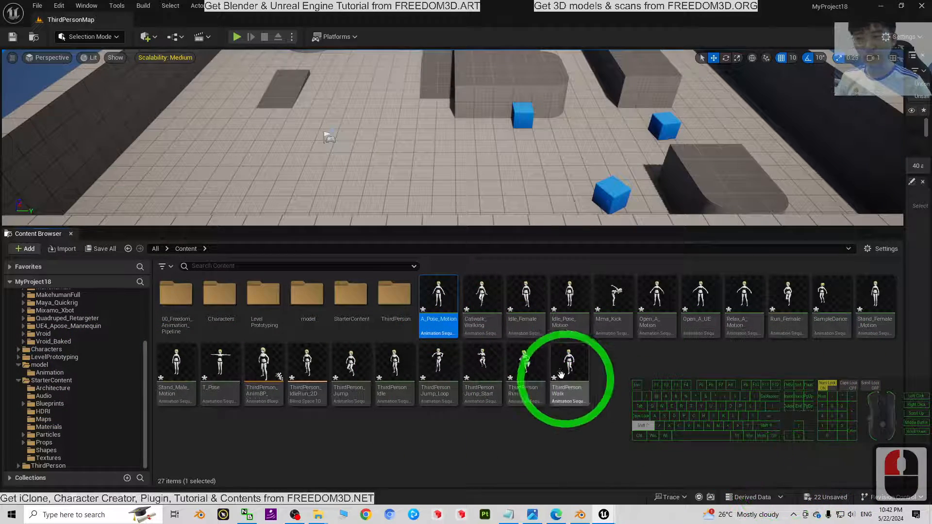
pyautogui.keyDown('shift'); pyautogui.click(562, 375); pyautogui.keyUp('shift')
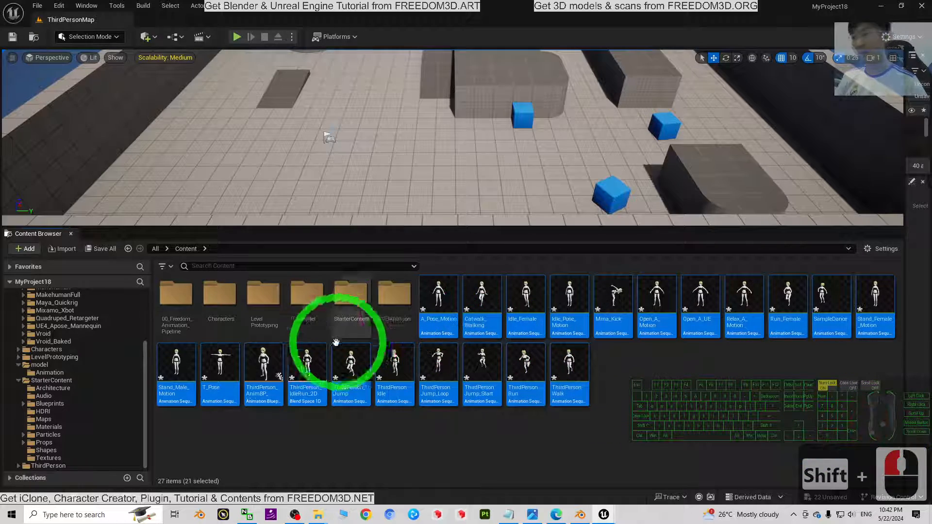
pyautogui.moveTo(175, 377); pyautogui.dragTo(49, 373)
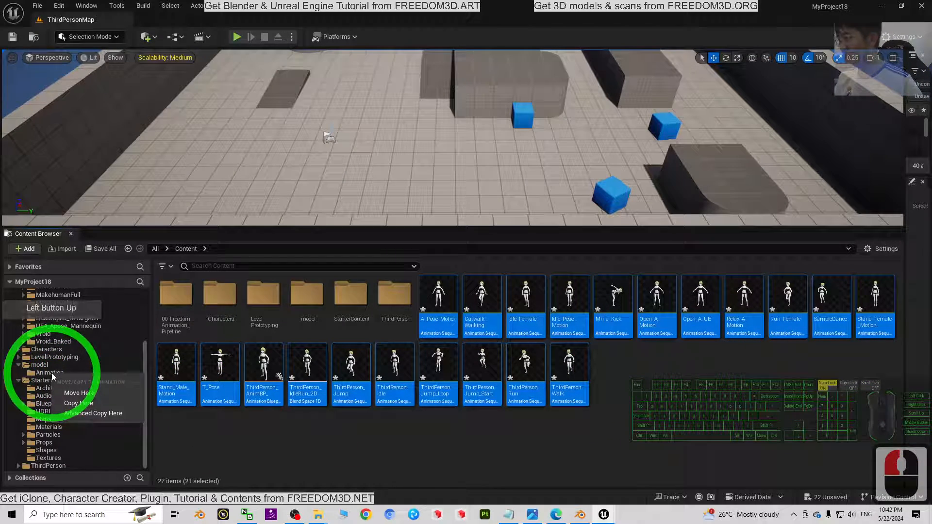
pyautogui.click(80, 394)
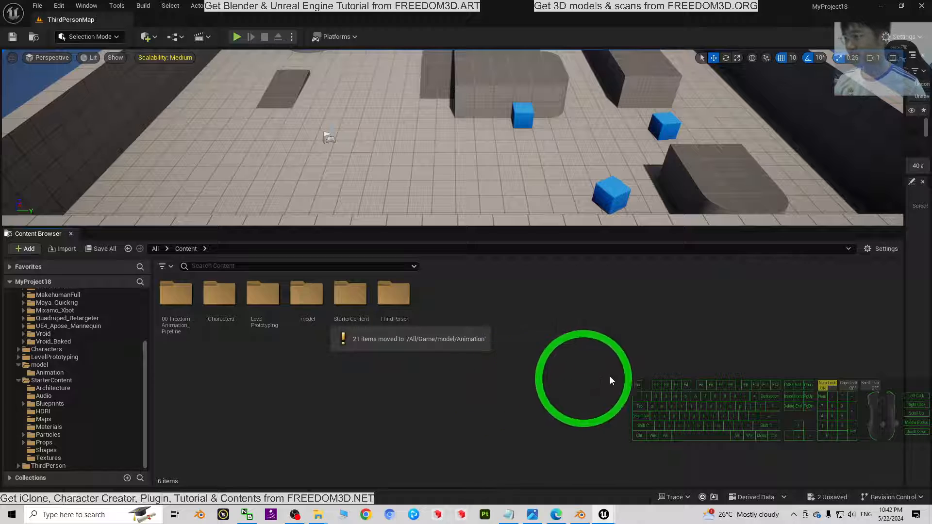
# - Enlarge the level viewport and play-test the level, walking the default third-person character around before stopping
pyautogui.moveTo(566, 226); pyautogui.dragTo(559, 357)
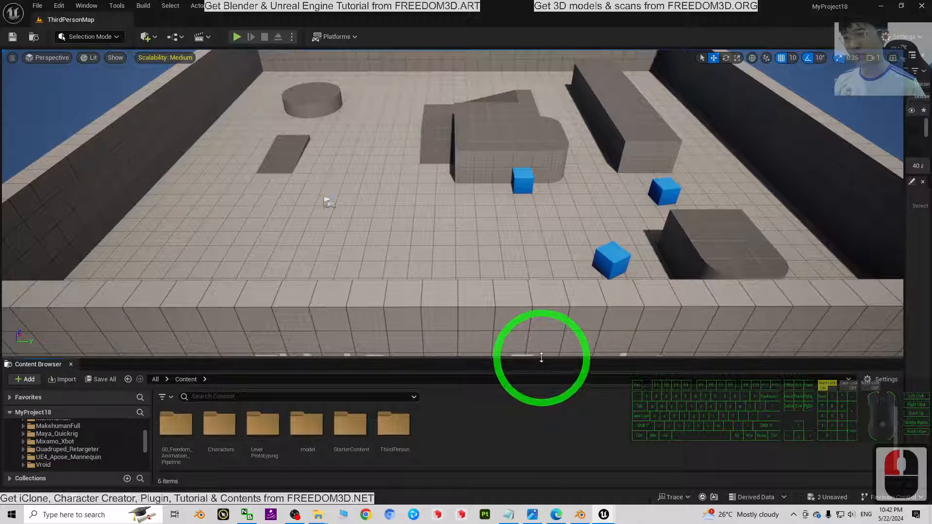
pyautogui.moveTo(540, 359); pyautogui.dragTo(537, 480)
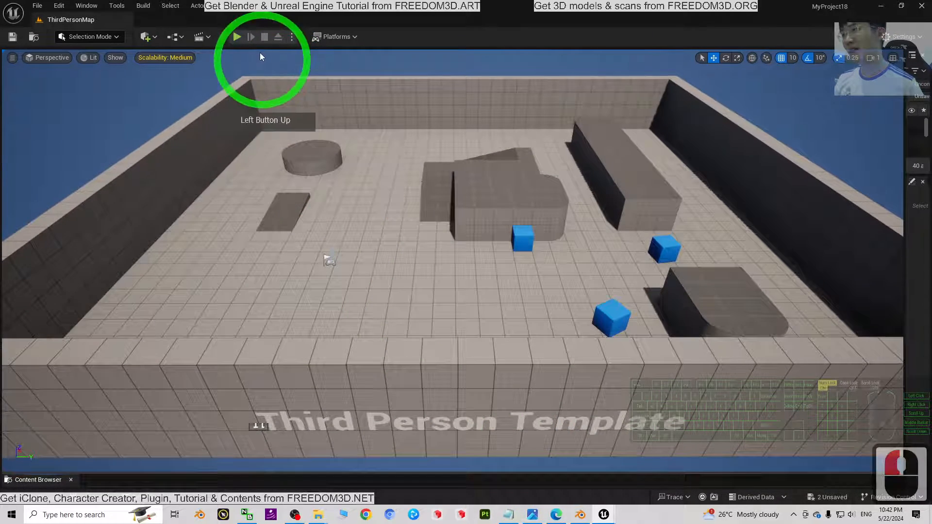
pyautogui.click(237, 37)
pyautogui.click(549, 284)
pyautogui.press('w')
pyautogui.press('a')
pyautogui.press('s')
pyautogui.press('d')
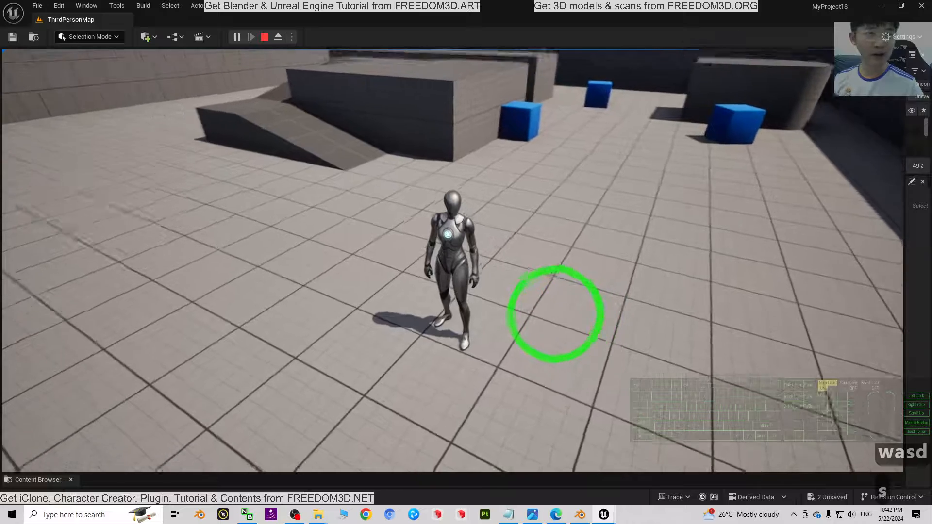
pyautogui.press('Escape')
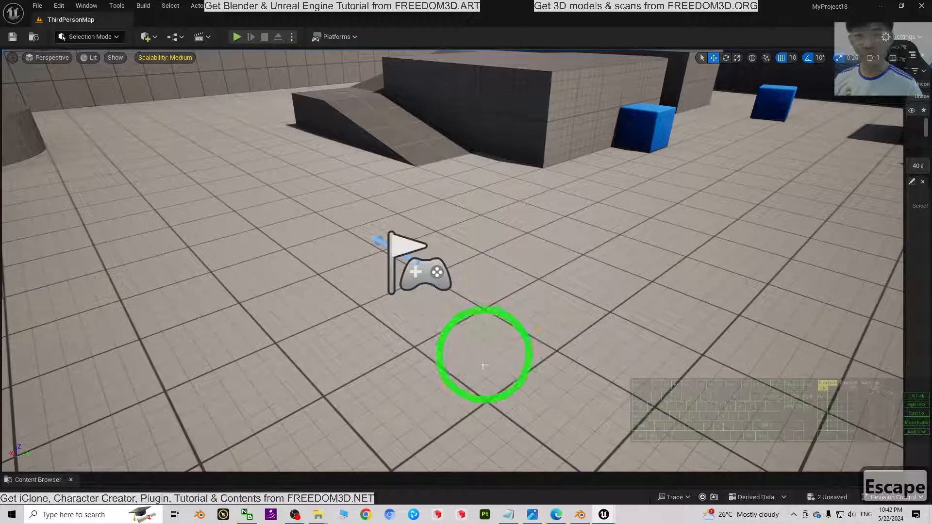
# - Duplicate the BP_ThirdPersonCharacter blueprint in the ThirdPerson/Blueprints folder
pyautogui.moveTo(479, 469); pyautogui.dragTo(496, 312)
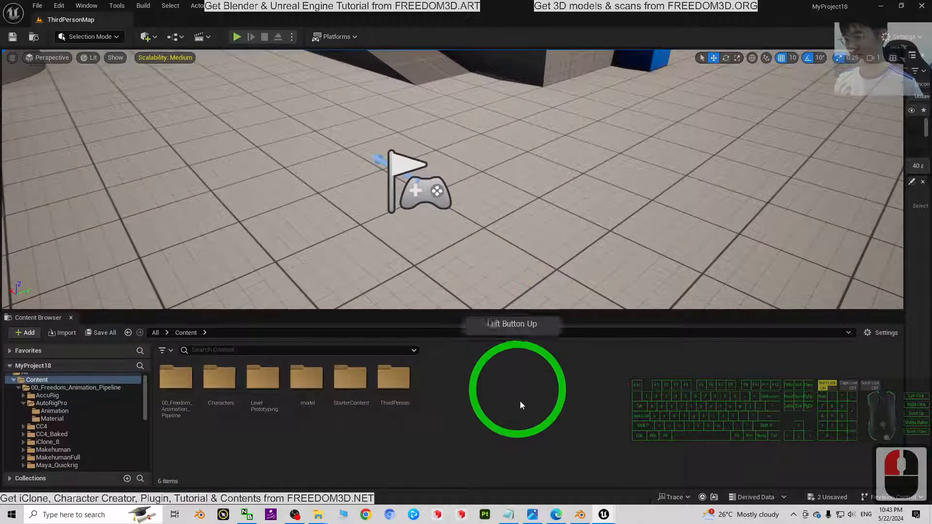
pyautogui.doubleClick(394, 378)
pyautogui.doubleClick(175, 378)
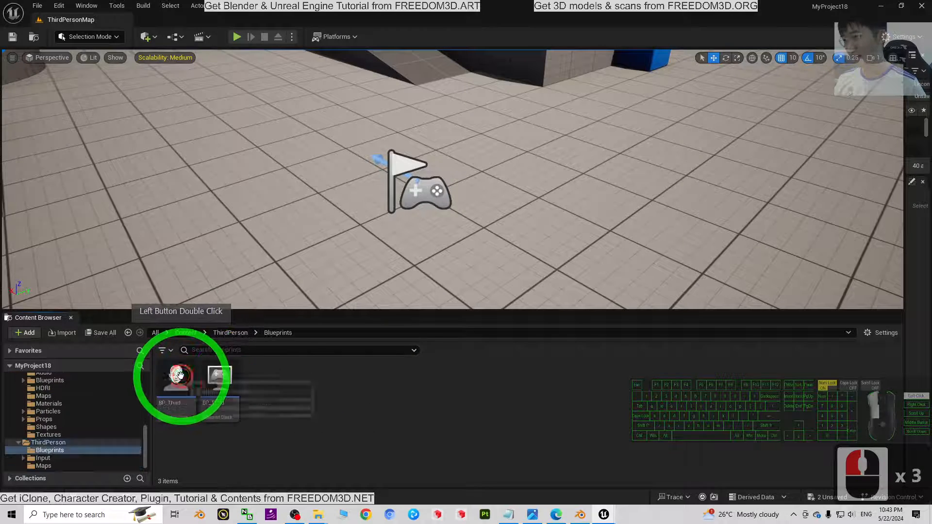
pyautogui.click(170, 380)
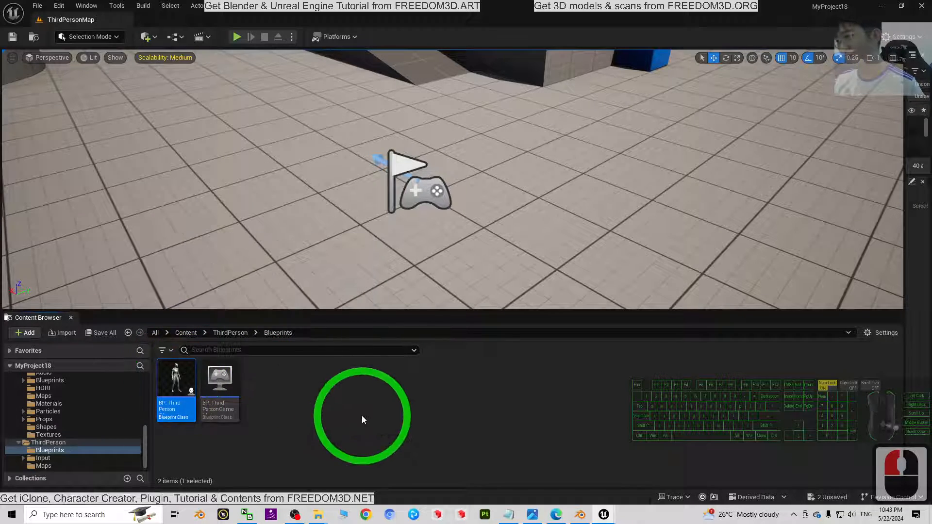
pyautogui.rightClick(189, 389)
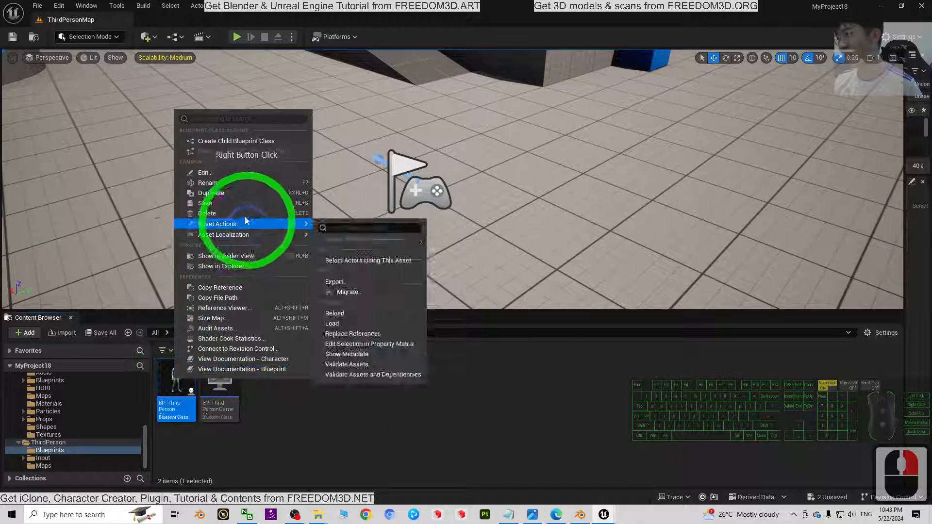
pyautogui.click(229, 194)
pyautogui.click(354, 399)
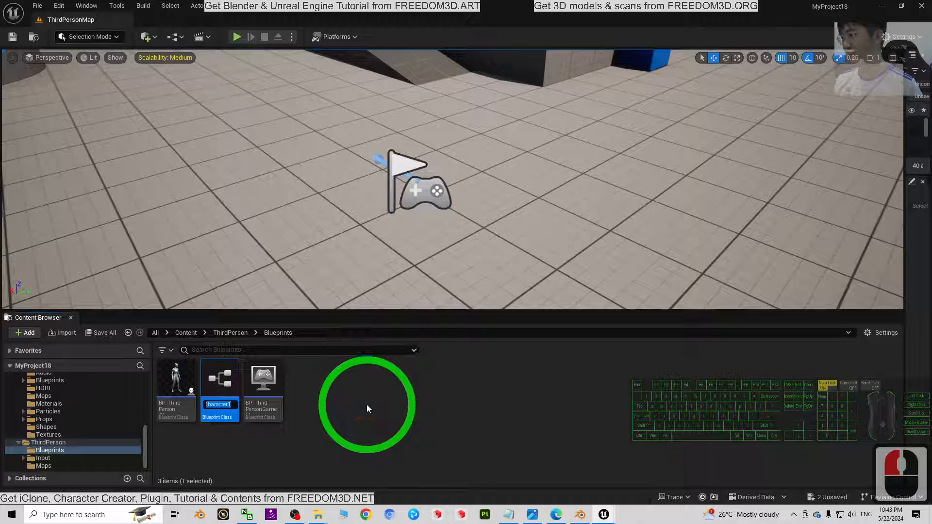
# - Rename the duplicated character blueprint as BP_ThirdPersonCharacter_model
pyautogui.click(222, 385)
pyautogui.press('F2')
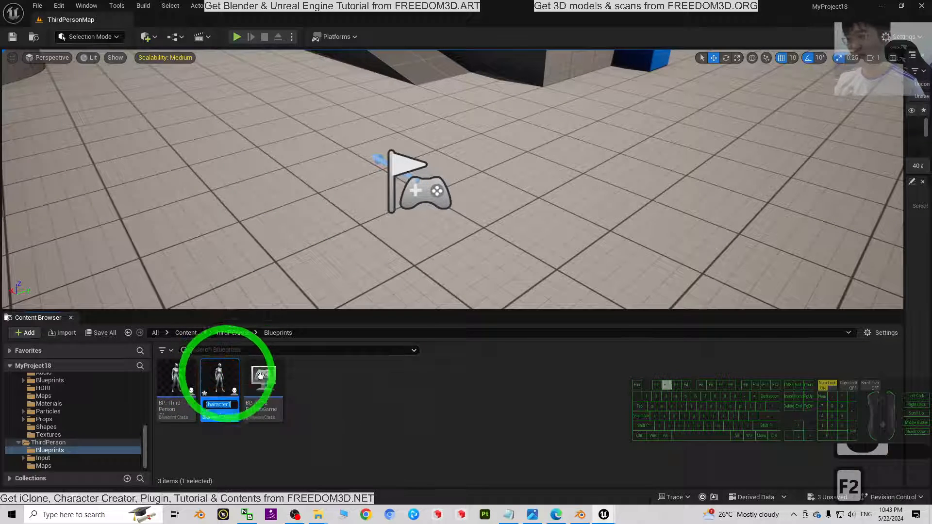
pyautogui.press('Right')
pyautogui.press('Right')
pyautogui.press('BackSpace')
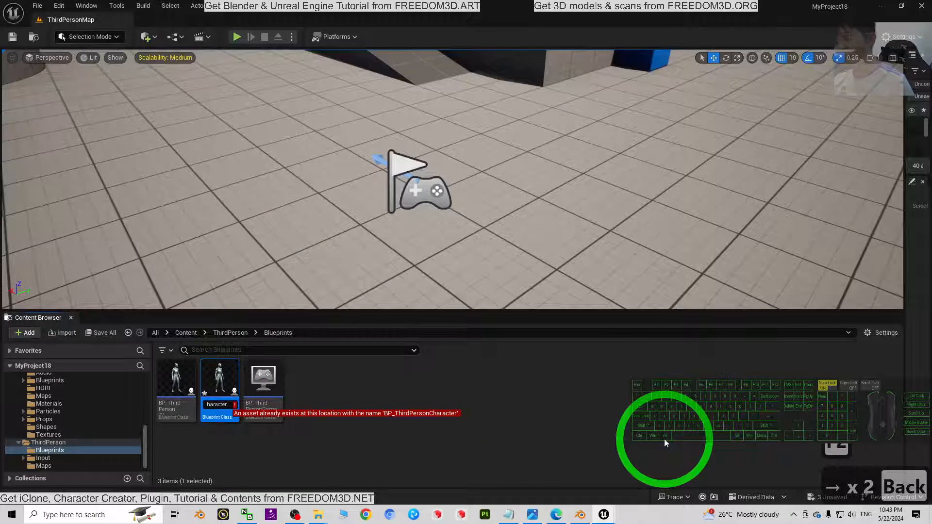
pyautogui.write('_')
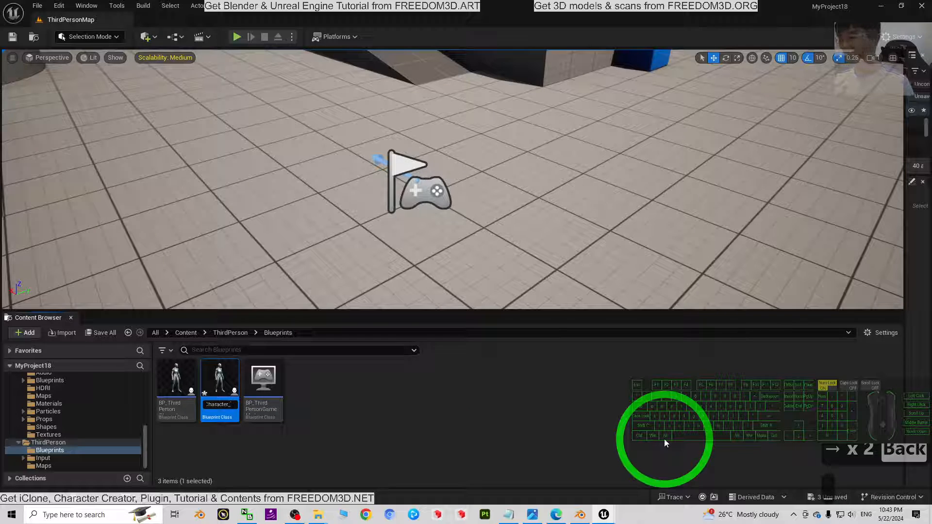
pyautogui.write('model')
pyautogui.press('Return')
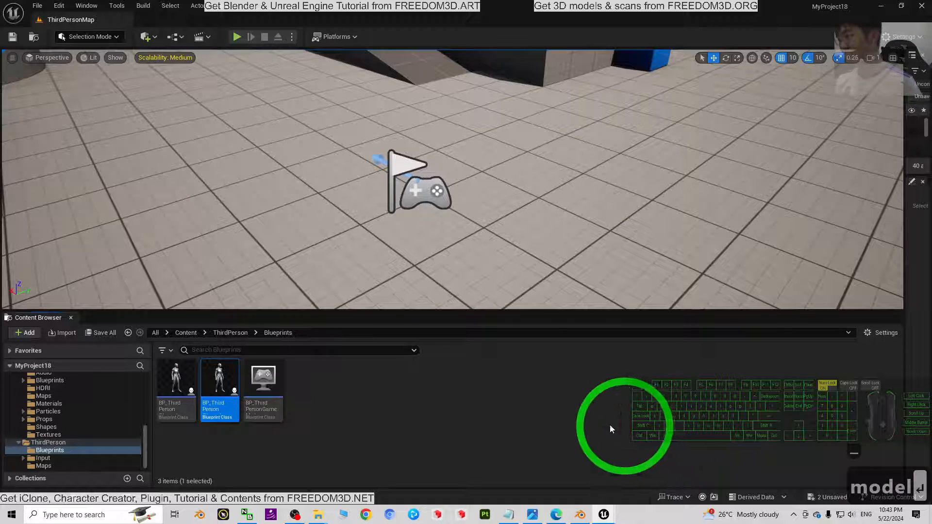
# - Open BP_ThirdPersonCharacter_model, show its viewport, and assign the model skeletal mesh to the Mesh component
pyautogui.doubleClick(220, 382)
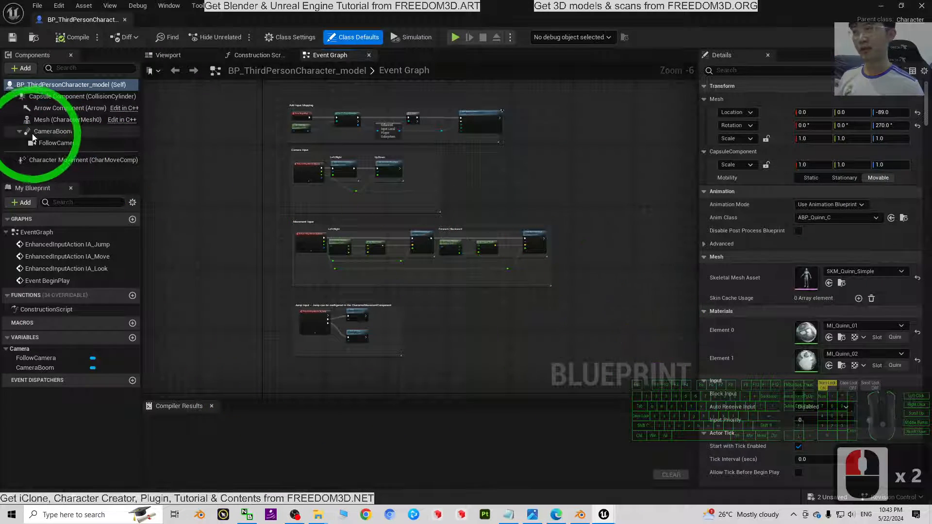
pyautogui.click(56, 120)
pyautogui.click(179, 55)
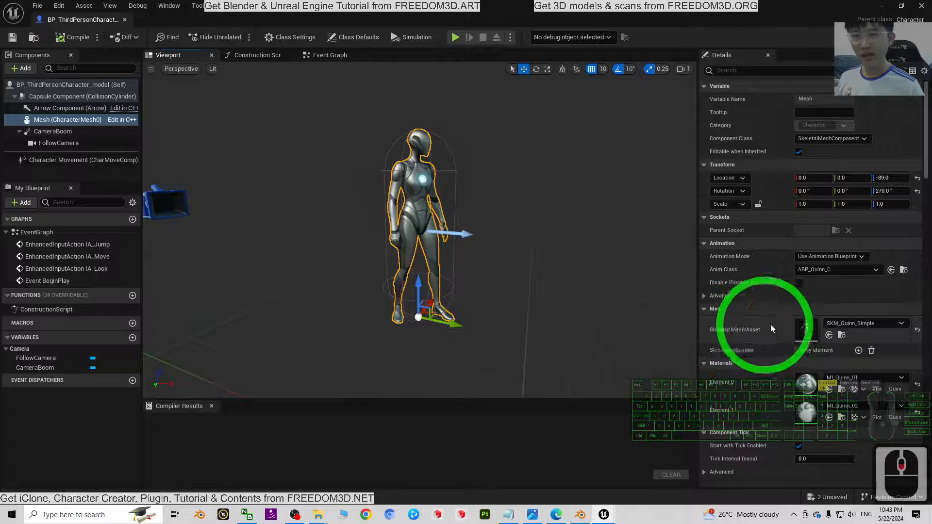
pyautogui.click(855, 323)
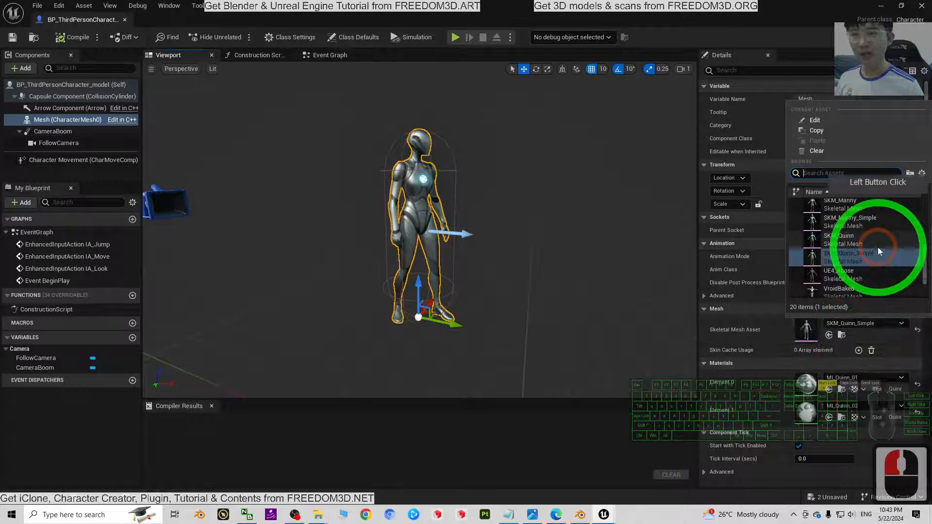
pyautogui.scroll(3, 878, 246)
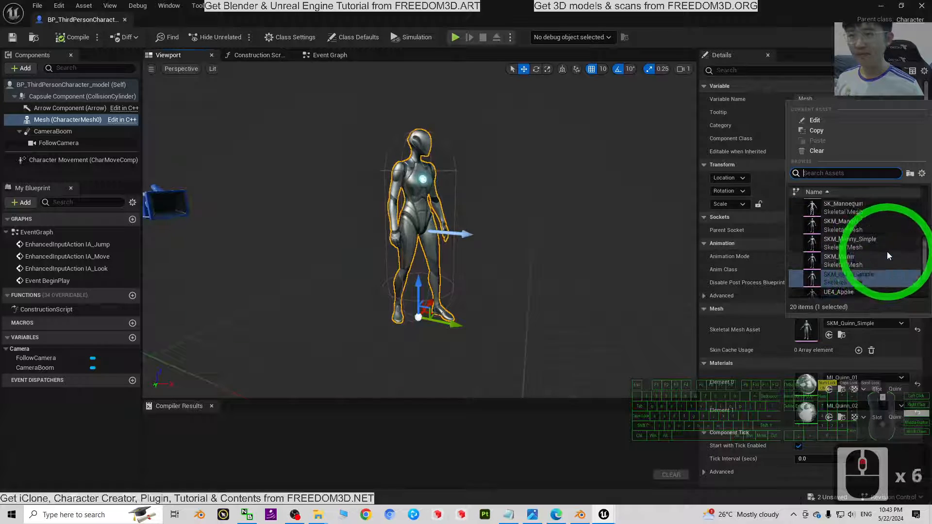
pyautogui.scroll(5, 888, 251)
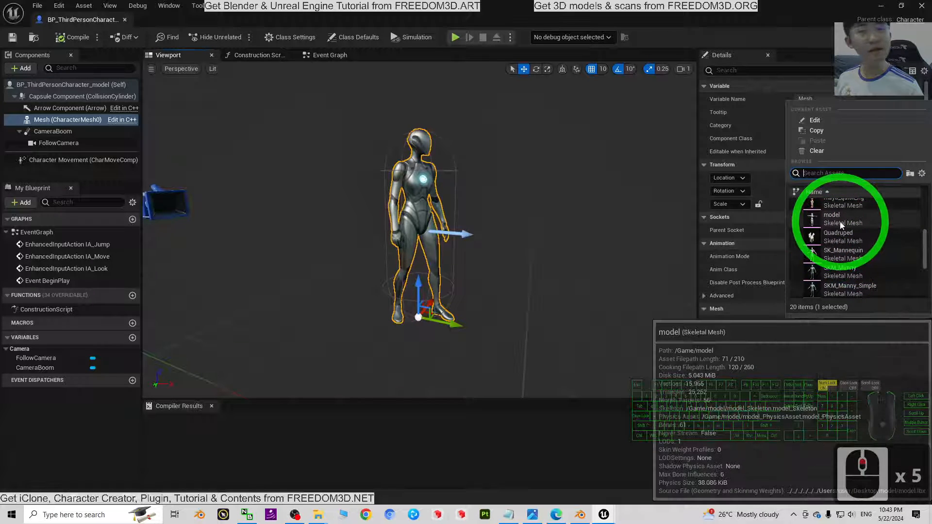
pyautogui.click(840, 222)
pyautogui.click(454, 190)
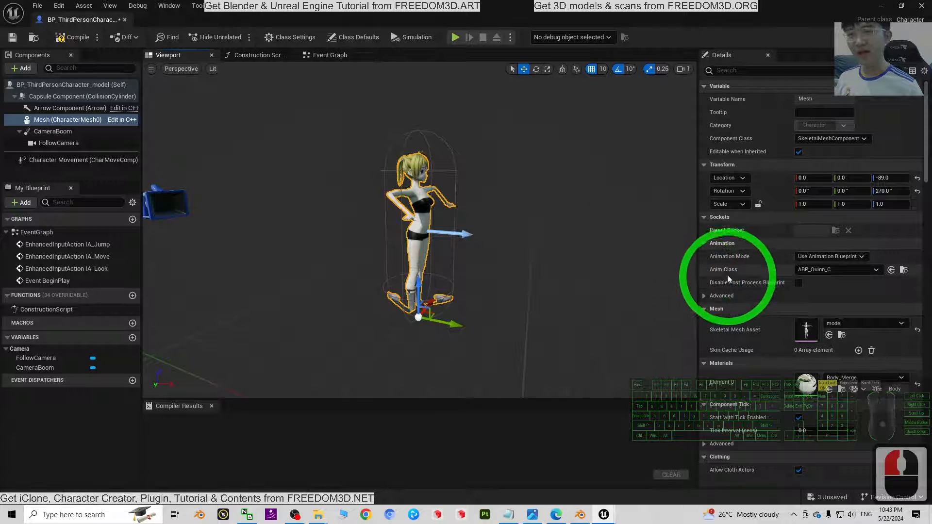
# - Set the Mesh component's Anim Class to ThirdPerson_AnimBP_Model
pyautogui.click(846, 270)
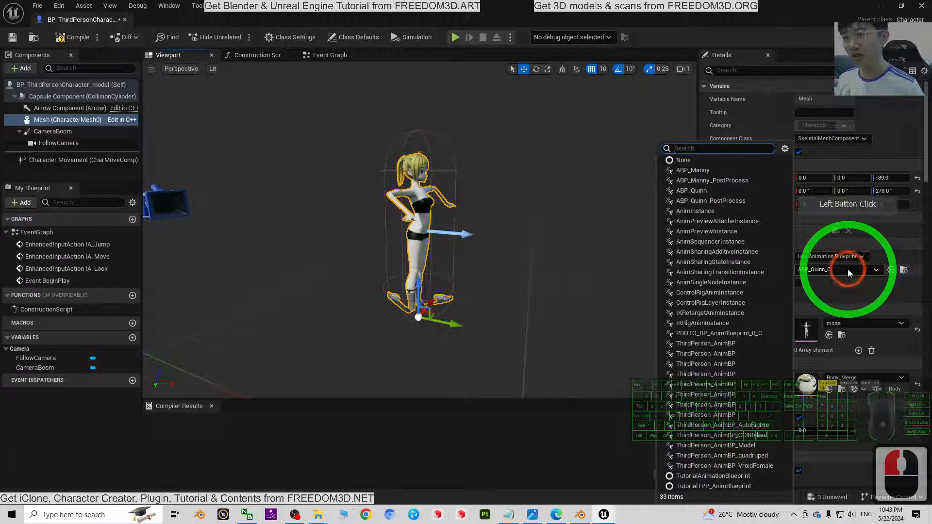
pyautogui.click(751, 447)
pyautogui.click(469, 236)
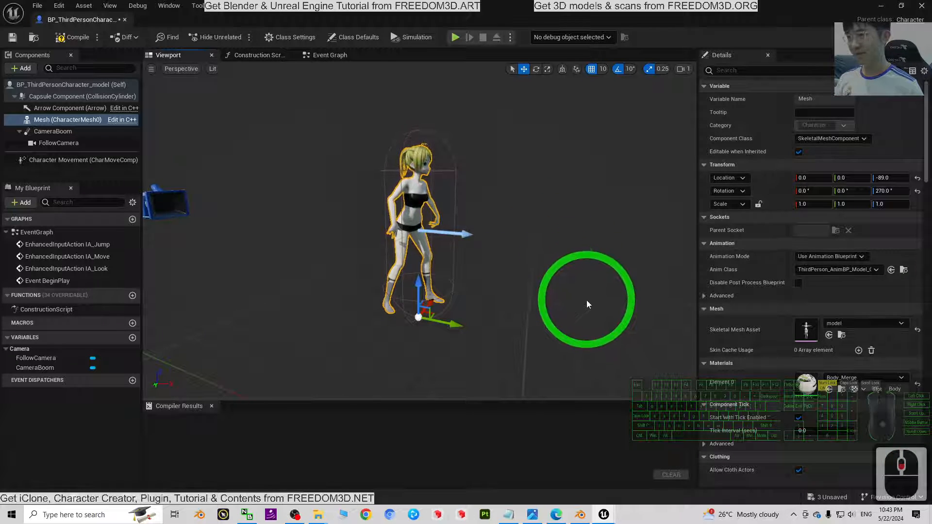
# - Turn off grid snapping and lower the character mesh to a Z location of about -99.3 so its feet meet the capsule's base
pyautogui.moveTo(506, 369); pyautogui.dragTo(425, 373)
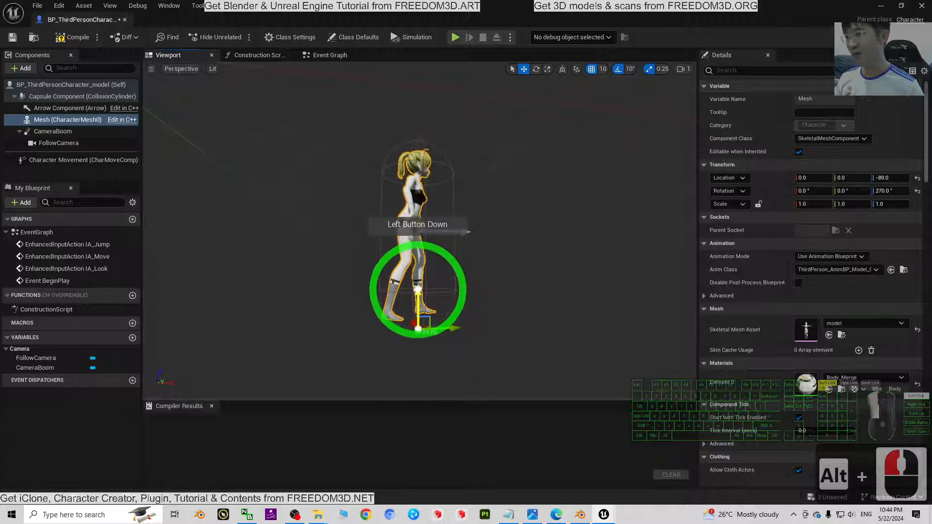
pyautogui.keyDown('alt'); pyautogui.moveTo(418, 291); pyautogui.dragTo(423, 286); pyautogui.keyUp('alt')
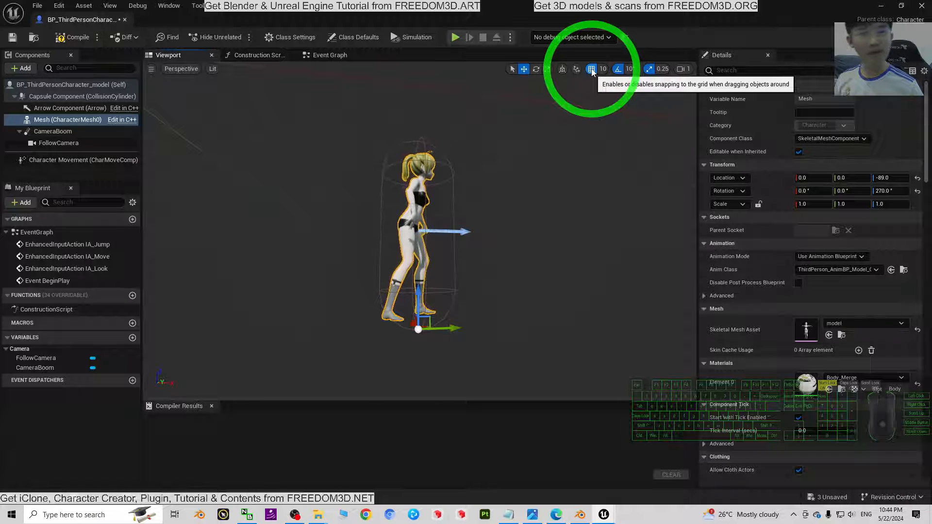
pyautogui.click(476, 241)
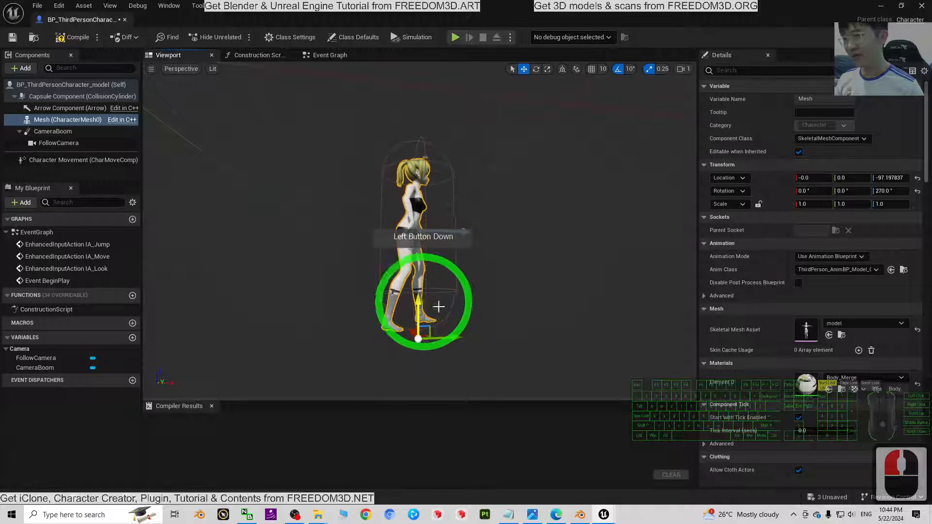
pyautogui.moveTo(438, 307); pyautogui.dragTo(402, 334)
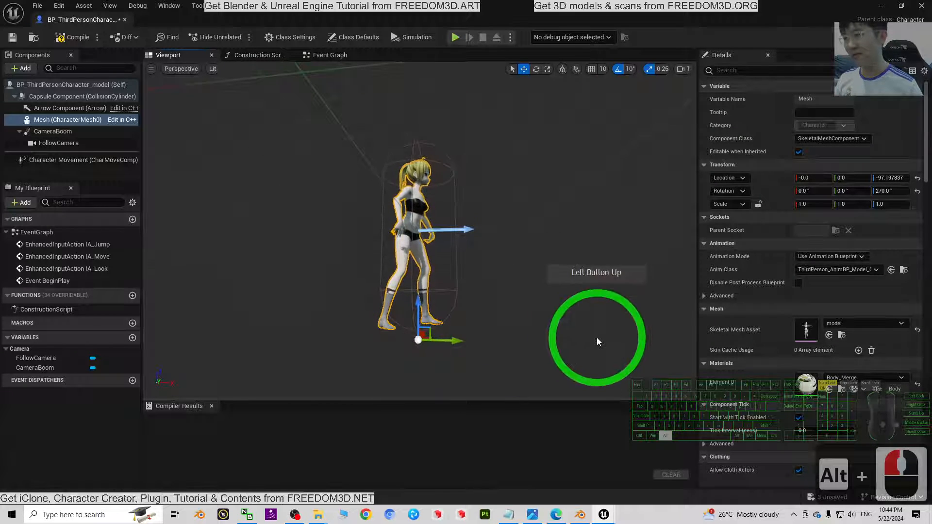
pyautogui.click(418, 235)
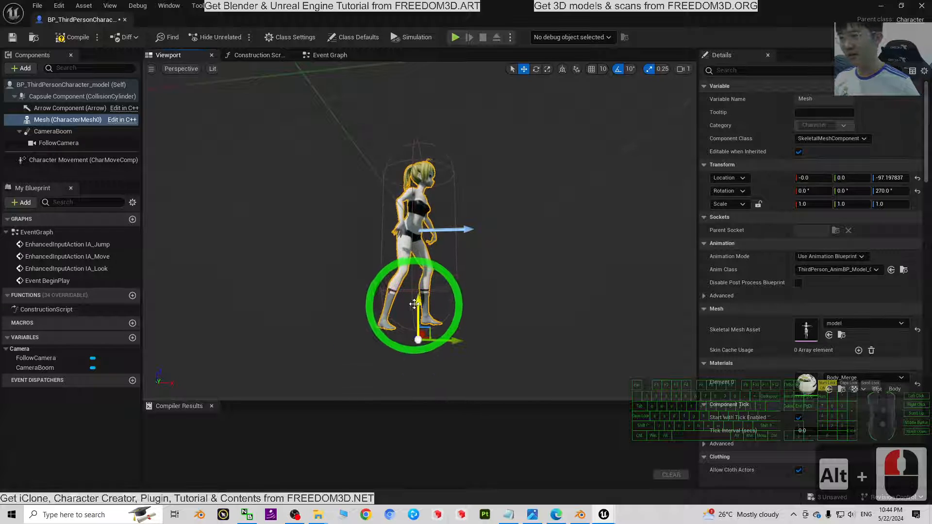
pyautogui.moveTo(419, 305); pyautogui.dragTo(121, 25)
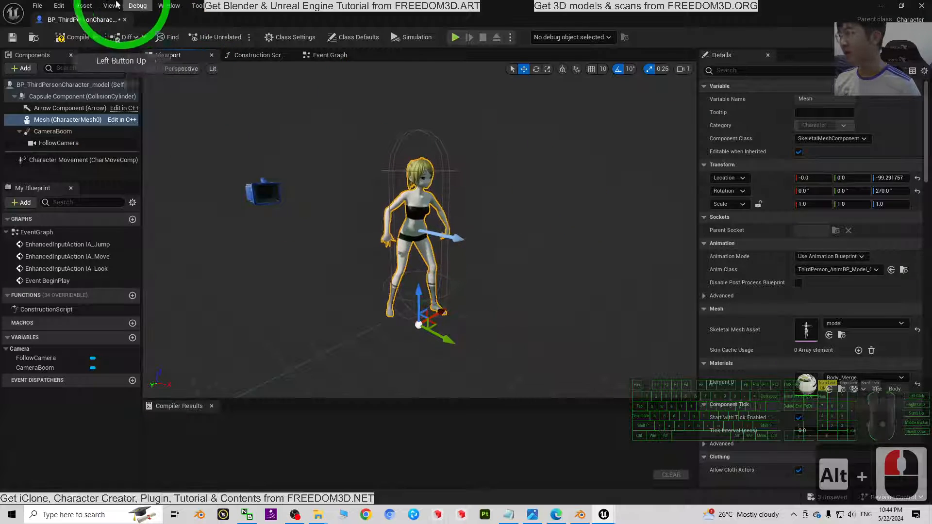
# - Compile and save the BP_ThirdPersonCharacter_model blueprint and close its editor
pyautogui.click(70, 37)
pyautogui.click(12, 37)
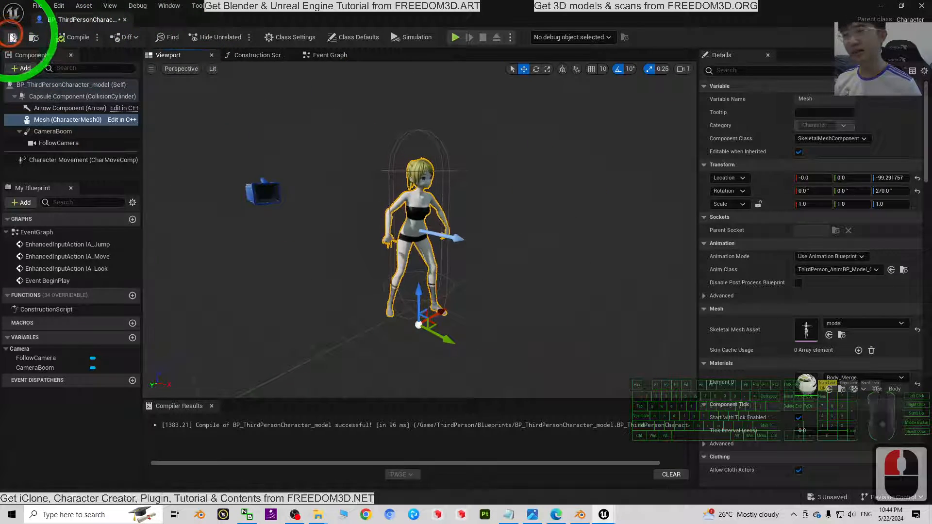
pyautogui.click(921, 9)
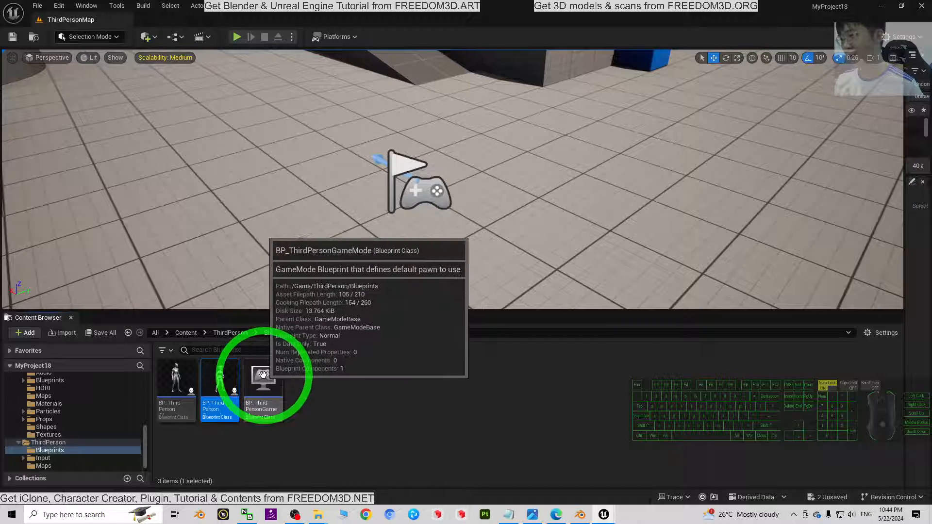
# - Open BP_ThirdPersonGameMode, set its Default Pawn Class to BP_ThirdPersonCharacter_model, and close its editor
pyautogui.click(262, 384)
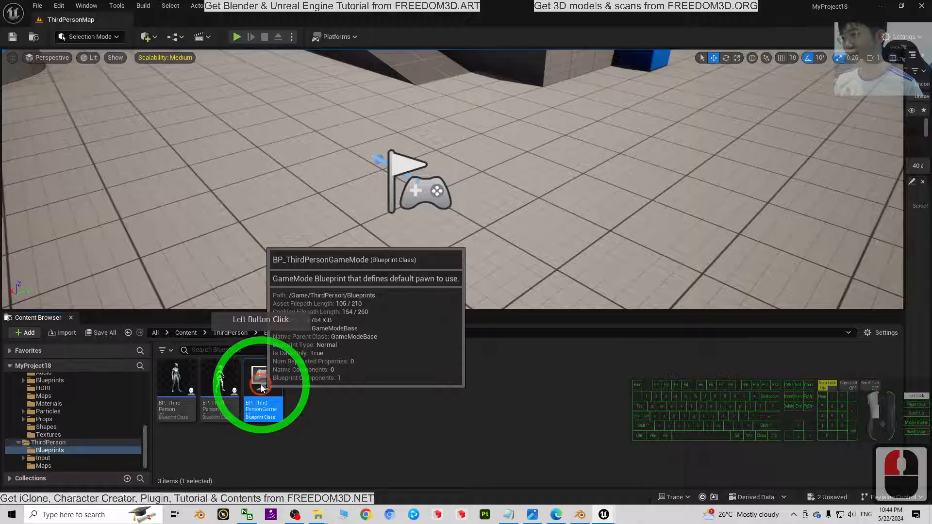
pyautogui.doubleClick(262, 387)
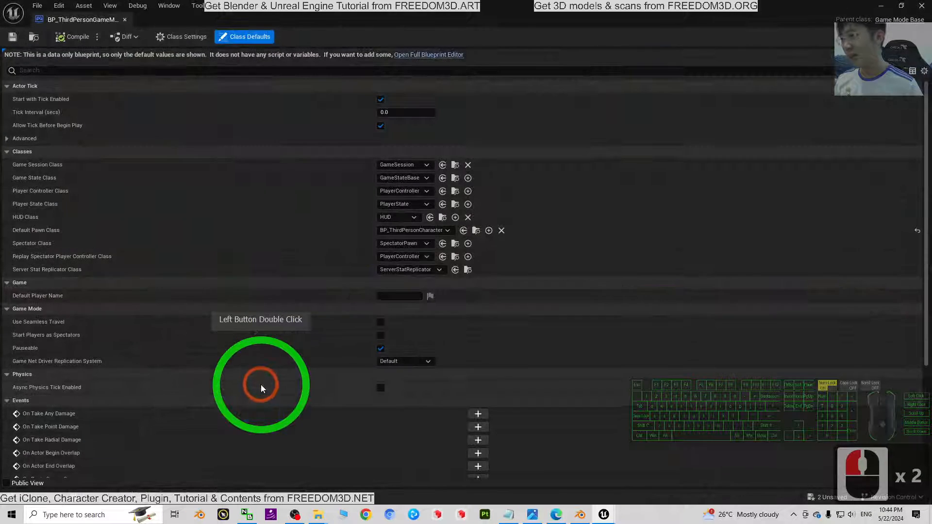
pyautogui.click(49, 231)
pyautogui.click(443, 231)
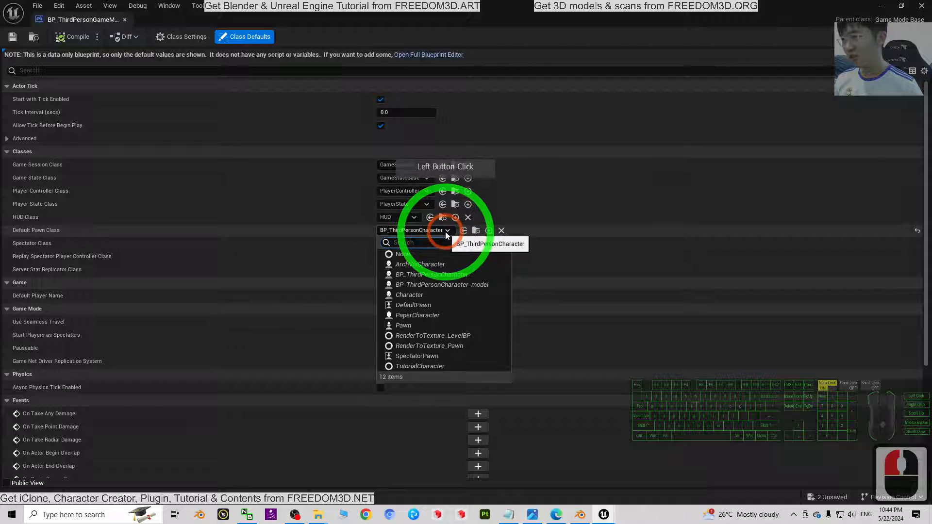
pyautogui.click(480, 285)
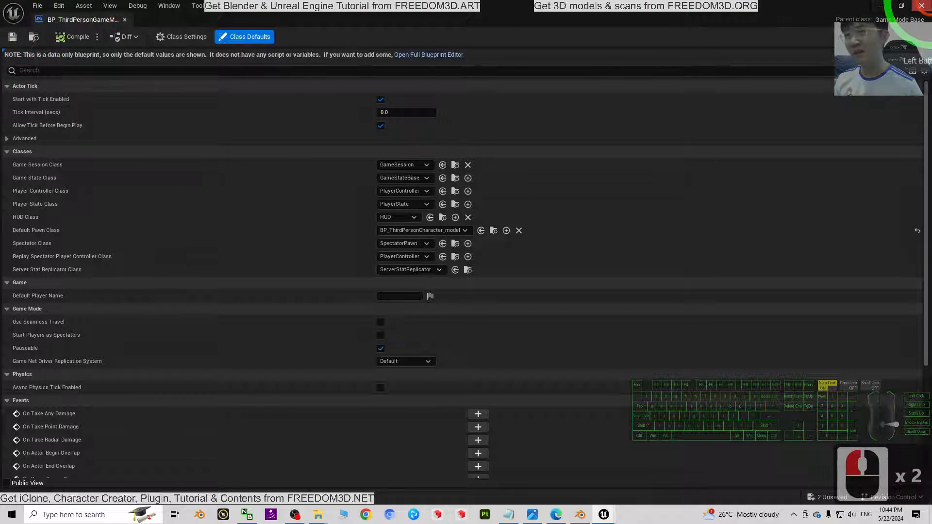
pyautogui.click(925, 5)
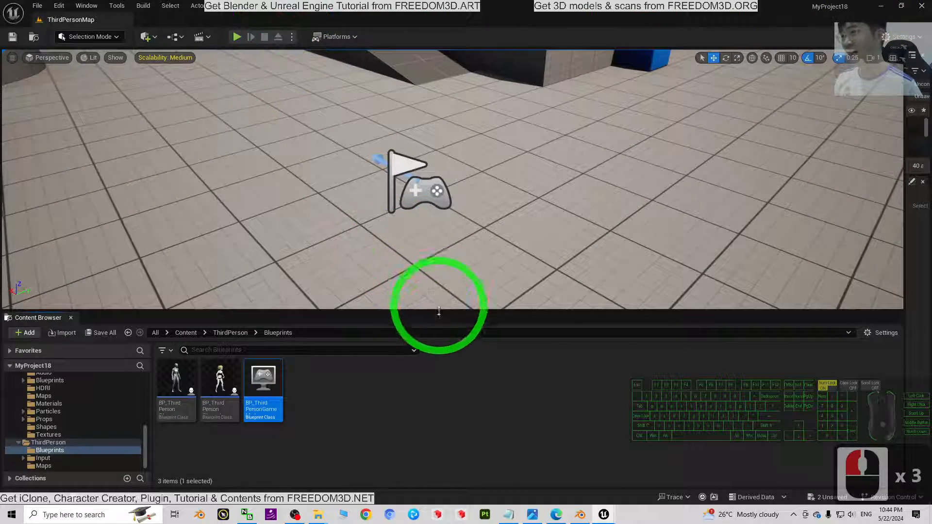
# - Enlarge the level viewport and play-test the level, running the custom model character in all directions before stopping
pyautogui.moveTo(439, 311); pyautogui.dragTo(438, 437)
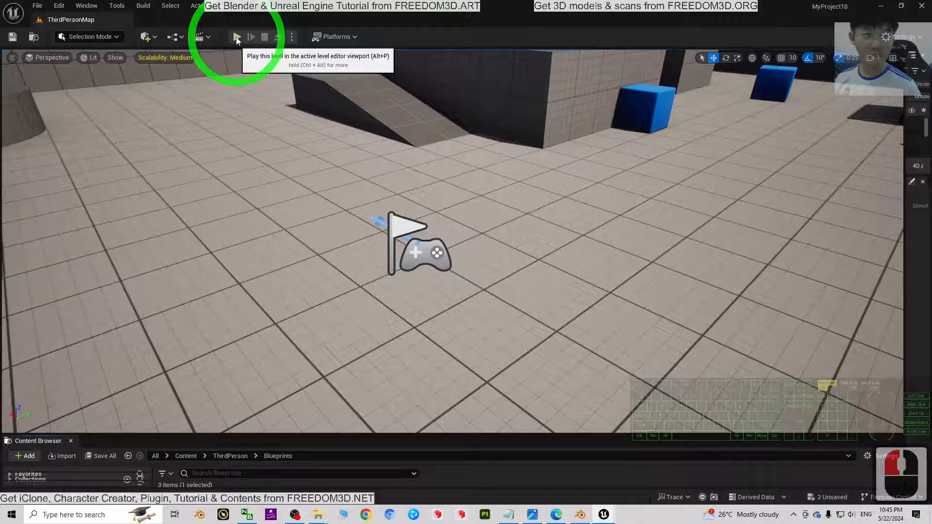
pyautogui.click(237, 39)
pyautogui.click(532, 260)
pyautogui.press('w')
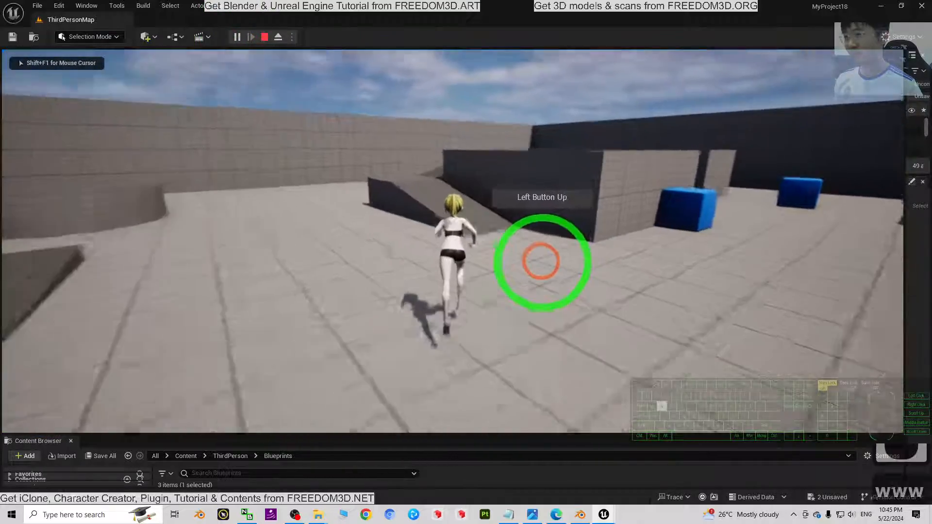
pyautogui.press('s')
pyautogui.press('d')
pyautogui.press('d')
pyautogui.press('d')
pyautogui.press('s')
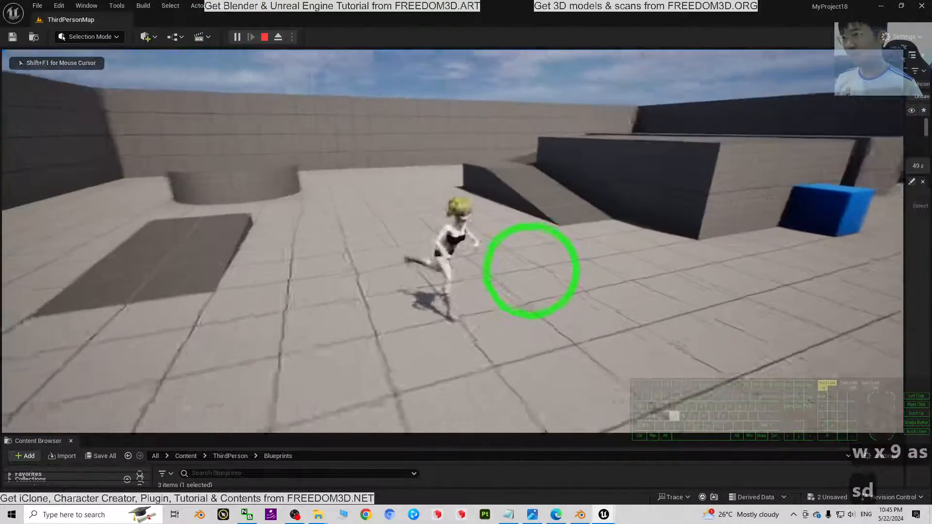
pyautogui.press('s')
pyautogui.press('a')
pyautogui.press('a')
pyautogui.press('w')
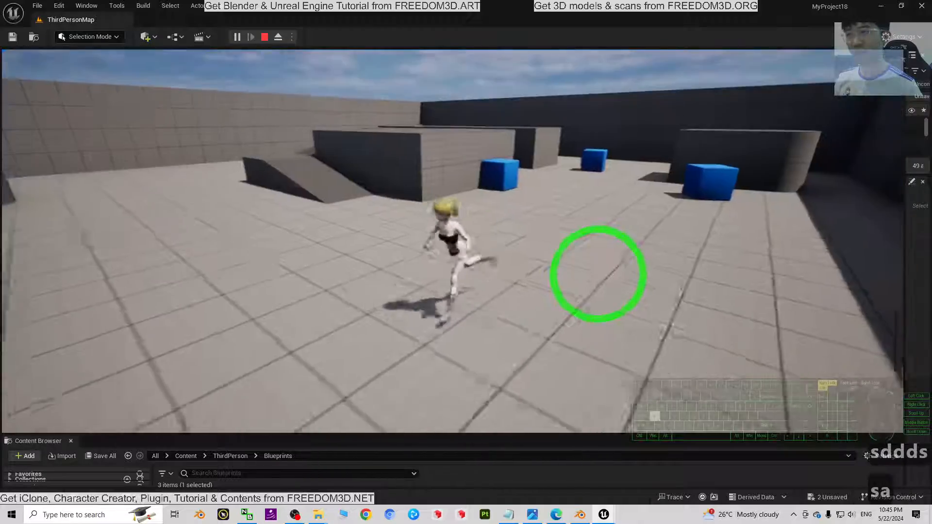
pyautogui.press('w')
pyautogui.press('w')
pyautogui.press('w')
pyautogui.press('s')
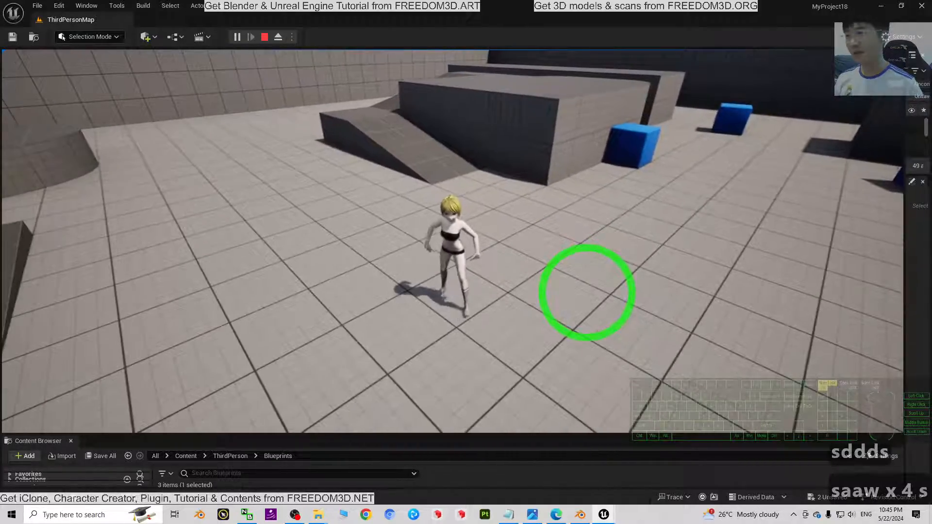
pyautogui.press('a')
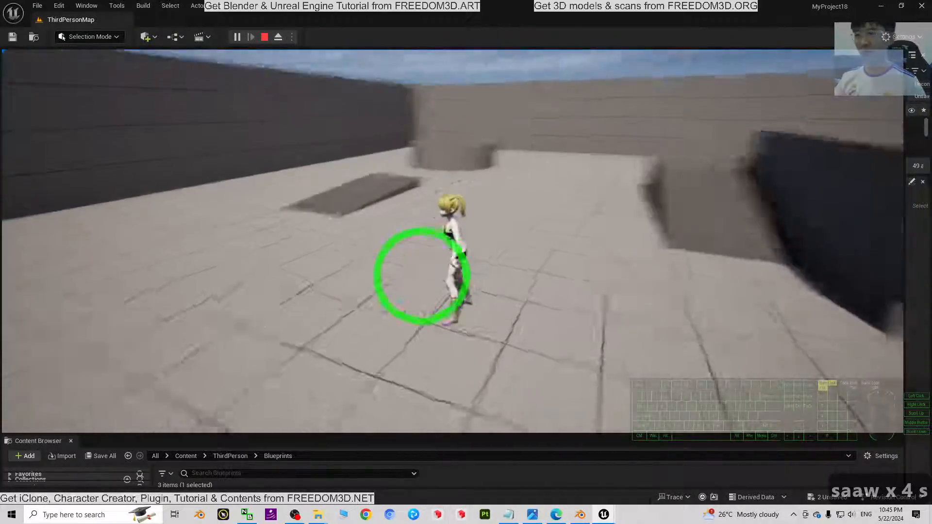
pyautogui.press('s')
pyautogui.press('d')
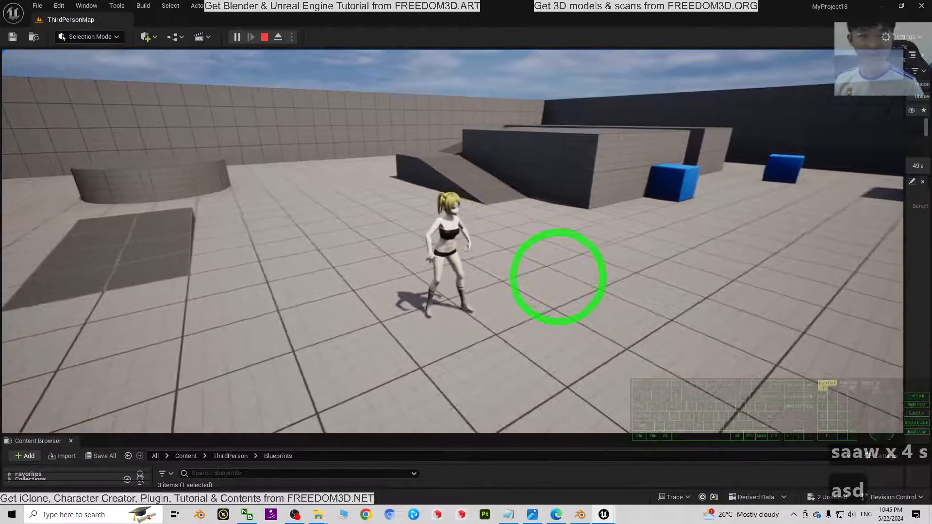
pyautogui.press('s')
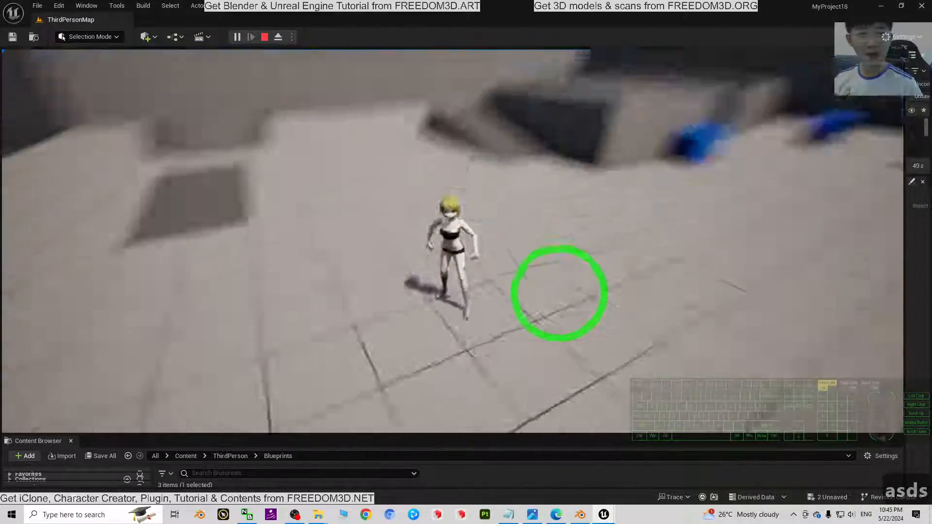
pyautogui.press('Escape')
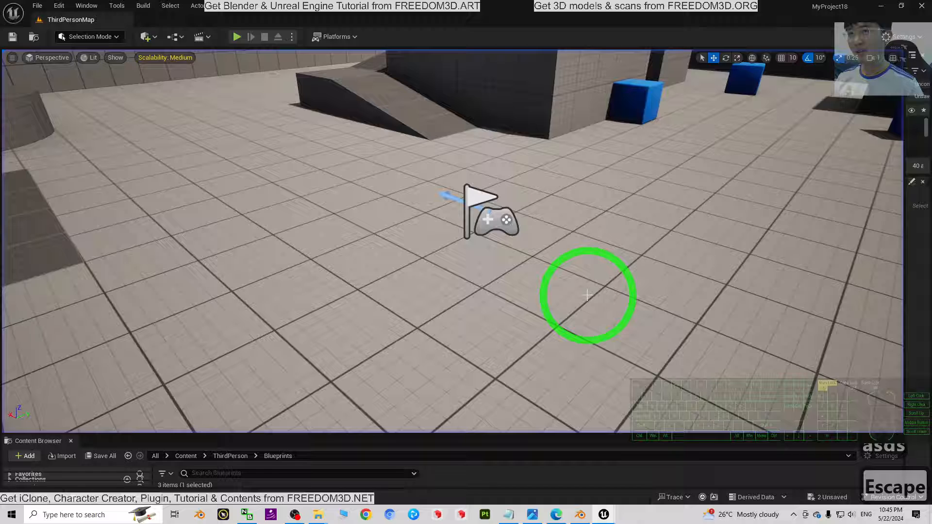
# - Set all the engine scalability groups to High
pyautogui.click(904, 36)
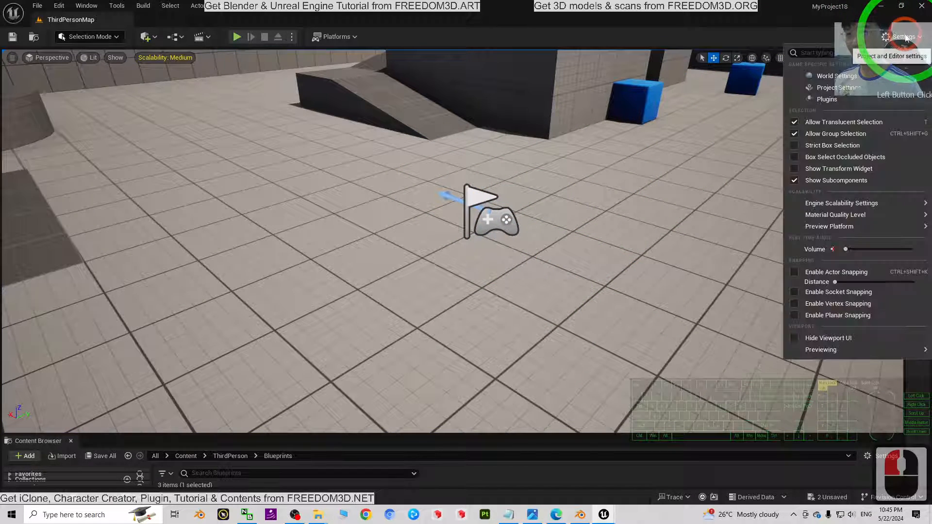
pyautogui.moveTo(825, 208)
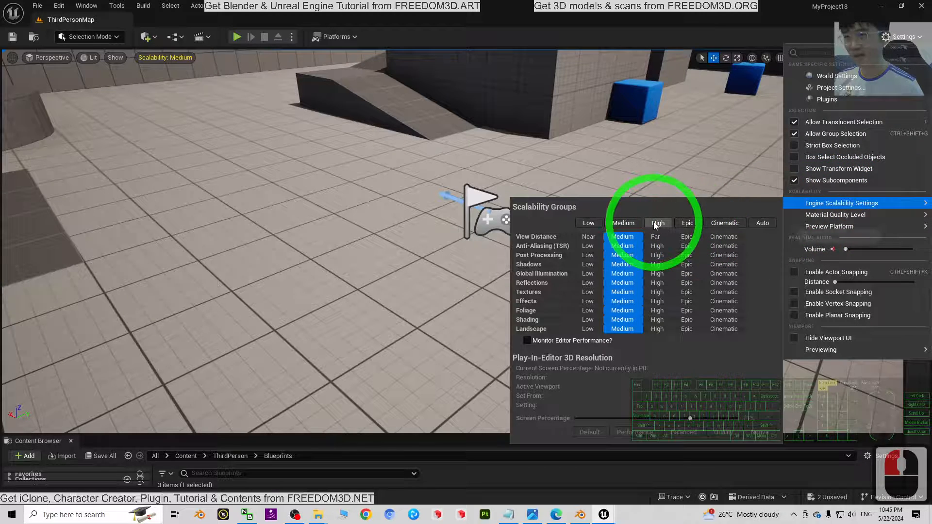
pyautogui.click(388, 191)
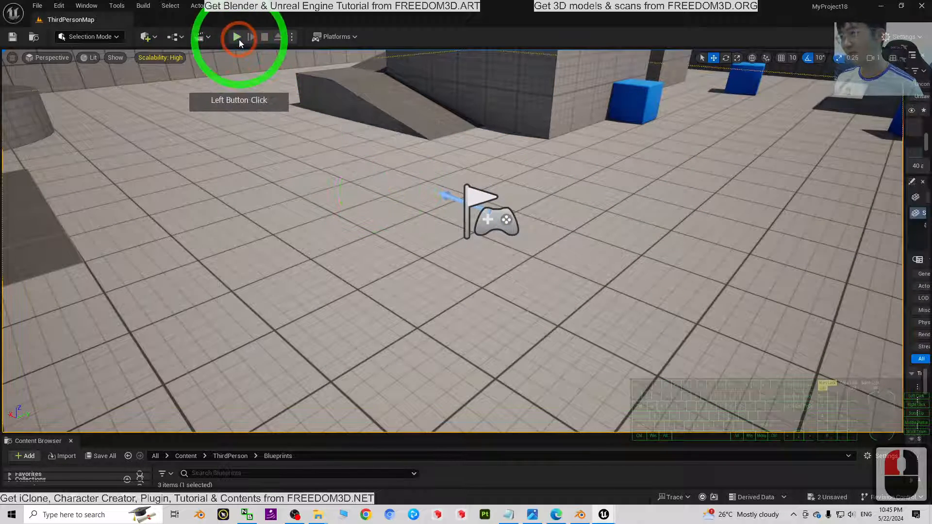
# - Play-test the level at High scalability, running the custom model character in all directions and watching its idle pose before stopping
pyautogui.click(237, 37)
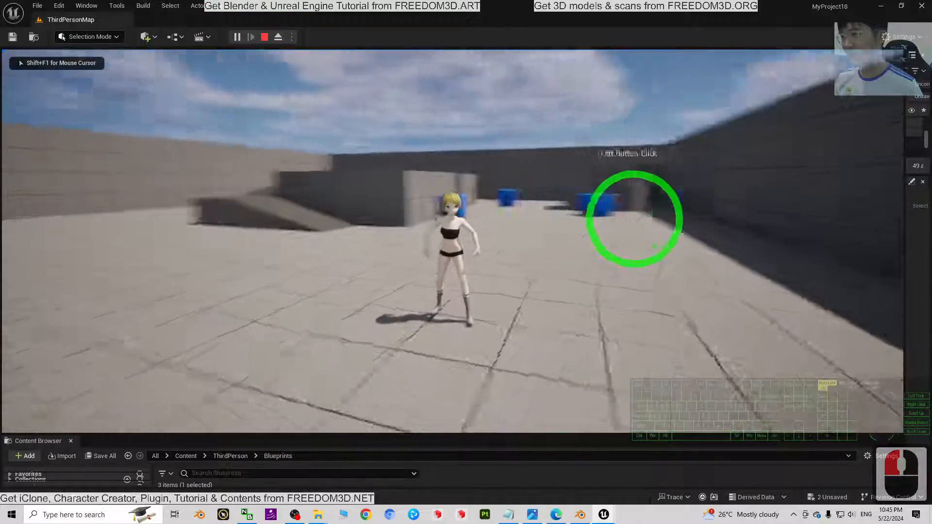
pyautogui.press('d')
pyautogui.press('w')
pyautogui.press('a')
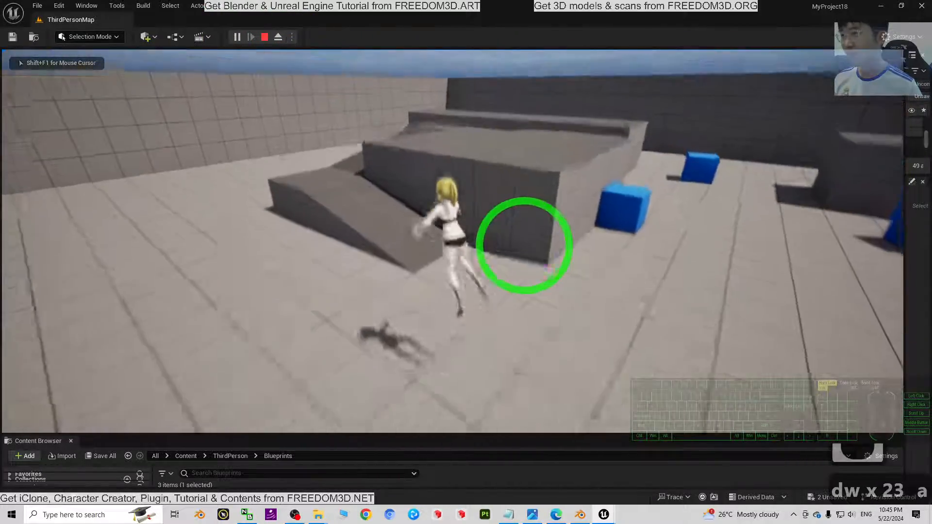
pyautogui.press('s')
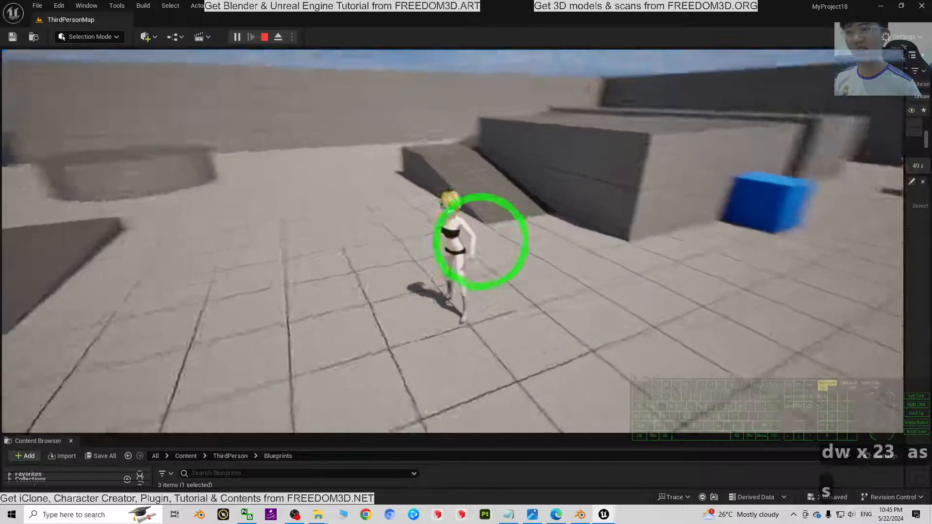
pyautogui.press('s')
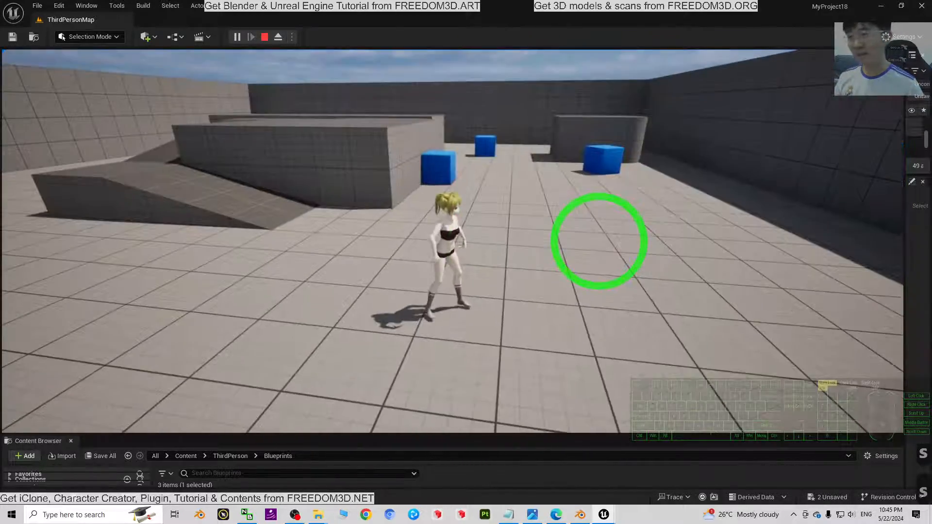
pyautogui.press('s')
pyautogui.press('a')
pyautogui.press('w')
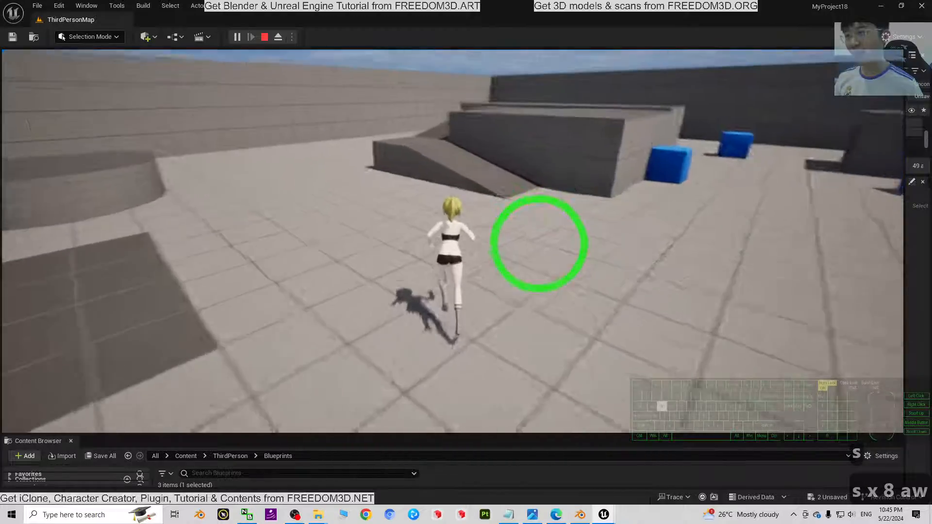
pyautogui.press('s')
pyautogui.press('d')
pyautogui.press('w')
pyautogui.press('s')
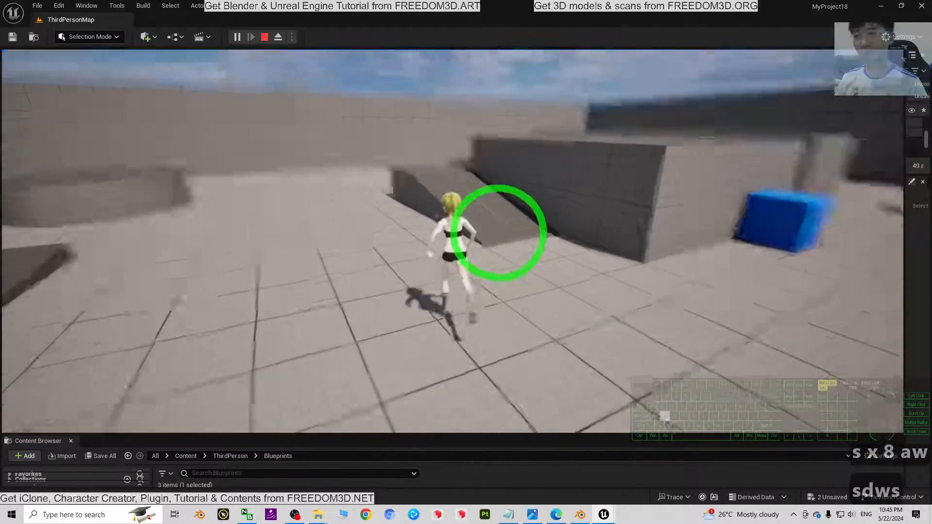
pyautogui.press('s')
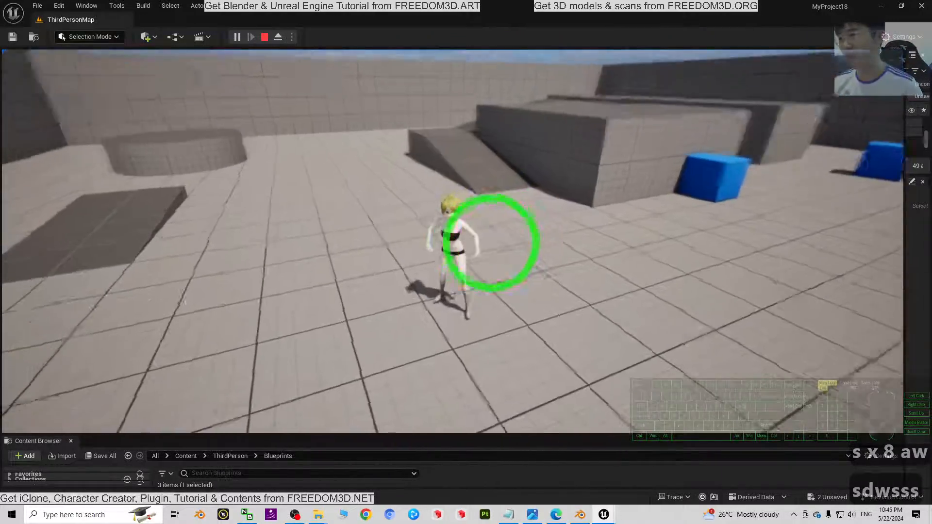
pyautogui.press('s')
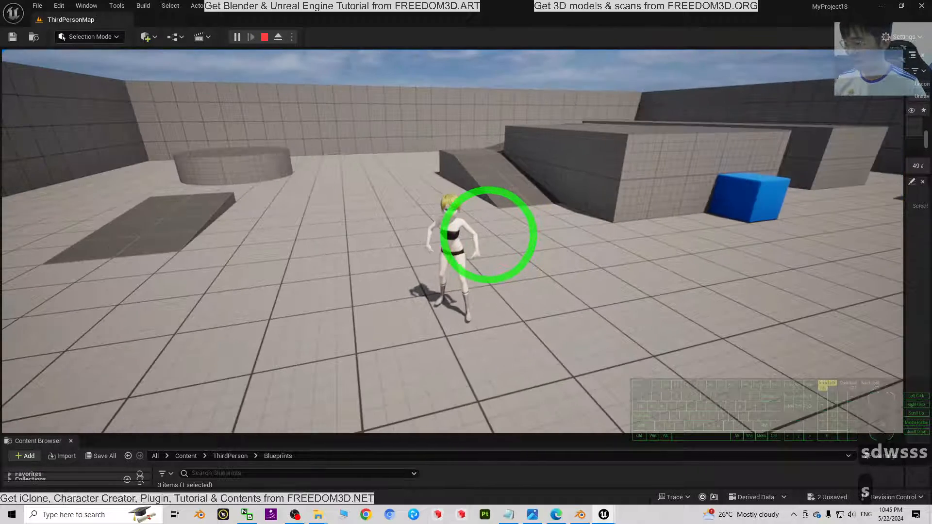
pyautogui.press('Escape')
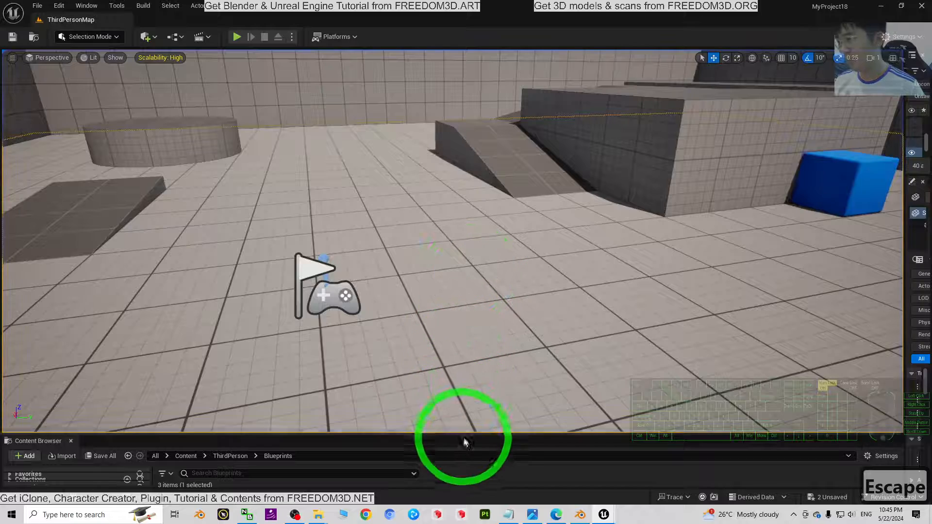
# - Enlarge the Content Browser and open the ThirdPerson_IdleRun_2D blend space from the model/Animation folder
pyautogui.moveTo(464, 436); pyautogui.dragTo(474, 335)
pyautogui.click(186, 356)
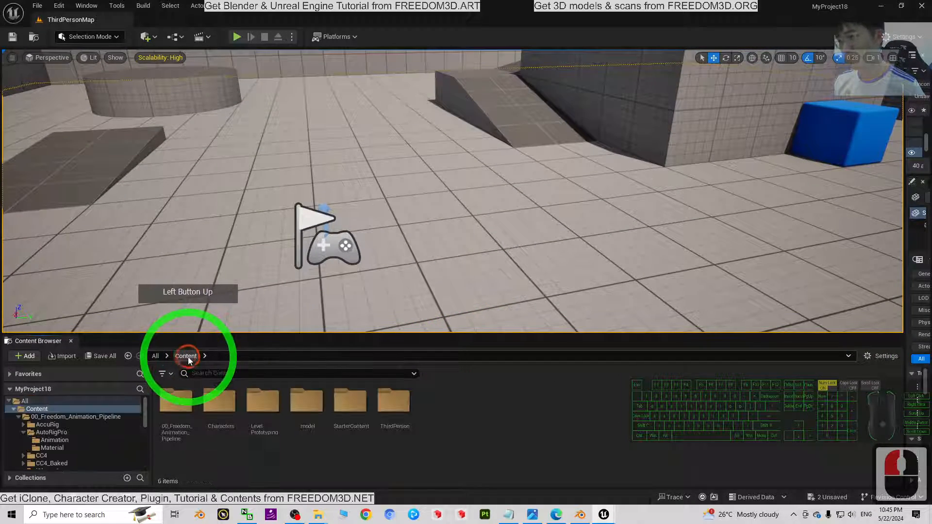
pyautogui.doubleClick(305, 410)
pyautogui.click(653, 433)
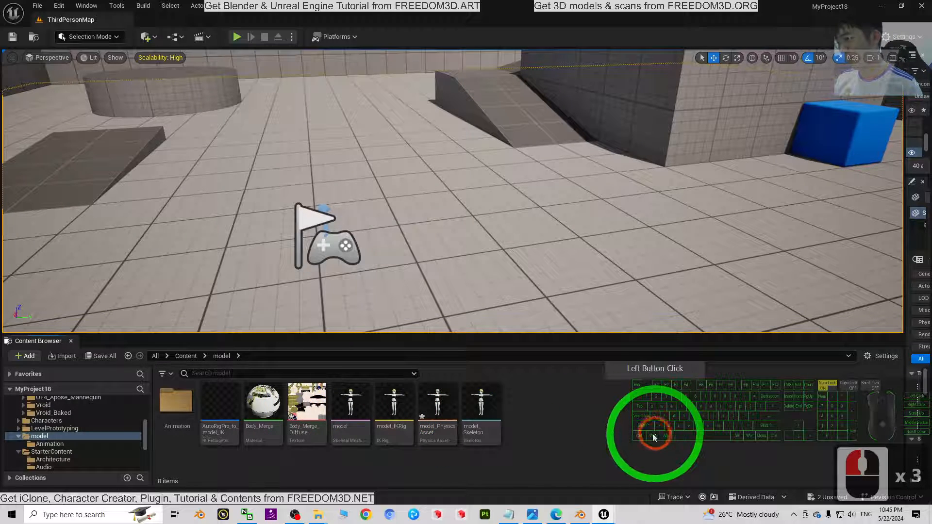
pyautogui.doubleClick(174, 417)
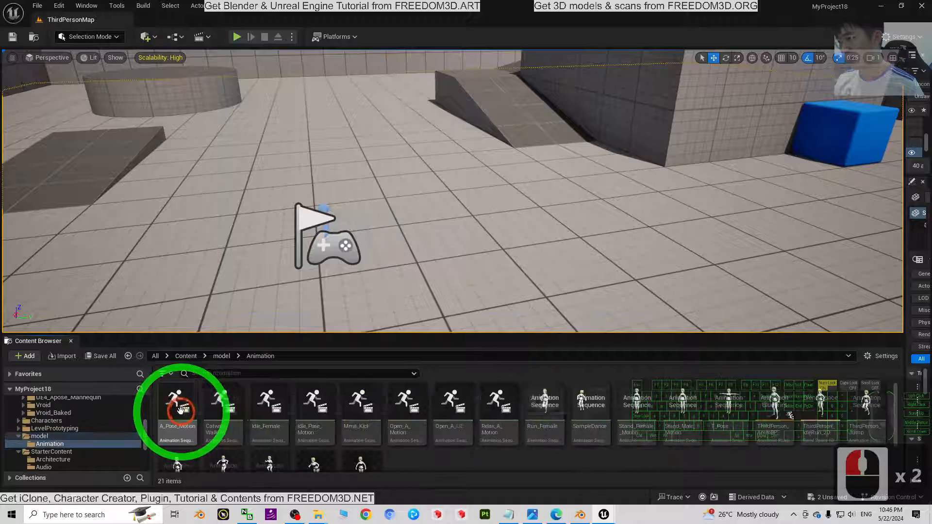
pyautogui.doubleClick(812, 440)
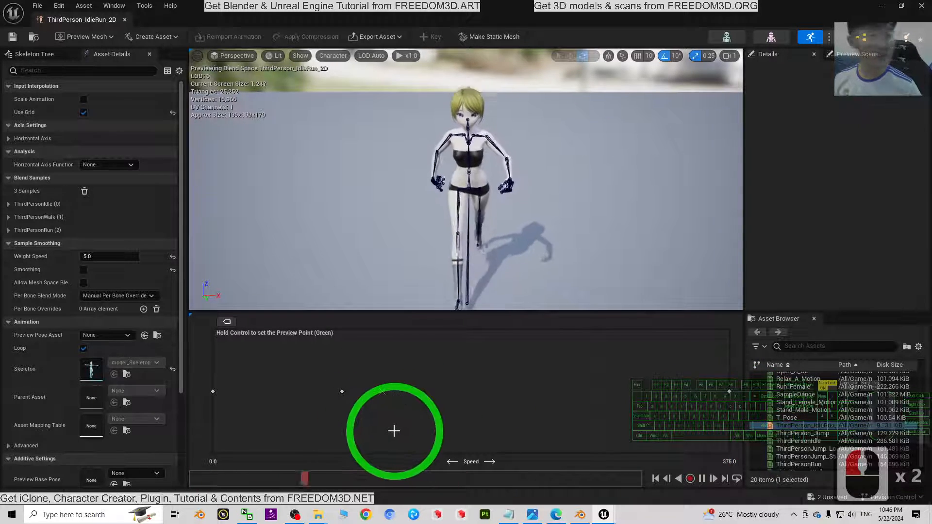
# - Replace the ThirdPersonIdle sample at speed 0 with Idle_Pose_Motion and preview the blend
pyautogui.click(214, 394)
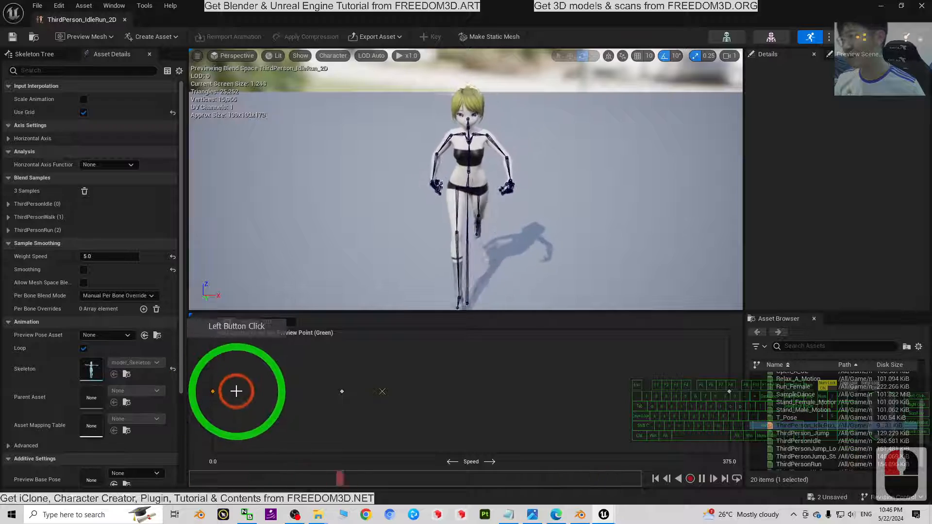
pyautogui.press('Delete')
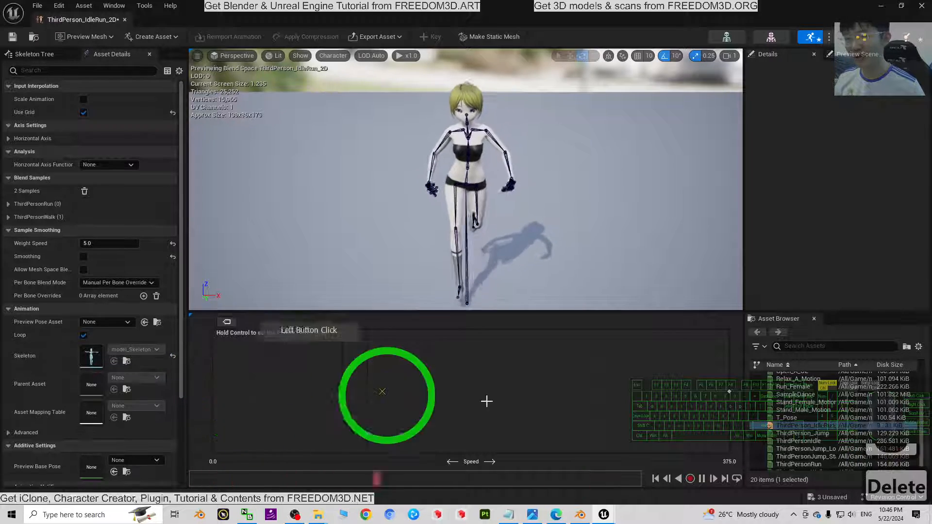
pyautogui.scroll(5, 829, 420)
pyautogui.scroll(1, 829, 420)
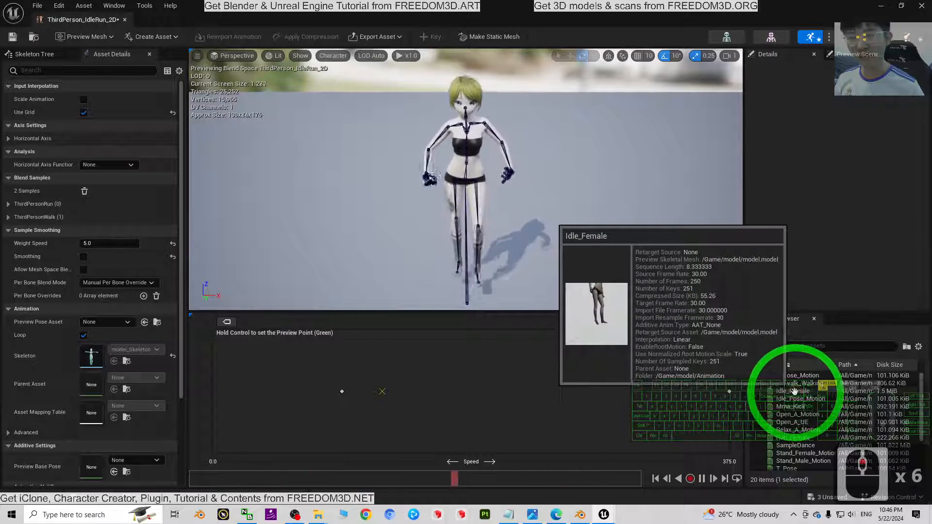
pyautogui.moveTo(790, 392); pyautogui.dragTo(212, 392)
pyautogui.click(795, 400)
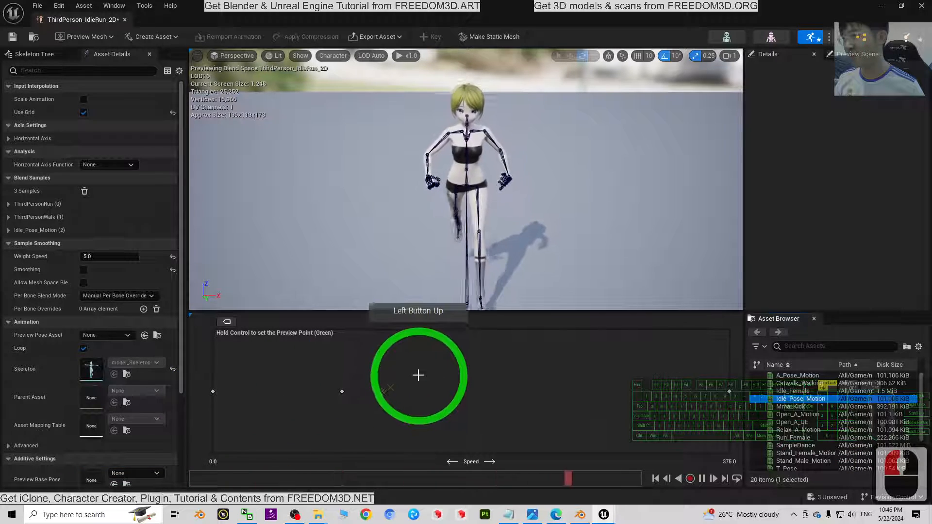
pyautogui.press('ctrl')
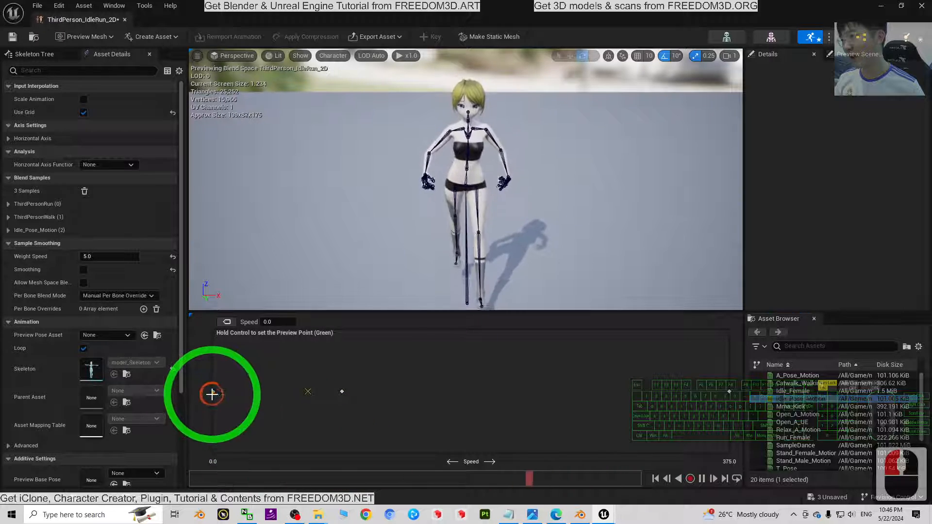
# - Replace the blend space sample at speed 0 with the Idle_Female animation
pyautogui.press('Delete')
pyautogui.click(575, 406)
pyautogui.click(793, 391)
pyautogui.moveTo(793, 391); pyautogui.dragTo(214, 392)
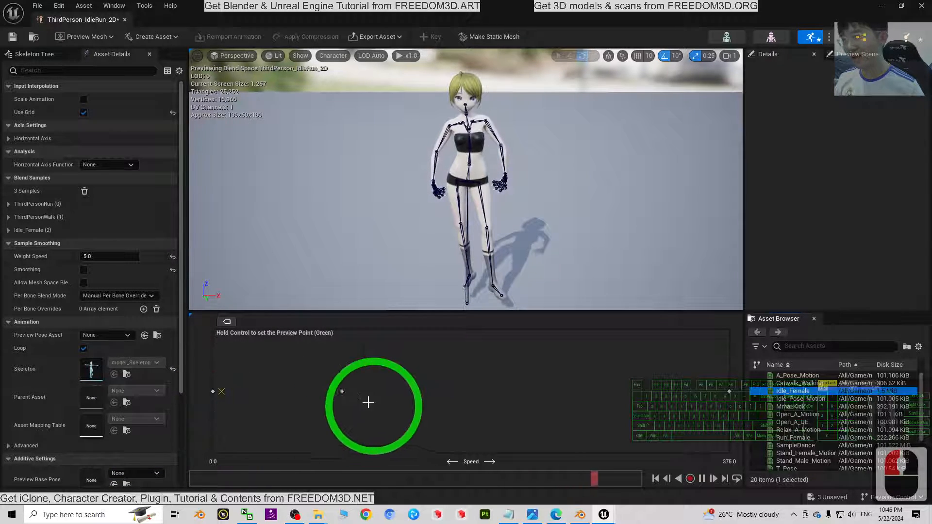
# - Replace the ThirdPersonWalk sample at speed 93.75 with Catwalk_Walking and preview the blend there
pyautogui.doubleClick(341, 393)
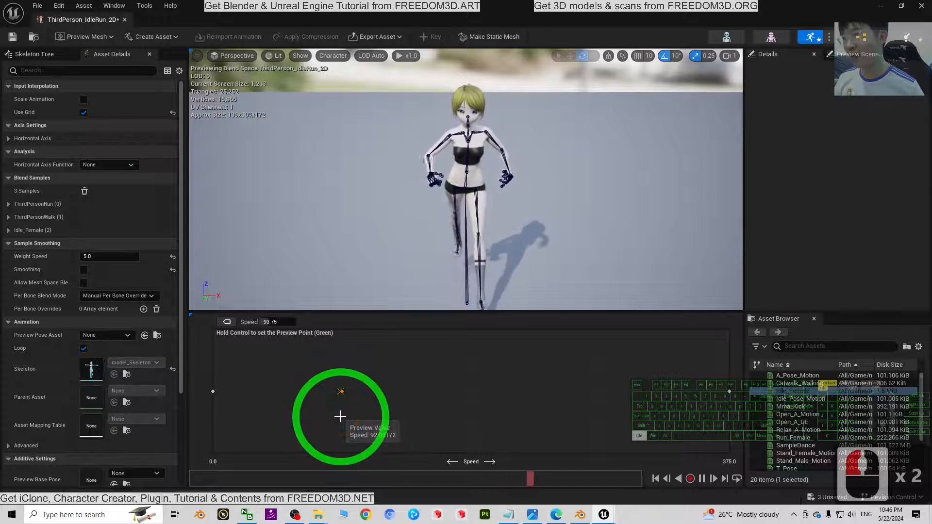
pyautogui.click(345, 399)
pyautogui.click(344, 394)
pyautogui.press('Delete')
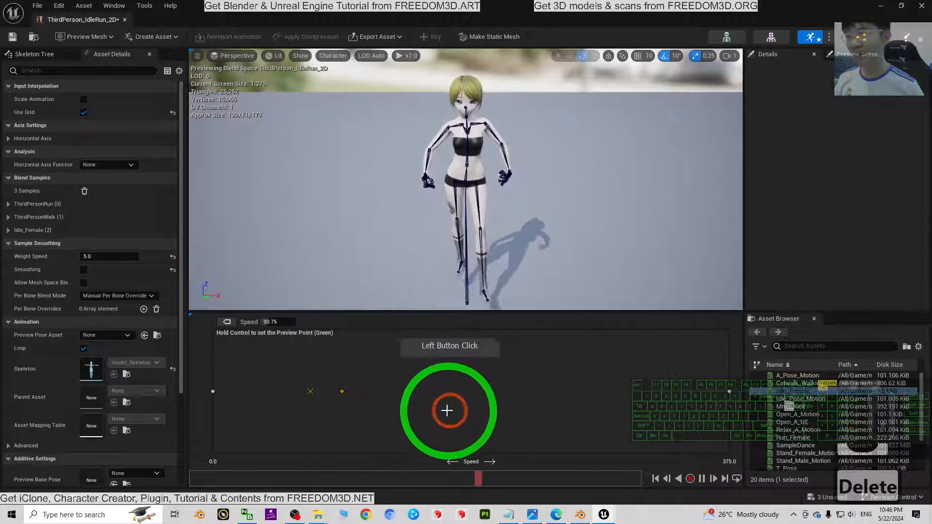
pyautogui.moveTo(800, 384)
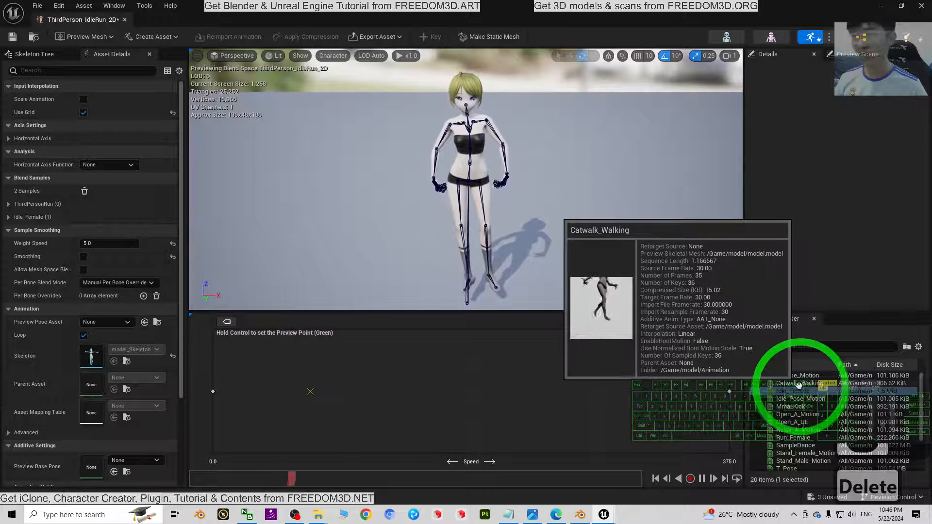
pyautogui.moveTo(798, 385); pyautogui.dragTo(341, 392)
pyautogui.press('ctrl')
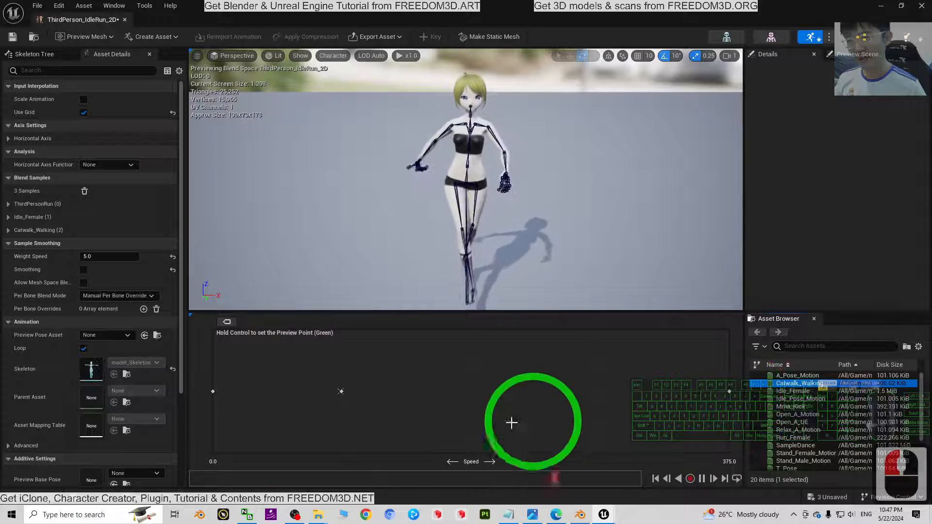
# - Preview the run end of the blend, replace the ThirdPersonRun sample at speed 375 with Run_Female, and close the blend space editor
pyautogui.press('ctrl')
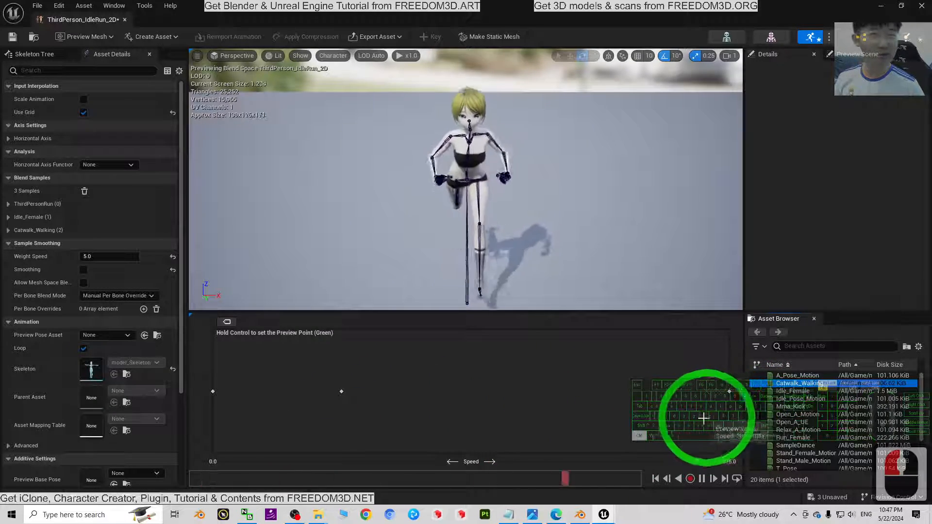
pyautogui.keyDown('ctrl'); pyautogui.click(557, 415); pyautogui.keyUp('ctrl')
pyautogui.click(723, 390)
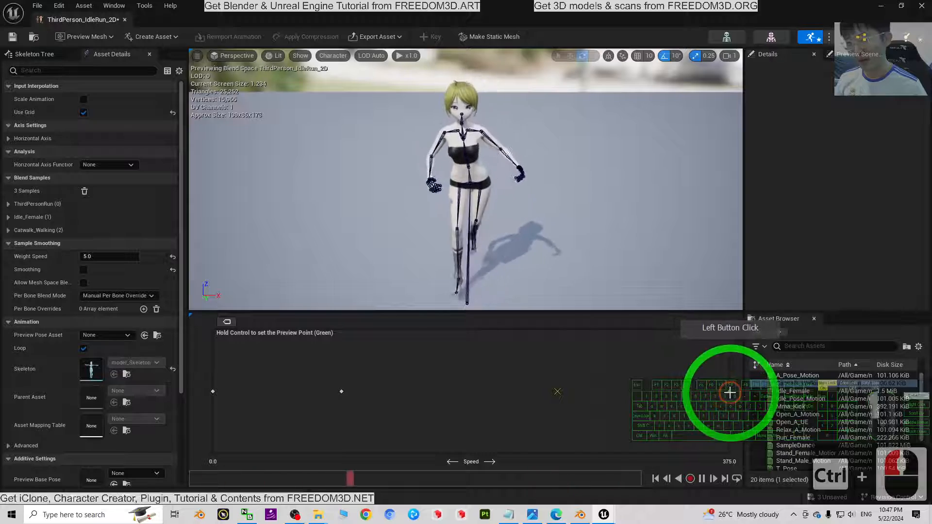
pyautogui.press('Delete')
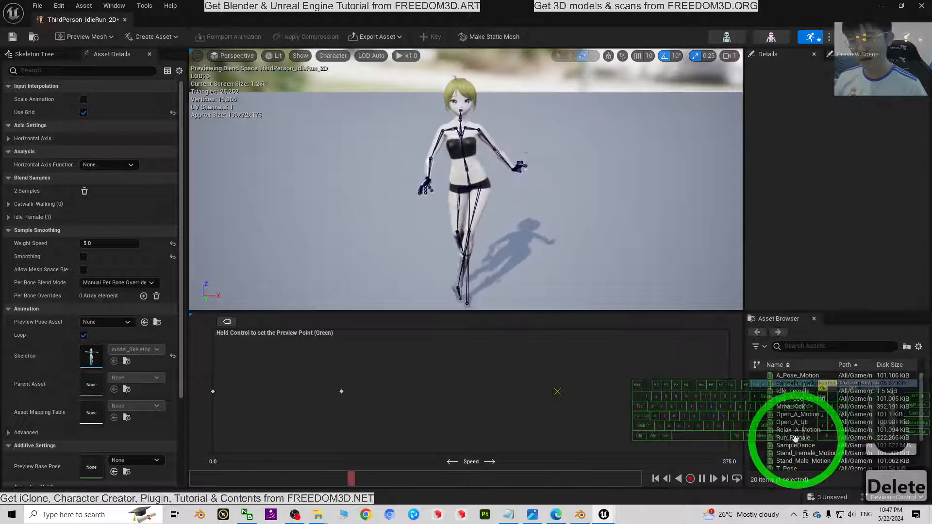
pyautogui.moveTo(794, 439); pyautogui.dragTo(730, 391)
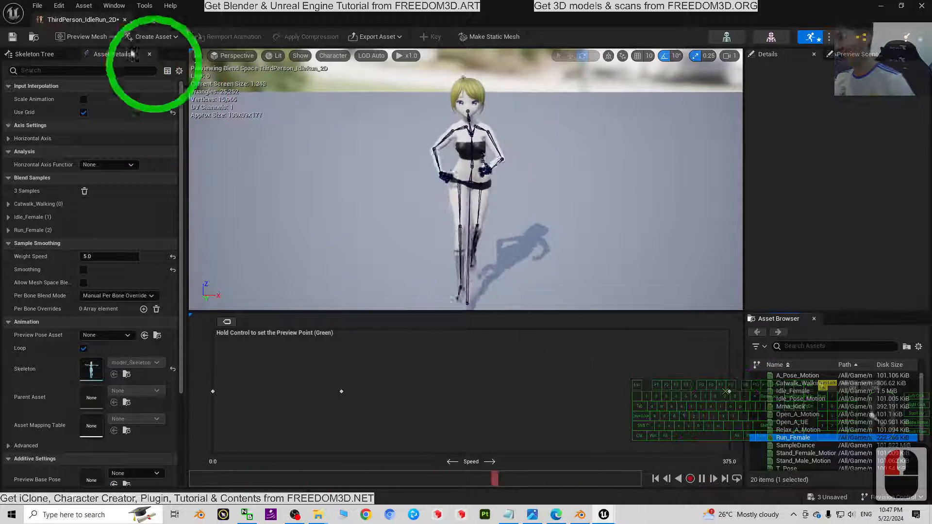
pyautogui.click(920, 5)
# - Enlarge the level viewport and play-test the new idle, walk and run animations, moving the character around the level before stopping
pyautogui.click(562, 215)
pyautogui.moveTo(481, 338); pyautogui.dragTo(470, 445)
pyautogui.click(237, 37)
pyautogui.click(542, 252)
pyautogui.click(585, 287)
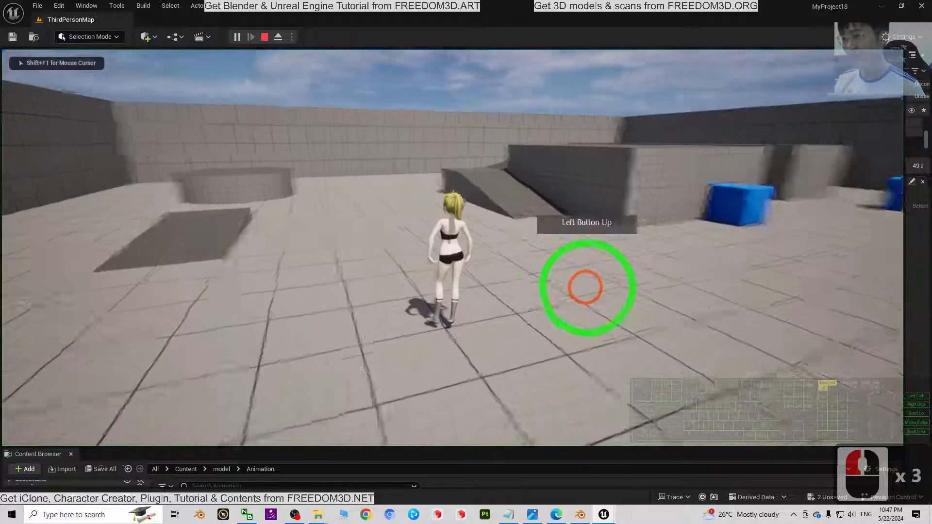
pyautogui.press('s')
pyautogui.press('s')
pyautogui.press('a')
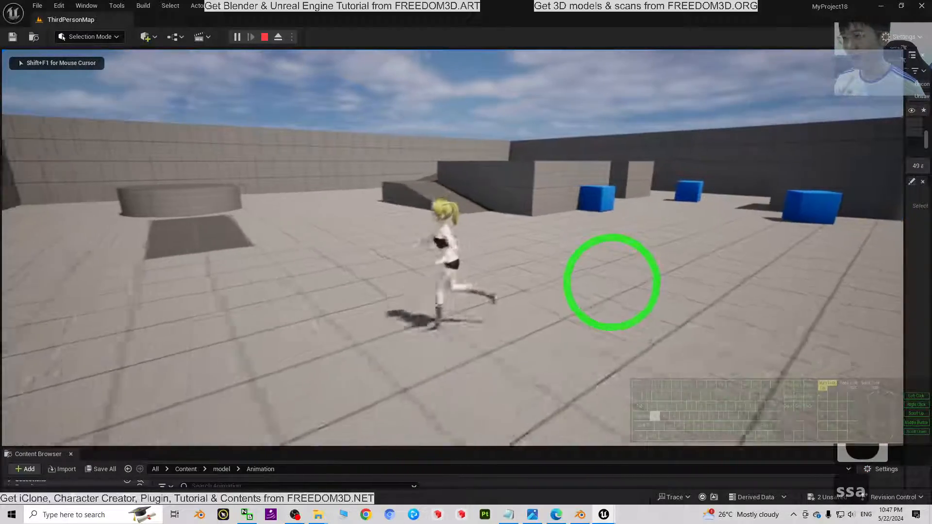
pyautogui.press('d')
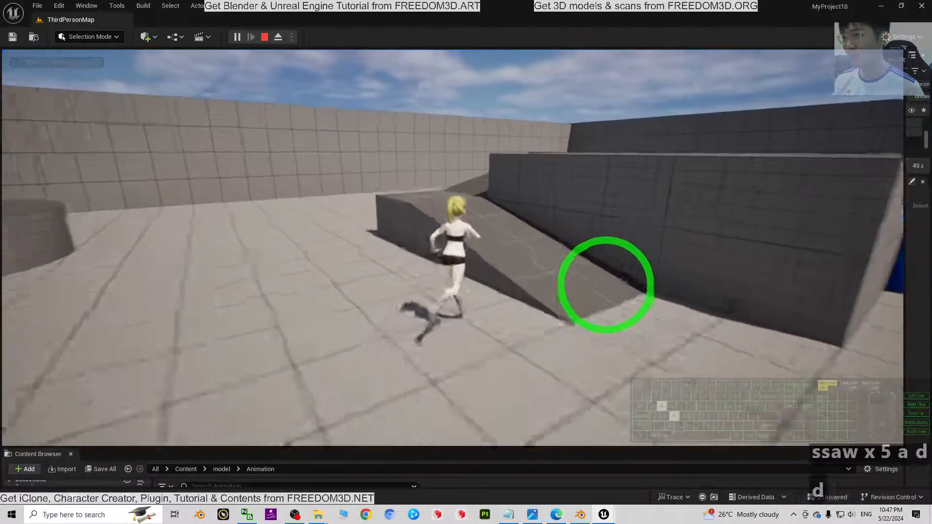
pyautogui.press('a')
pyautogui.press('a')
pyautogui.press('a')
pyautogui.press('a')
pyautogui.press('a')
pyautogui.press('a')
pyautogui.press('a')
pyautogui.press('a')
pyautogui.press('a')
pyautogui.press('a')
pyautogui.press('a')
pyautogui.press('d')
pyautogui.press('s')
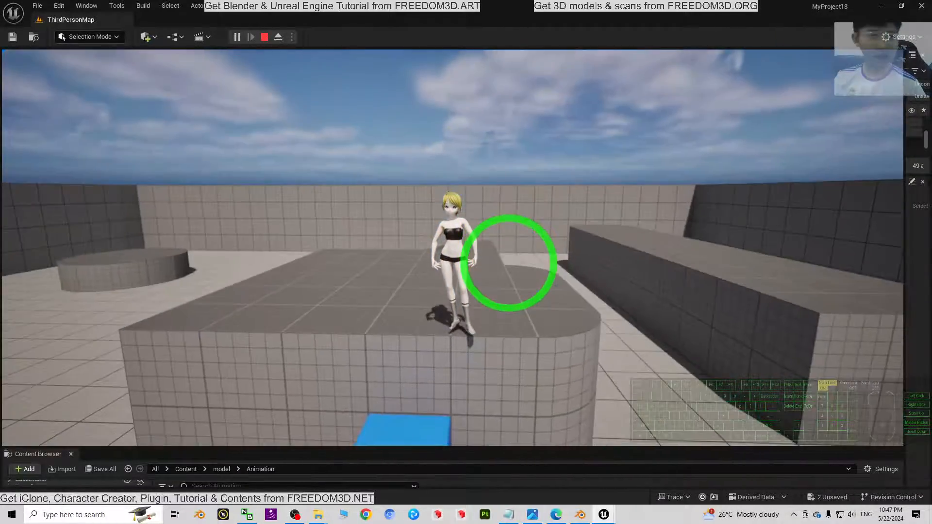
pyautogui.press('Escape')
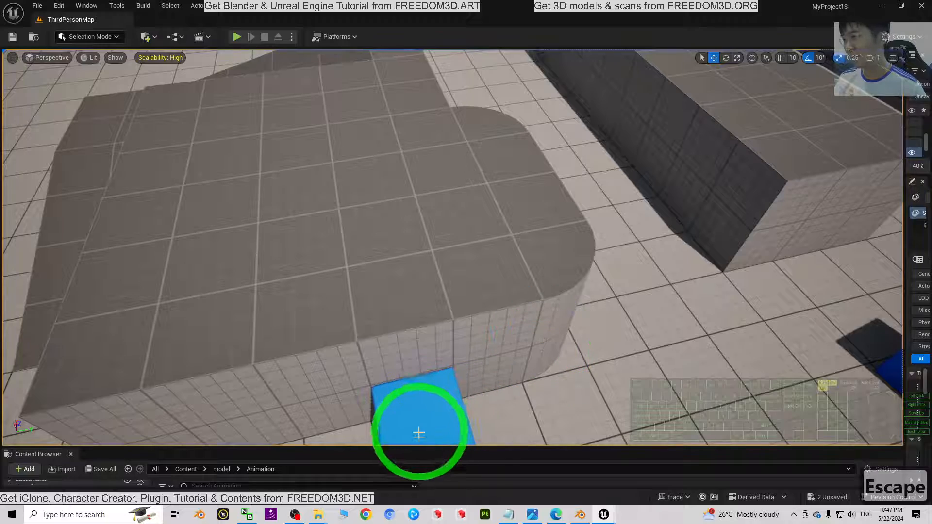
# - Enlarge the Content Browser and open the BP_ThirdPersonCharacter_model blueprint from the ThirdPerson/Blueprints folder
pyautogui.moveTo(417, 448); pyautogui.dragTo(439, 302)
pyautogui.click(186, 318)
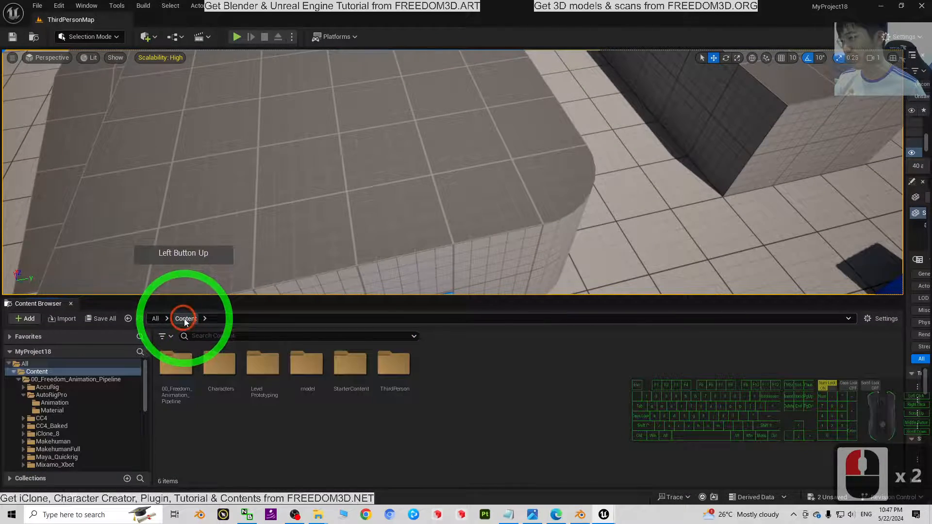
pyautogui.doubleClick(391, 375)
pyautogui.doubleClick(189, 364)
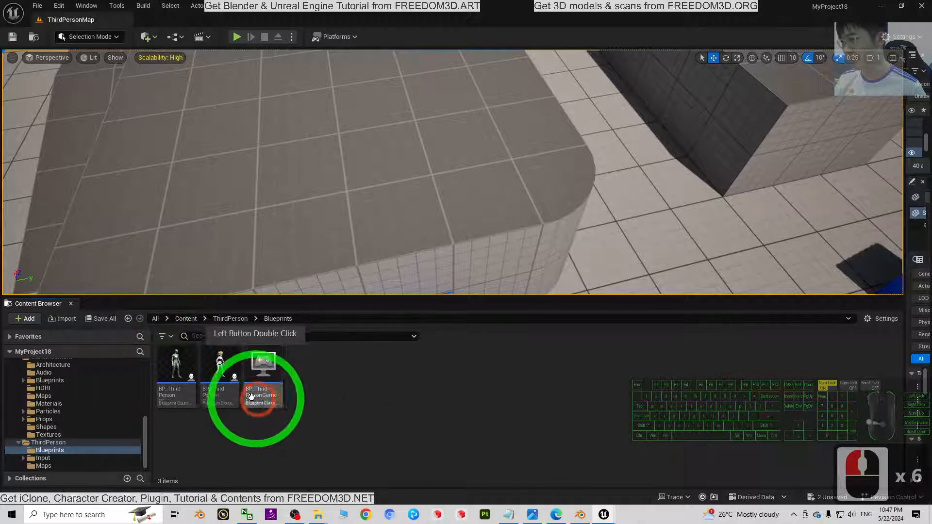
pyautogui.doubleClick(217, 372)
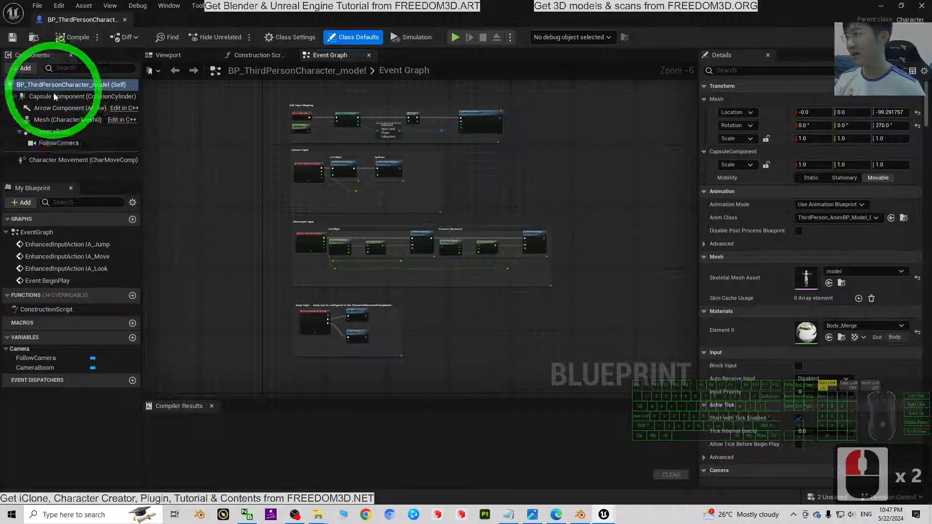
# - Lower the character mesh in the blueprint viewport to a Z location of about -105.46 and compile the blueprint
pyautogui.click(48, 122)
pyautogui.click(168, 55)
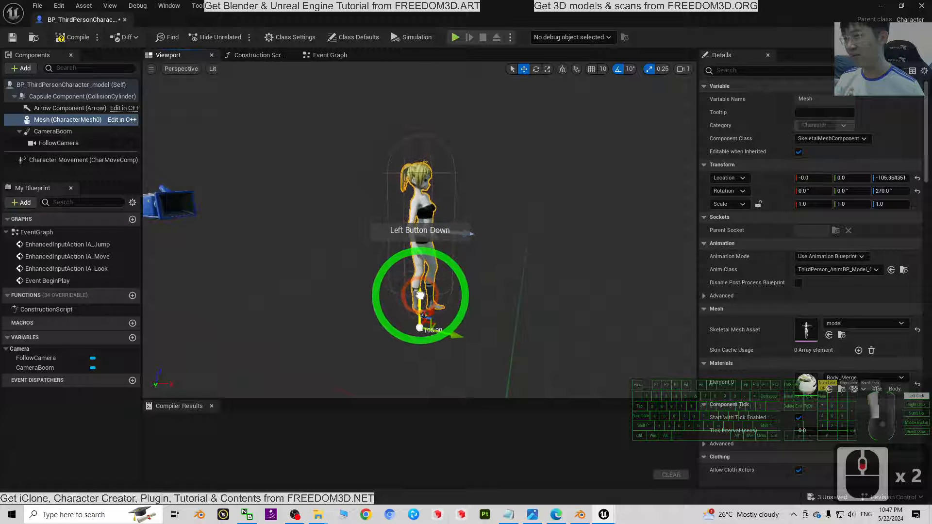
pyautogui.click(66, 37)
# - Play-test the level twice to check the lowered mesh's foot contact, moving the character around, and stop each session
pyautogui.click(236, 37)
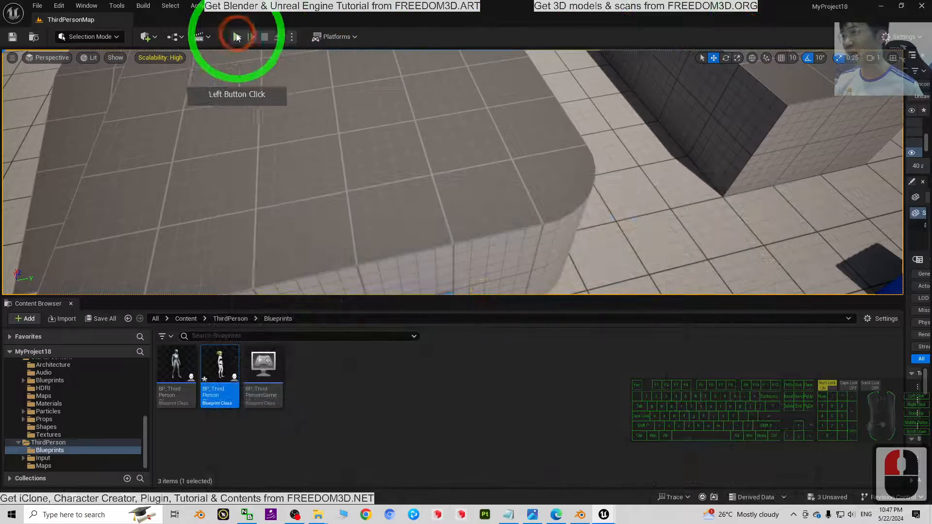
pyautogui.click(377, 108)
pyautogui.moveTo(505, 221); pyautogui.dragTo(559, 230)
pyautogui.press('w')
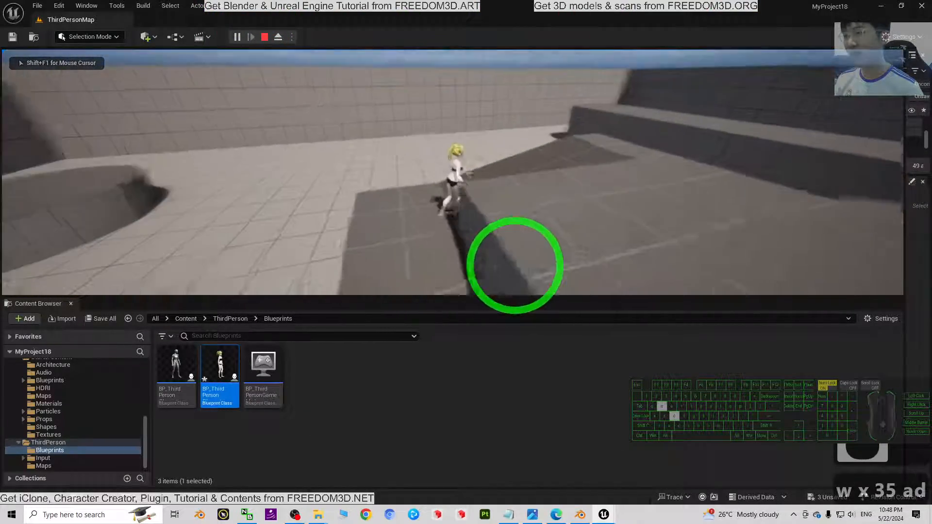
pyautogui.press('w')
pyautogui.press('d')
pyautogui.press('s')
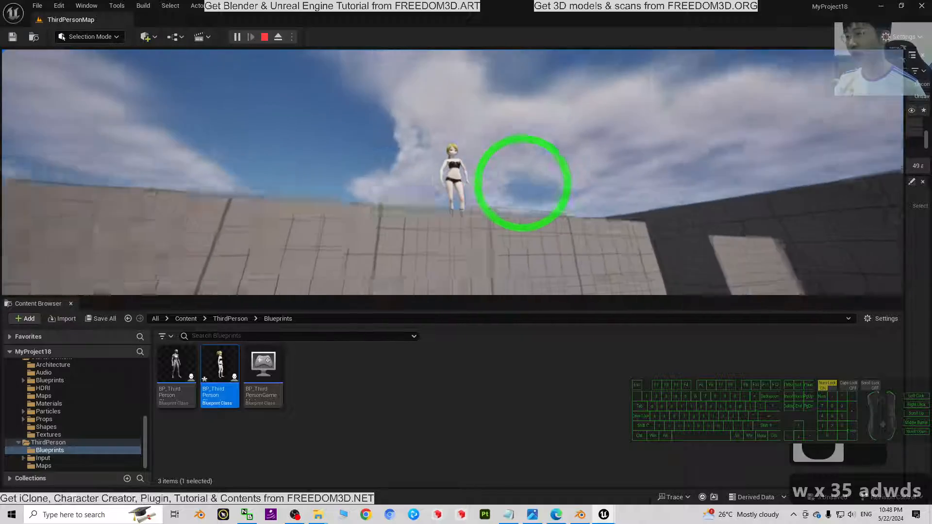
pyautogui.press('s')
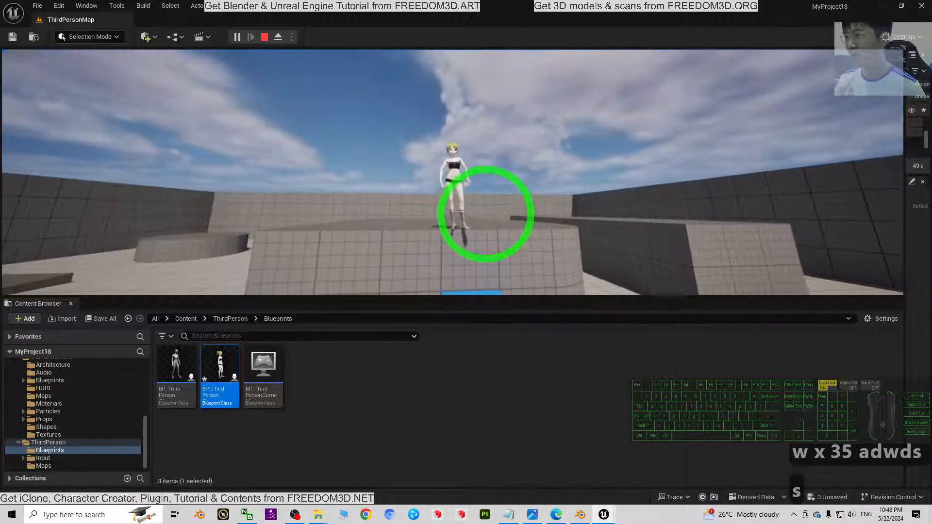
pyautogui.press('w')
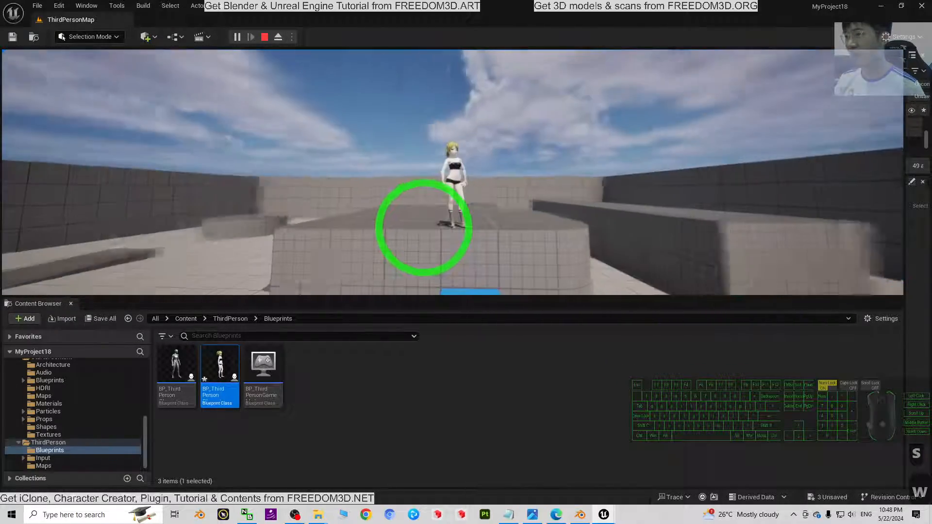
pyautogui.press('a')
pyautogui.press('w')
pyautogui.press('a')
pyautogui.press('s')
pyautogui.press('d')
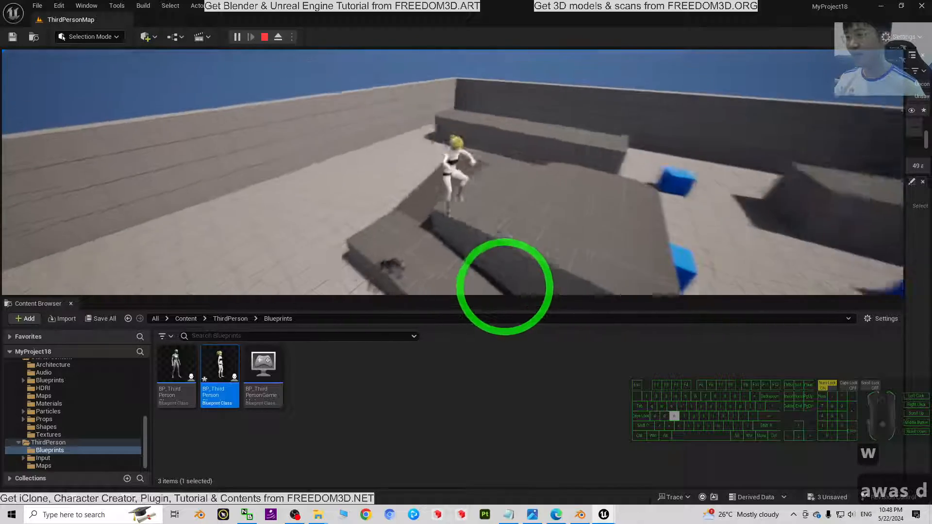
pyautogui.press('s')
pyautogui.press('Escape')
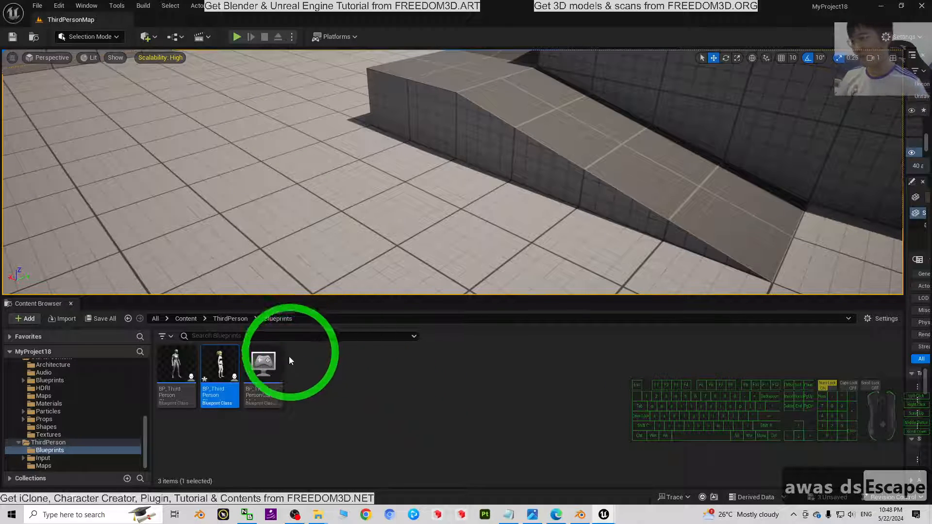
pyautogui.click(237, 36)
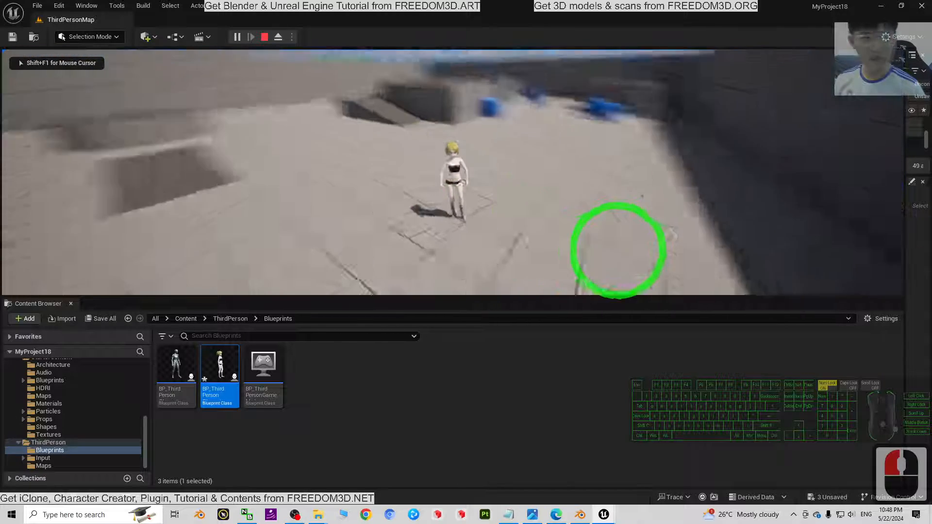
pyautogui.press('Escape')
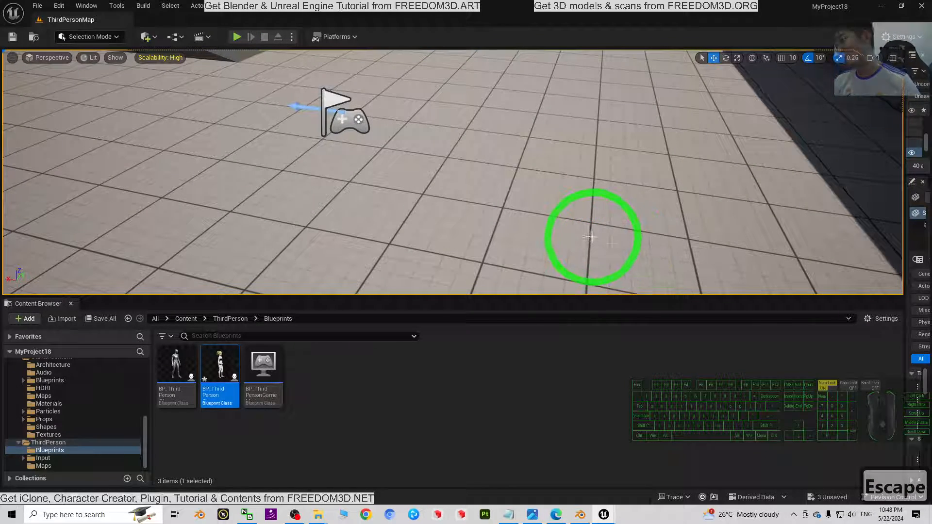
# - Duplicate the BP_ThirdPersonCharacter_model blueprint and name the copy BP_ThirdPersonCharacter_model_NPC
pyautogui.rightClick(224, 382)
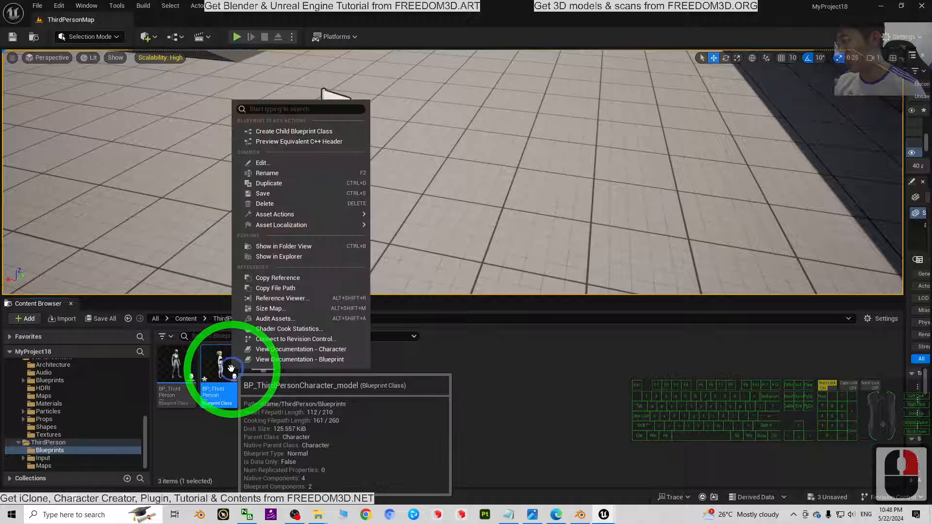
pyautogui.click(275, 183)
pyautogui.click(271, 390)
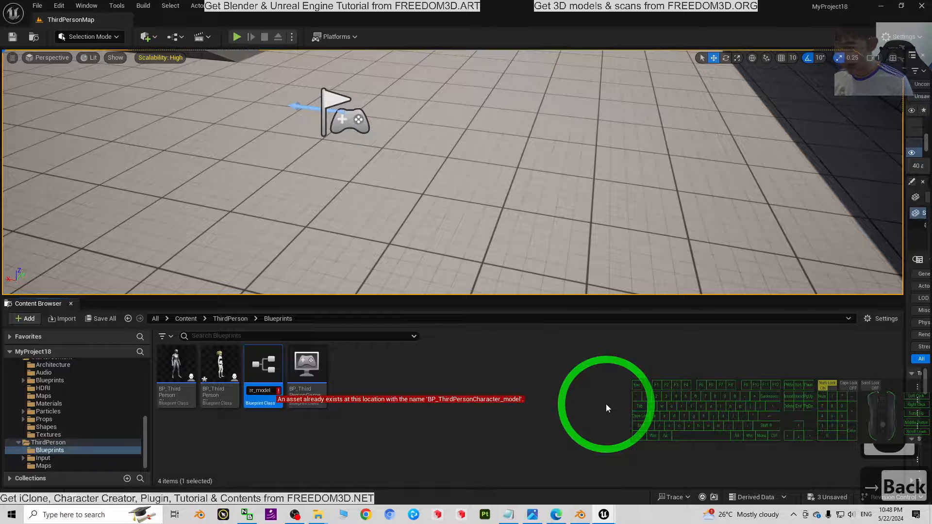
pyautogui.write(')')
pyautogui.press('BackSpace')
pyautogui.write('_NPC')
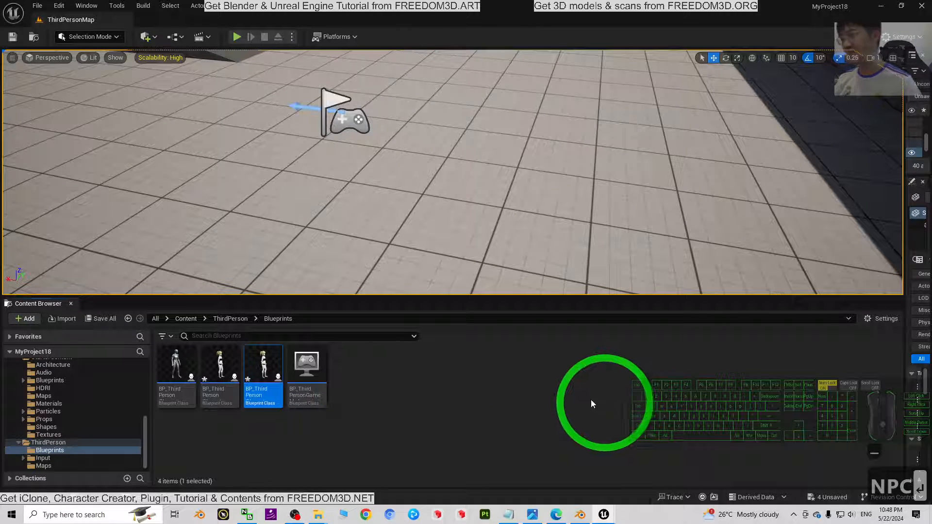
# - Open the NPC blueprint, review its movement input nodes in the Event Graph, compile and save it, and return to the level
pyautogui.doubleClick(266, 365)
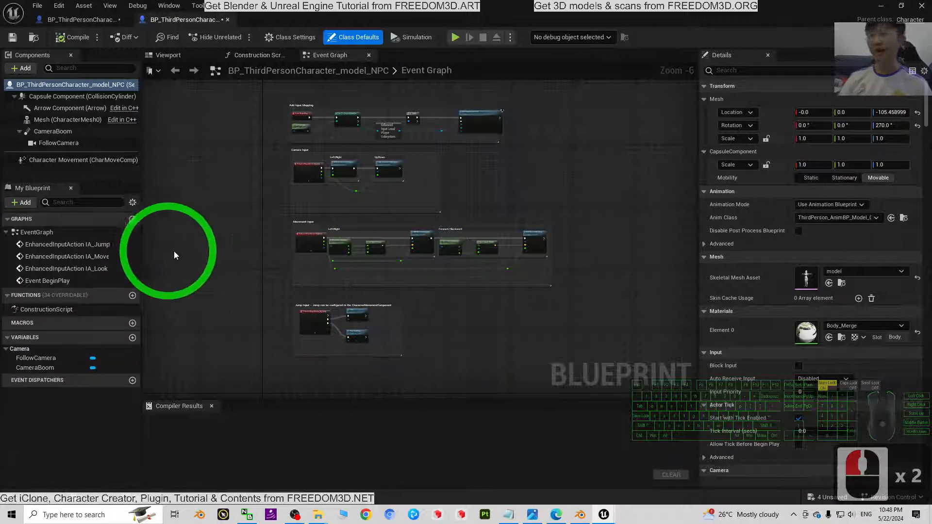
pyautogui.keyDown('ctrl'); pyautogui.scroll(2, 576, 235); pyautogui.keyUp('ctrl')
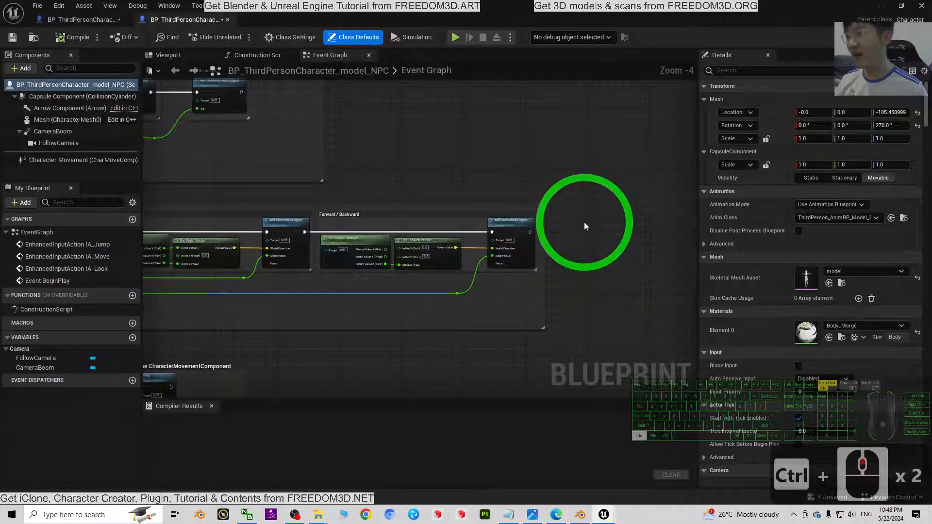
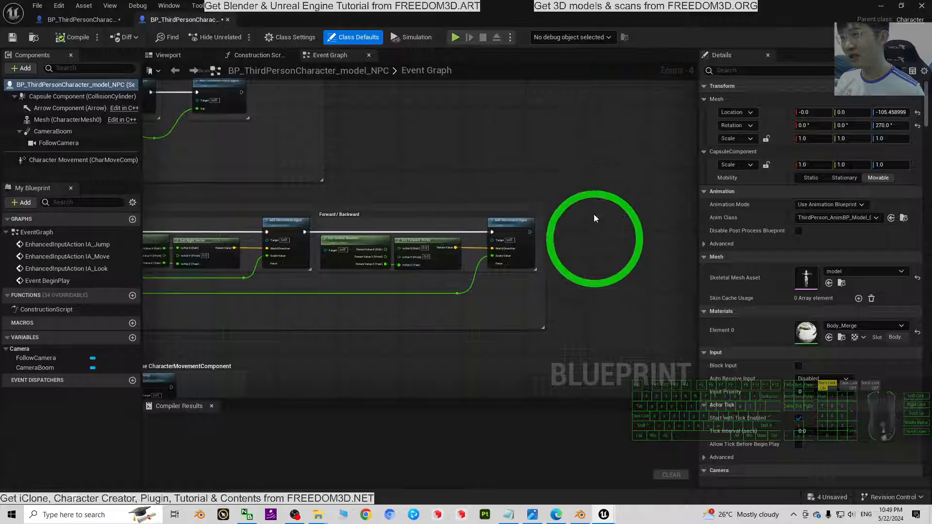
pyautogui.click(73, 37)
pyautogui.click(14, 38)
pyautogui.click(881, 5)
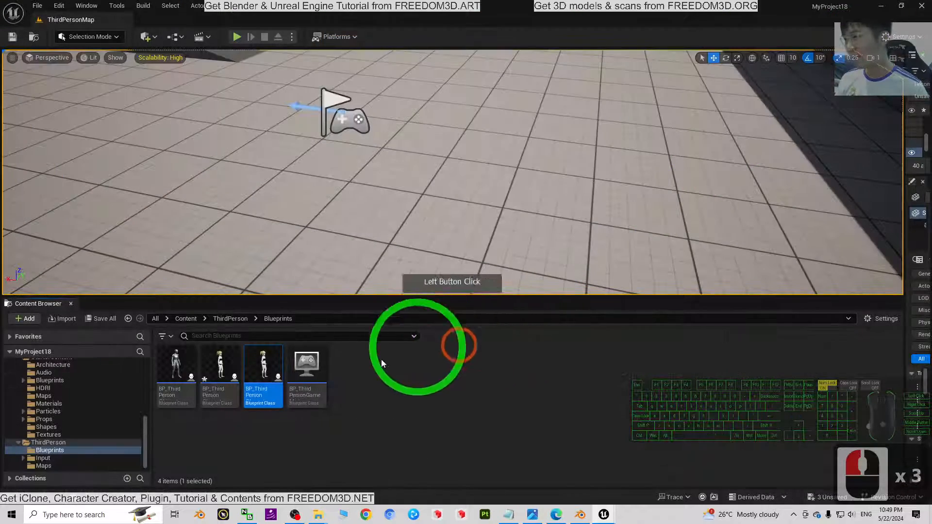
# - Place BP_ThirdPersonCharacter_model_NPC on the level floor near the blue cubes and rotate it -90 degrees about its vertical axis
pyautogui.scroll(-3, 469, 168)
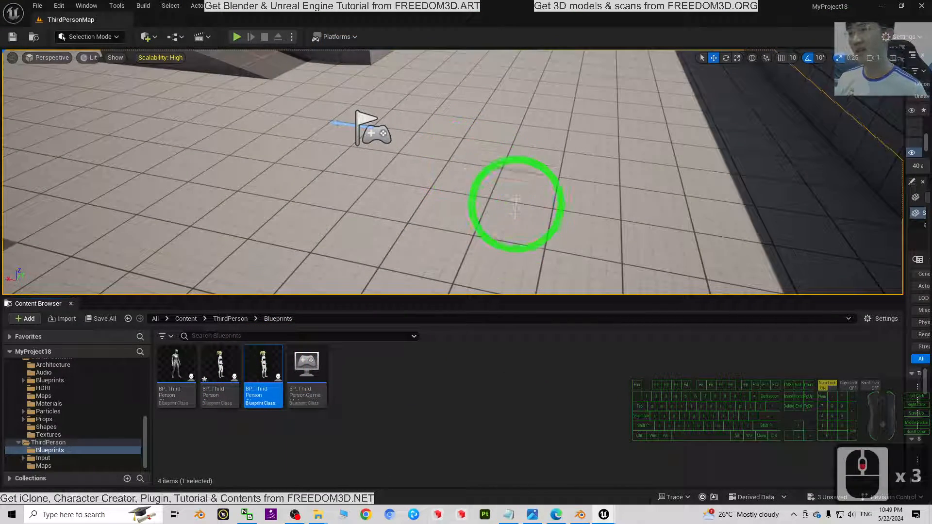
pyautogui.moveTo(516, 204); pyautogui.dragTo(534, 170, button='right')
pyautogui.press('w')
pyautogui.moveTo(264, 381); pyautogui.dragTo(572, 177)
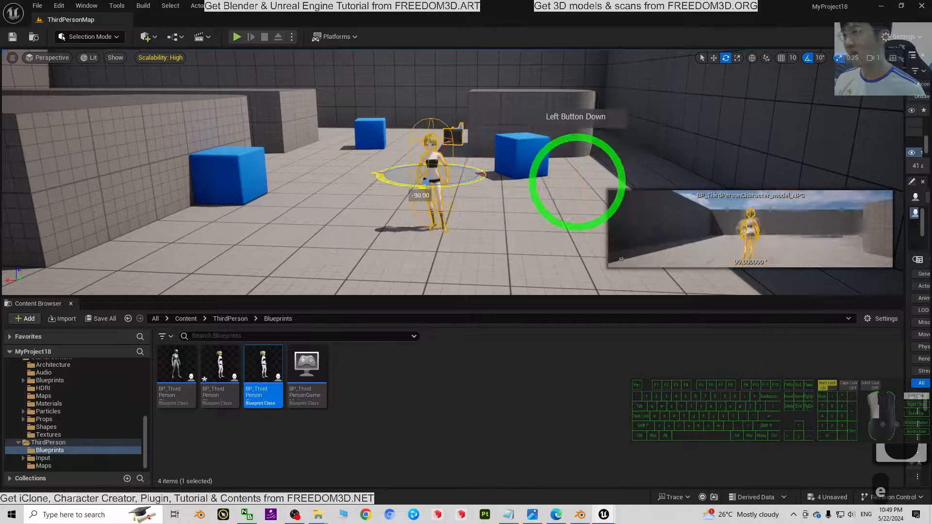
# - Play-test the level with the placed NPC, run the player character toward it, and stop the session
pyautogui.click(237, 36)
pyautogui.click(722, 273)
pyautogui.press('w')
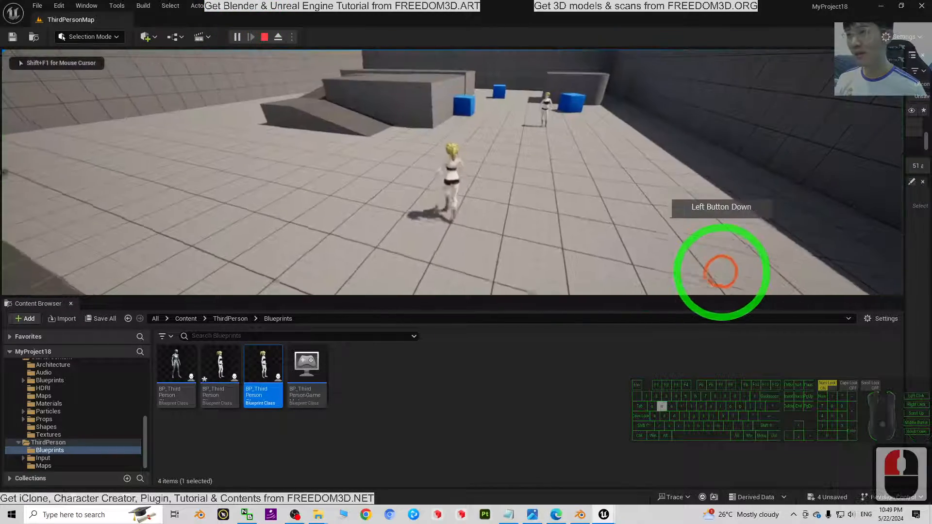
pyautogui.press('d')
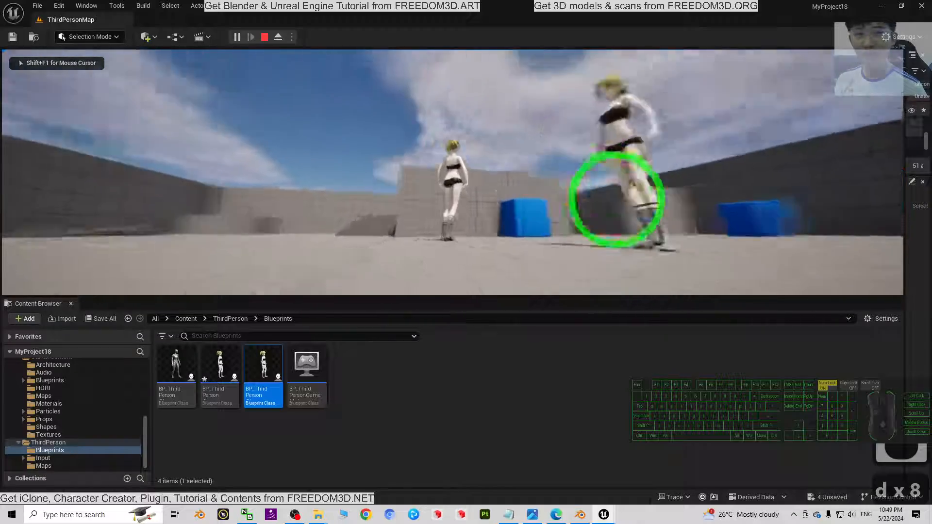
pyautogui.press('s')
pyautogui.press('Escape')
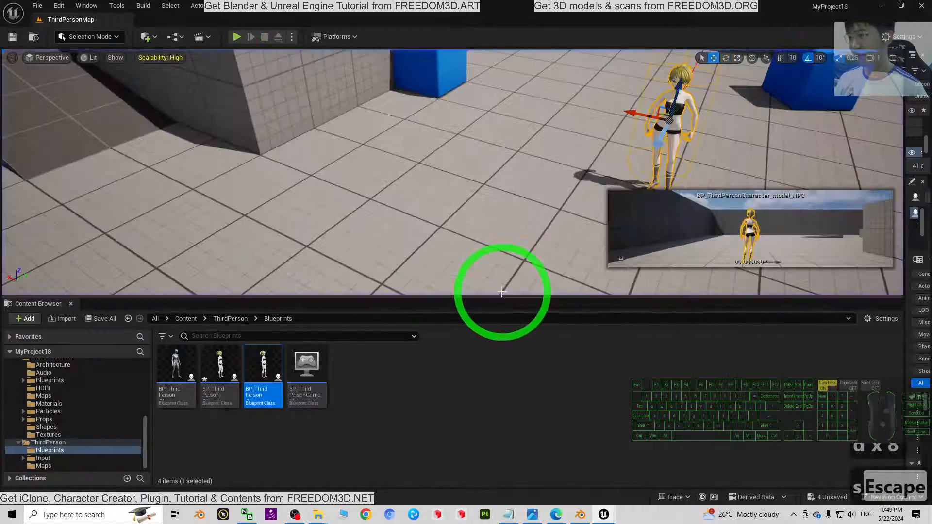
# - Enlarge the level viewport and play-test again, walking the player around and beside the NPC before stopping
pyautogui.moveTo(507, 297); pyautogui.dragTo(495, 434)
pyautogui.click(237, 37)
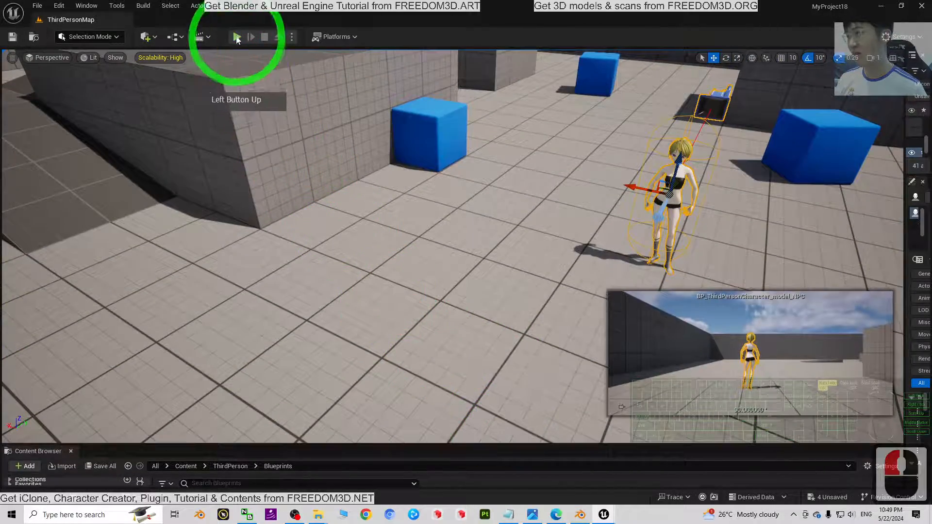
pyautogui.click(503, 256)
pyautogui.click(710, 308)
pyautogui.press('w')
pyautogui.press('d')
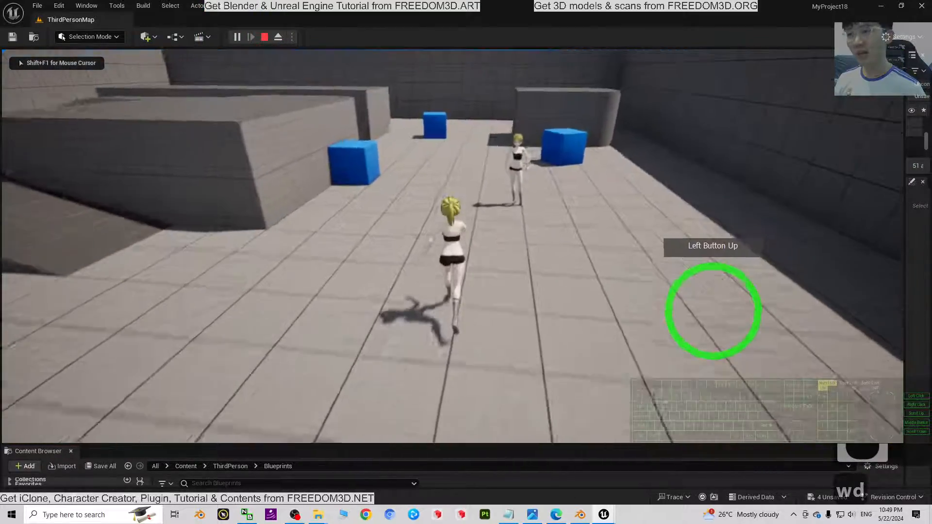
pyautogui.press('s')
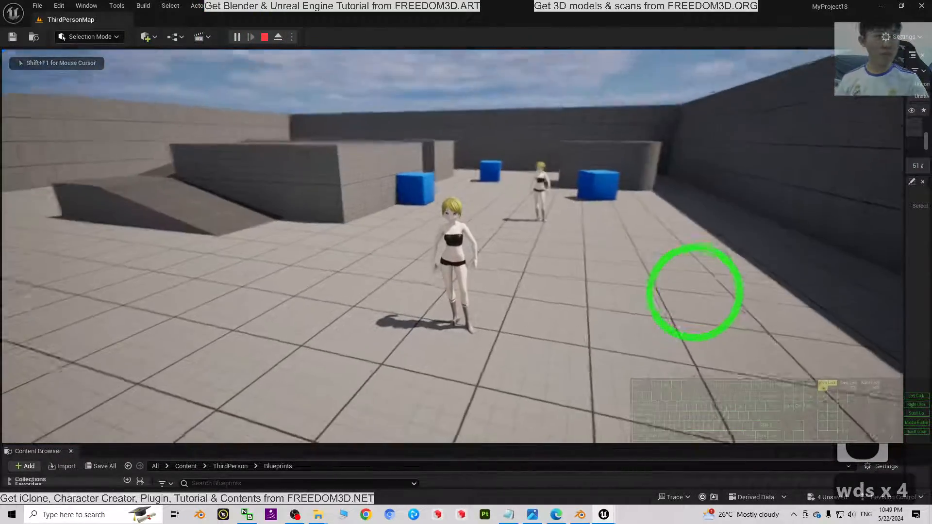
pyautogui.press('w')
pyautogui.press('s')
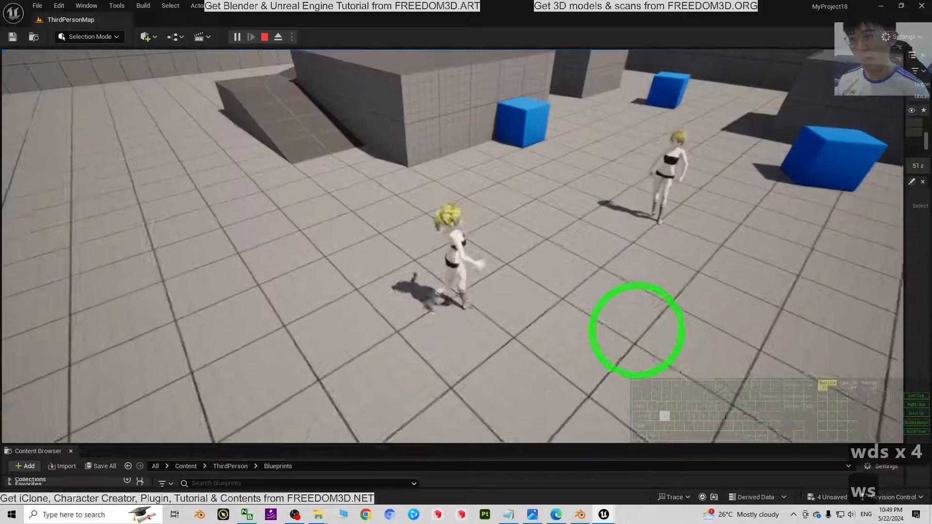
pyautogui.press('w')
pyautogui.press('d')
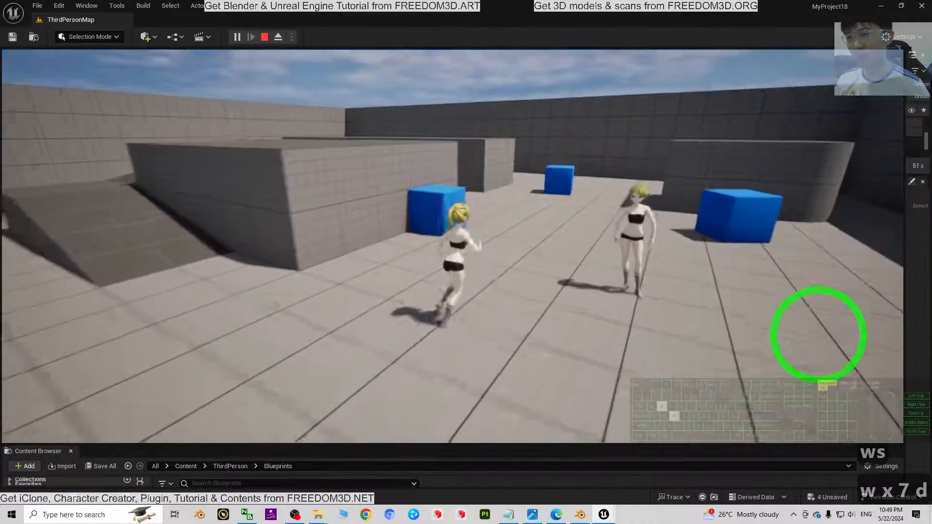
pyautogui.press('s')
pyautogui.press('w')
pyautogui.press('d')
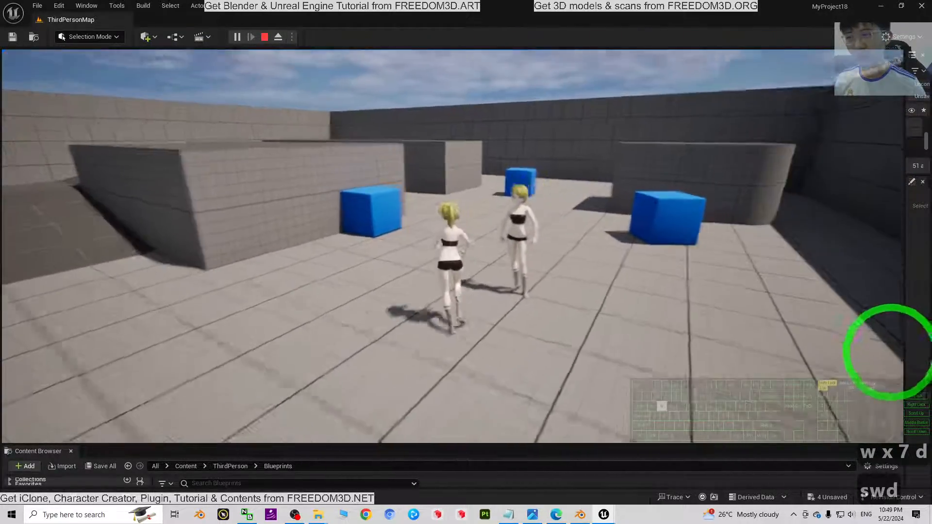
pyautogui.press('w')
pyautogui.press('d')
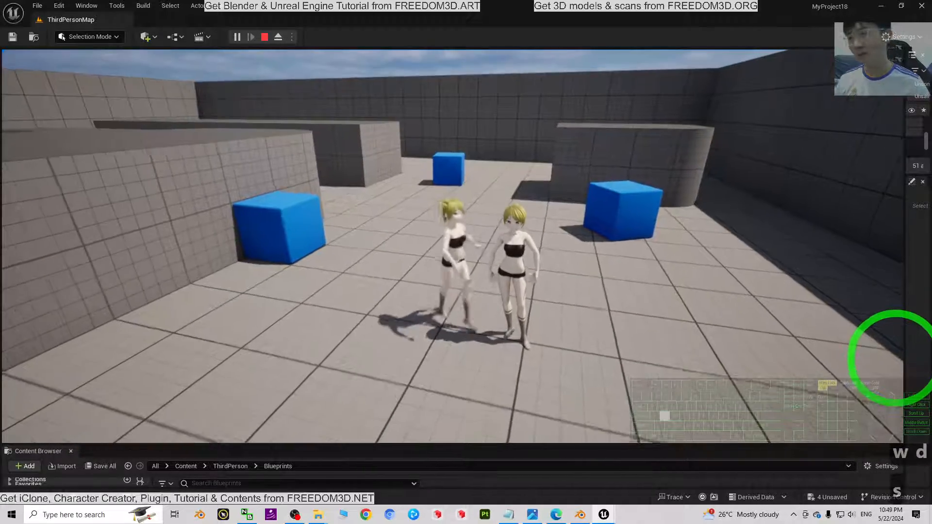
pyautogui.press('s')
pyautogui.press('d')
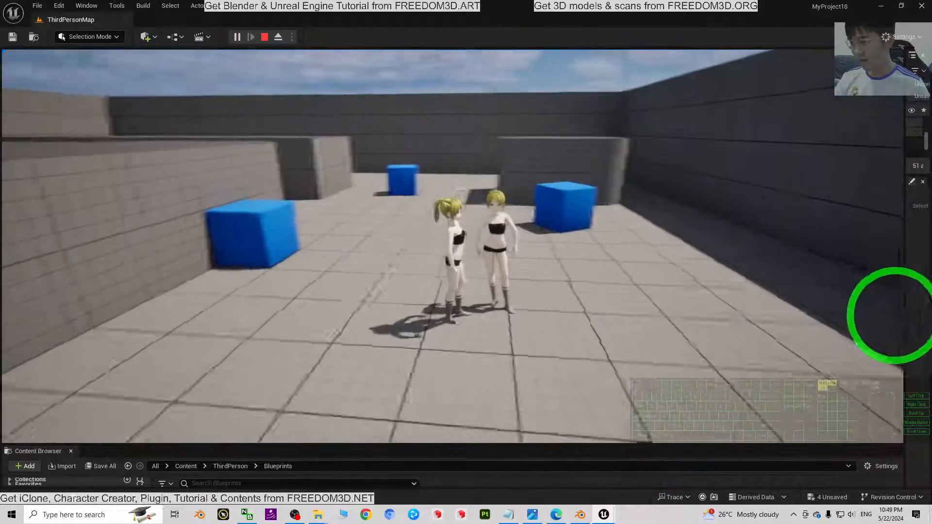
pyautogui.press('Escape')
# - Show the cover01.jpg image, switch to Blender, and examine the rigged Body model from near and far
pyautogui.click(532, 515)
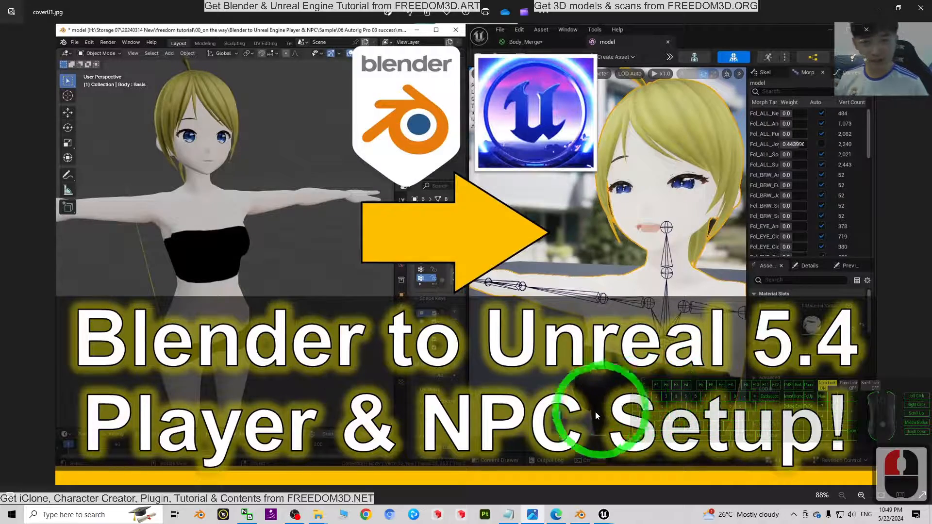
pyautogui.click(581, 515)
pyautogui.click(362, 277)
pyautogui.scroll(-4, 361, 277)
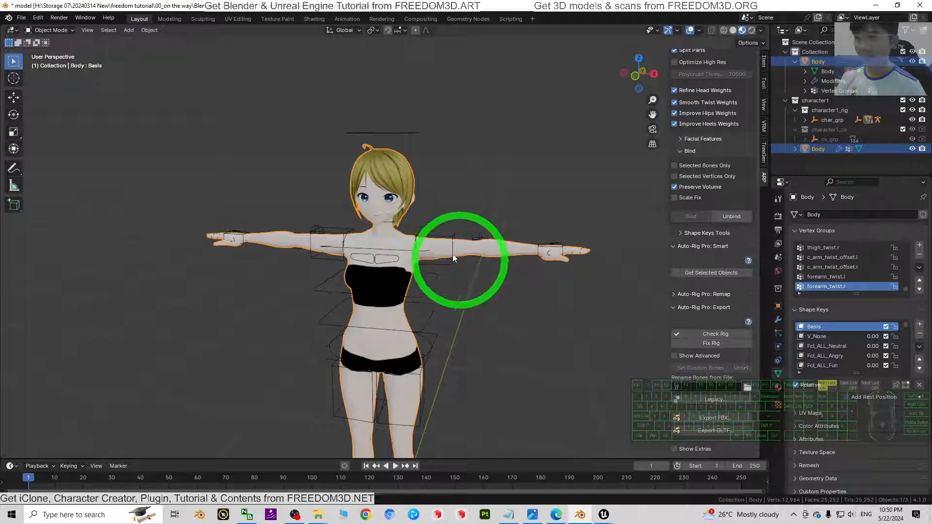
pyautogui.scroll(3, 392, 206)
pyautogui.click(597, 258)
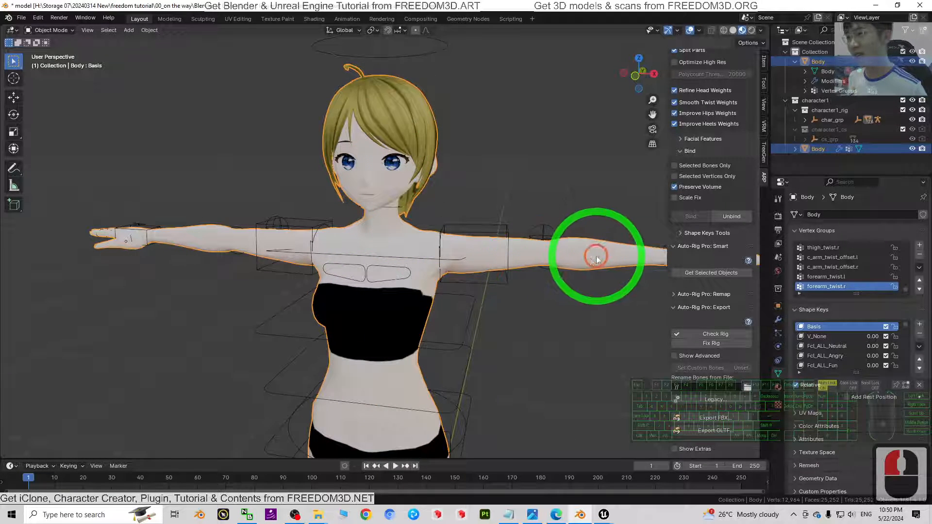
pyautogui.scroll(-3, 550, 256)
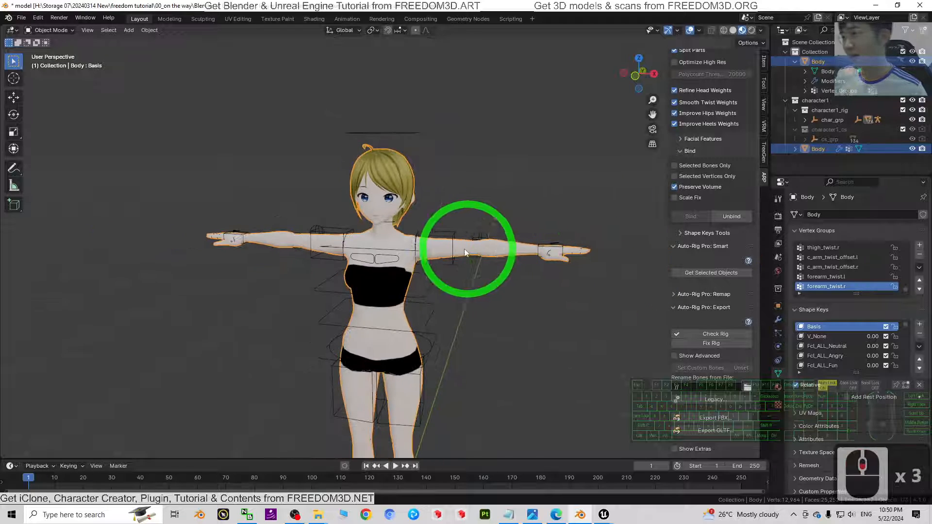
pyautogui.click(390, 208)
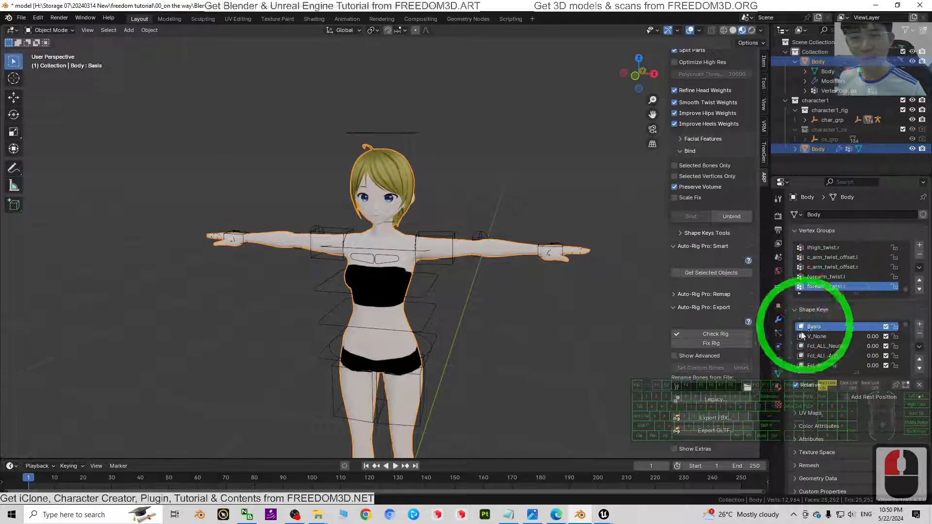
# - View the Body model's upper body up close, minimize Blender and the cover image, and switch to the MyProject18 level in Unreal Editor
pyautogui.scroll(3, 442, 180)
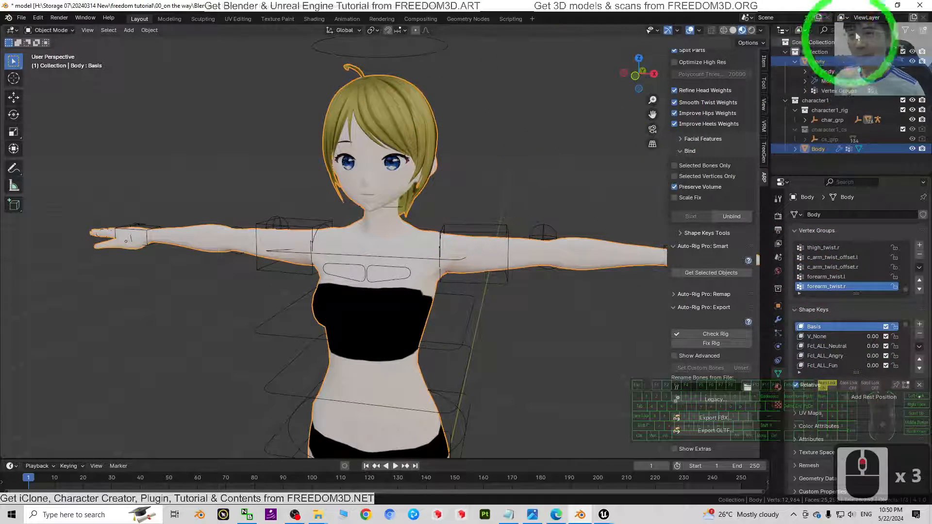
pyautogui.click(875, 6)
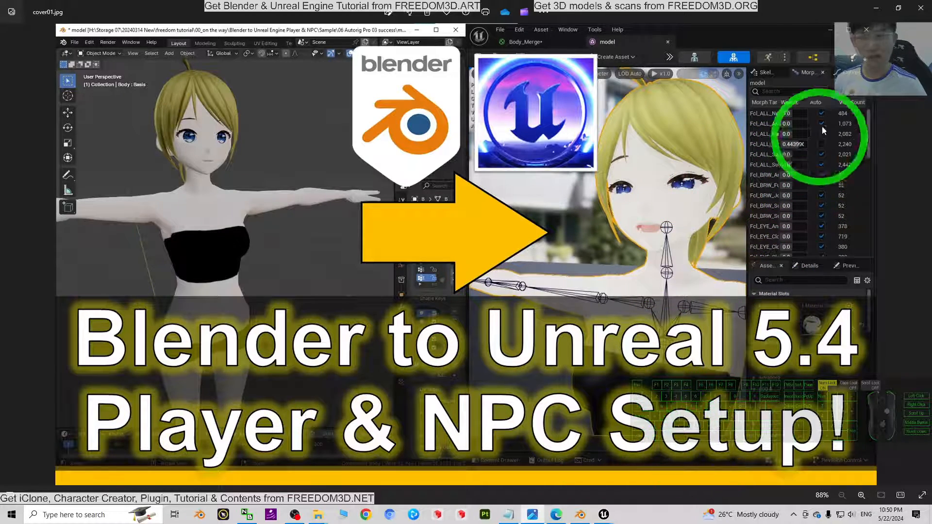
pyautogui.click(874, 5)
pyautogui.click(603, 515)
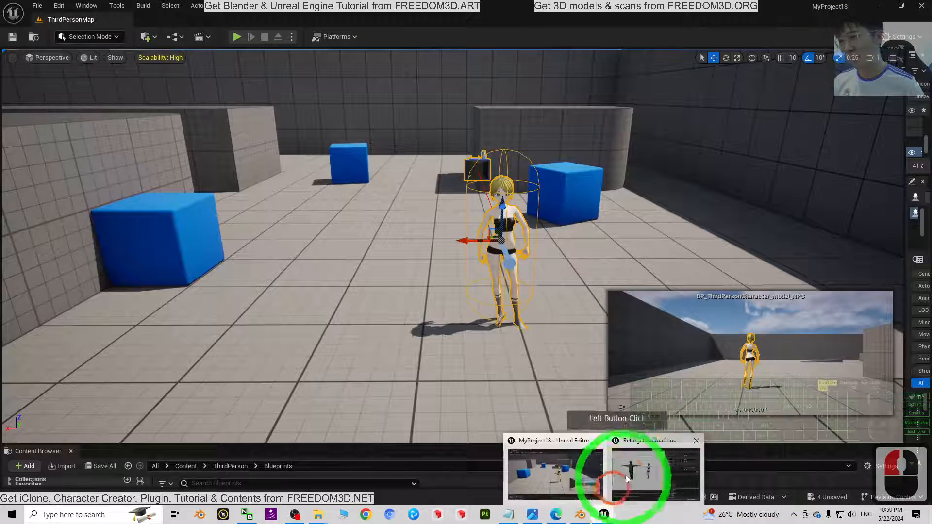
pyautogui.click(560, 486)
# - Play-test the level by running the player character up to the NPC, stop the session, and switch to the cover01.jpg image
pyautogui.click(237, 36)
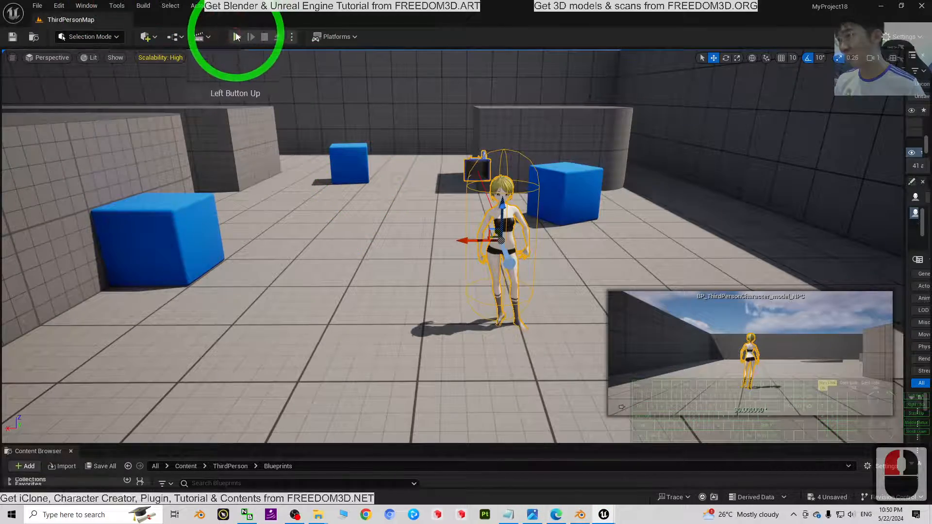
pyautogui.click(358, 156)
pyautogui.moveTo(359, 156); pyautogui.dragTo(681, 333)
pyautogui.press('w')
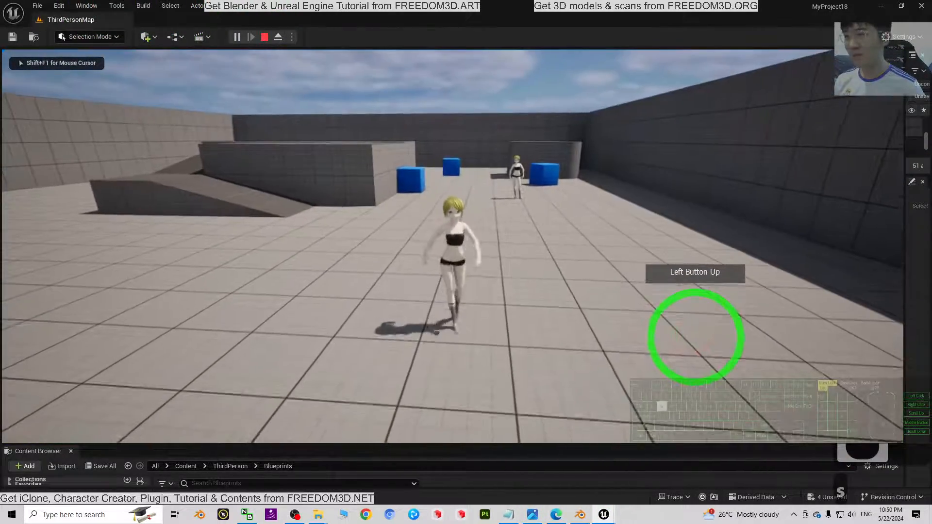
pyautogui.press('a')
pyautogui.press('d')
pyautogui.press('d')
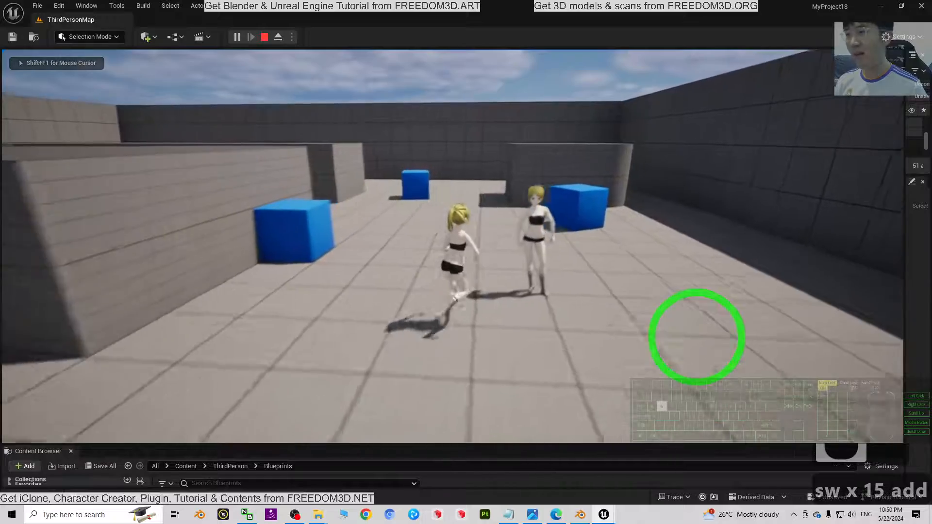
pyautogui.press('s')
pyautogui.press('Escape')
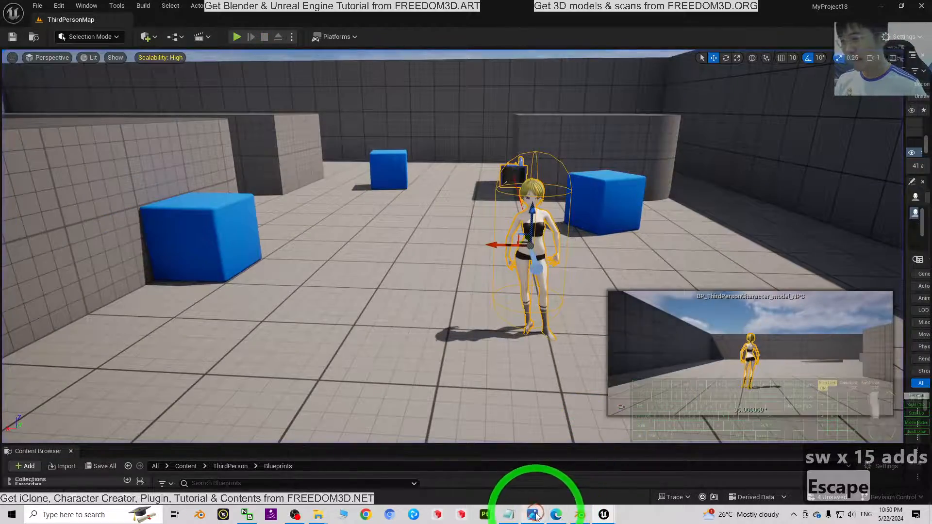
pyautogui.click(534, 514)
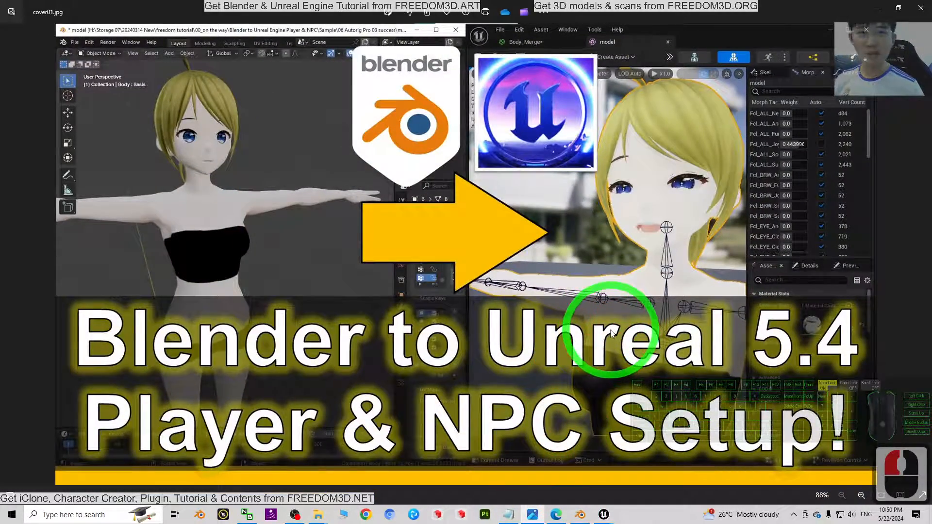